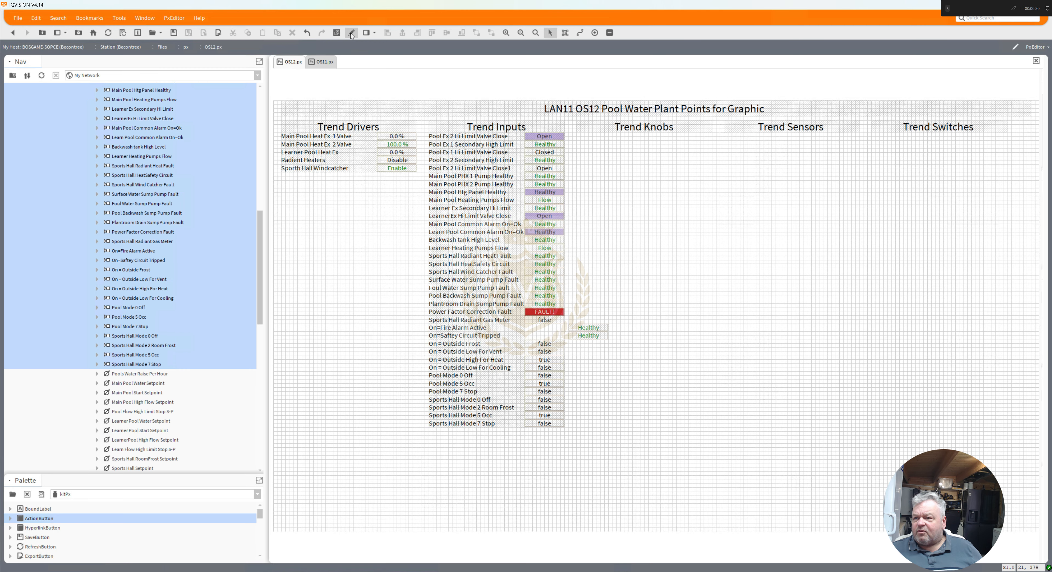
Step: Leave edit mode on the OS12 graphic and open OS11.px from the station's px folder
left_click(350, 33)
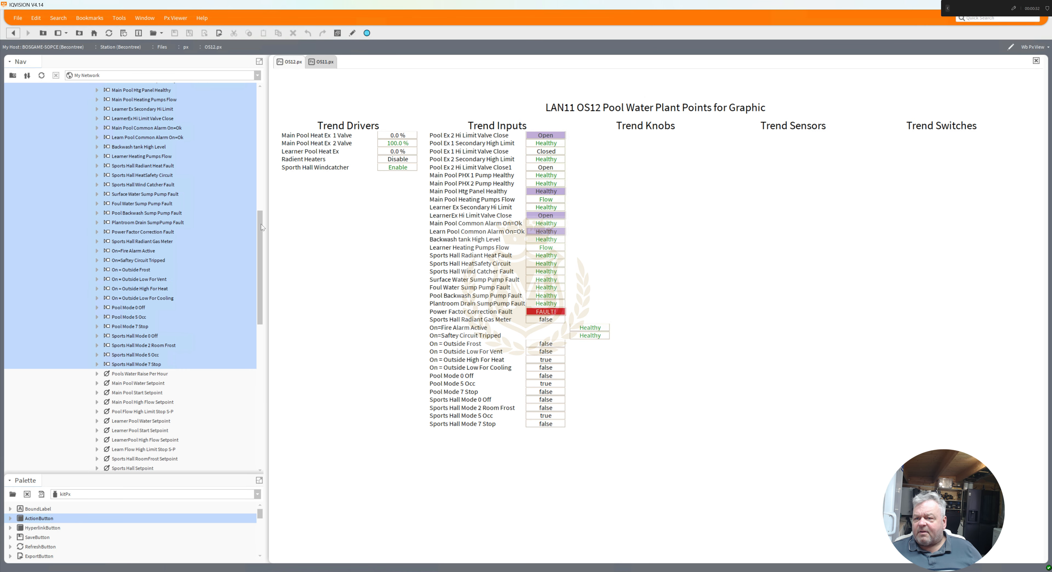
scroll(261, 270, "up", 1)
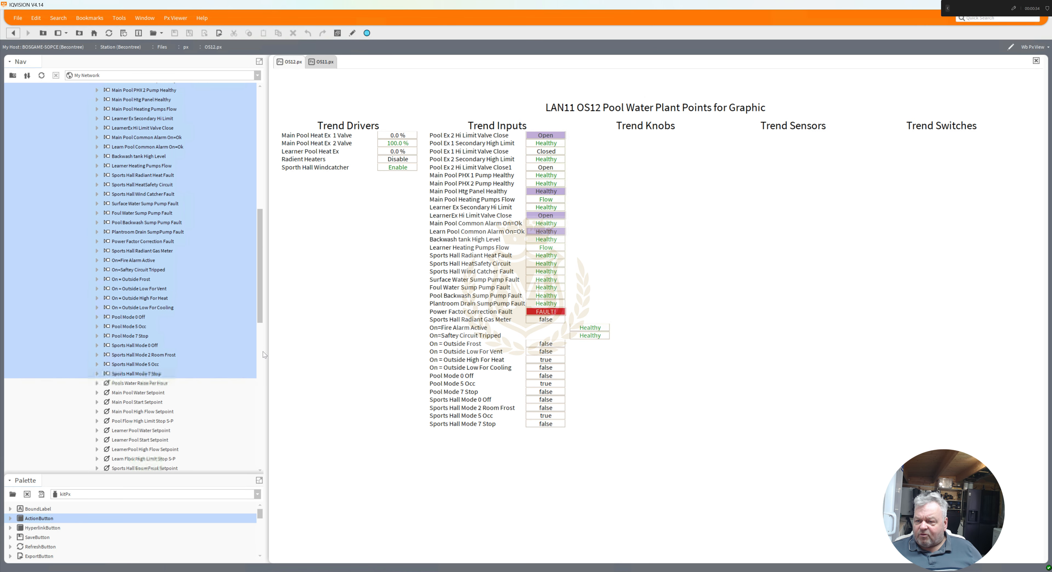
scroll(263, 412, "down", 15)
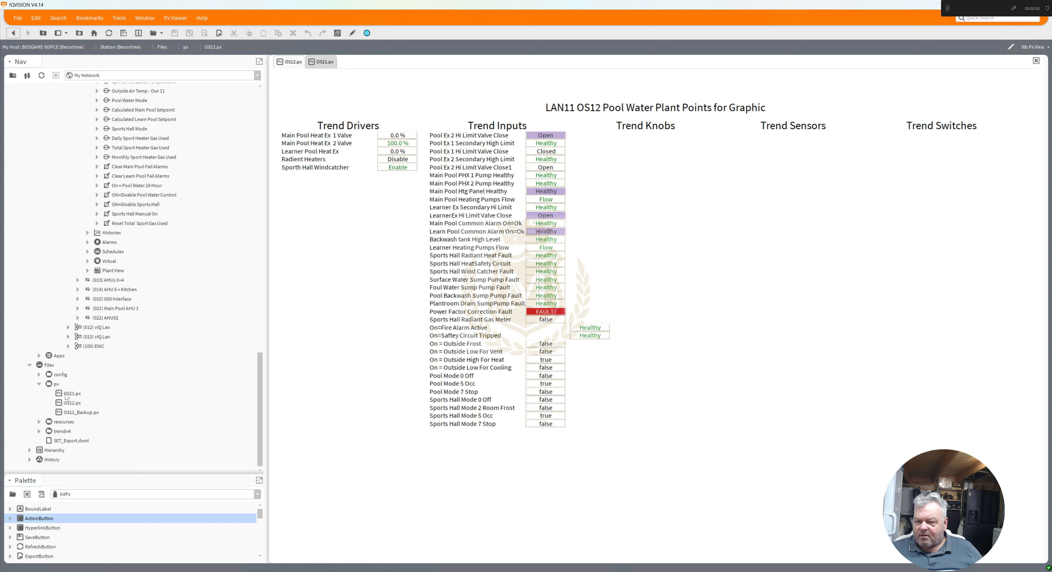
left_click(74, 394)
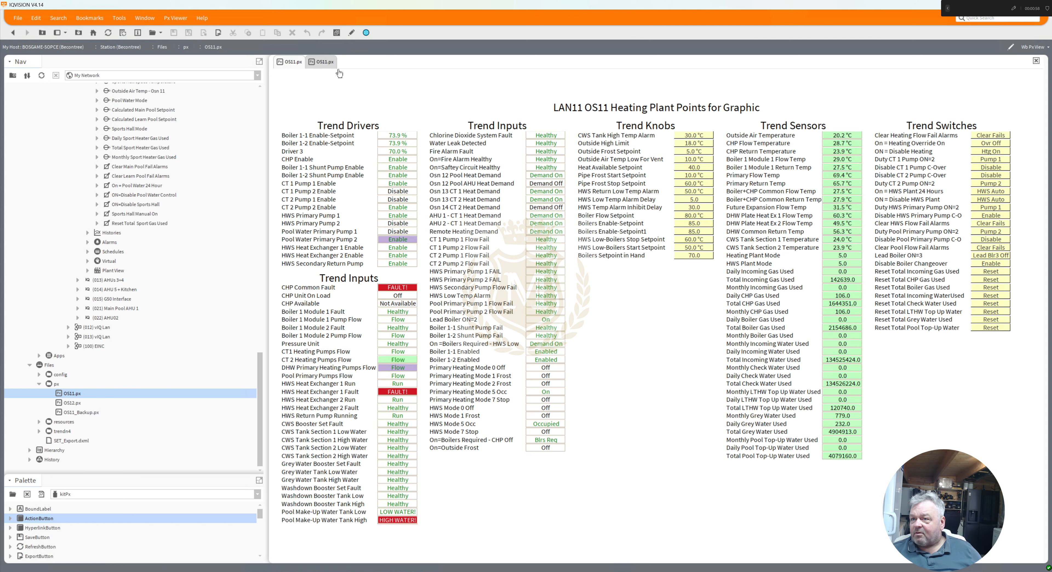
Step: Open the OS11 graphic in edit mode and inspect the properties of its canvas pane
left_click(352, 34)
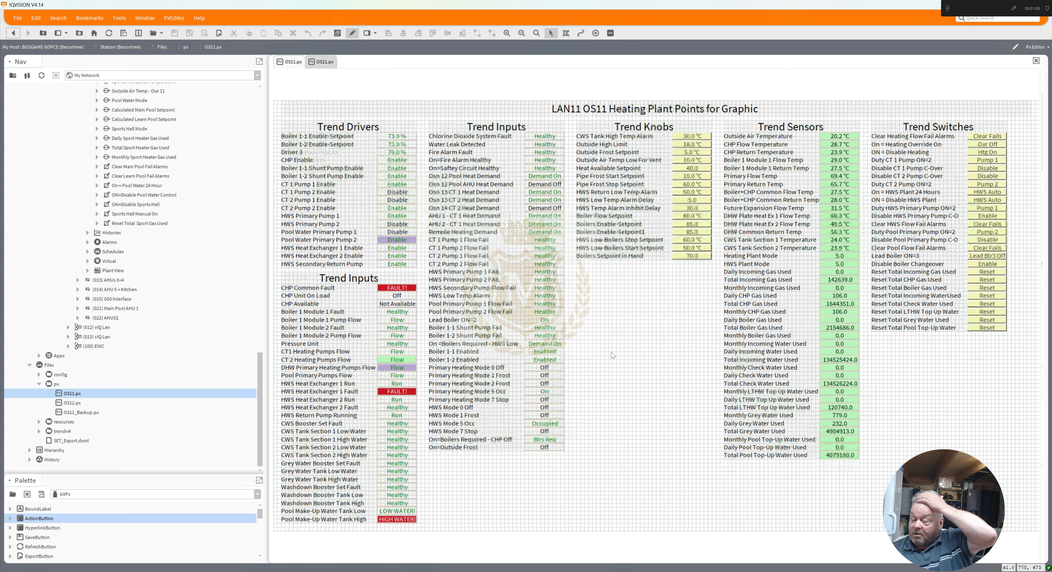
double_click(585, 398)
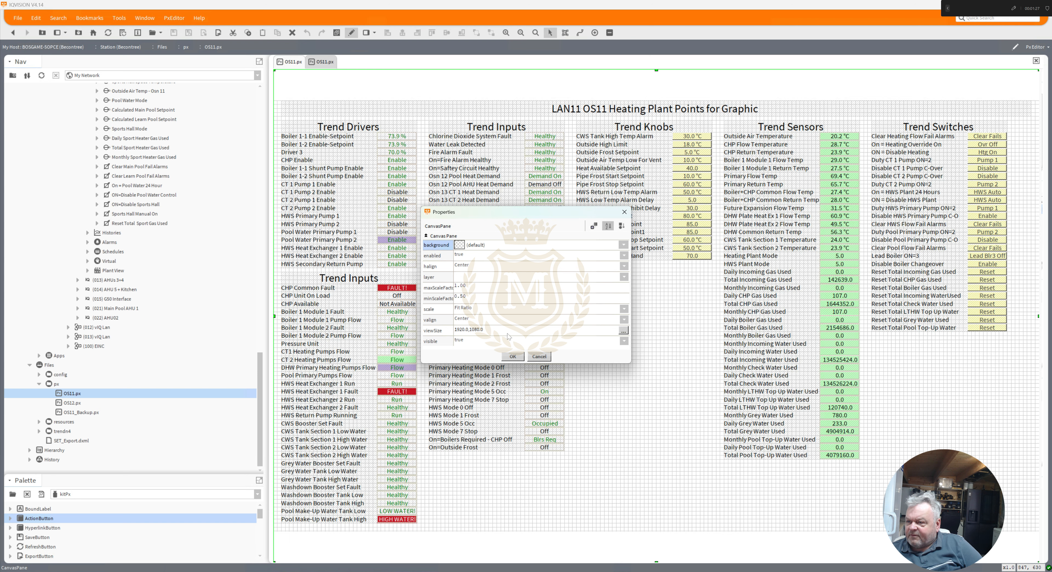
left_click(514, 358)
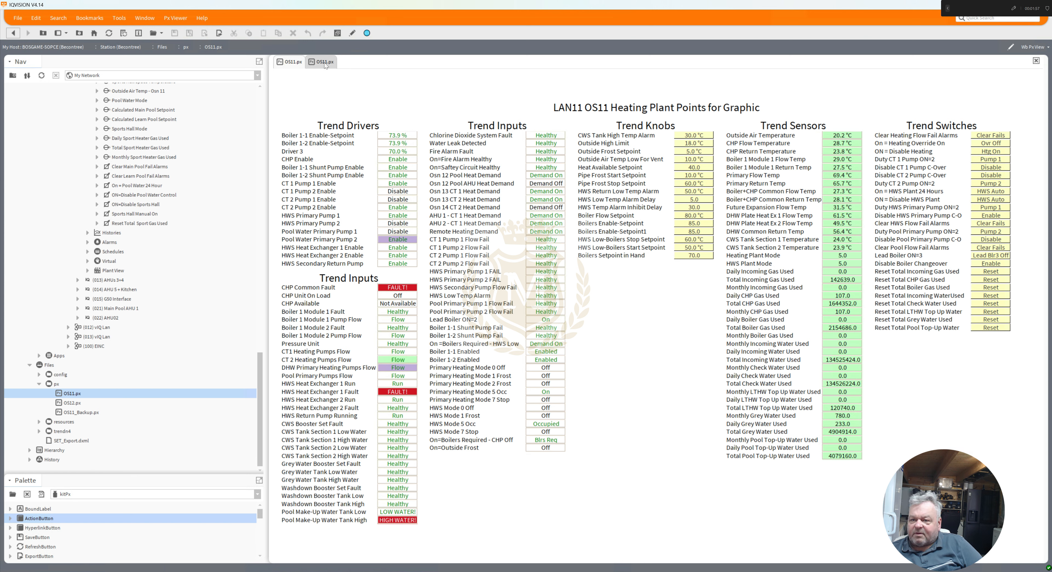
Step: Reopen OS12.px and locate the driver and input points under (012) Pool Water Plant in the navigation tree
left_click(72, 404)
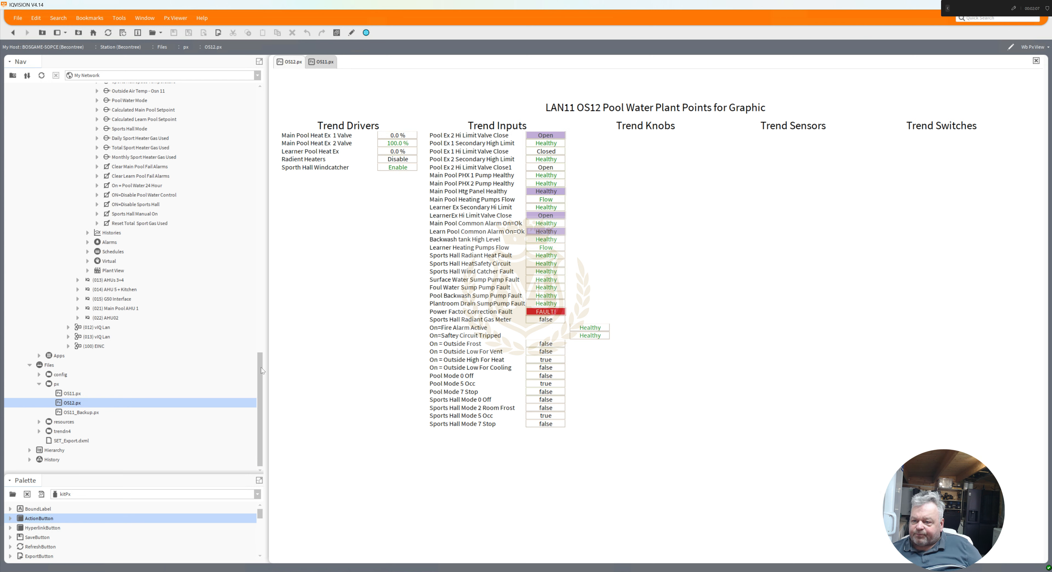
scroll(263, 315, "up", 5)
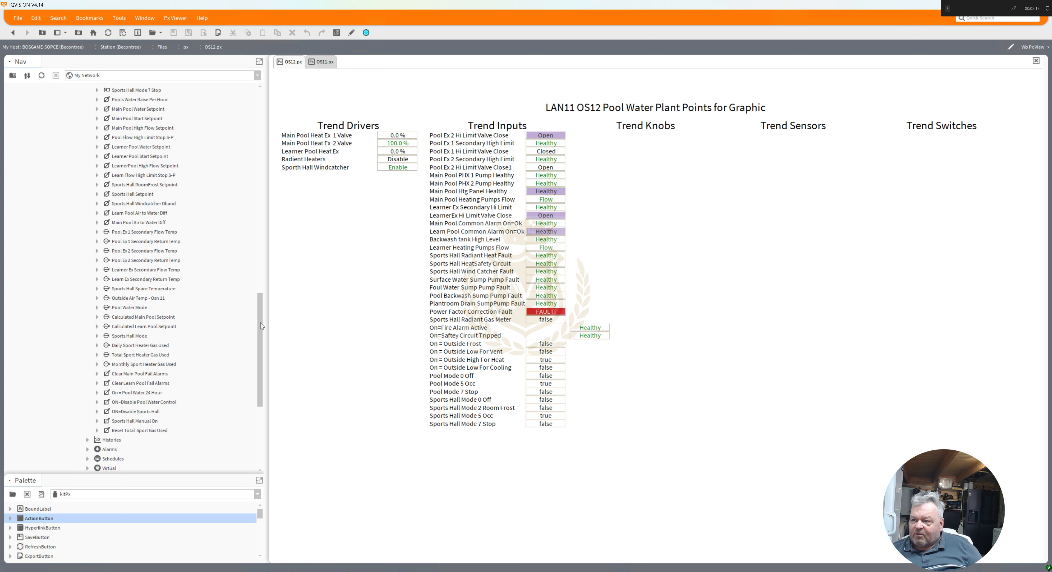
scroll(265, 293, "up", 4)
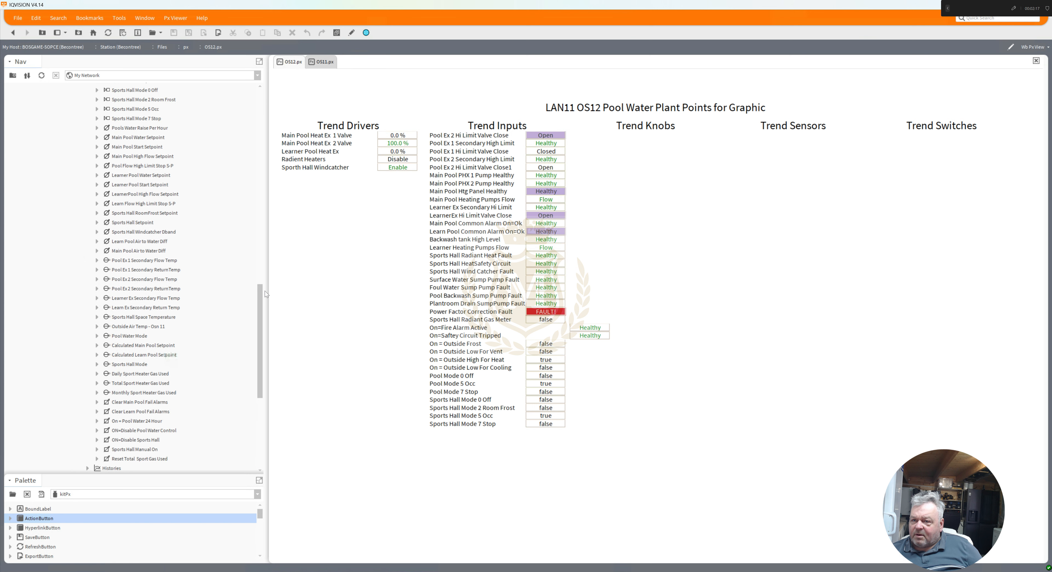
scroll(264, 263, "up", 3)
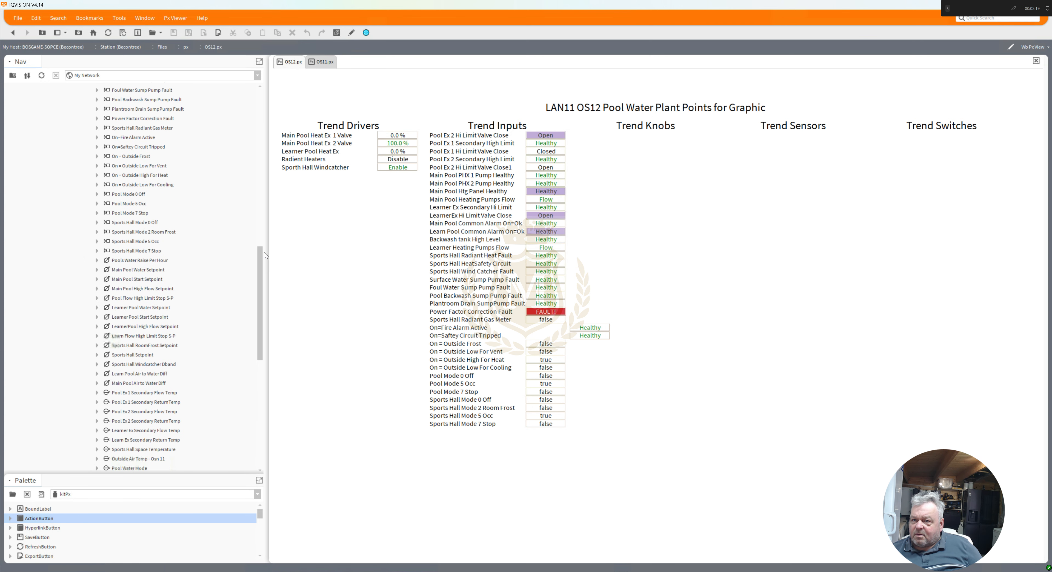
scroll(264, 253, "up", 1)
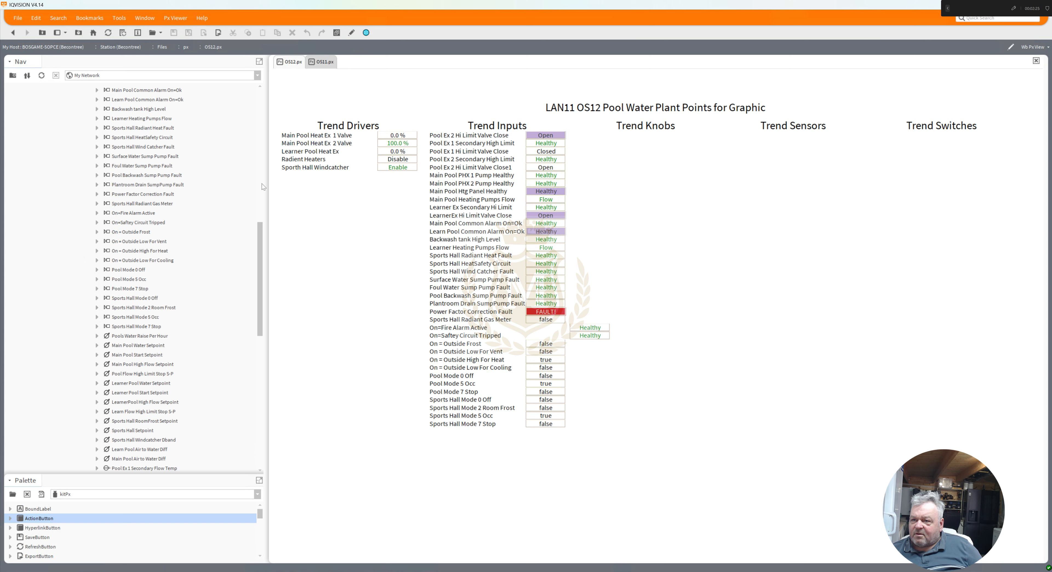
scroll(264, 133, "up", 15)
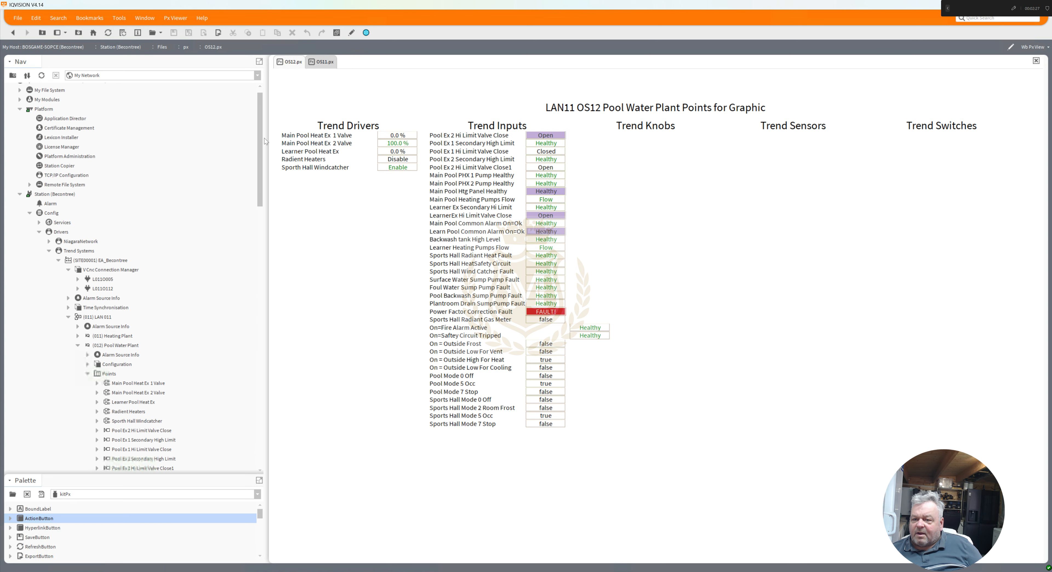
scroll(266, 170, "down", 2)
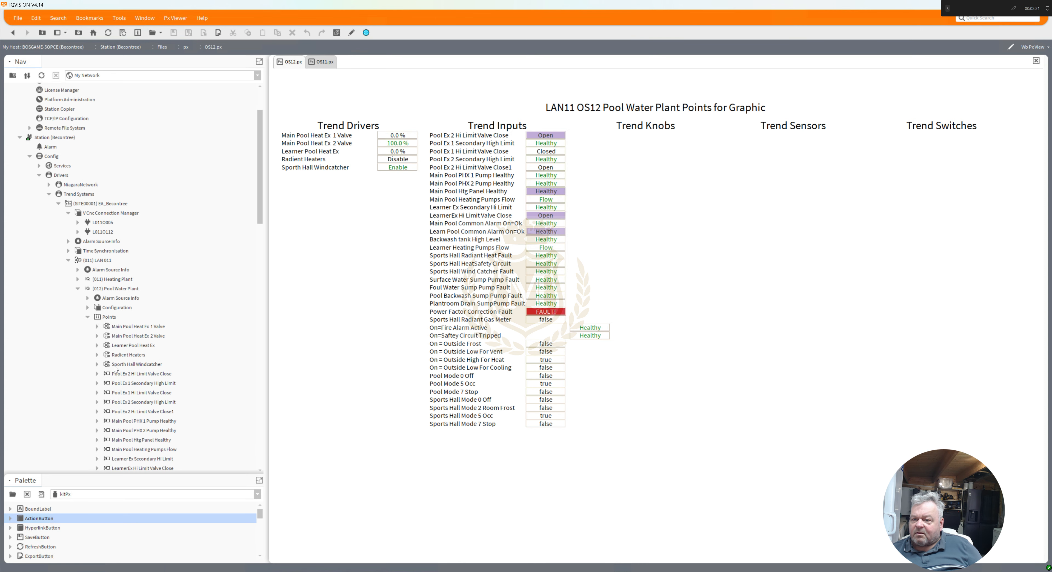
Step: Put the OS12 graphic into edit mode and correct the last Trend Drivers label to "Sports Hall Windcatcher"
left_click(352, 32)
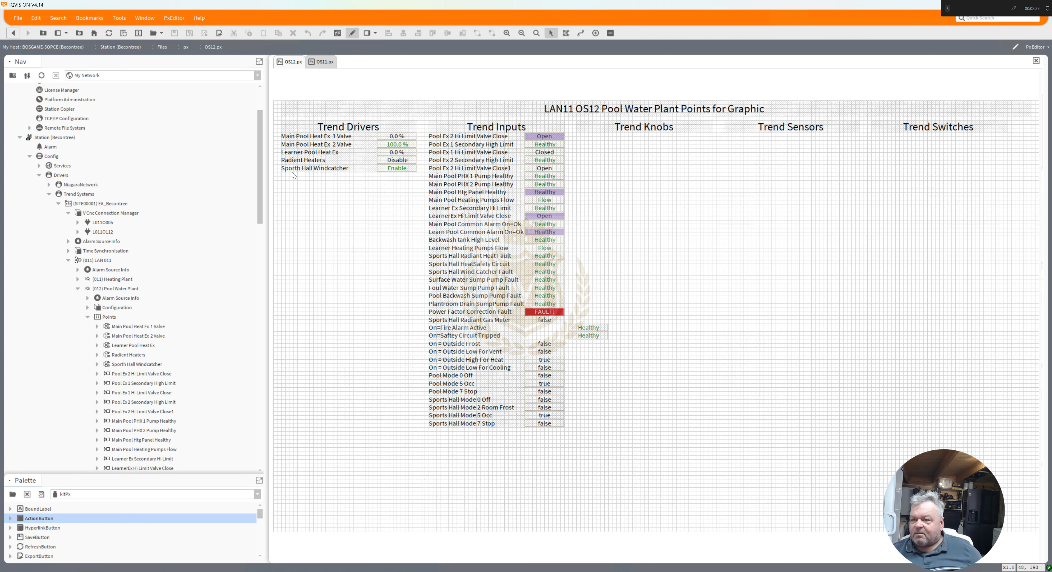
left_click(293, 172)
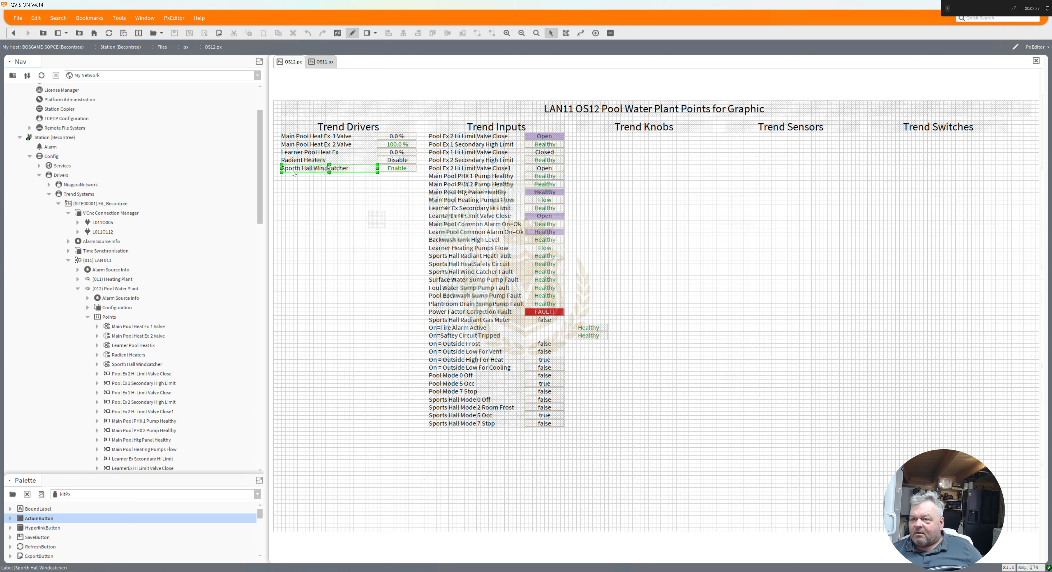
double_click(292, 172)
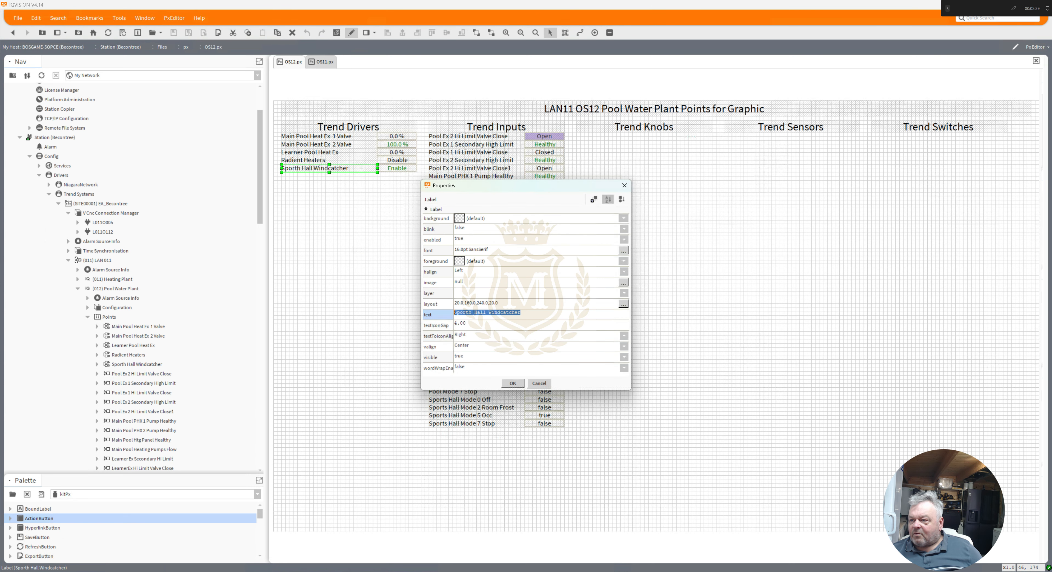
left_click_drag(468, 312, 472, 313)
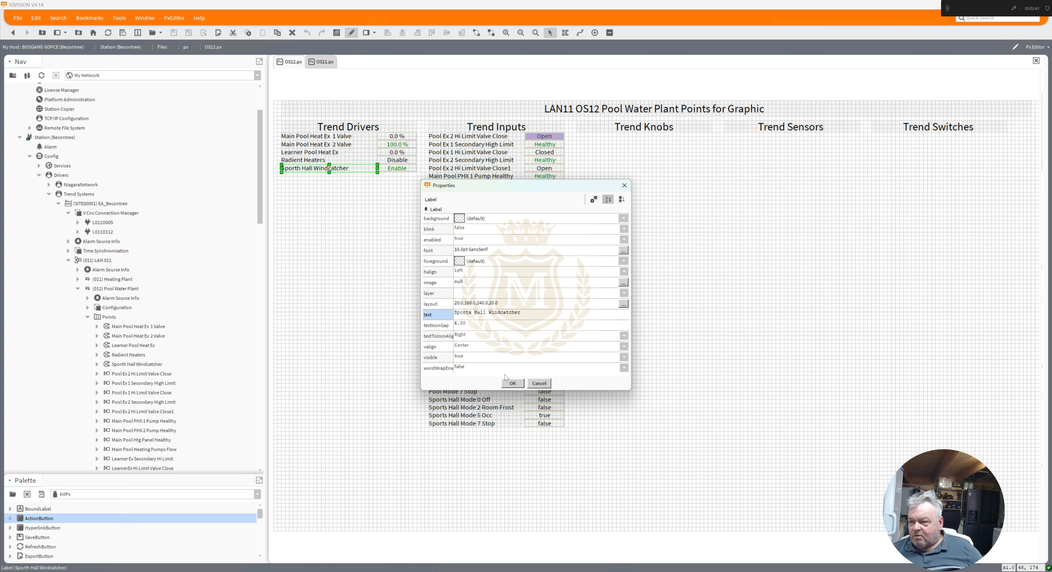
left_click(513, 384)
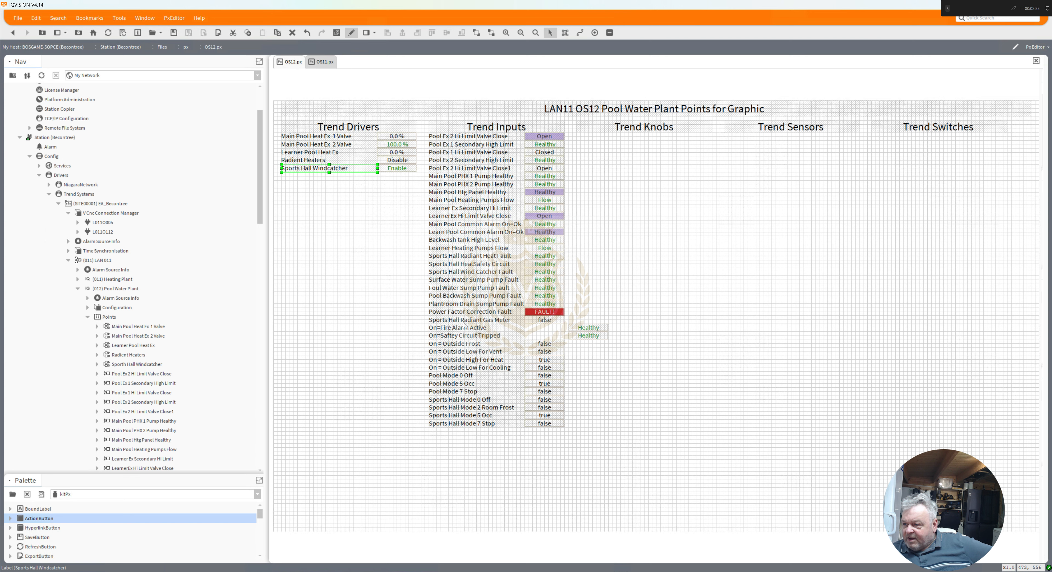
Step: Delete the Sports Hall Radiant Gas Meter value and its label from Trend Inputs
left_click(545, 323)
key("Delete")
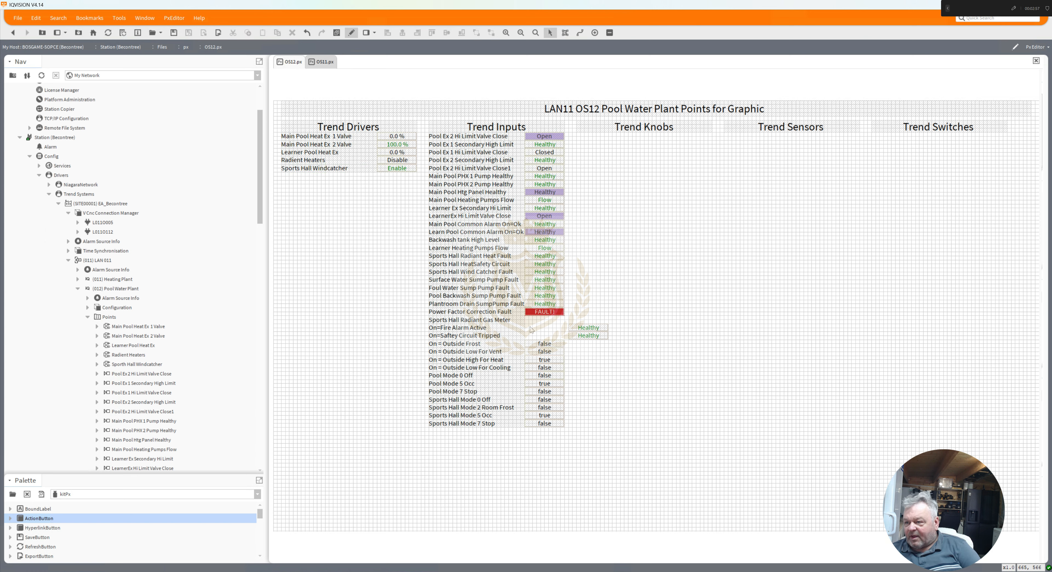
left_click(510, 325)
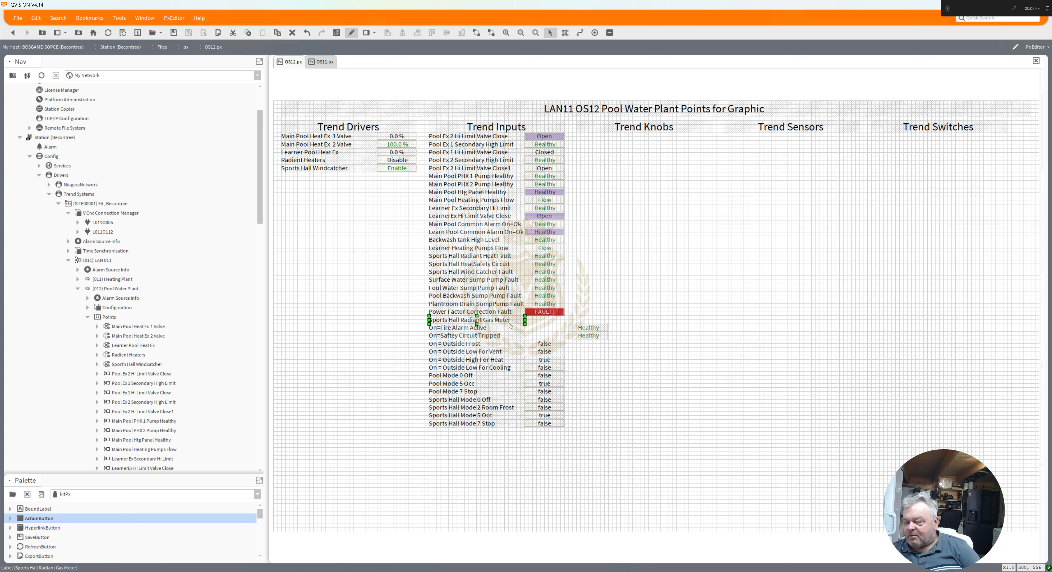
key("Delete")
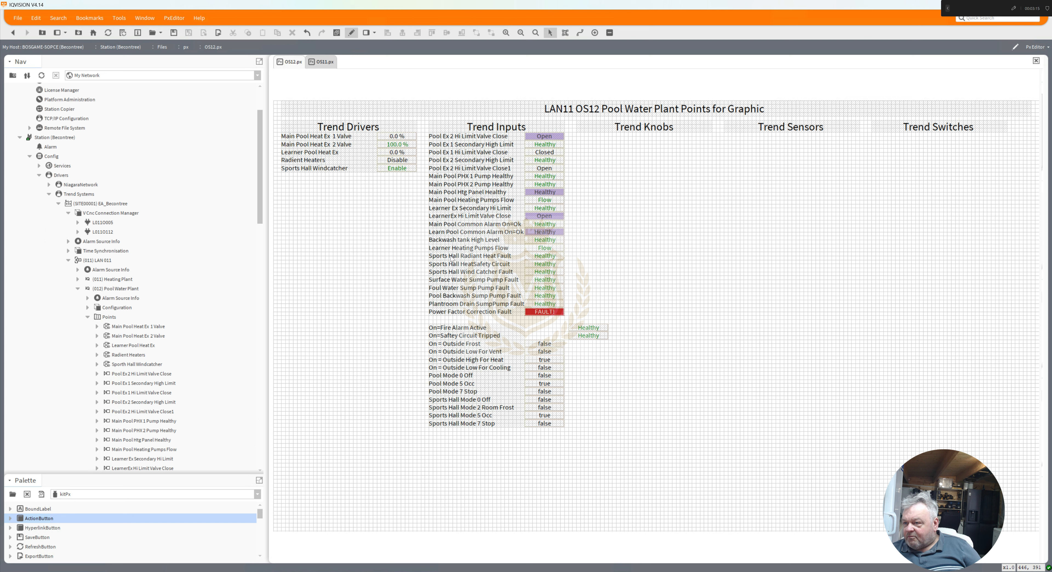
Step: Move the fire alarm and safety circuit values into the Trend Inputs value column beside their labels
left_click(539, 258)
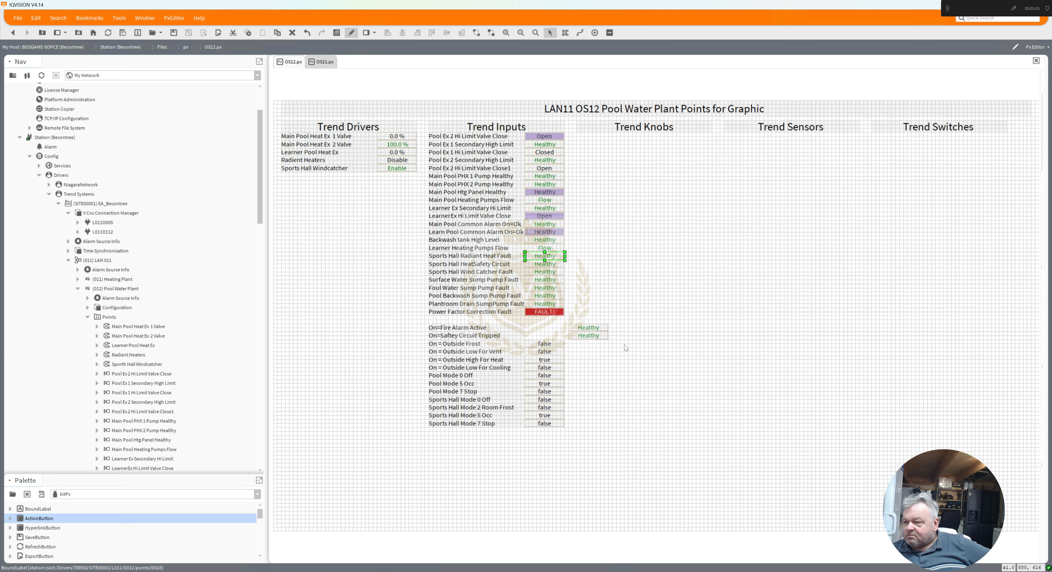
mouse_move(613, 349)
left_mouse_down()
mouse_move(561, 309)
mouse_move(560, 327)
mouse_move(539, 328)
left_mouse_up()
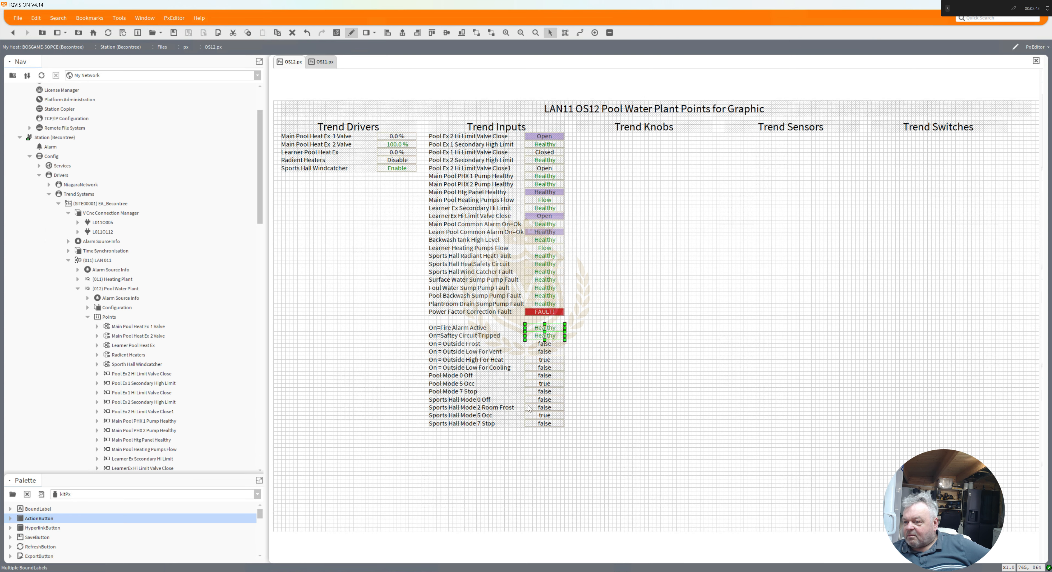
Step: Move the rows from On=Fire Alarm Active to Sports Hall Mode 7 Stop up to close the gap below Power Factor Correction Fault
left_click_drag(580, 445, 403, 303)
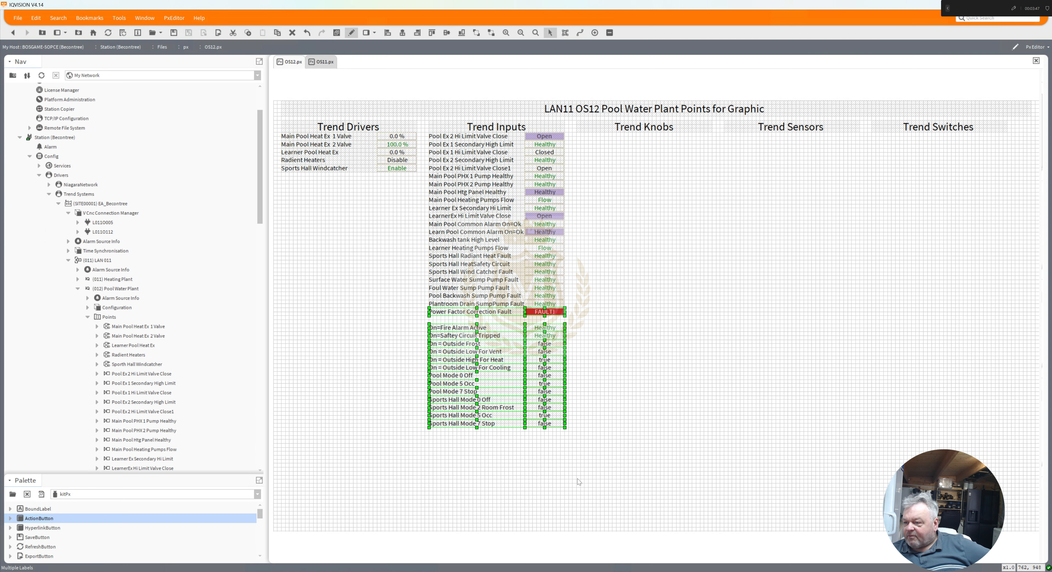
left_click(583, 456)
left_click_drag(397, 318, 585, 458)
left_click_drag(468, 330, 468, 324)
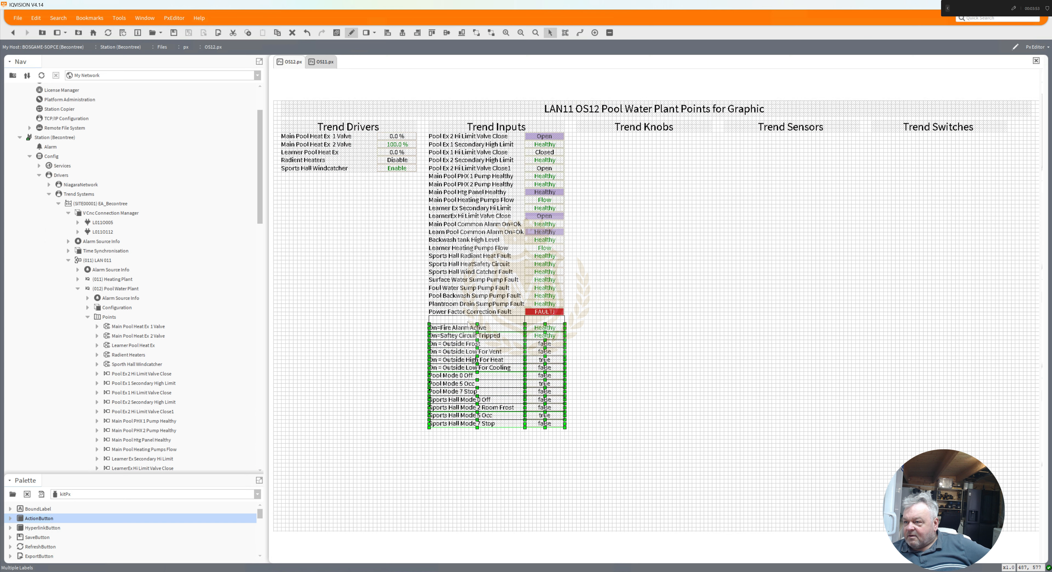
left_click(605, 313)
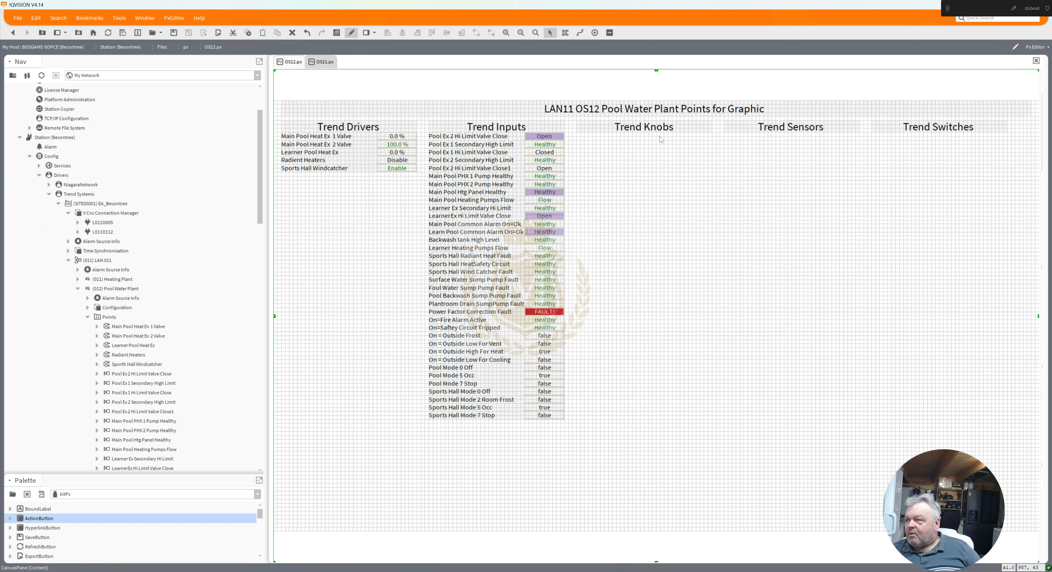
Step: Switch the OS12 graphic out of edit mode and check the updated Trend Inputs in the viewer
left_click(947, 9)
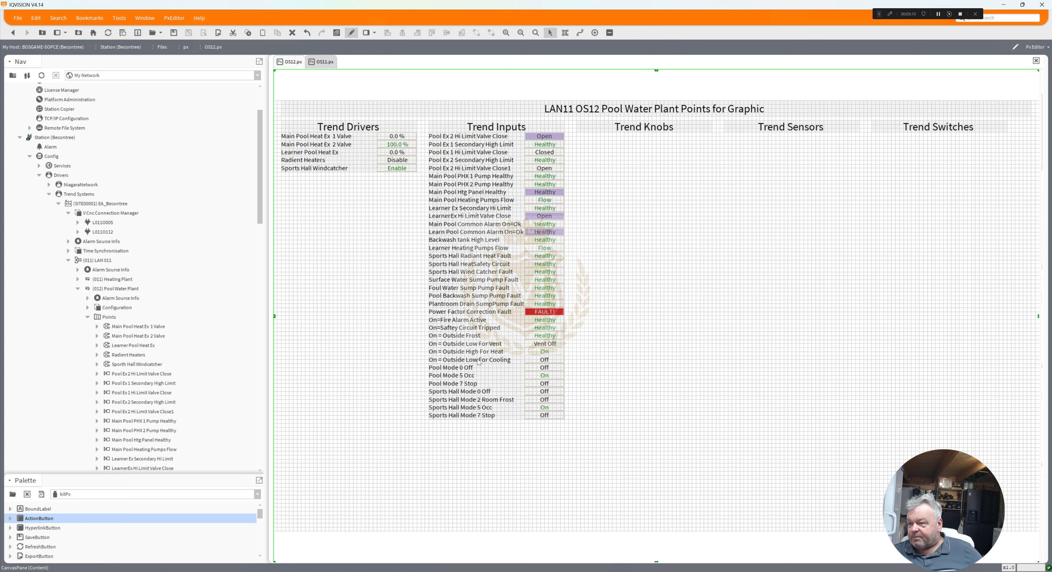
left_click(352, 33)
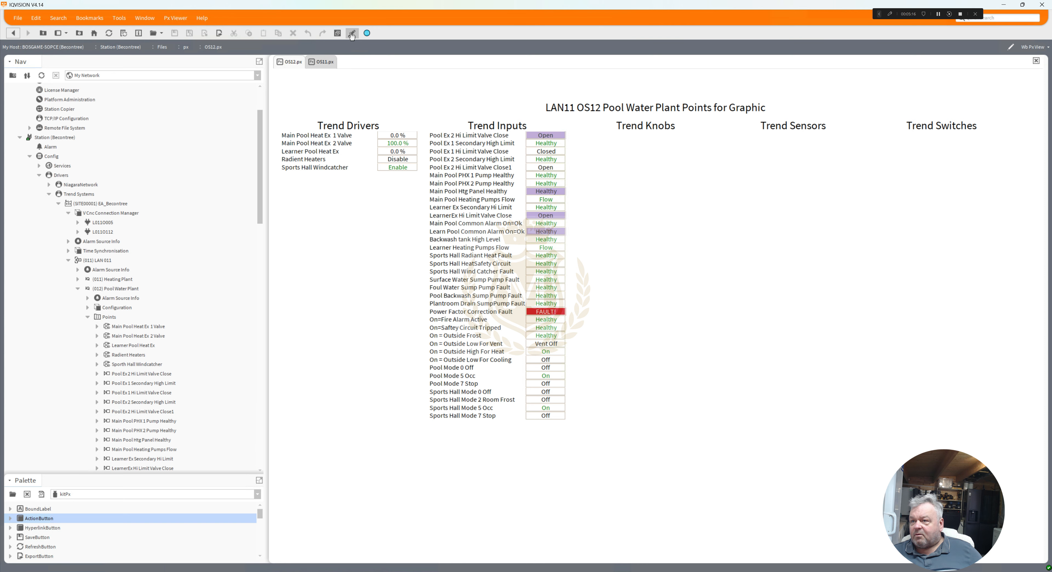
left_click(351, 34)
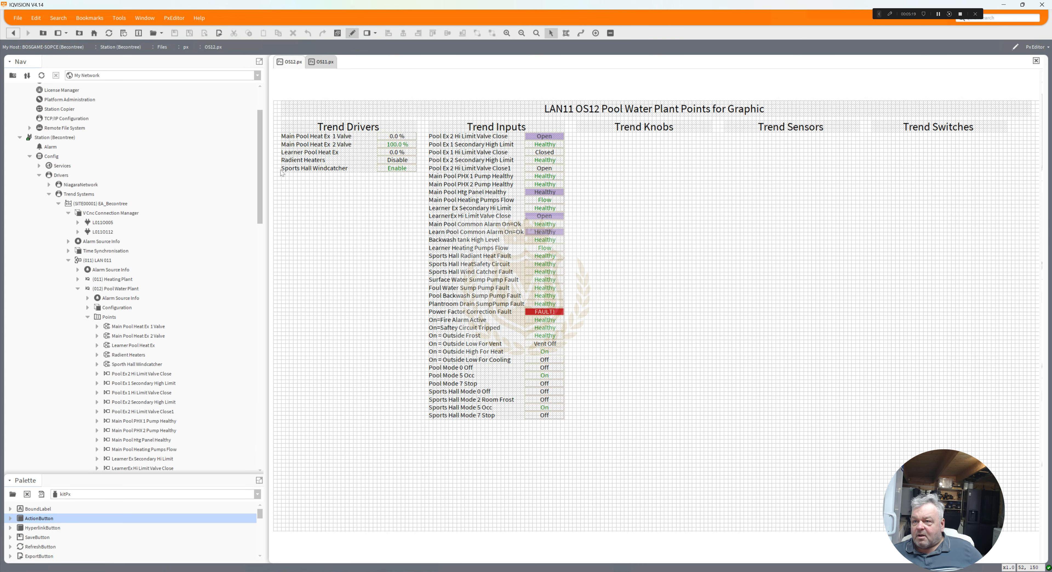
left_click(353, 34)
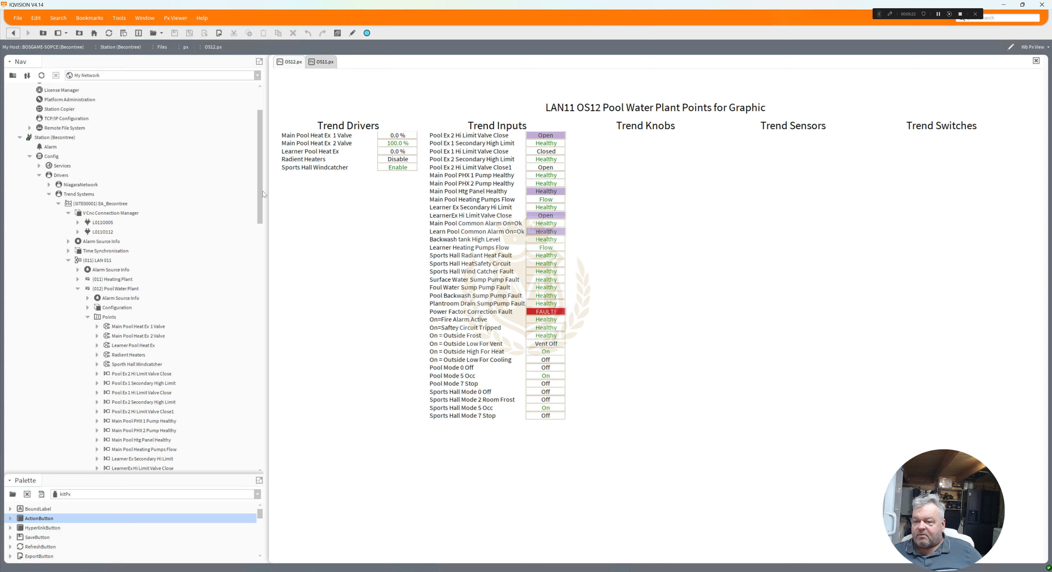
Step: Duplicate the OS12.px file in the px folder as OS12_Backup.px
scroll(262, 285, "down", 1)
scroll(265, 362, "down", 10)
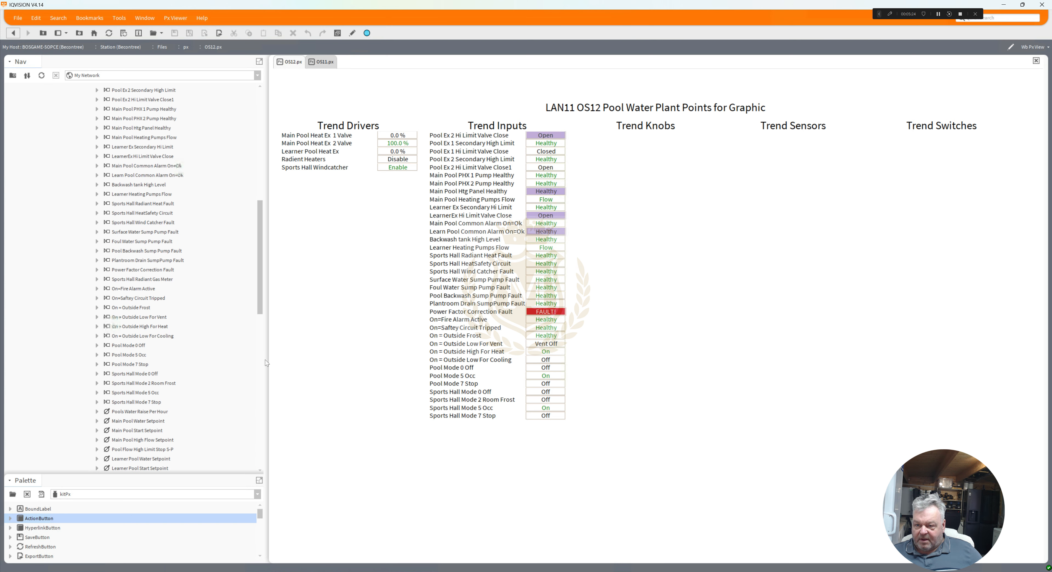
scroll(264, 375, "down", 9)
scroll(263, 405, "down", 8)
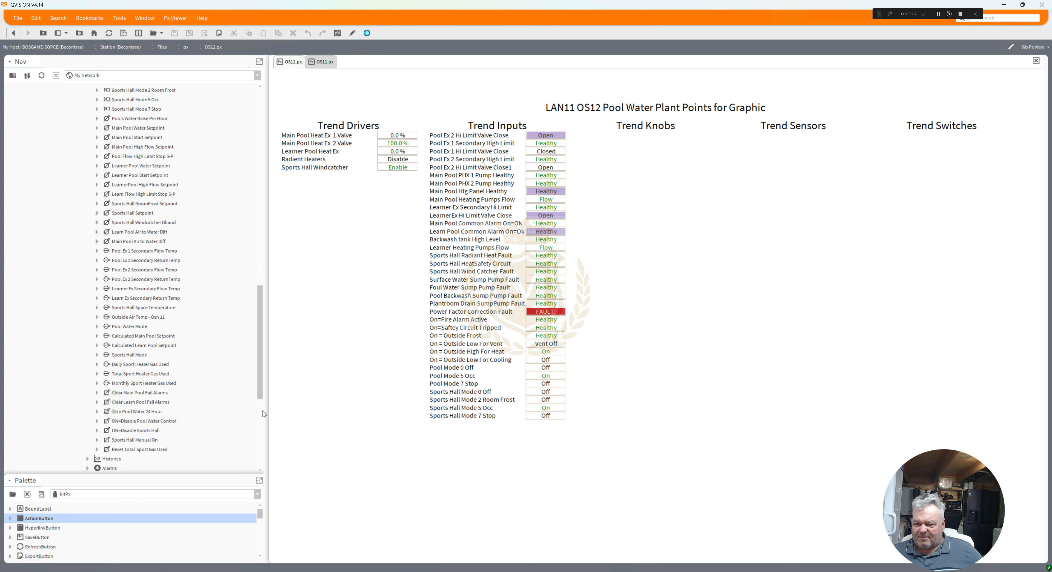
scroll(263, 428, "down", 1)
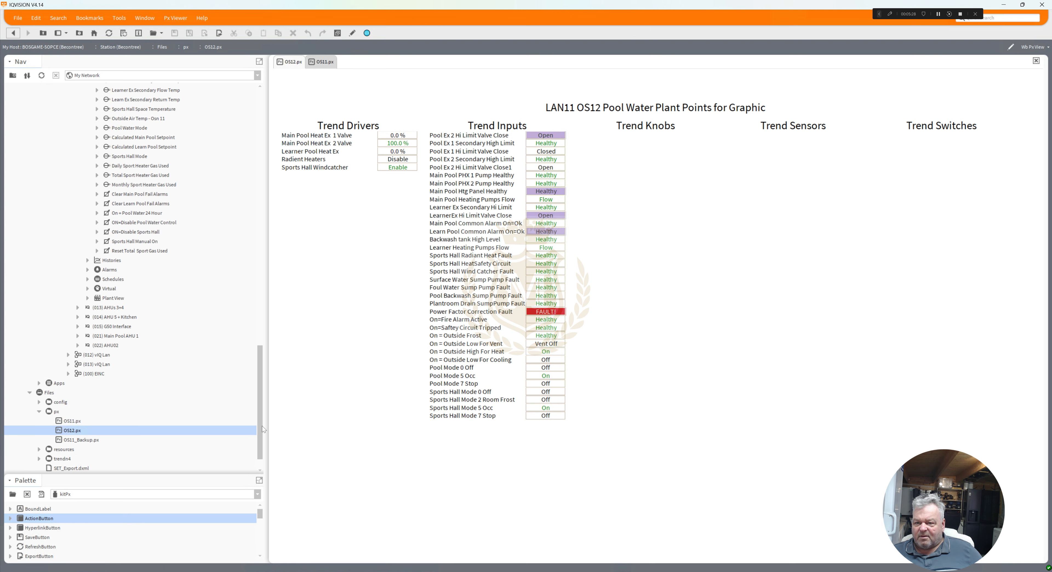
scroll(91, 412, "down", 2)
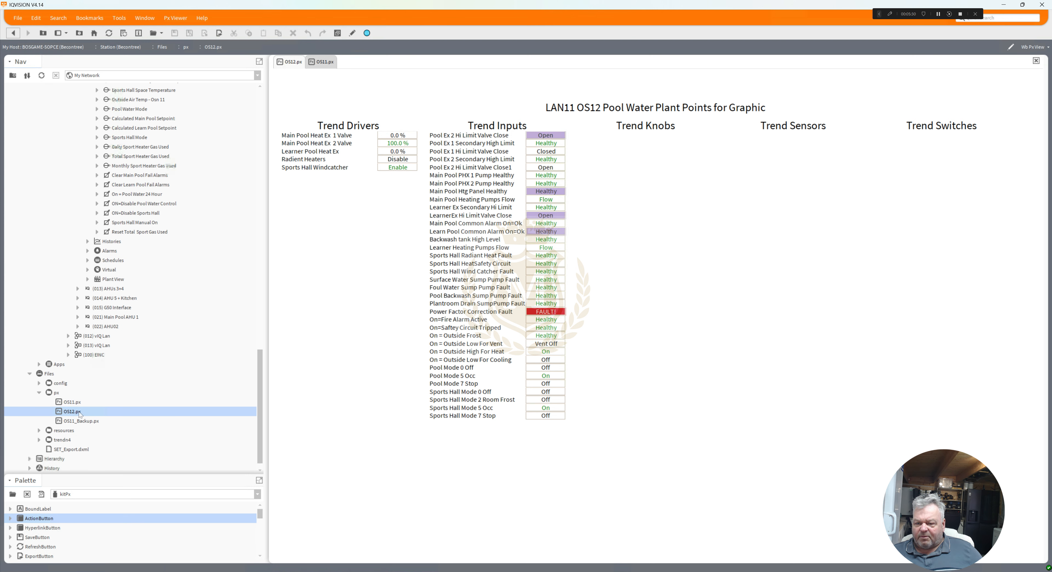
right_click(71, 412)
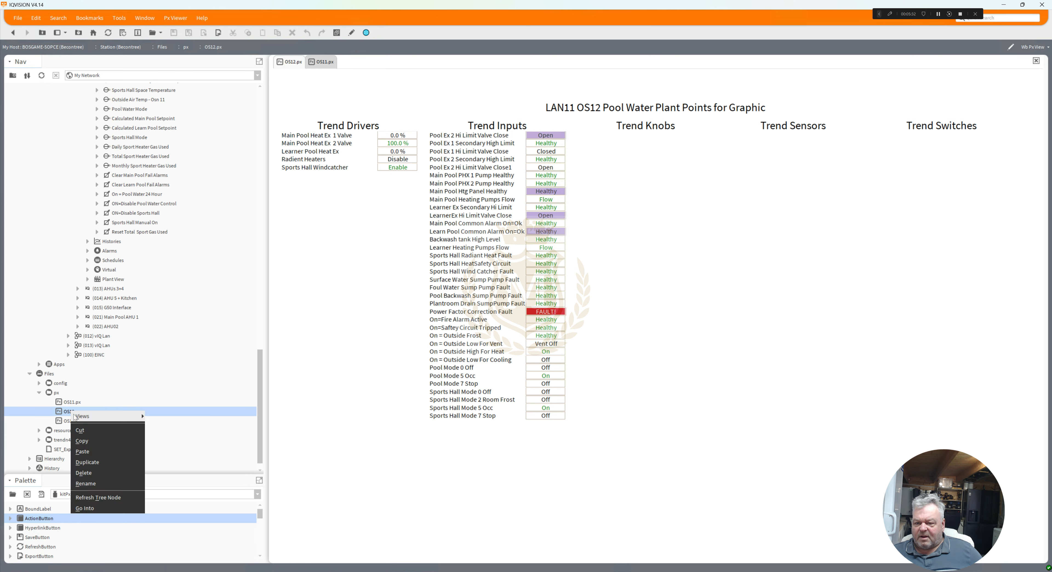
left_click(95, 465)
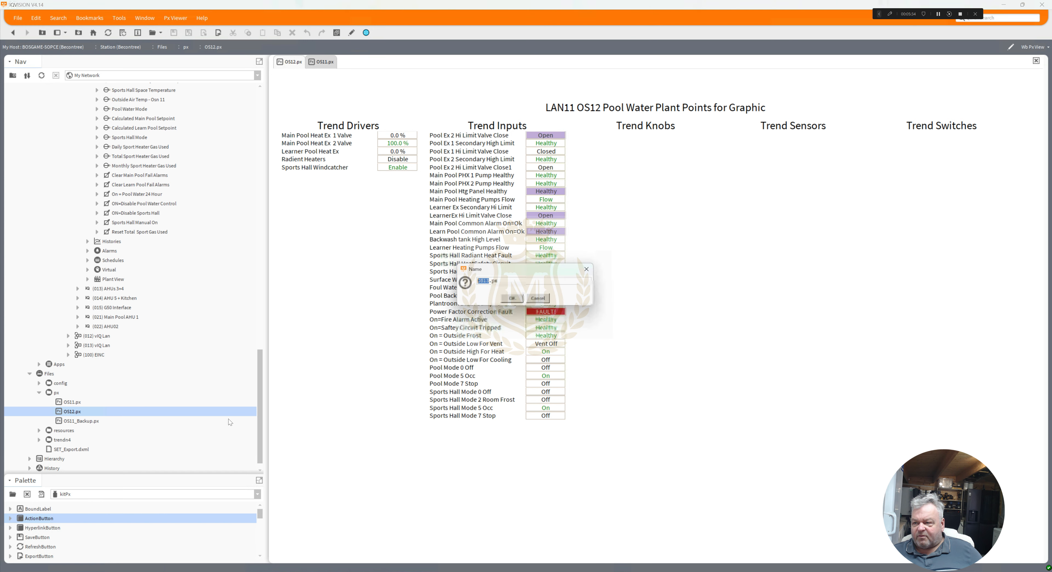
left_click(489, 281)
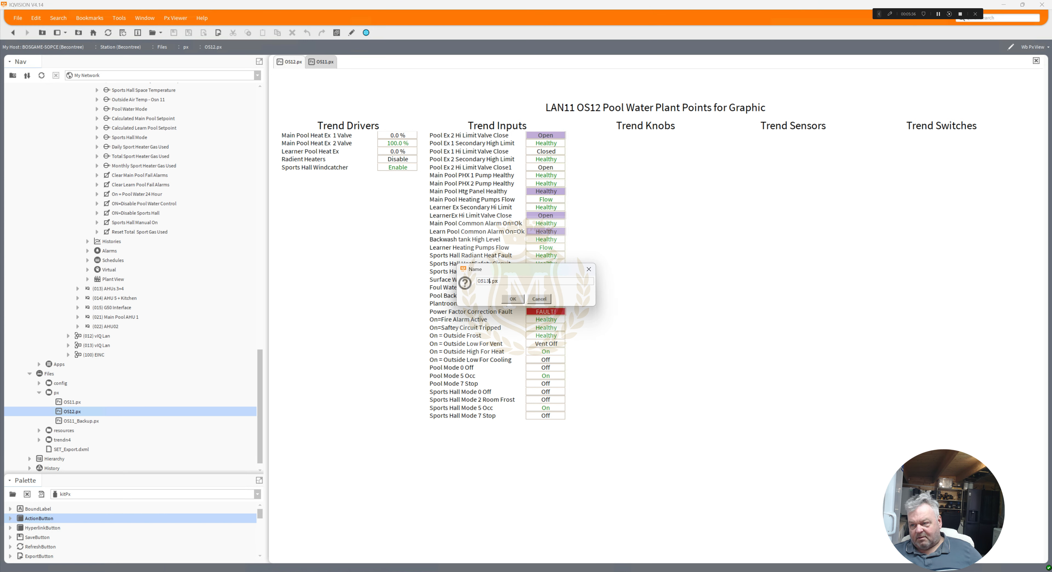
key("BackSpace")
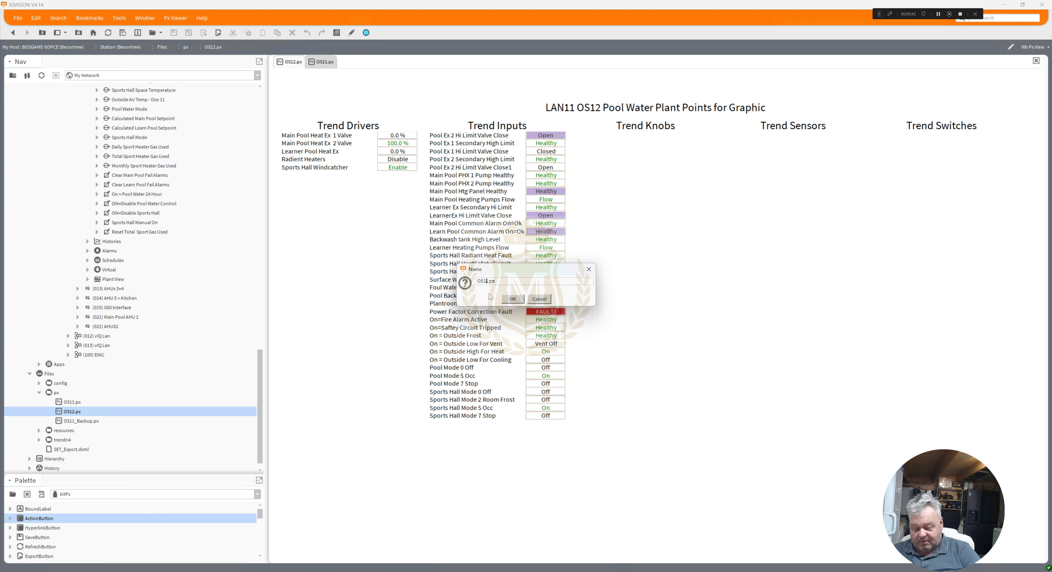
type("2_")
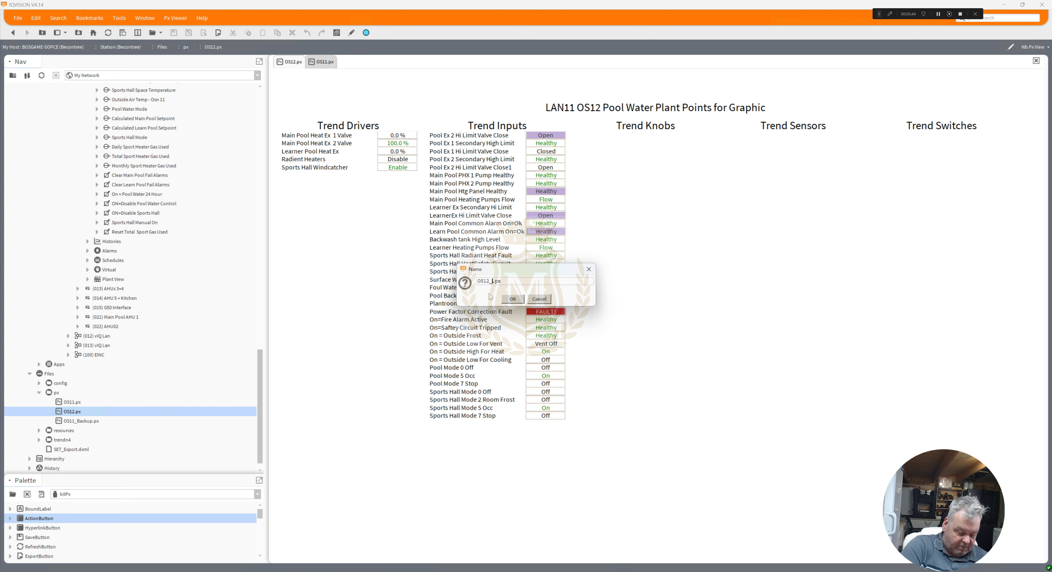
type("Backup")
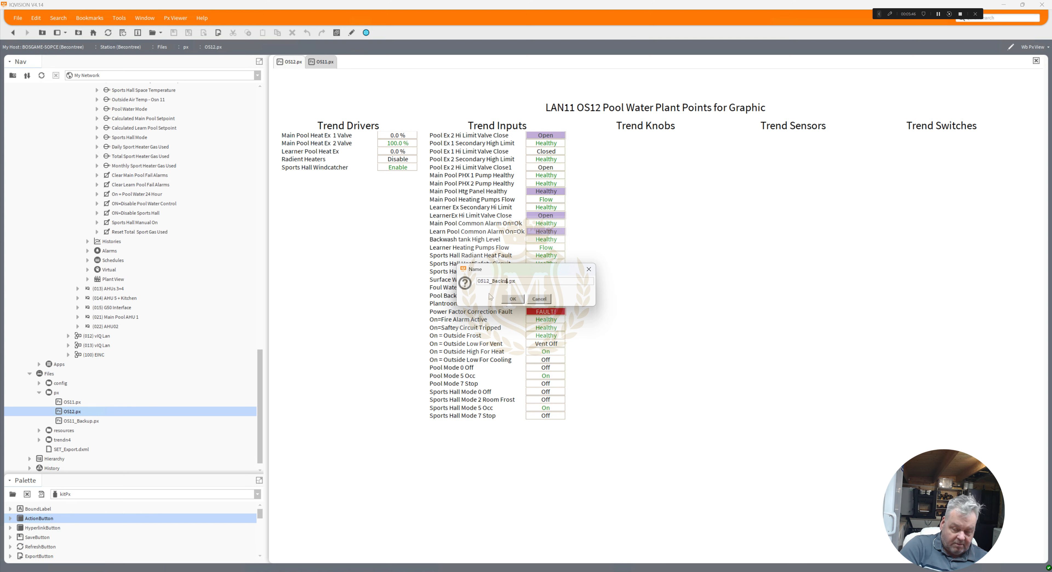
left_click(514, 300)
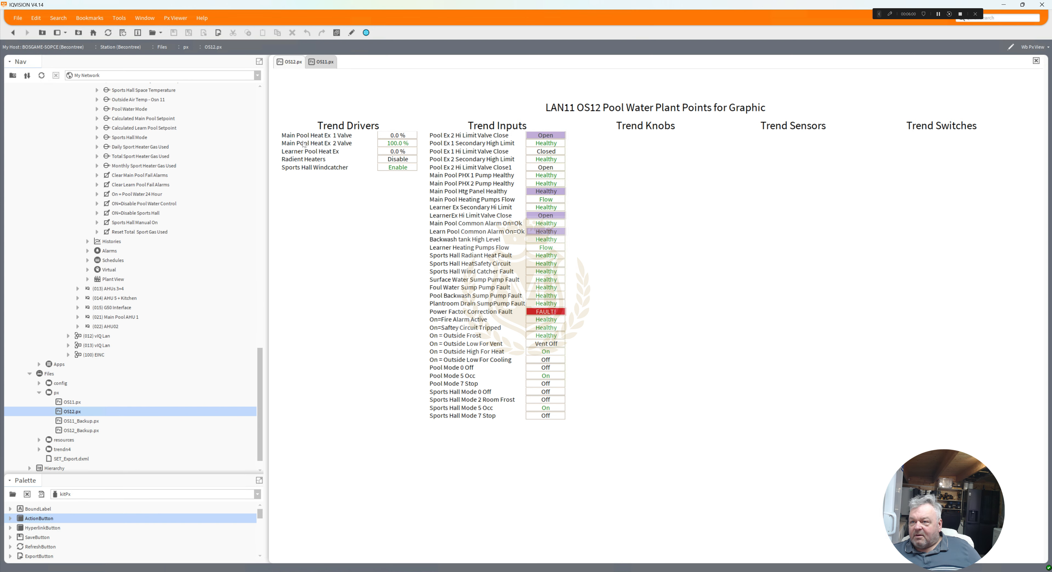
Step: Add bound labels with display names to the OS12 graphic for the points from Pools Water Raise Per Hour to Main Pool Air to Water Diff
left_click(353, 34)
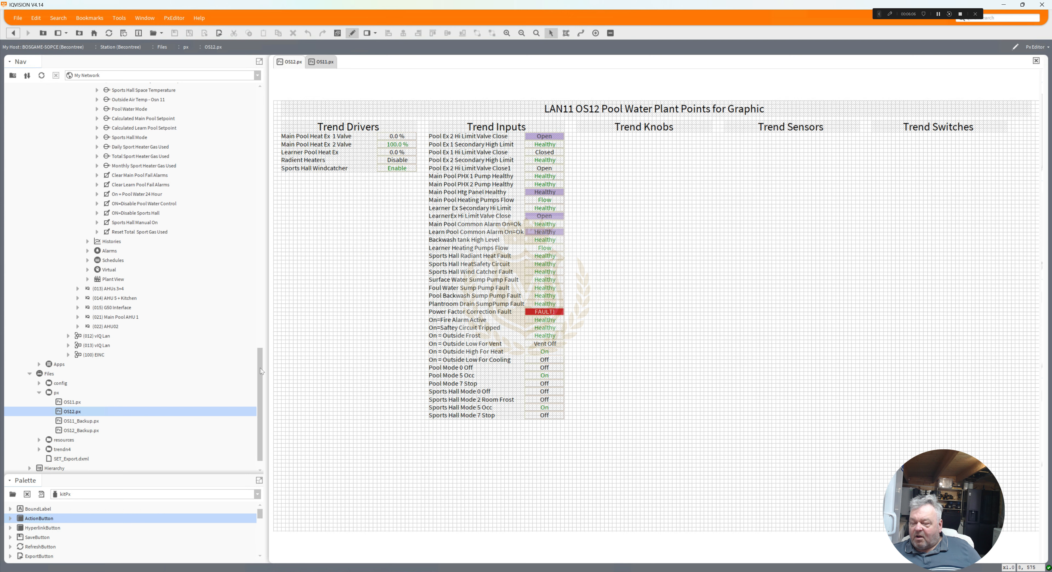
scroll(260, 346, "up", 4)
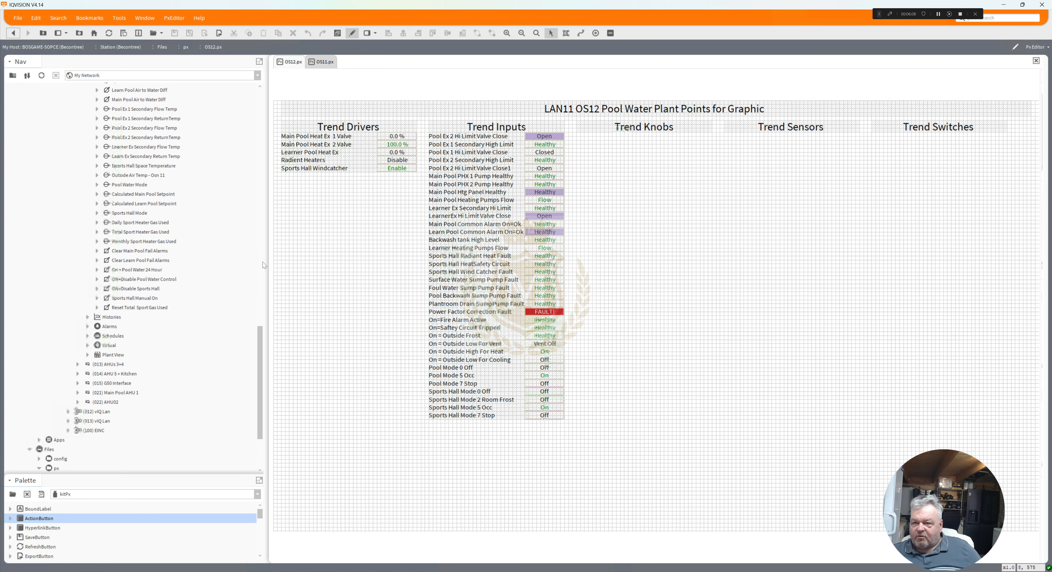
scroll(263, 256, "up", 10)
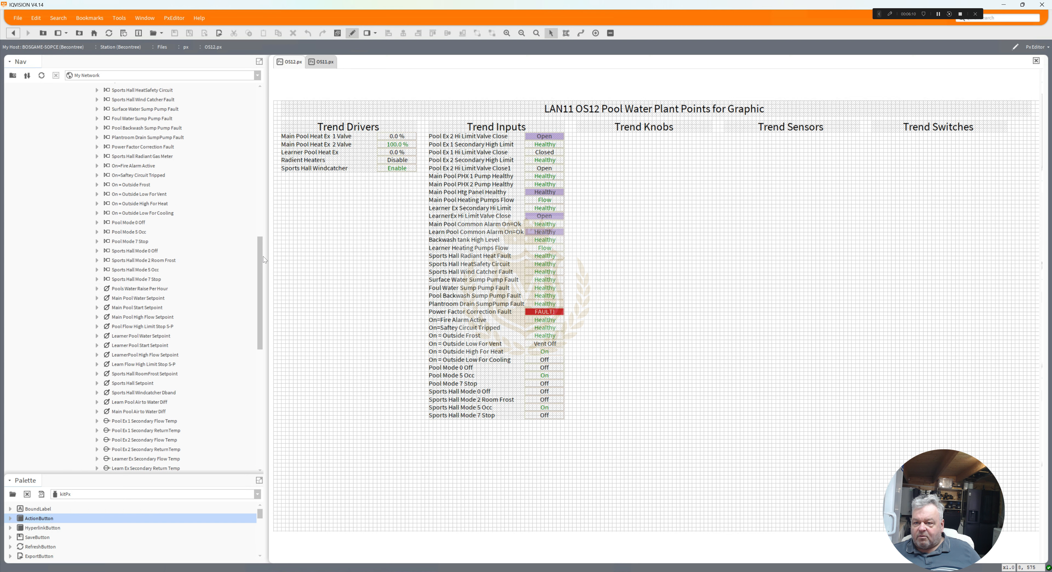
left_click(136, 291)
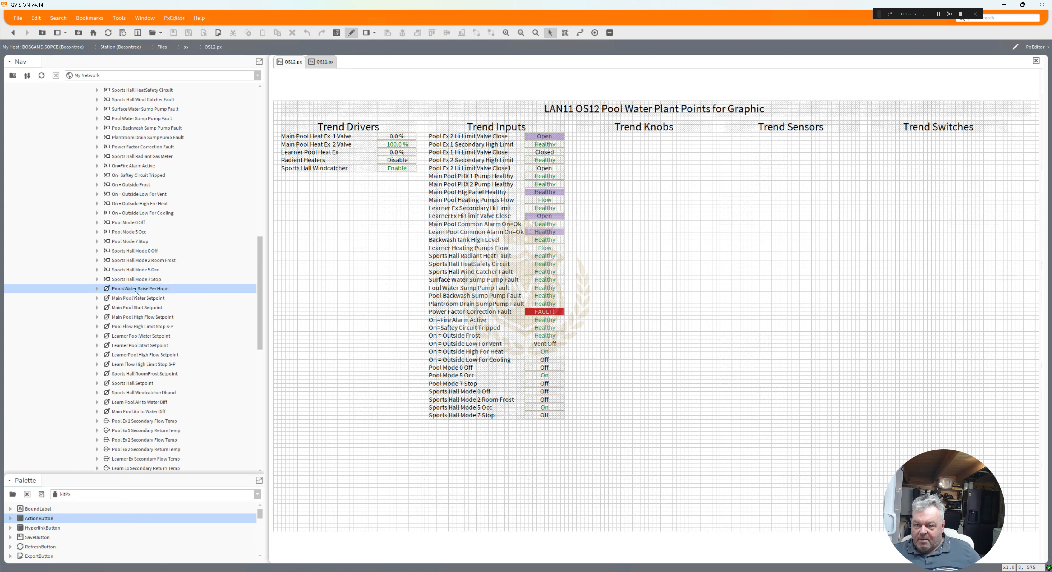
left_click(136, 412, "shift")
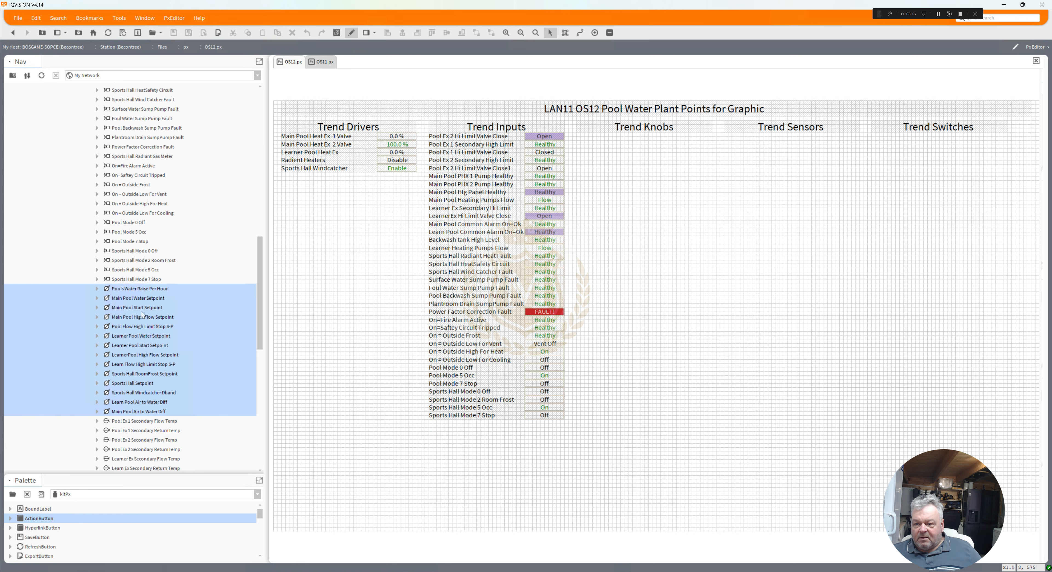
left_click_drag(210, 290, 629, 264)
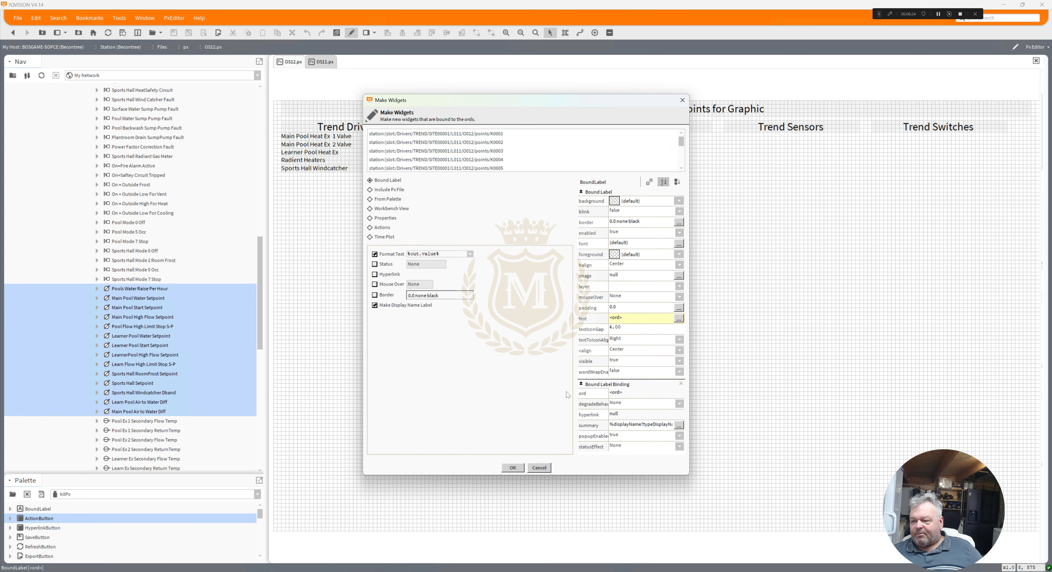
left_click(513, 468)
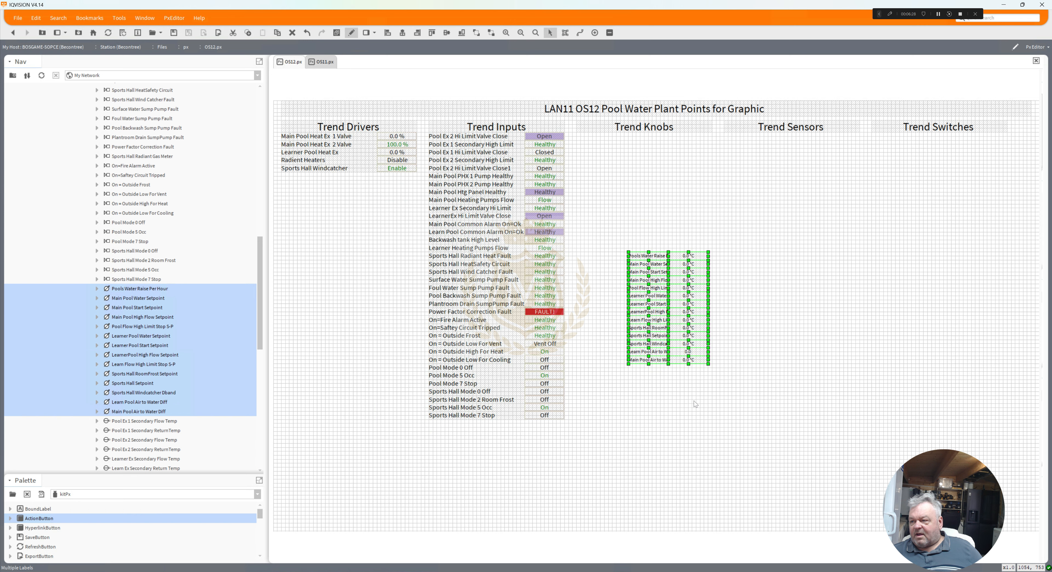
Step: Set the font of the new knob labels and values to 16 pt SansSerif
right_click(675, 361)
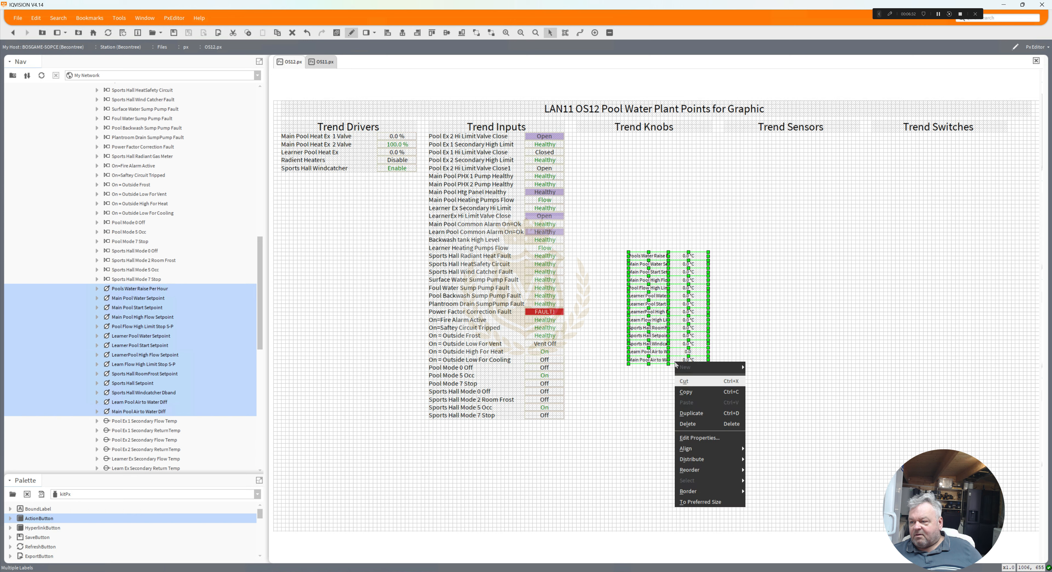
left_click(697, 438)
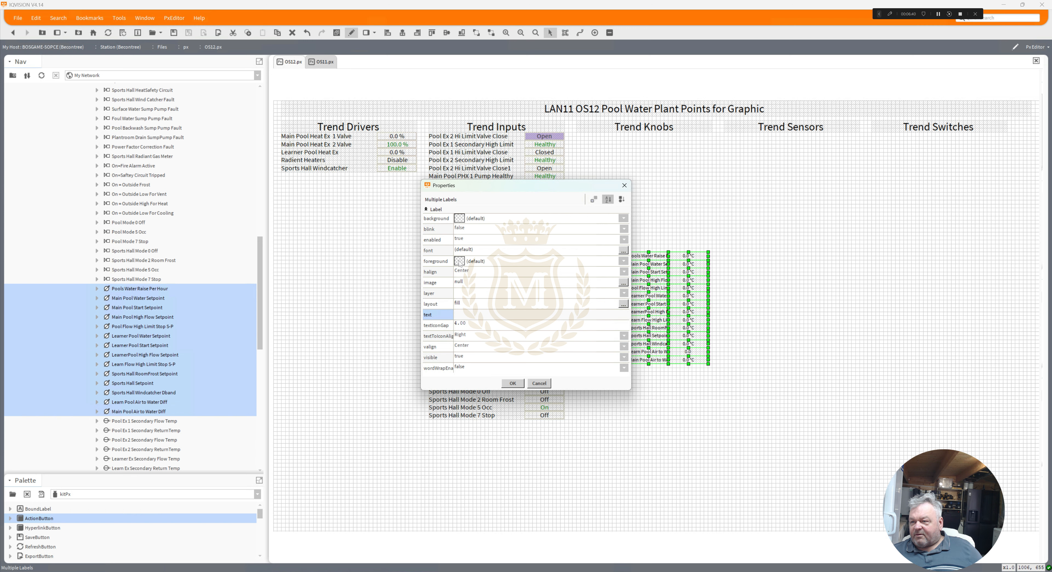
left_click(460, 252)
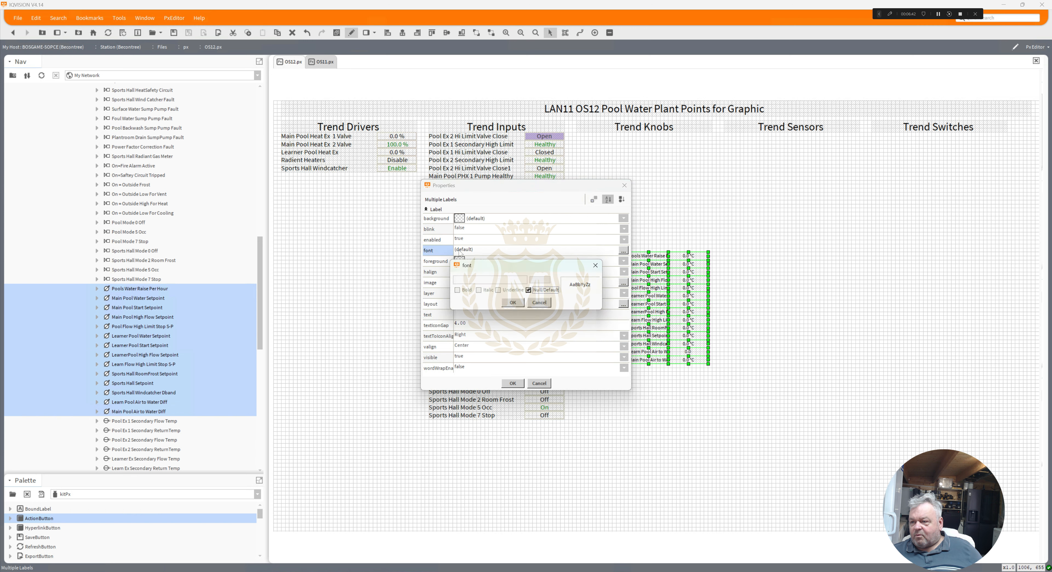
left_click(528, 290)
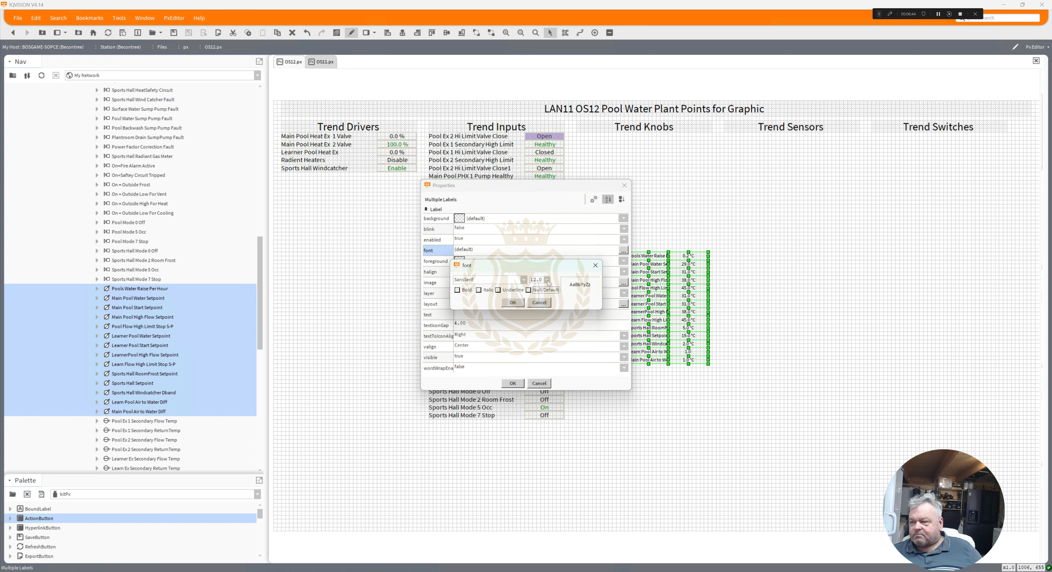
left_click(547, 280)
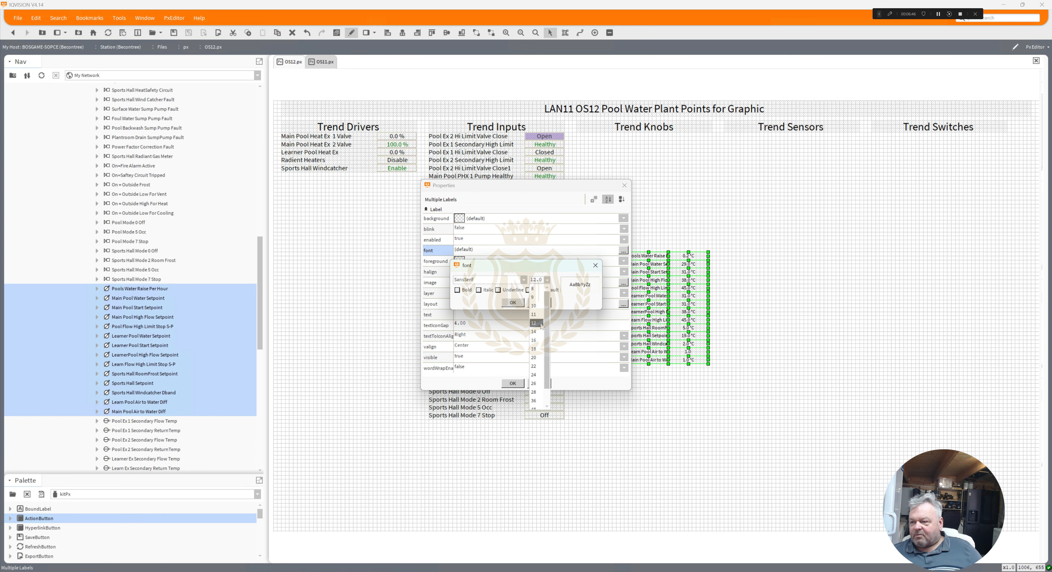
left_click(535, 340)
left_click(513, 302)
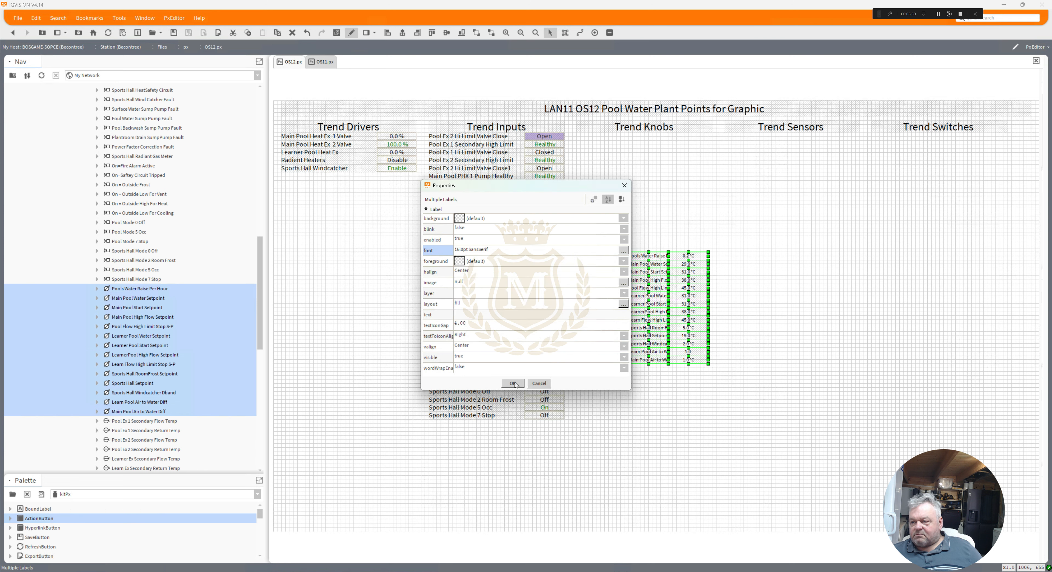
left_click(513, 383)
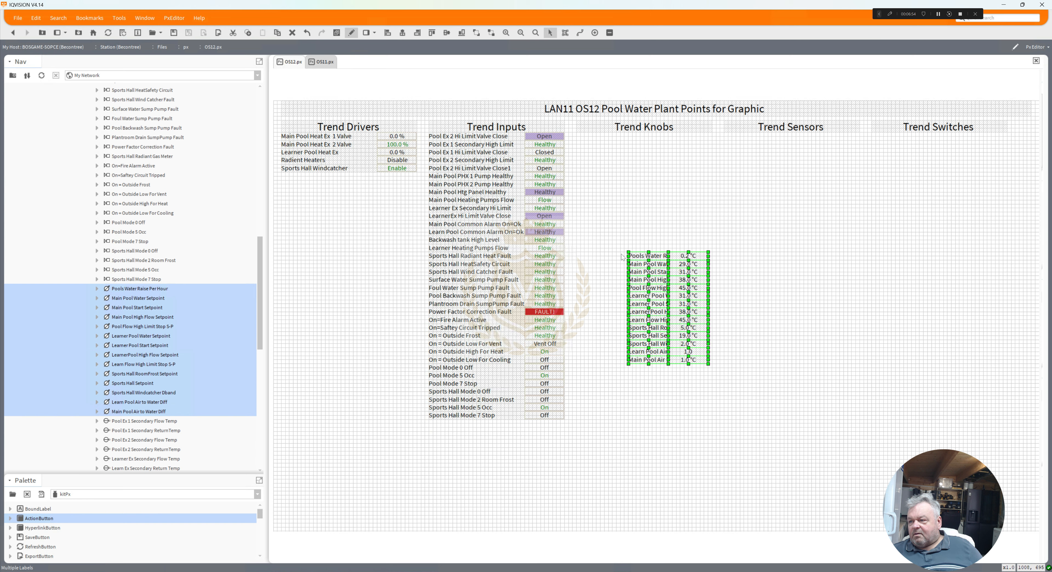
Step: Widen the knob name labels to fit their full text and move the names and values into place under the Trend Knobs heading
left_click_drag(614, 238, 676, 371)
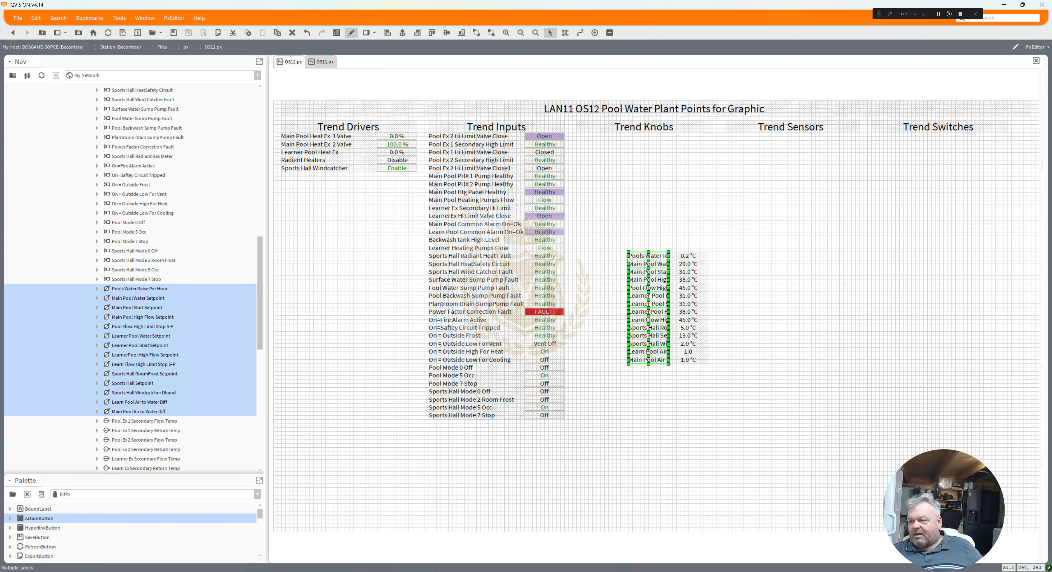
left_click_drag(616, 256, 590, 256)
left_click_drag(722, 381, 595, 240)
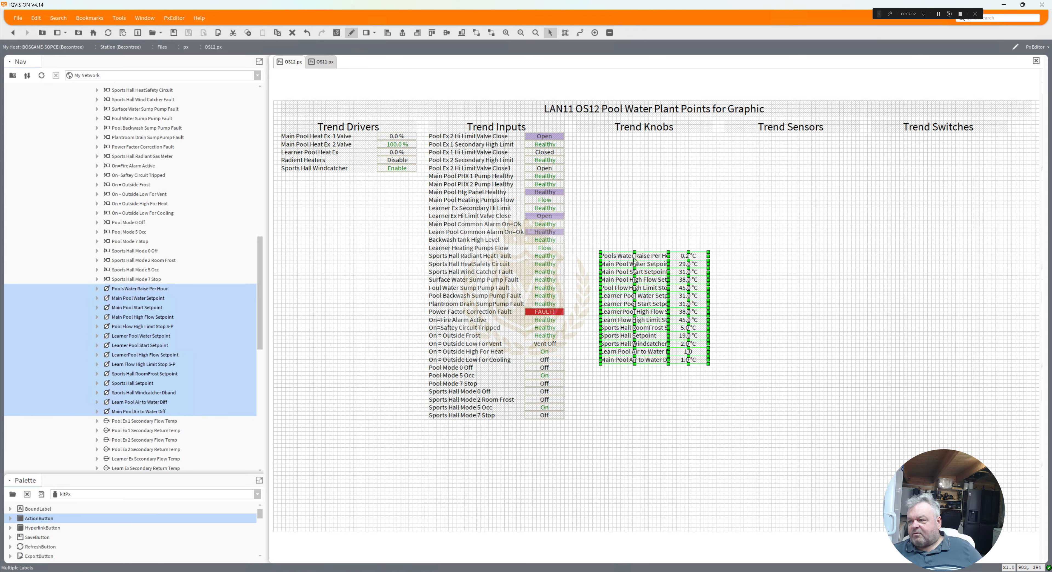
left_click_drag(634, 259, 638, 138)
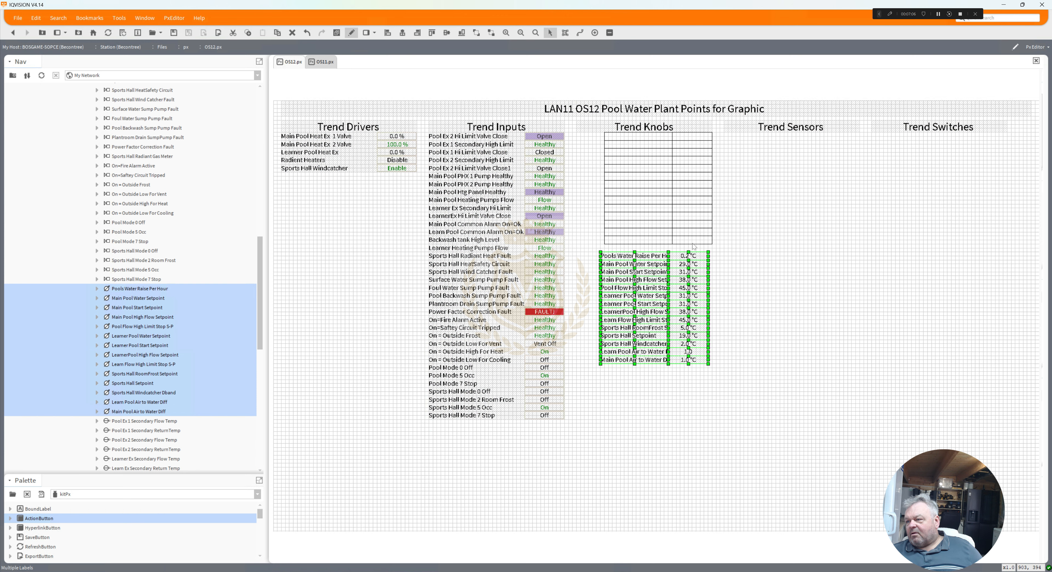
left_click_drag(690, 258, 577, 136)
left_click(648, 265)
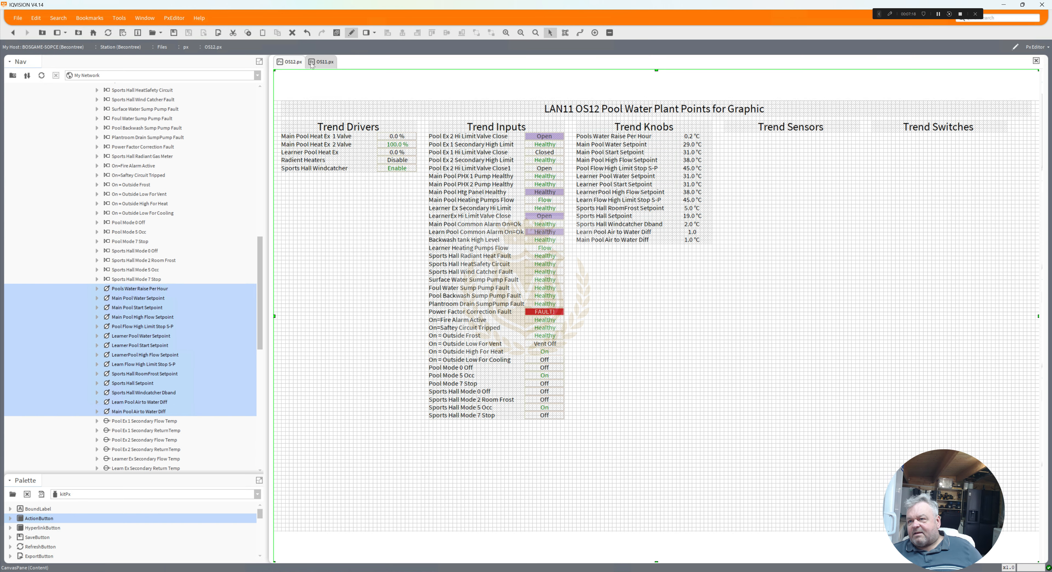
Step: Take OS12 out of edit mode, open the OS11 graphic for editing and copy its CWS Tank High Temp Alarm value button
left_click(353, 36)
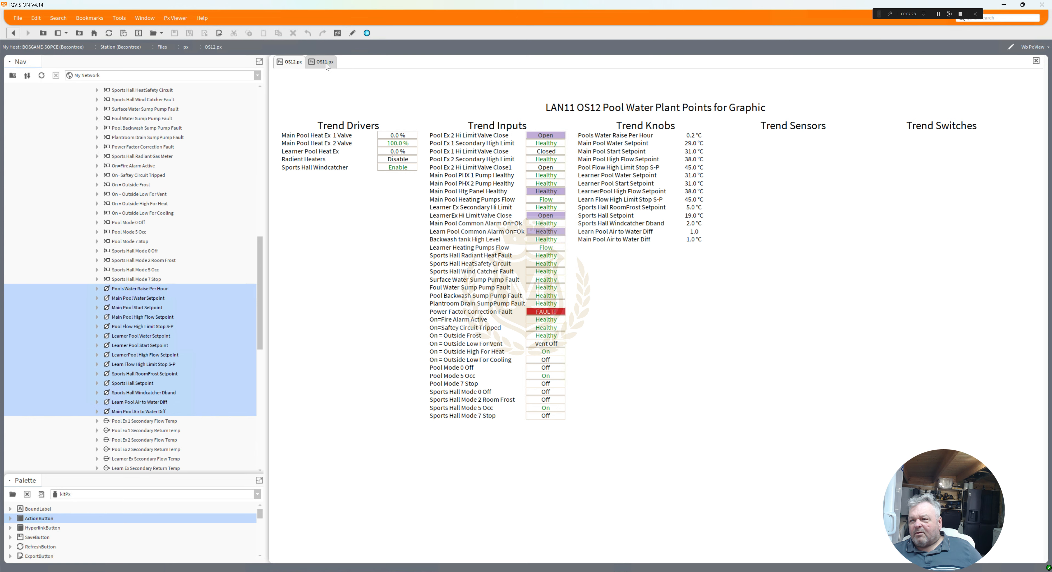
left_click(326, 64)
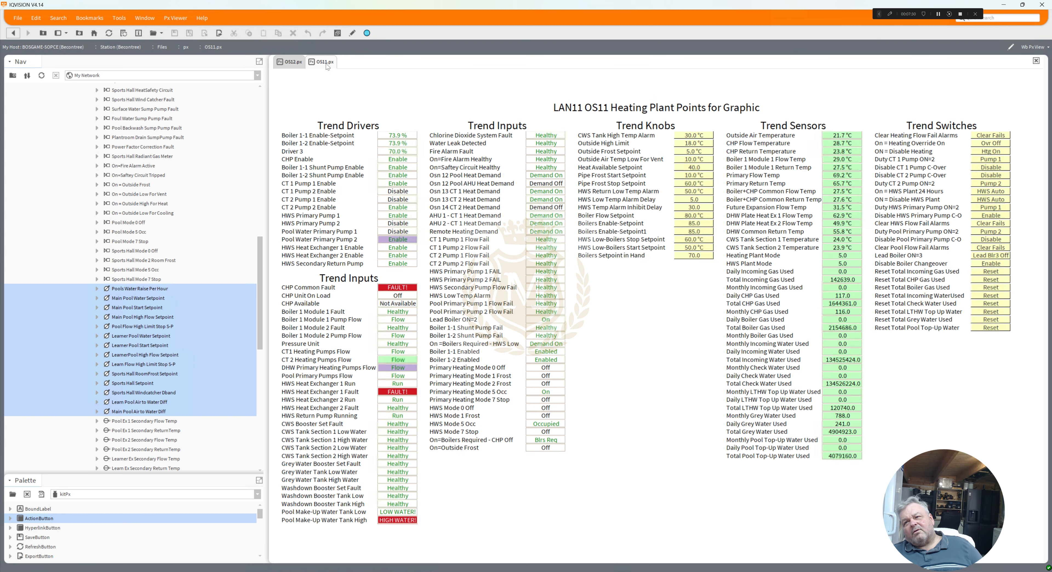
left_click(356, 36)
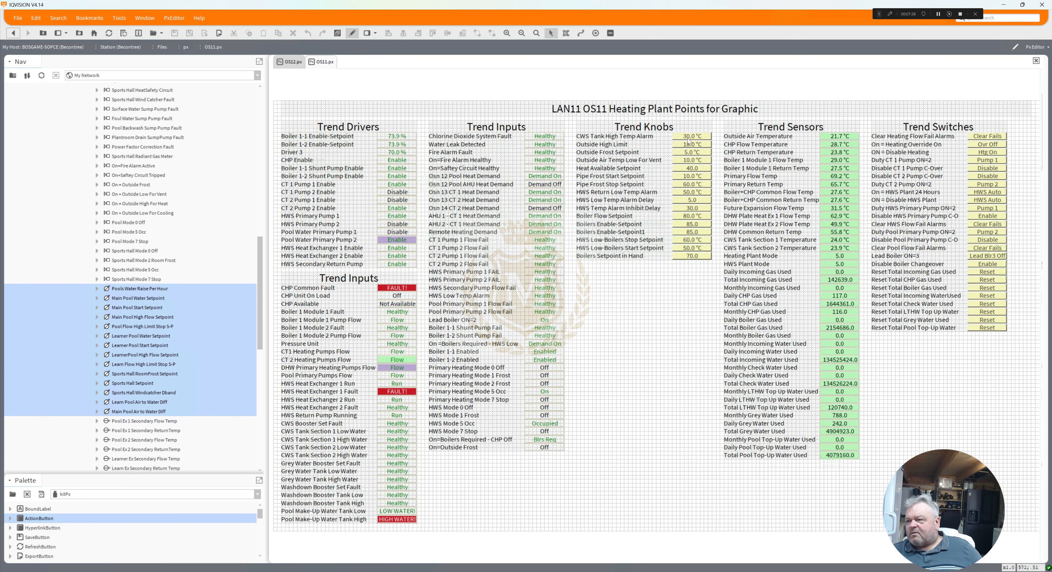
left_click(689, 142)
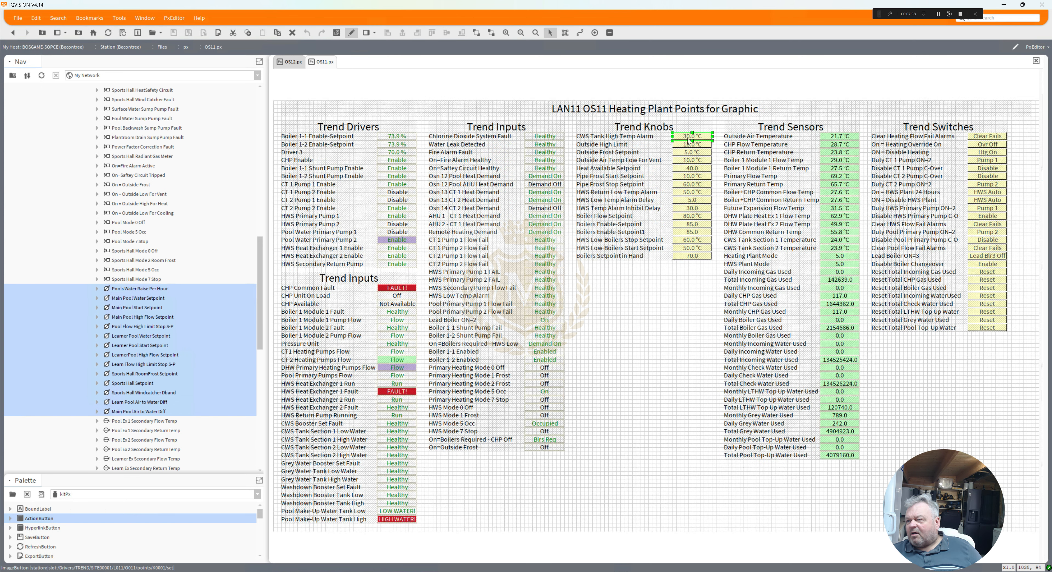
right_click(689, 142)
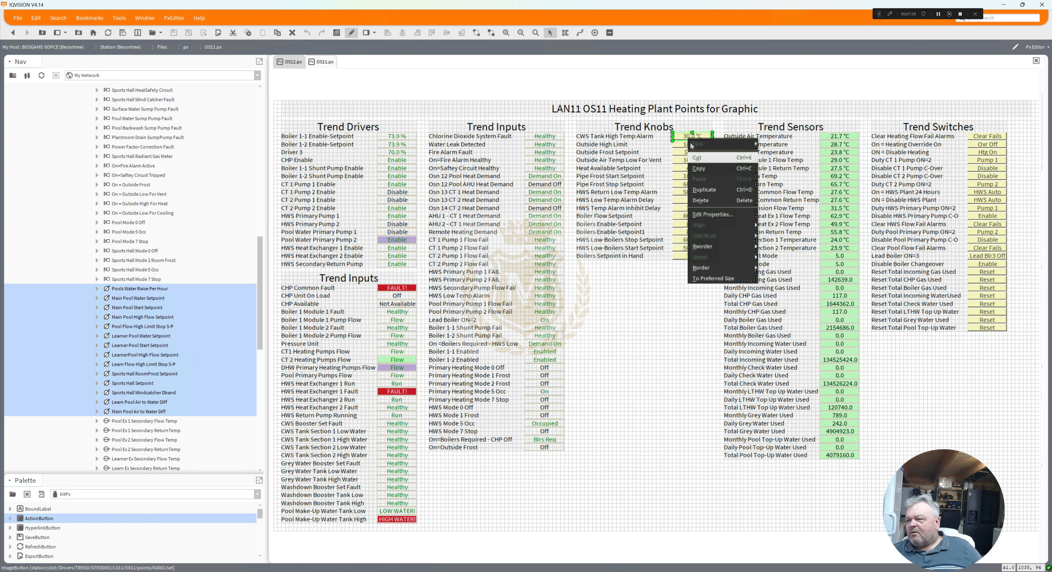
left_click(699, 168)
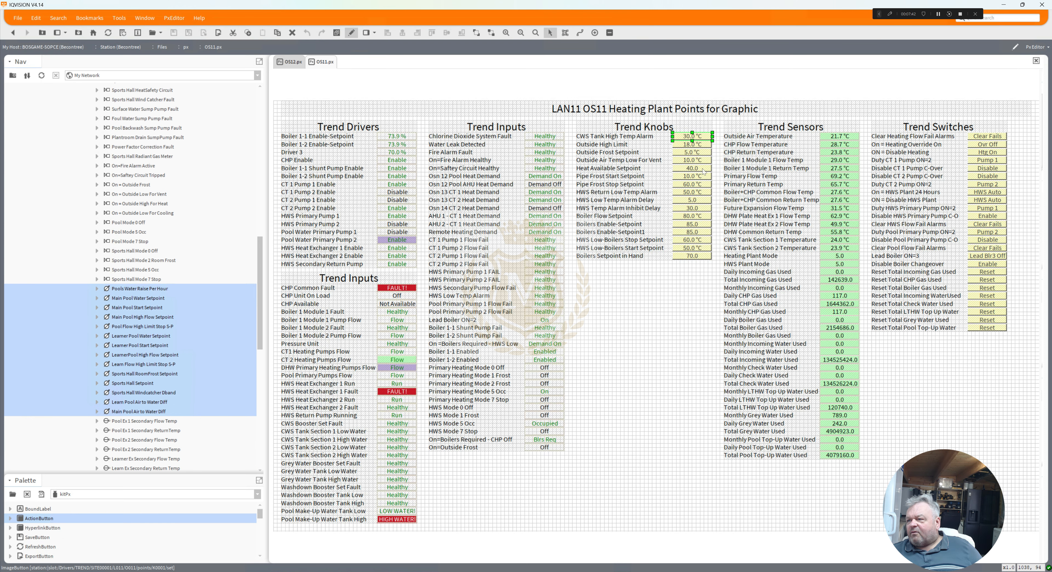
Step: Take OS11 out of edit mode, open OS12 for editing and paste the copied value button beside the Pools Water Raise Per Hour value
left_click(351, 34)
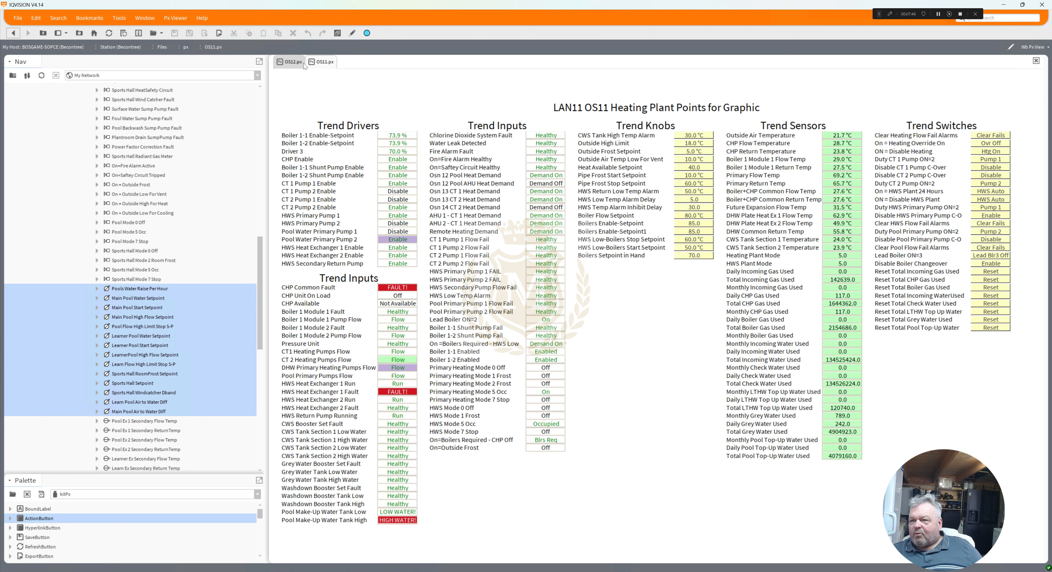
left_click(292, 64)
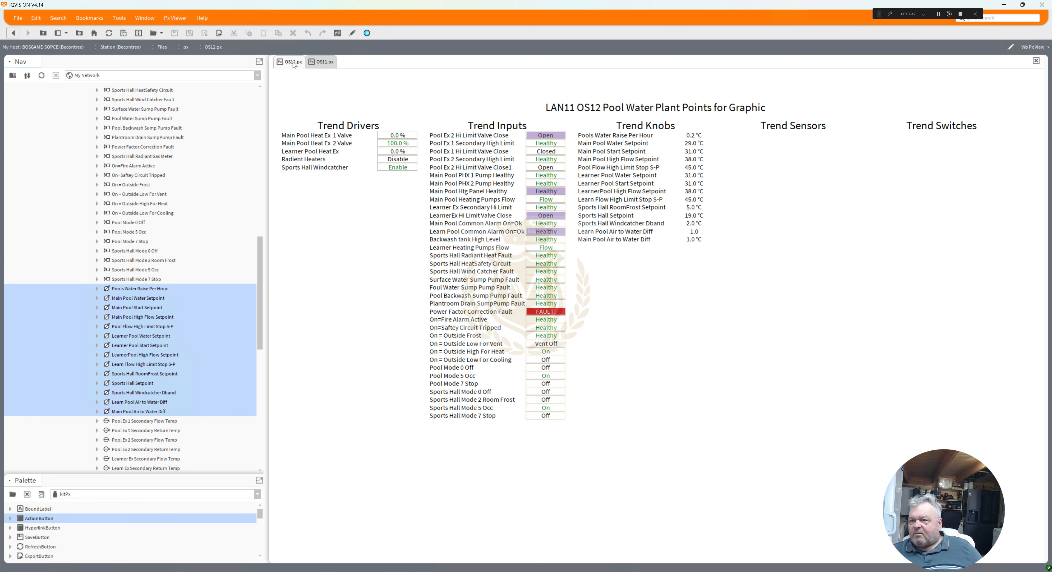
left_click(351, 34)
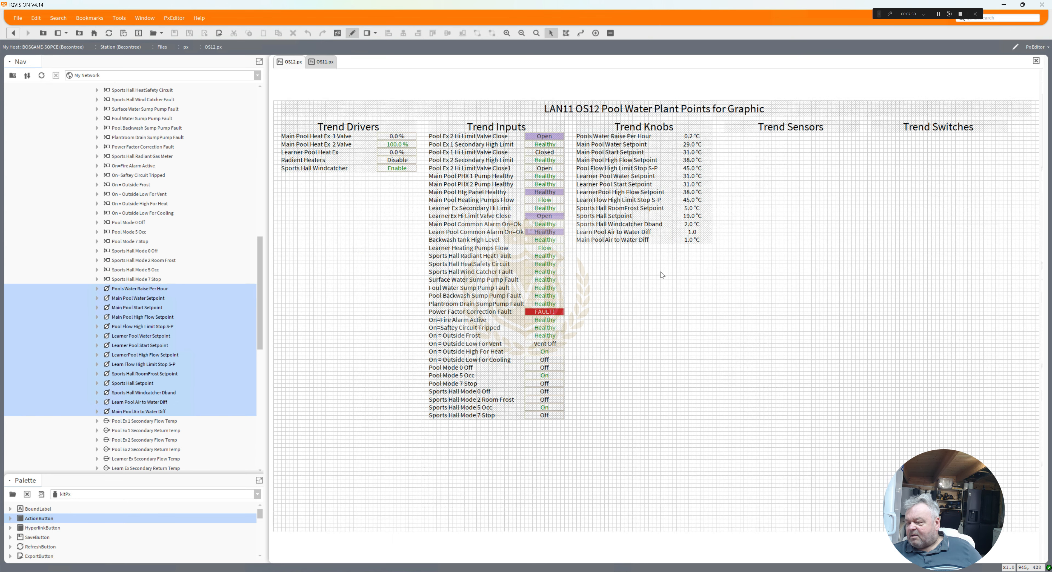
right_click(661, 272)
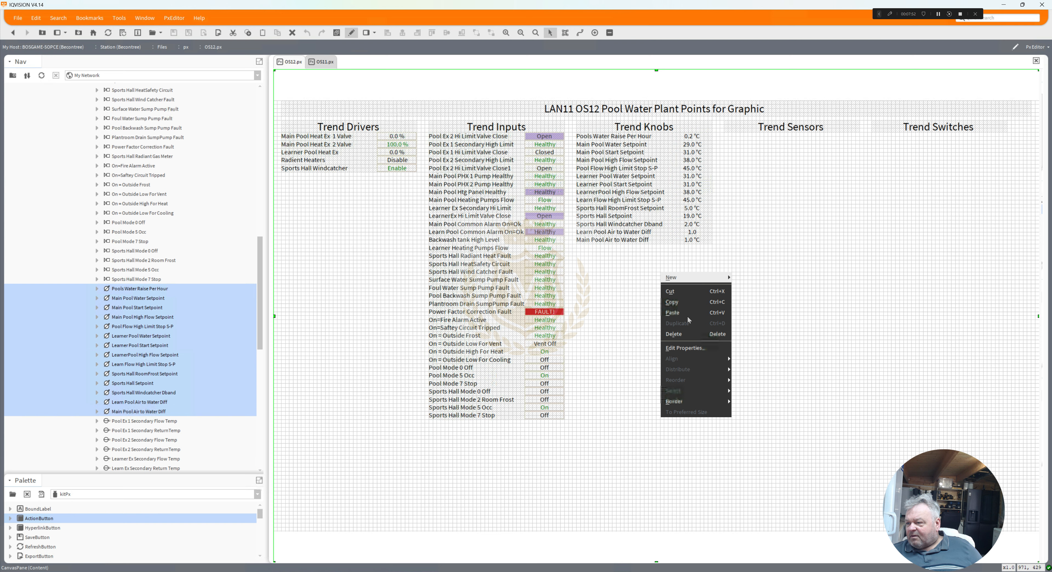
left_click(681, 313)
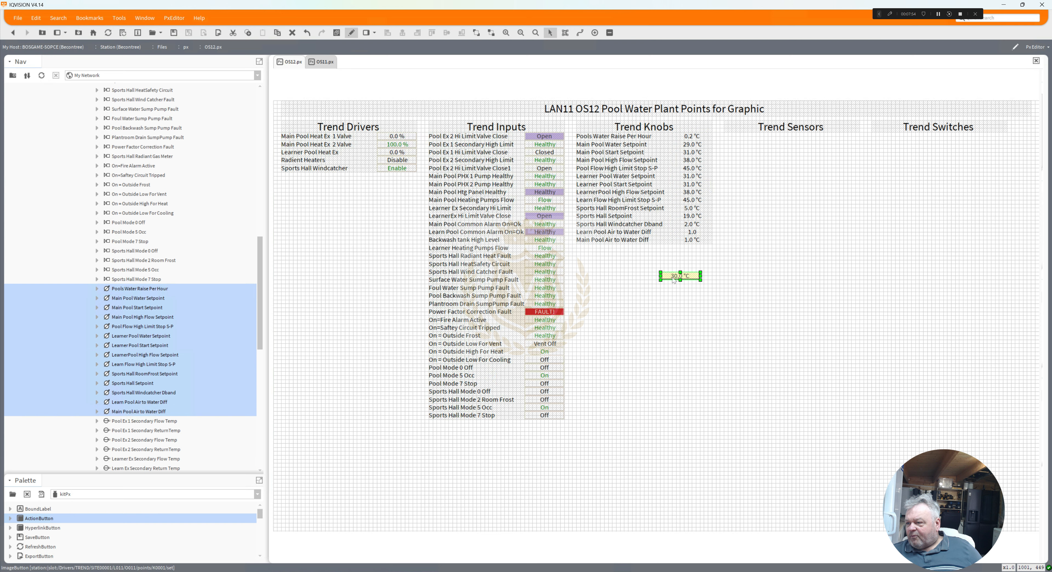
left_click_drag(674, 280, 737, 172)
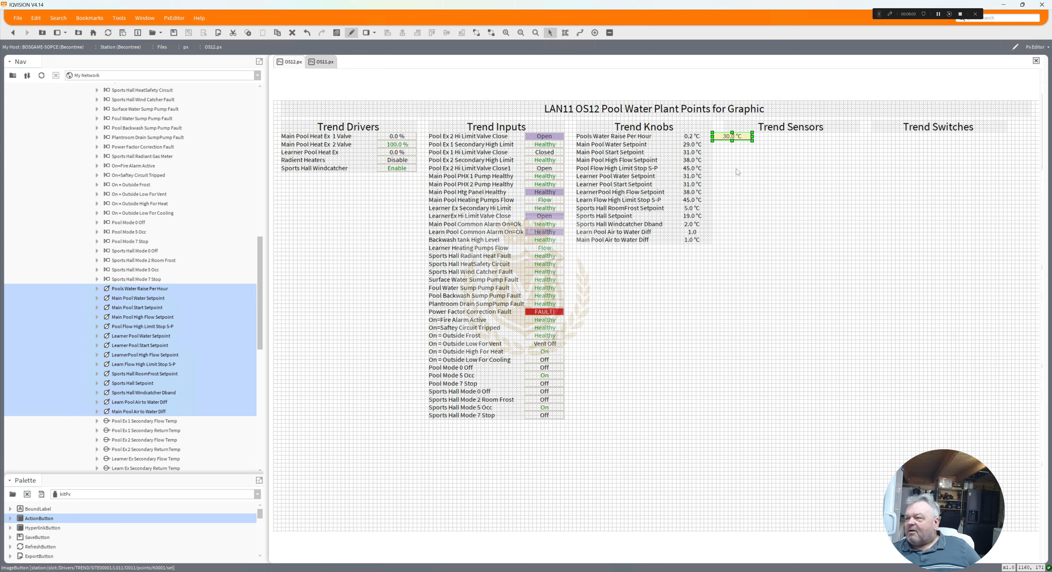
Step: Copy the binding ord from the plain Pools Water Raise Per Hour value label
left_click(692, 139)
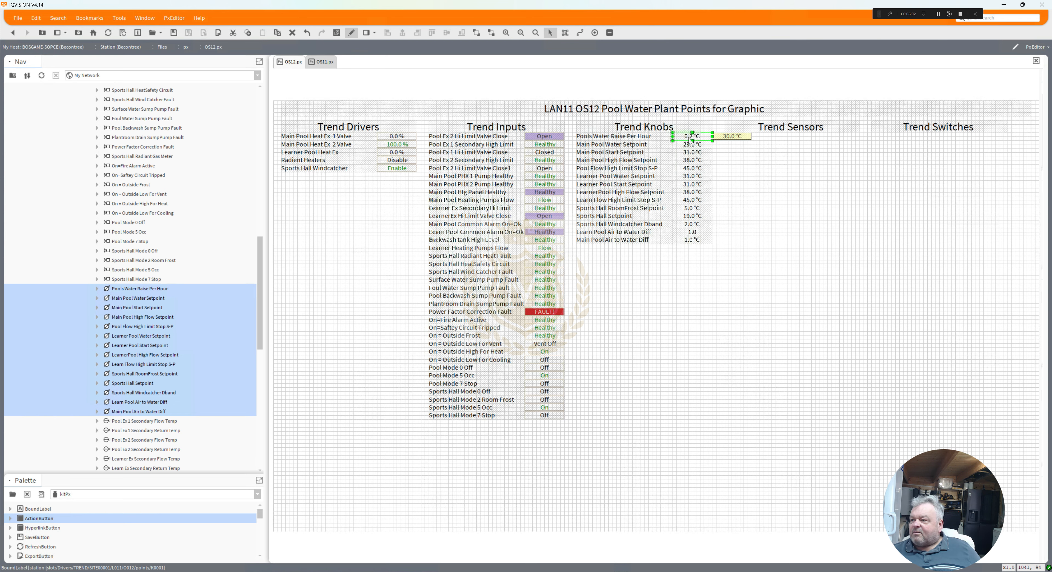
double_click(692, 139)
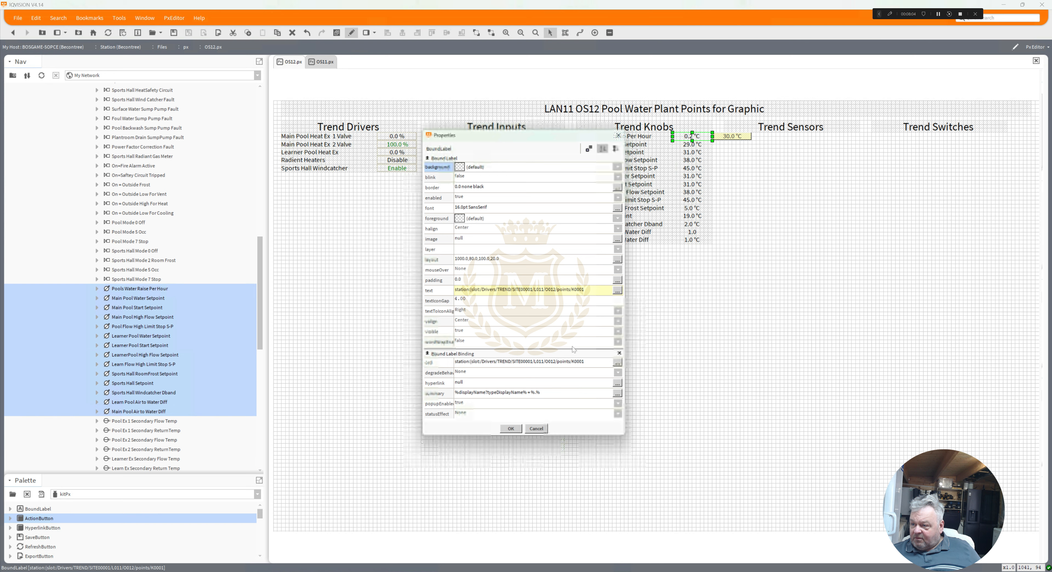
double_click(559, 369)
key("ctrl+c")
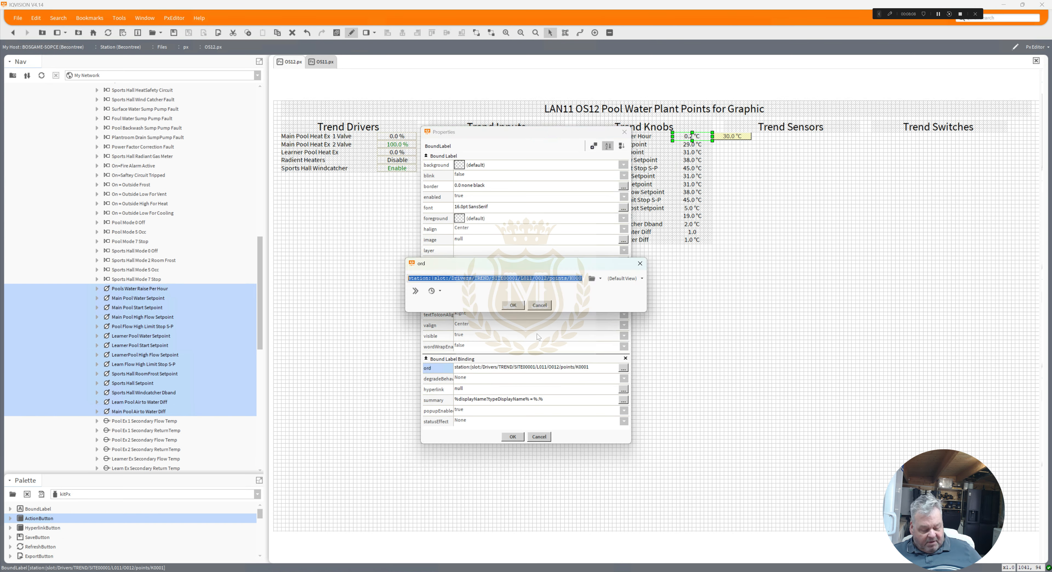
left_click(513, 305)
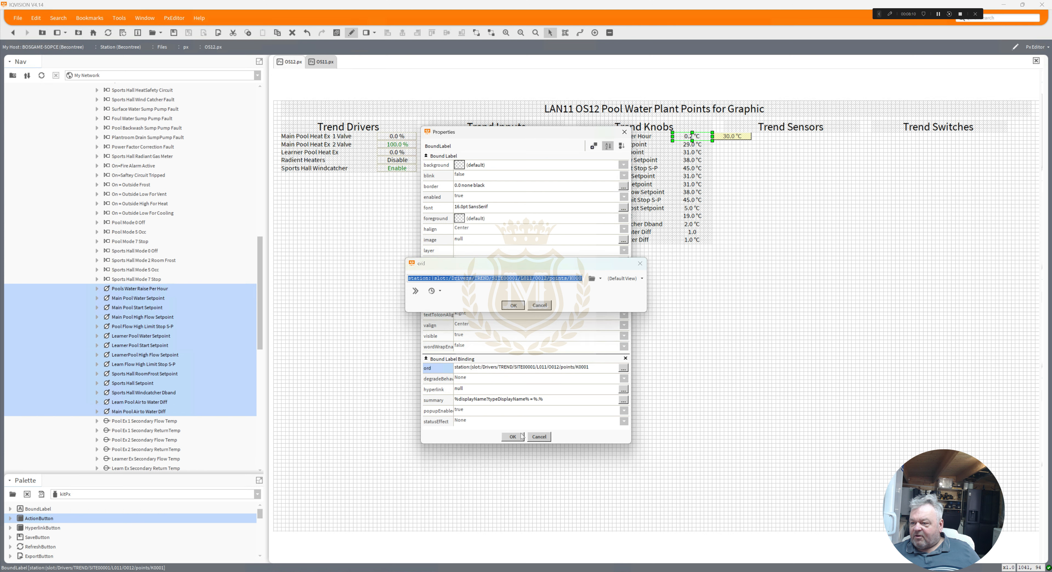
left_click(513, 437)
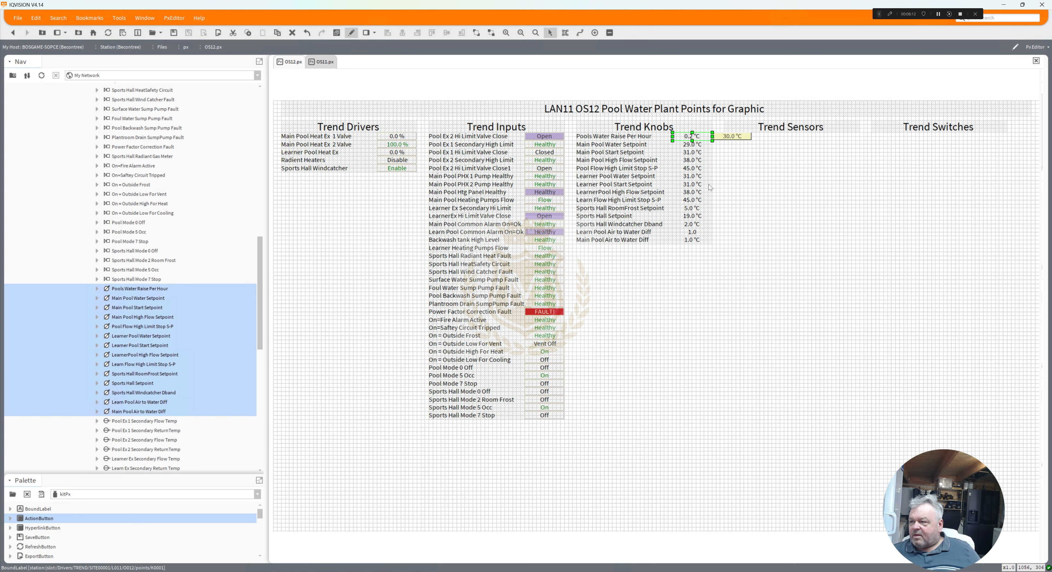
Step: Set the pasted button's action binding ord to the copied OS12 K0001 point path followed by /set
double_click(731, 137)
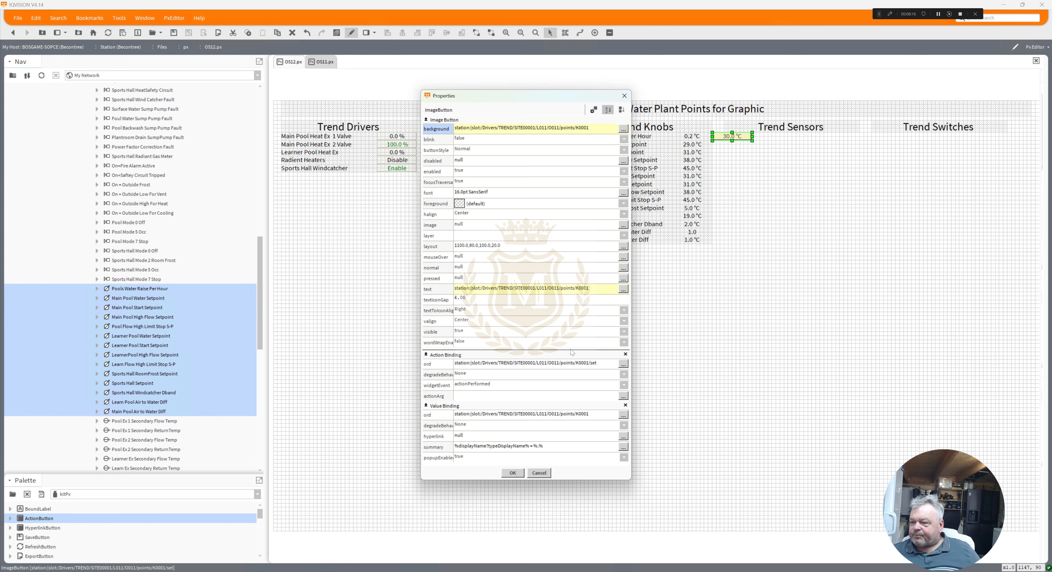
double_click(567, 365)
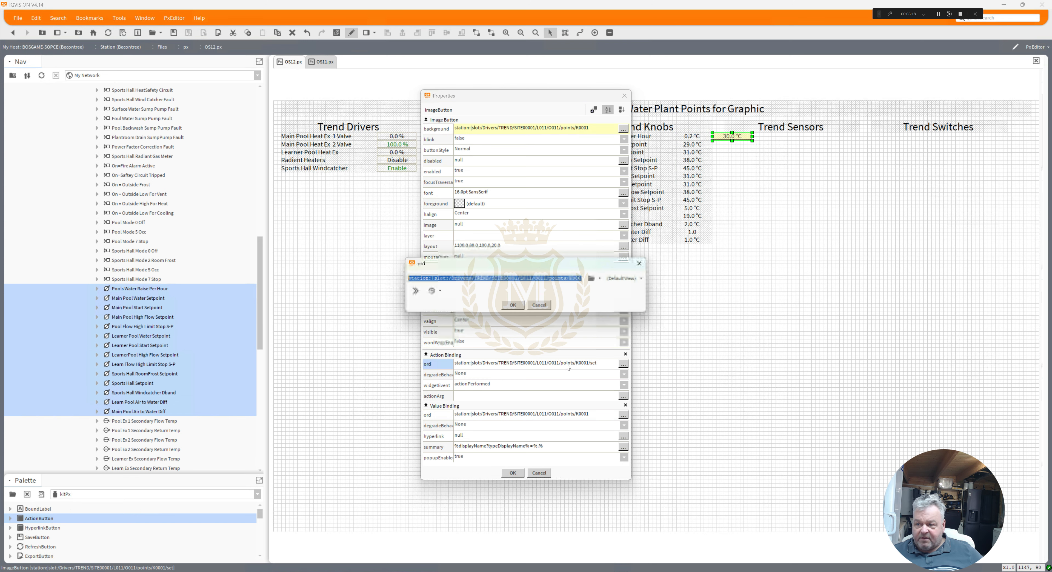
key("ctrl+v")
type("/set")
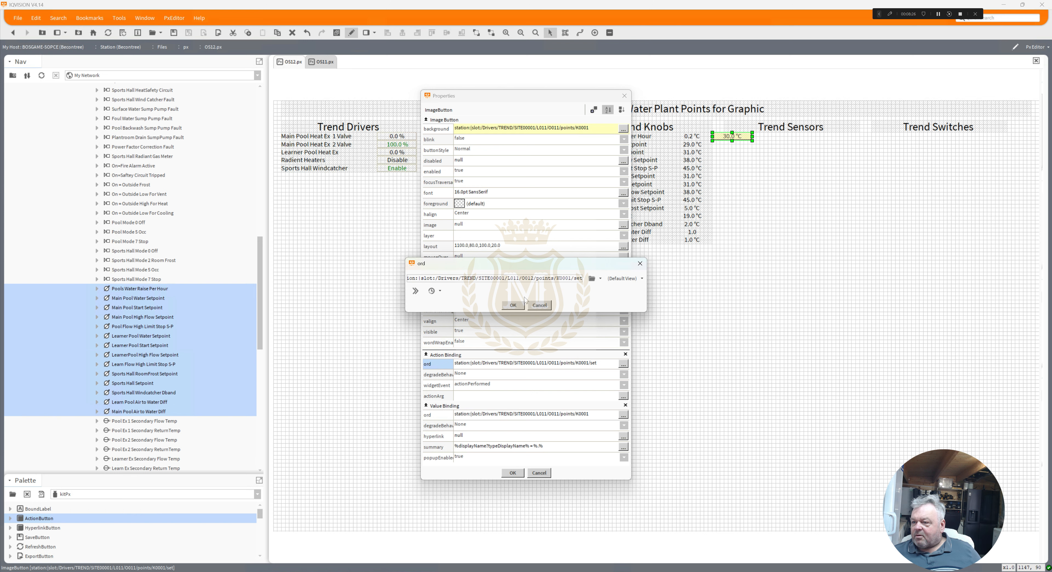
left_click(513, 305)
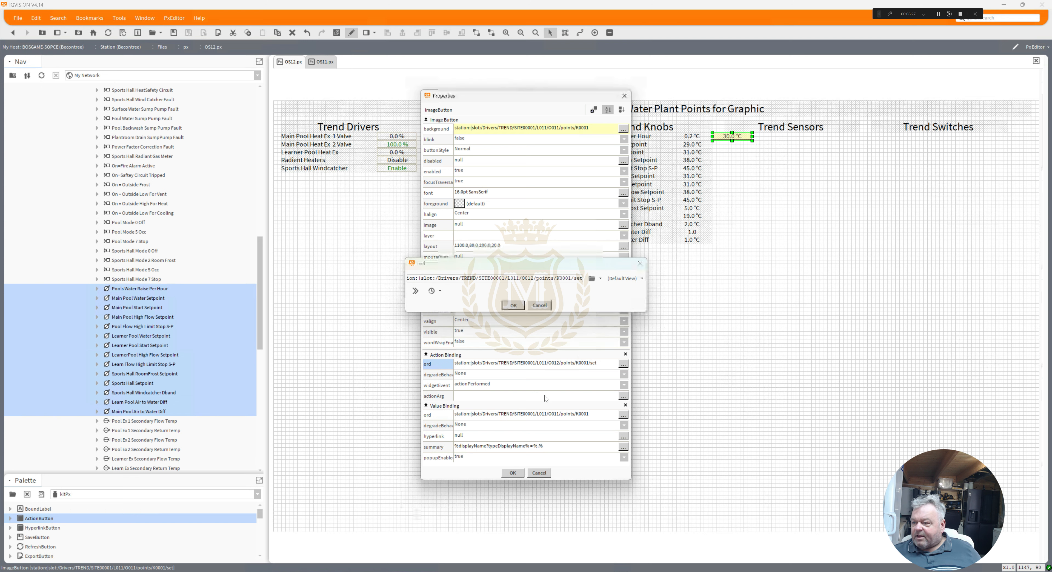
Step: Set the button's value binding ord to the OS12 K0001 point and delete the plain Pools Water Raise Per Hour value label
double_click(546, 416)
key("ctrl+v")
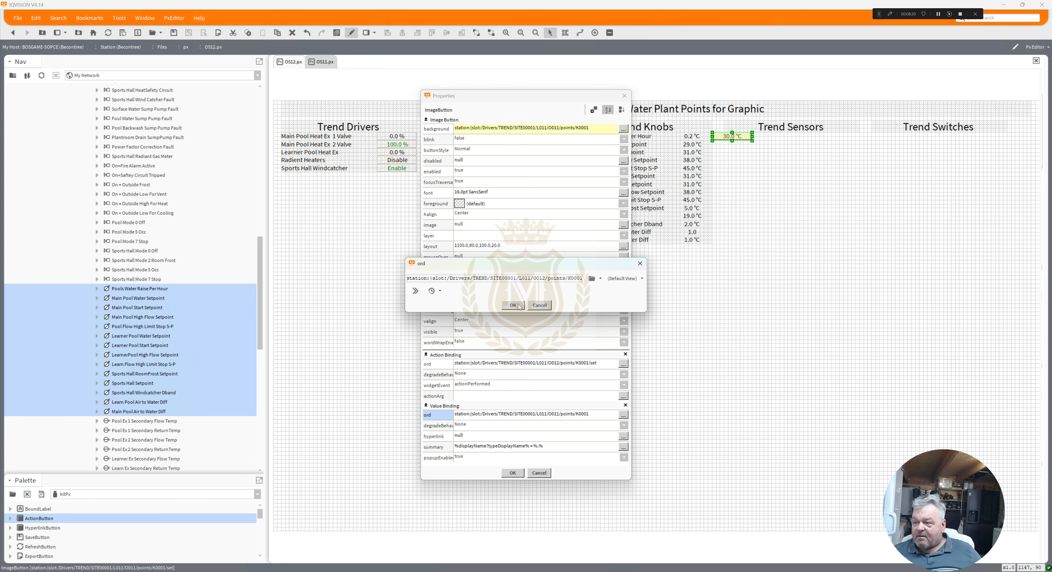
key("Return")
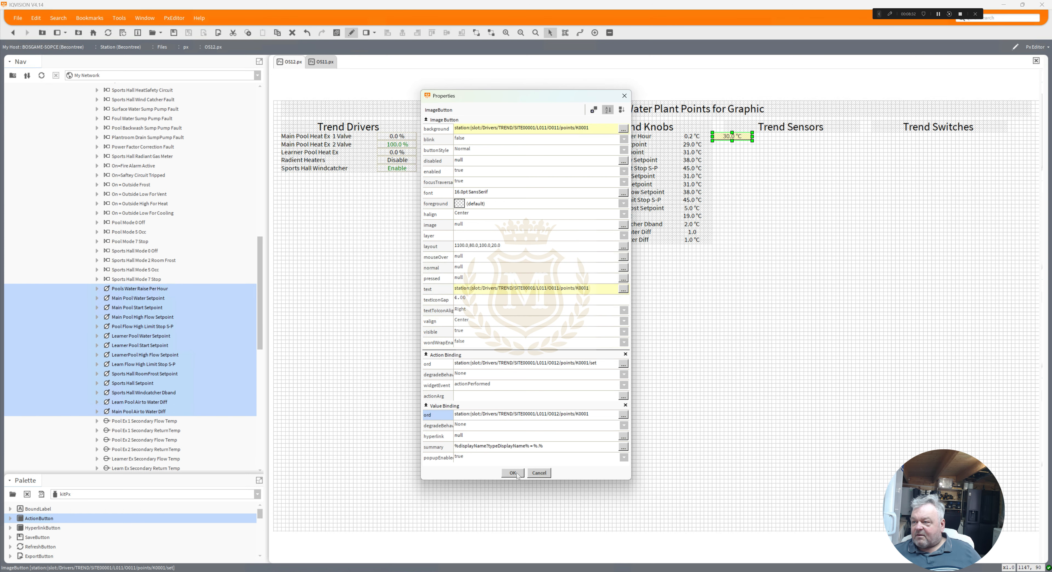
left_click(512, 473)
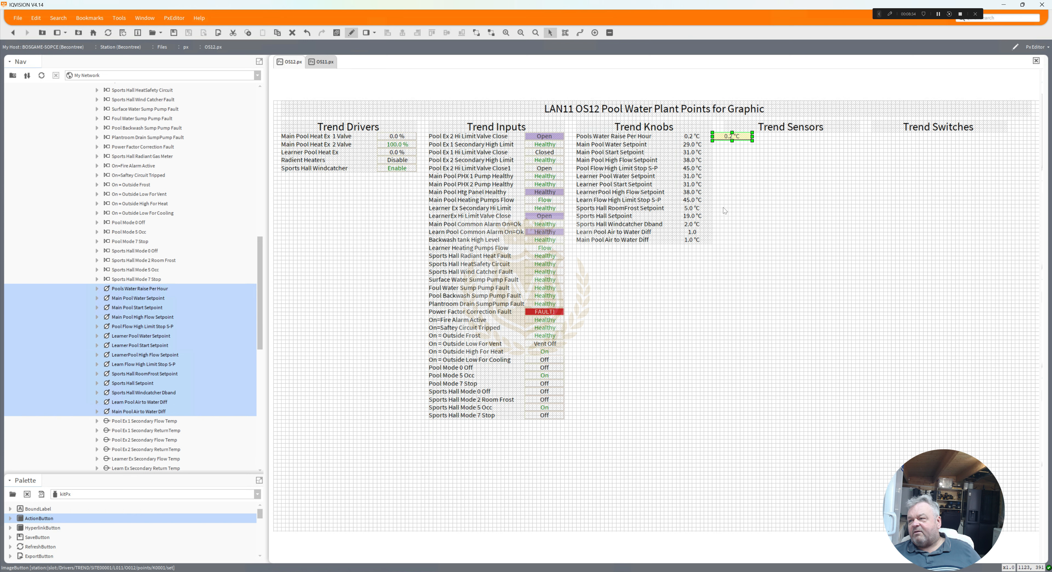
left_click(691, 137)
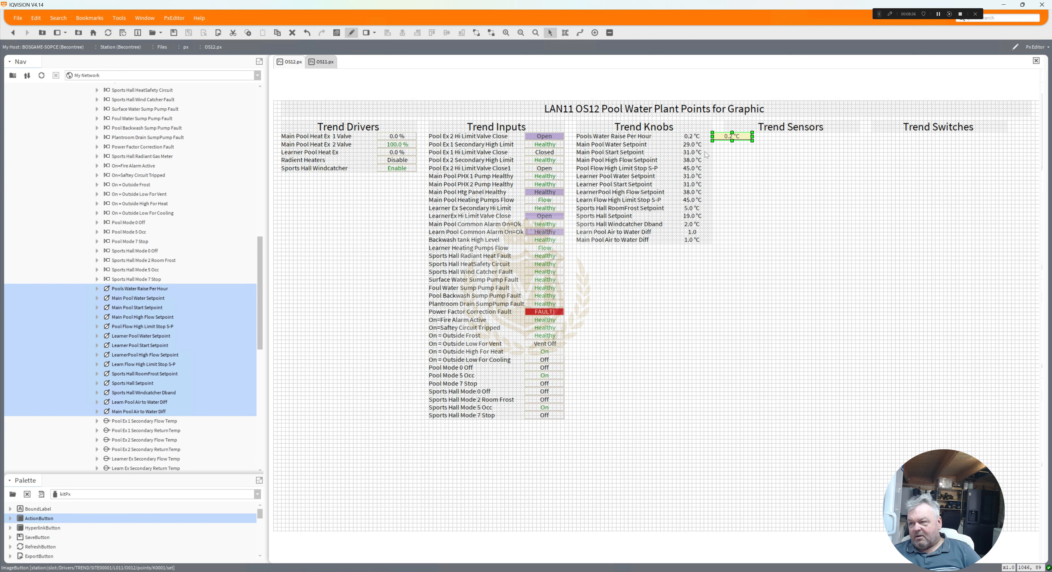
key("Delete")
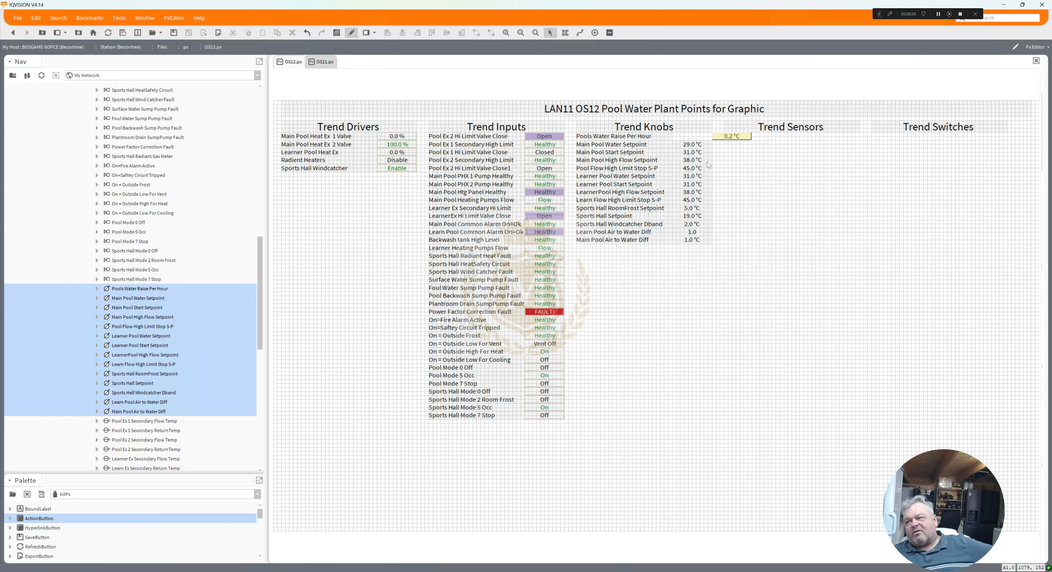
Step: Duplicate the button onto the Main Pool Water Setpoint row and copy the binding ord from that row's plain value label
right_click(728, 138)
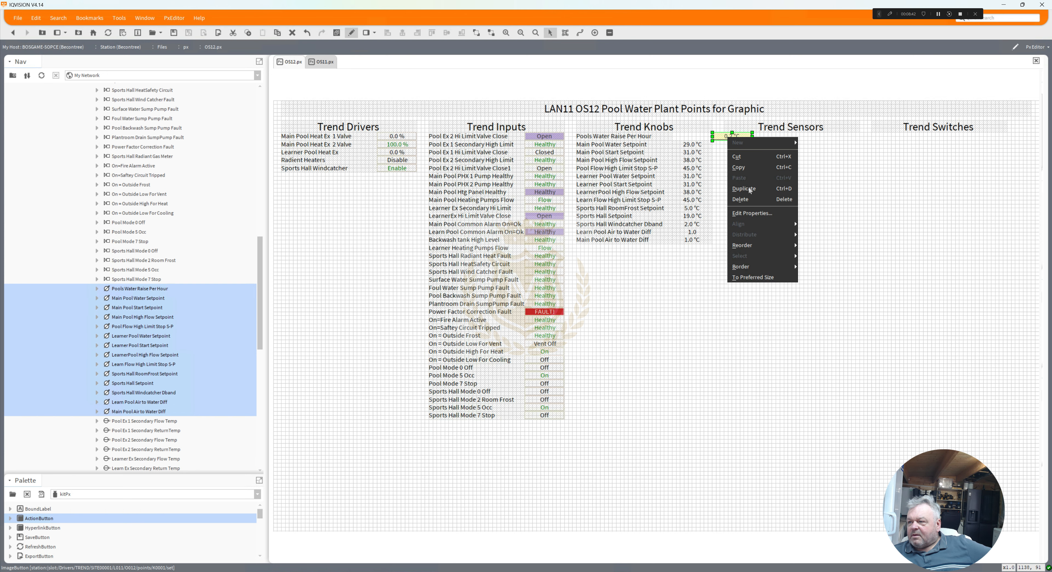
left_click(750, 191)
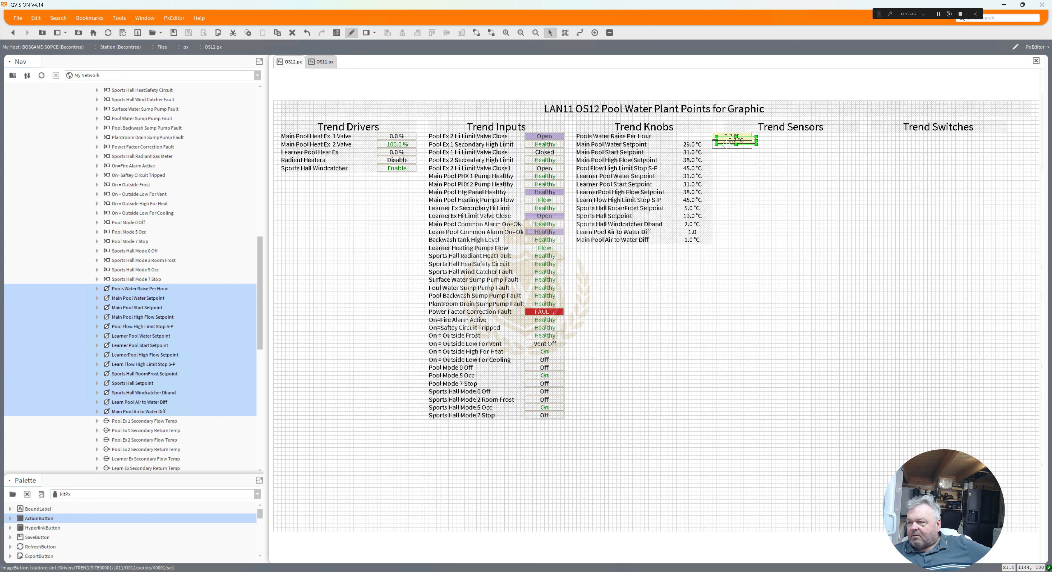
double_click(697, 146)
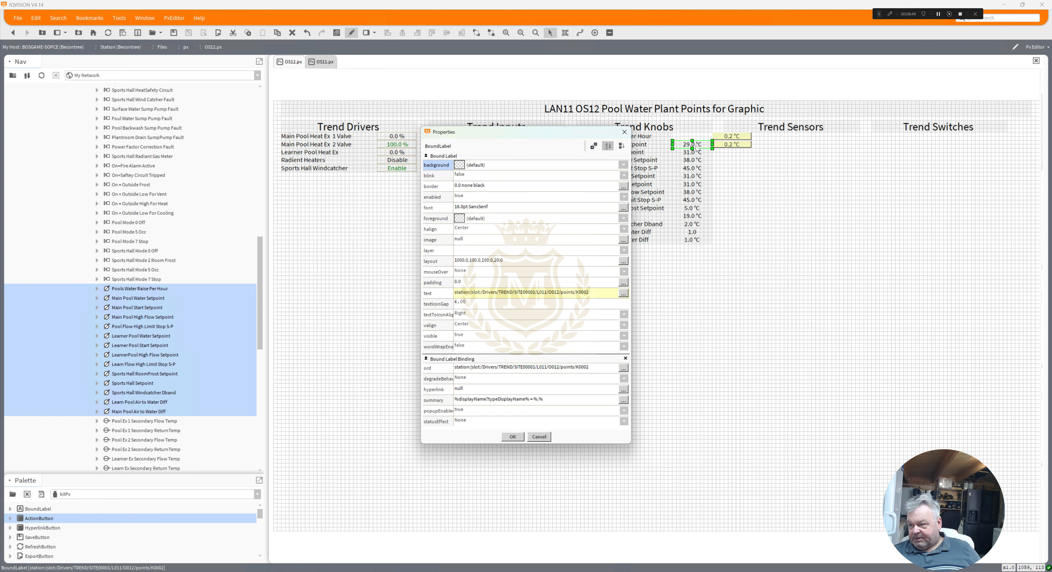
left_click(588, 368)
left_click(589, 369)
key("ctrl+c")
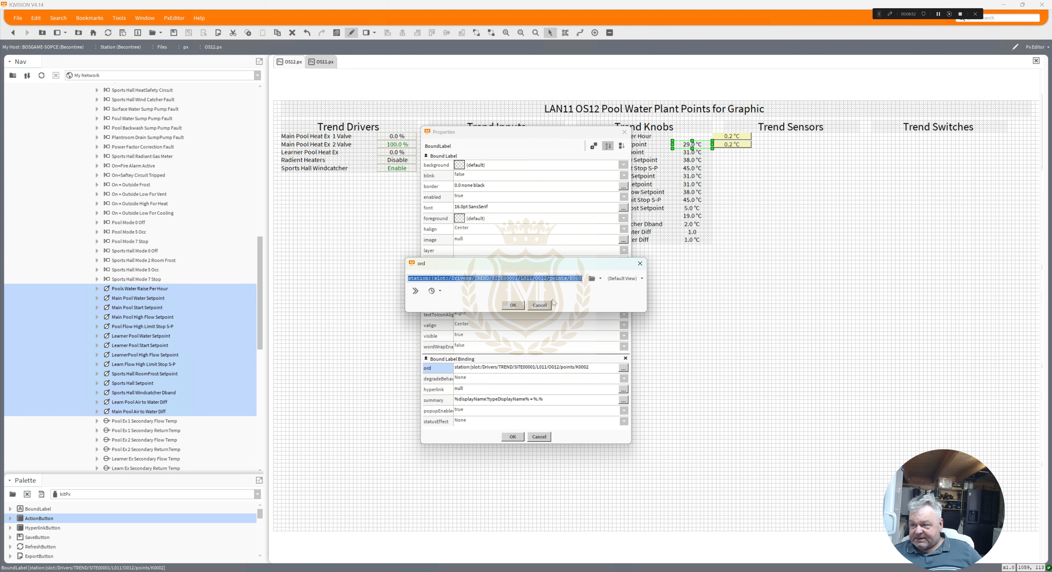
left_click(523, 305)
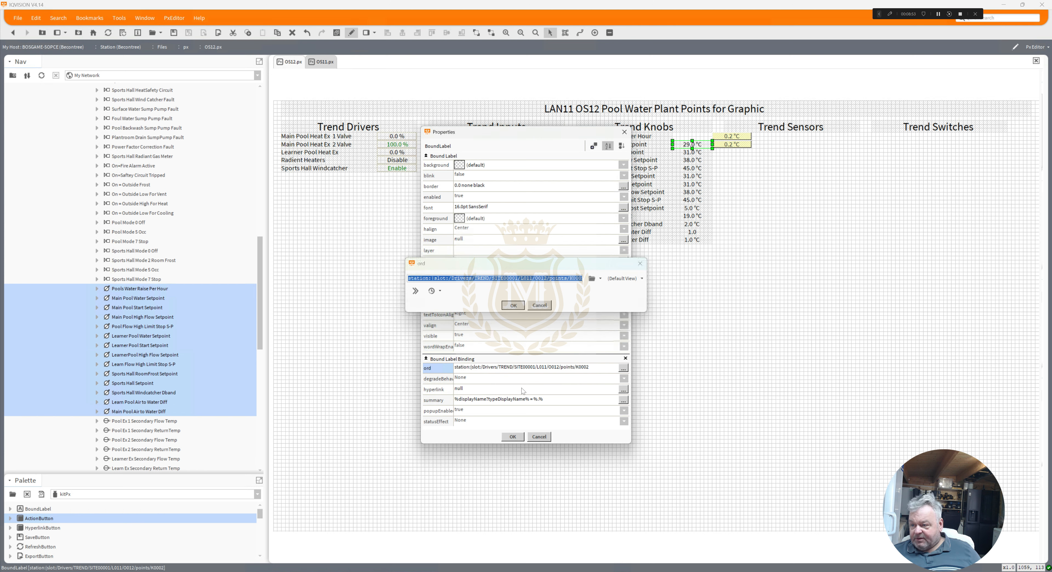
left_click(516, 437)
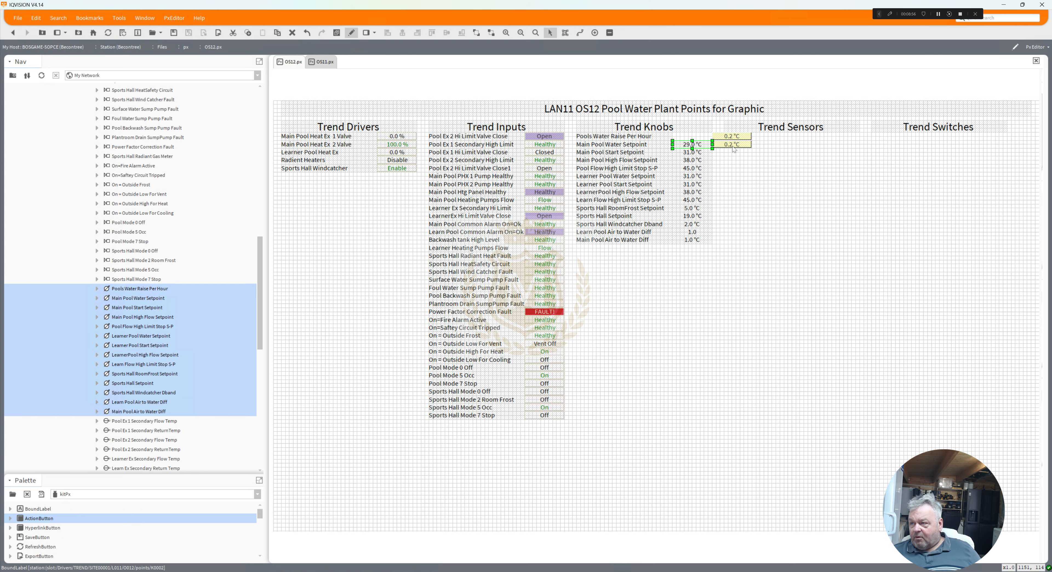
Step: Set the duplicated button's action binding ord to the copied OS12 K0002 point path followed by /set
left_click(732, 145)
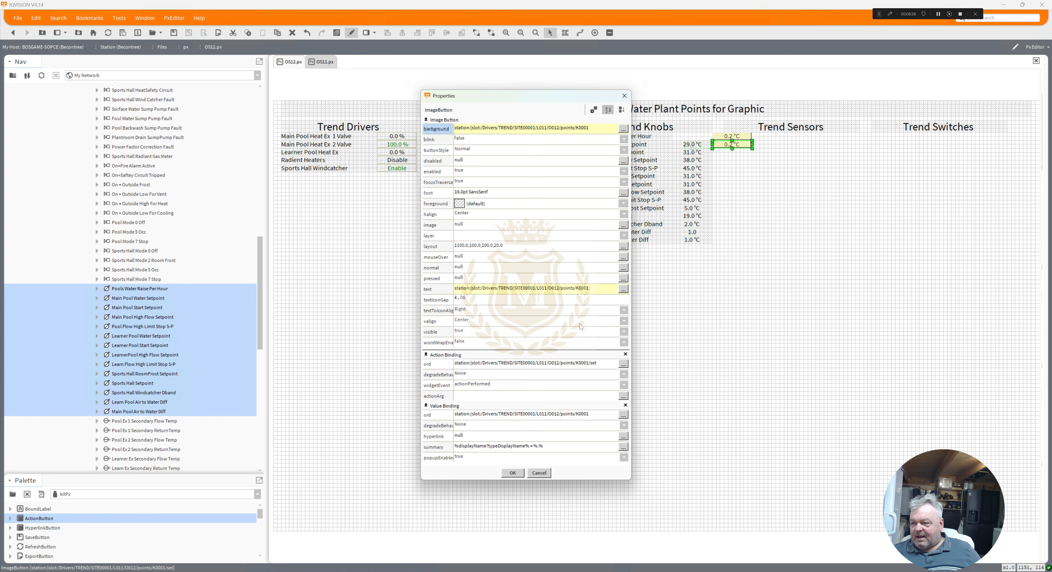
left_click(570, 365)
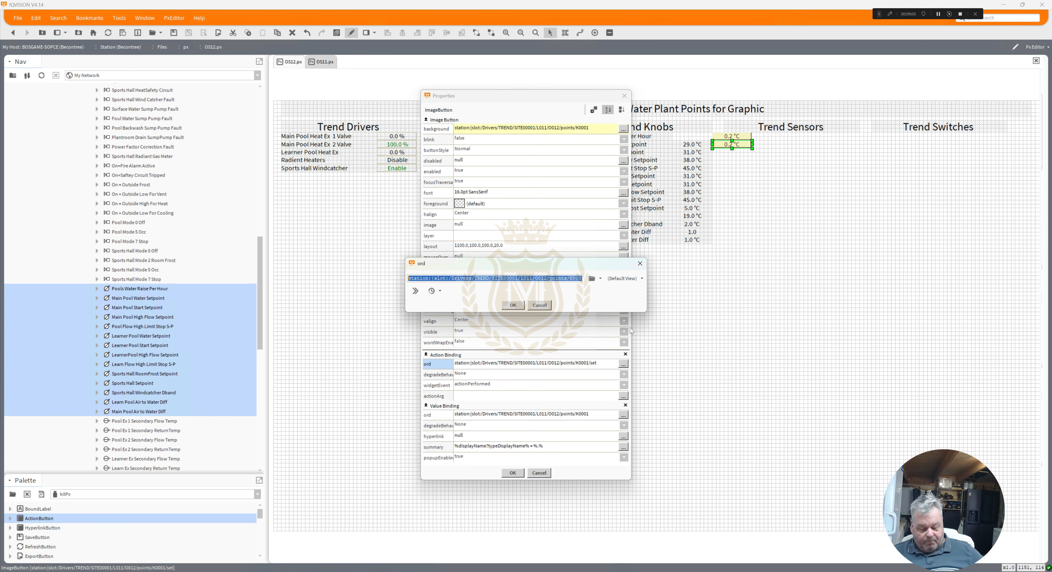
key("ctrl+v")
type("/")
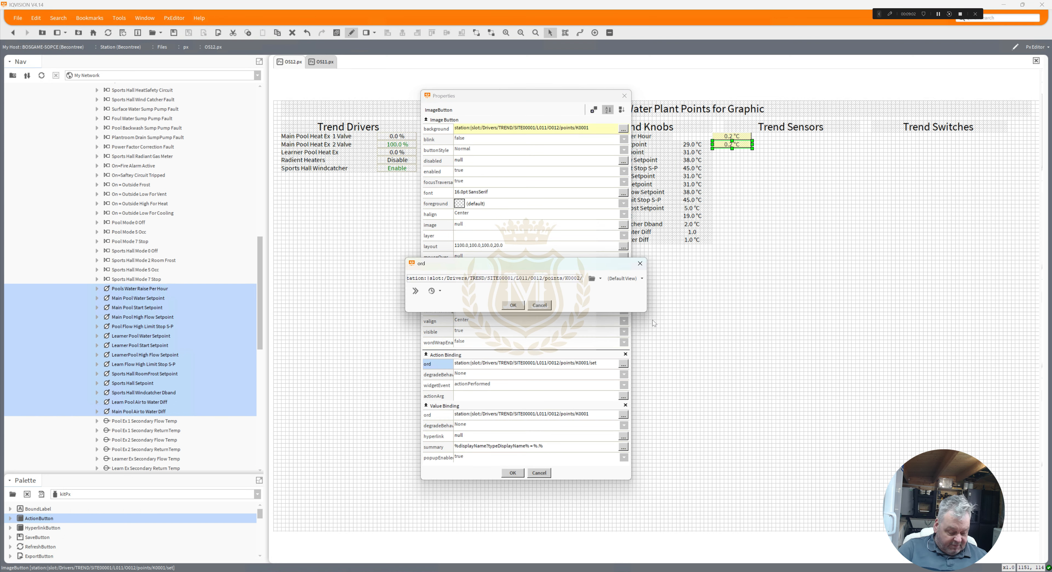
type("set")
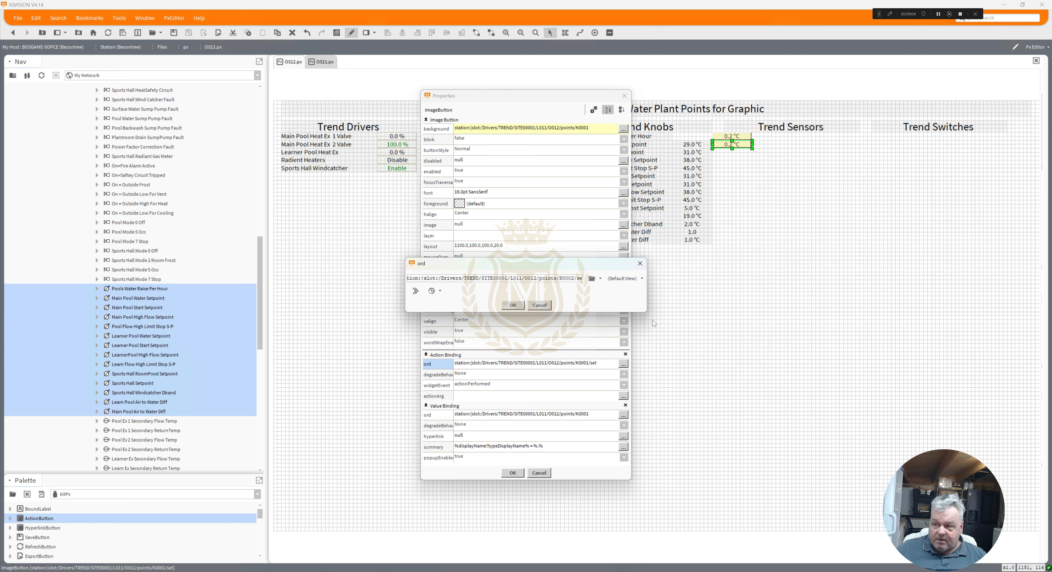
left_click(513, 305)
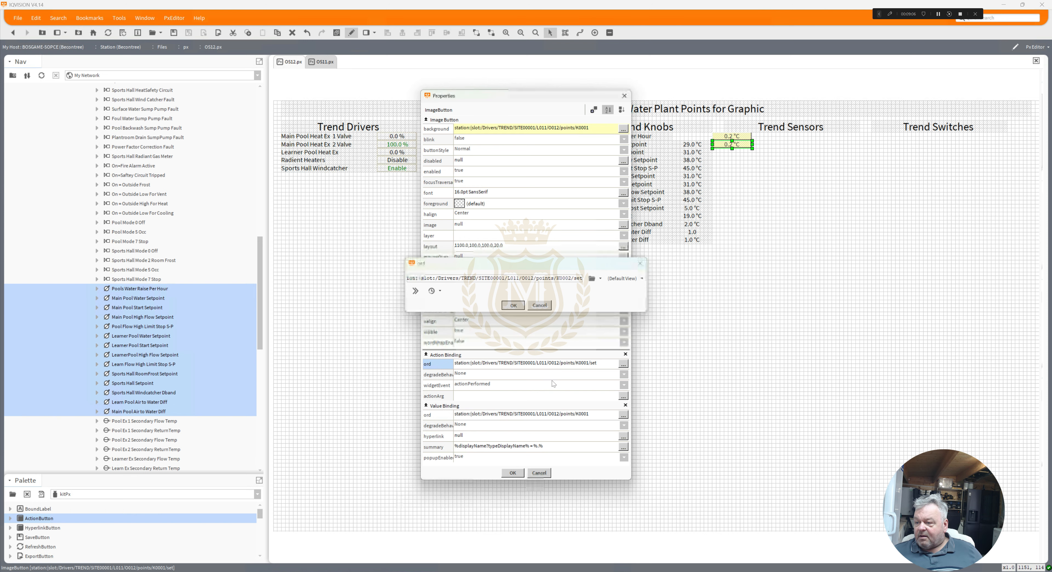
Step: Set the duplicated button's value binding ord to the OS12 K0002 point and delete the plain Main Pool Water Setpoint value label
left_click(562, 414)
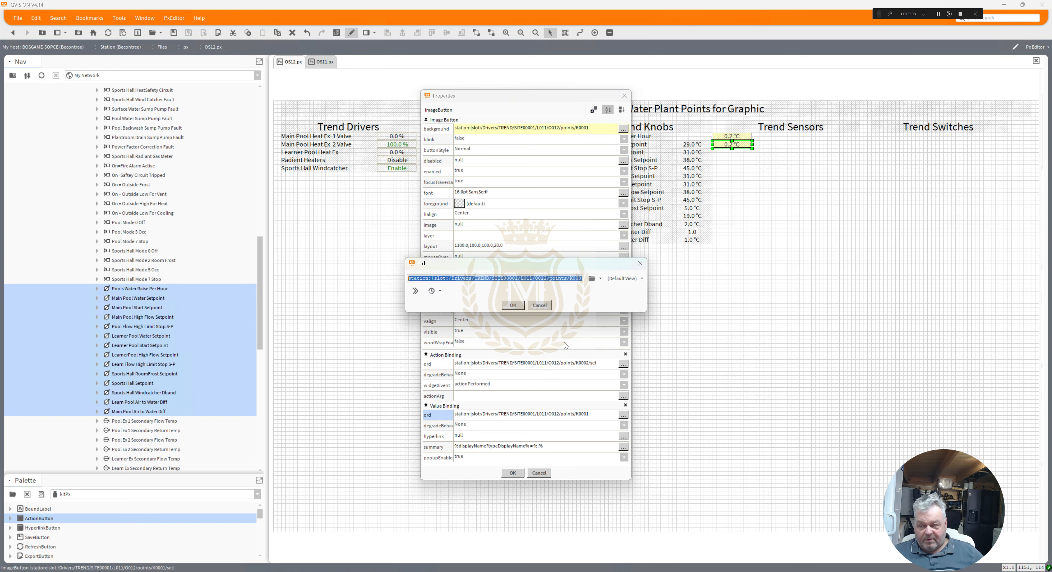
key("ctrl+v")
left_click(517, 309)
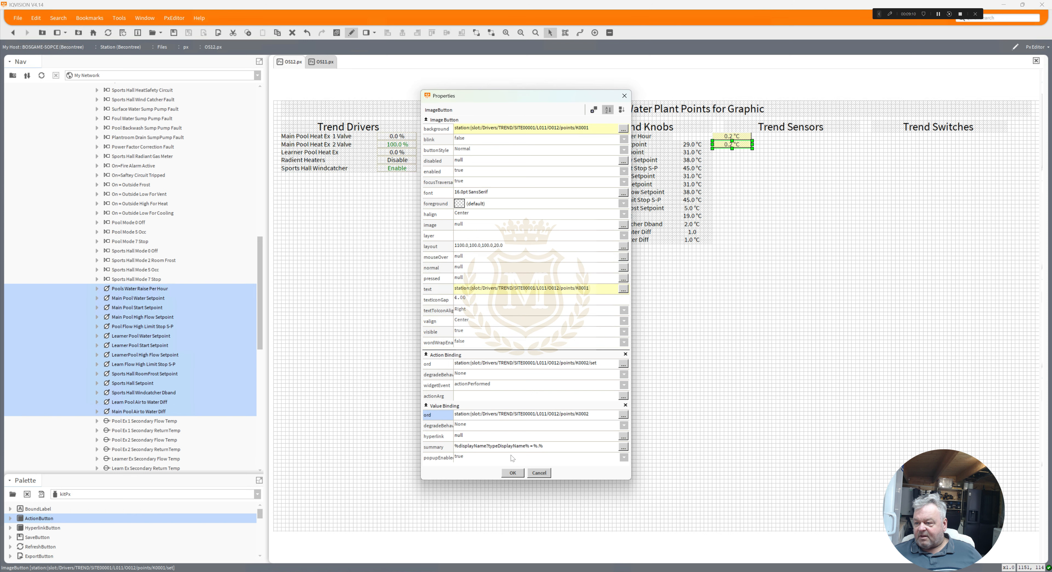
left_click(512, 473)
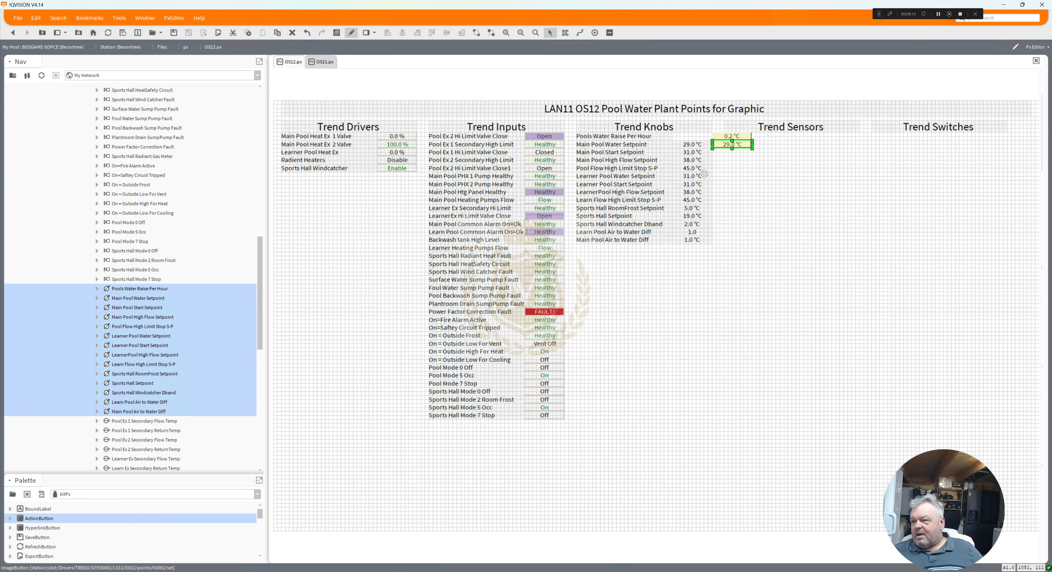
left_click(693, 144)
key("Delete")
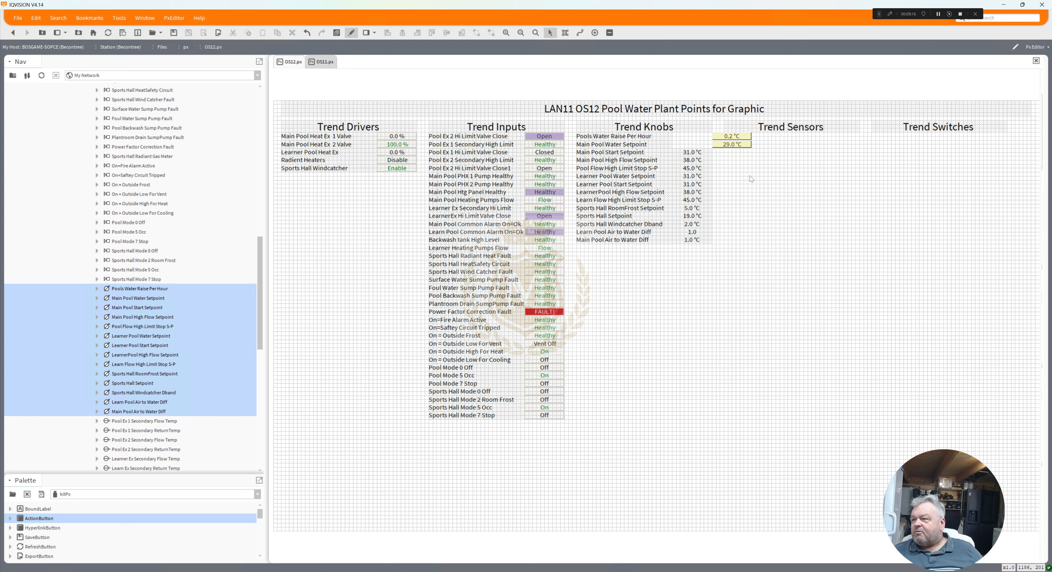
Step: Duplicate the two adjustable value buttons and place the copies on the Main Pool Start Setpoint and Main Pool High Flow Setpoint rows
left_click_drag(759, 168, 707, 129)
right_click(727, 140)
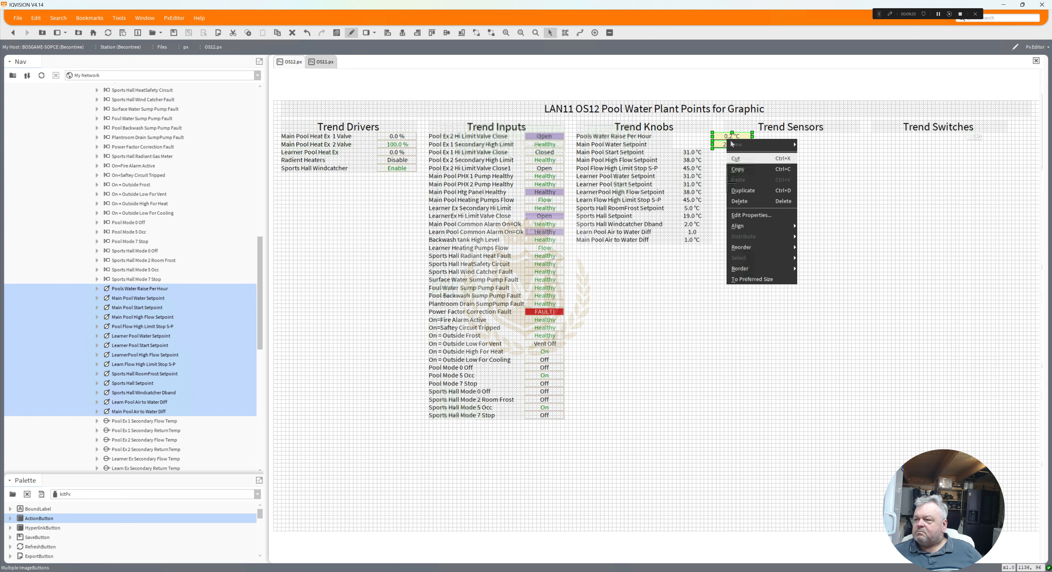
left_click(743, 190)
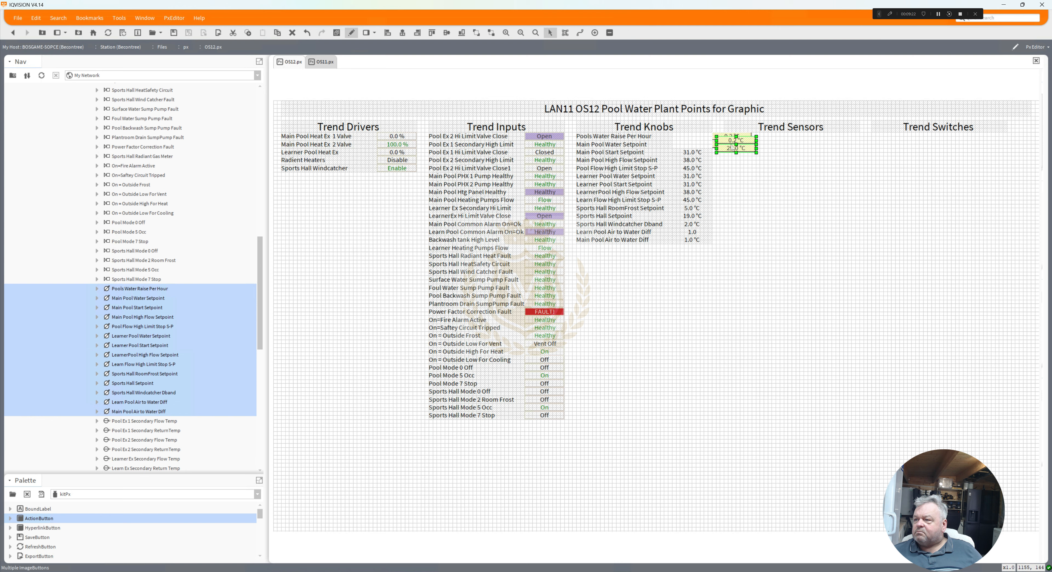
left_click_drag(728, 153, 725, 165)
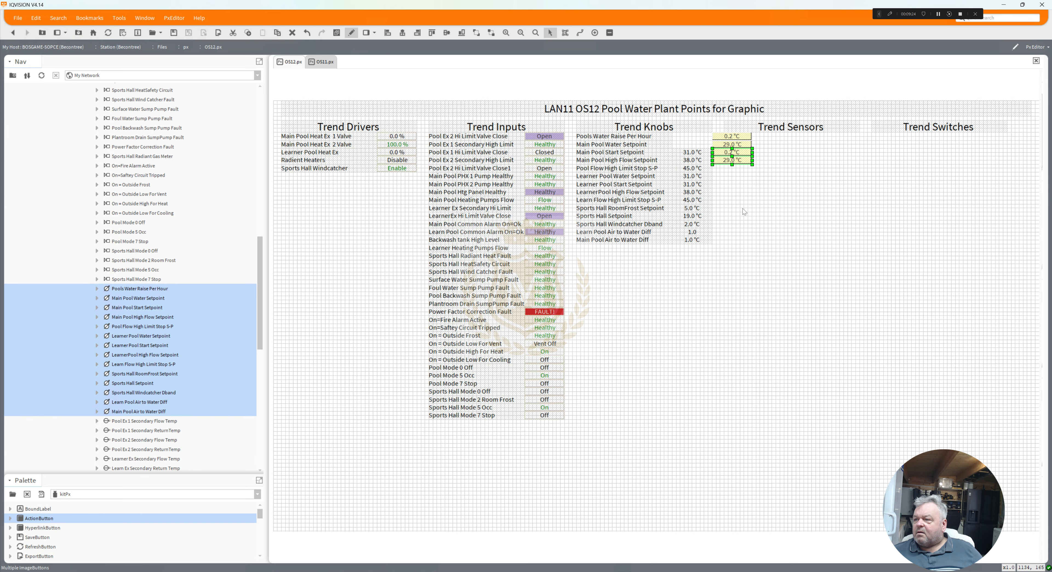
Step: Copy the binding ord from the plain Main Pool Start Setpoint value label
double_click(692, 154)
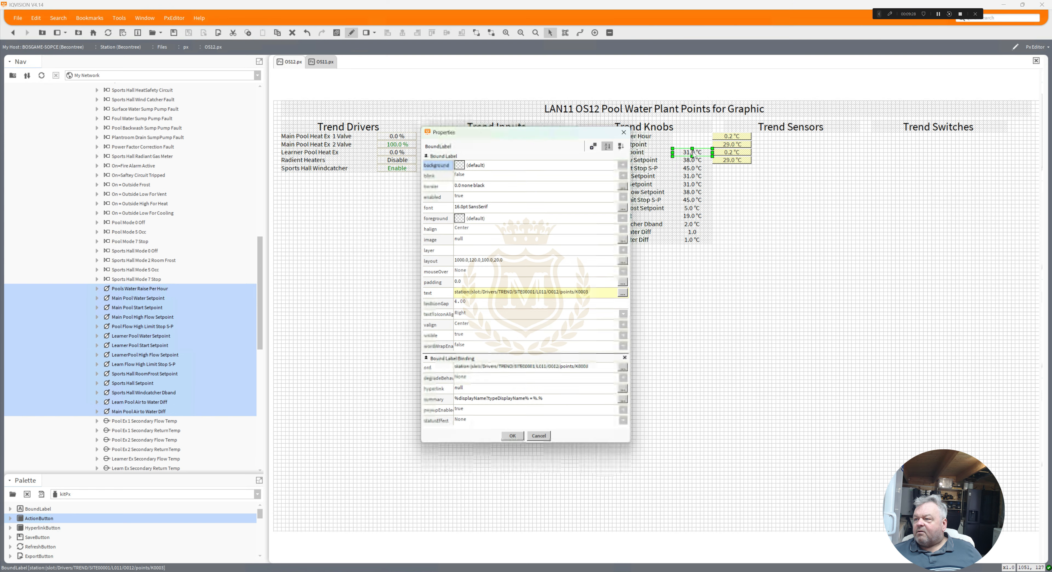
double_click(562, 368)
key("ctrl+c")
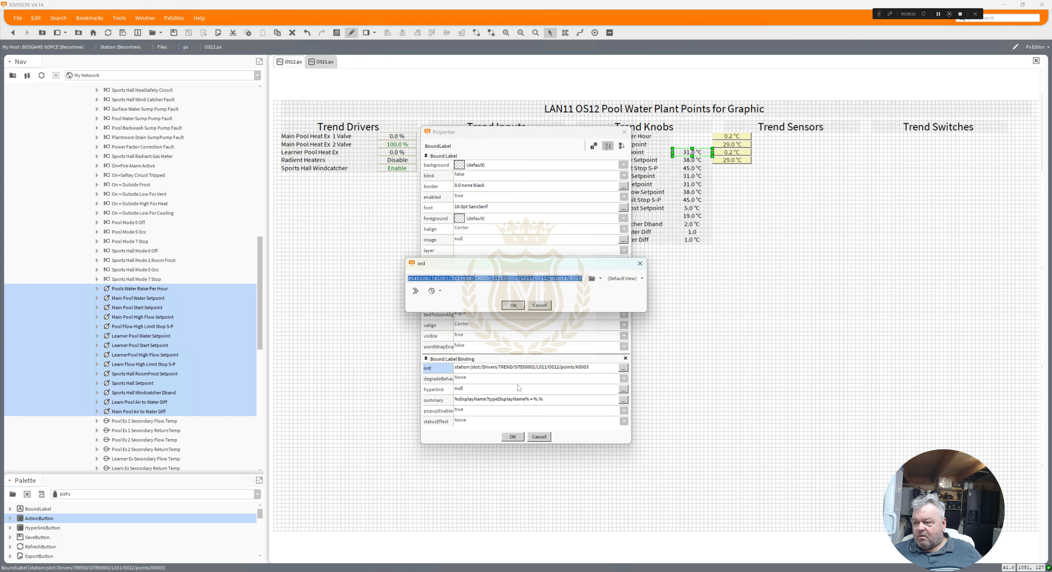
key("Return")
left_click(513, 436)
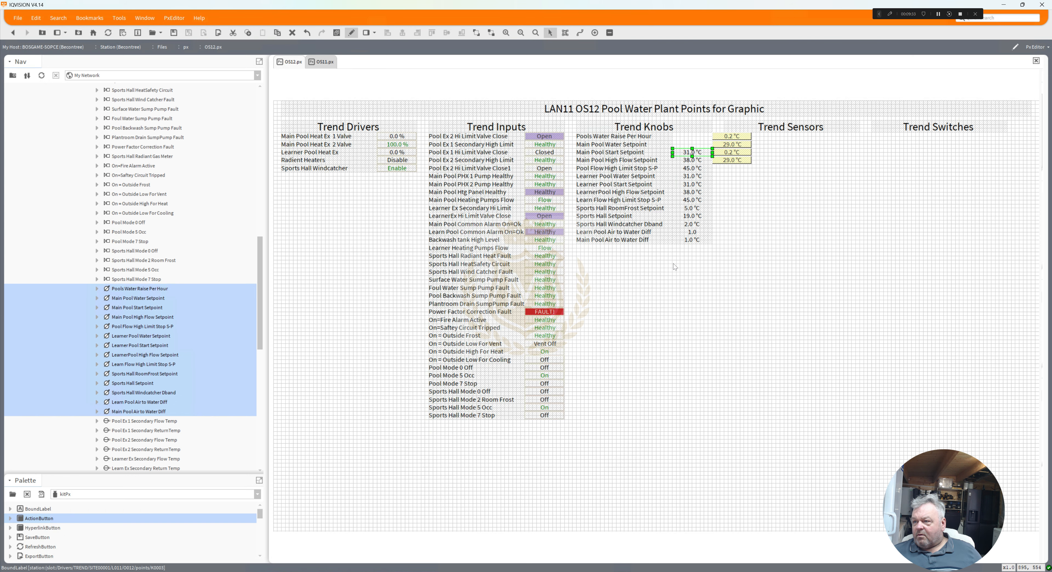
Step: Set the Main Pool Start Setpoint button's action binding ord to the copied OS12 K0003 point path followed by /set
double_click(731, 153)
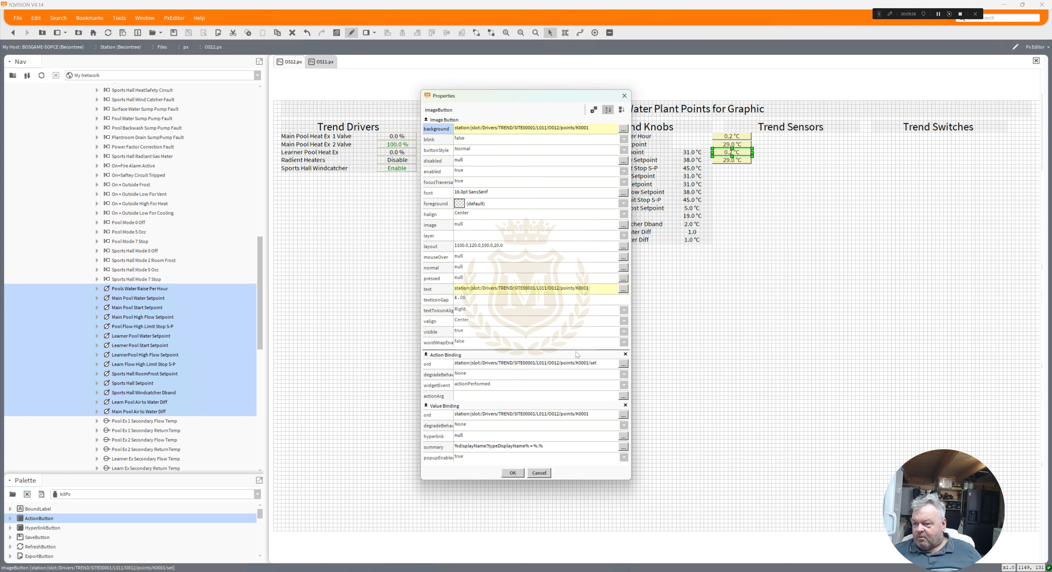
double_click(575, 364)
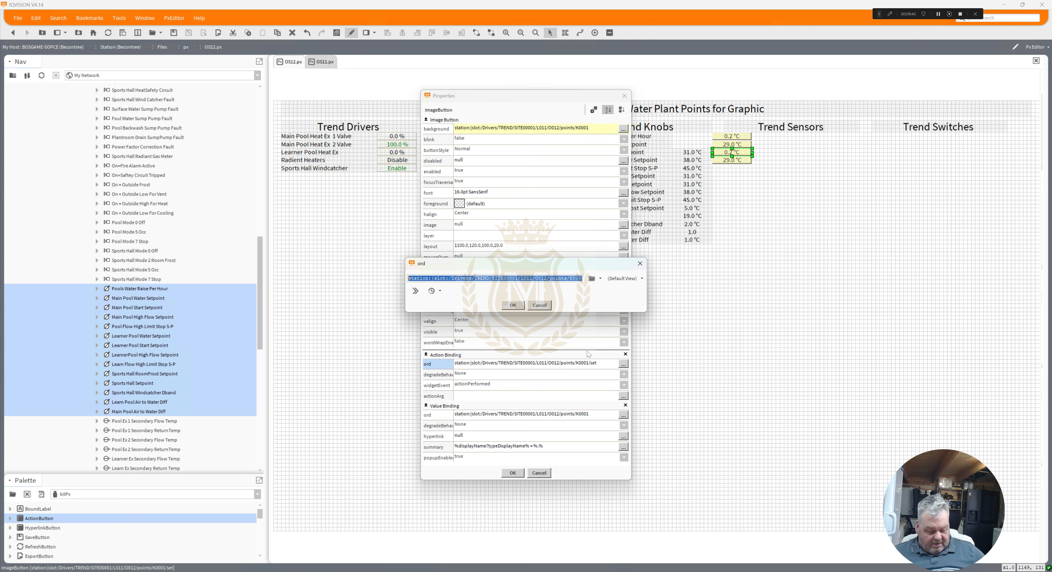
key("ctrl+v")
type("/set")
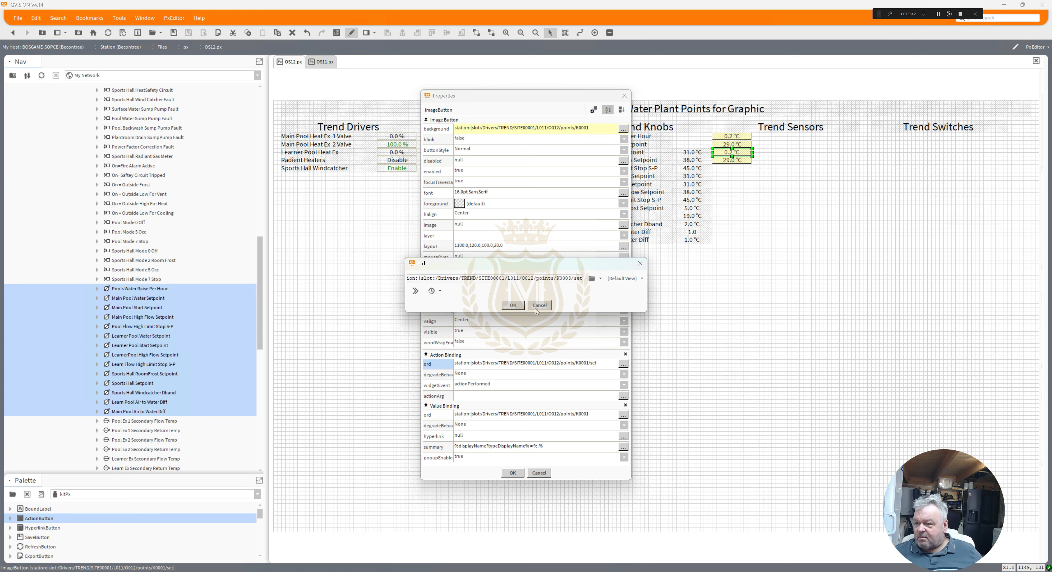
left_click(518, 307)
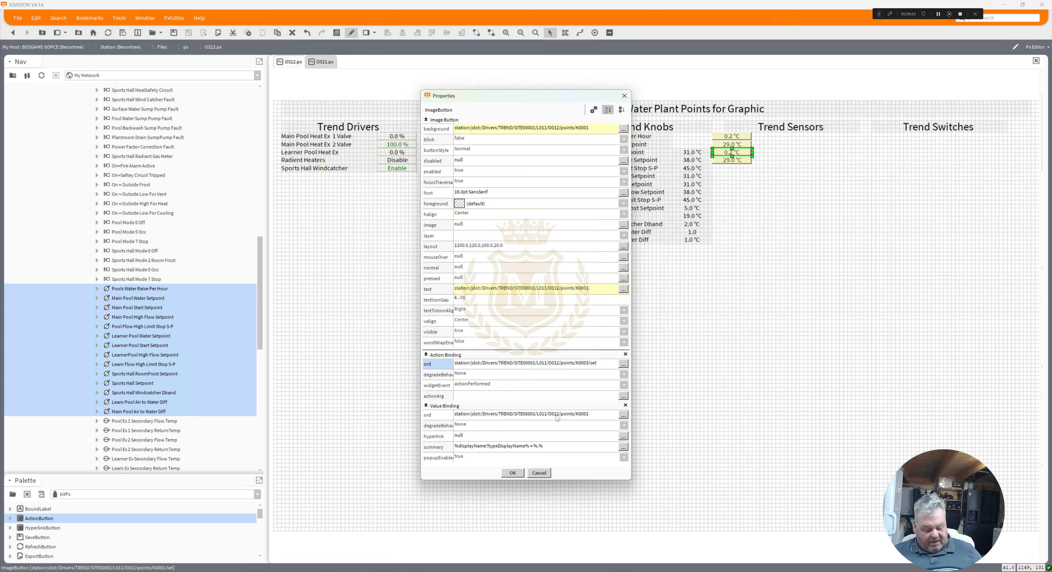
Step: Set the Main Pool Start Setpoint button's value binding ord to the OS12 K0003 point and apply the properties
double_click(557, 415)
key("ctrl+v")
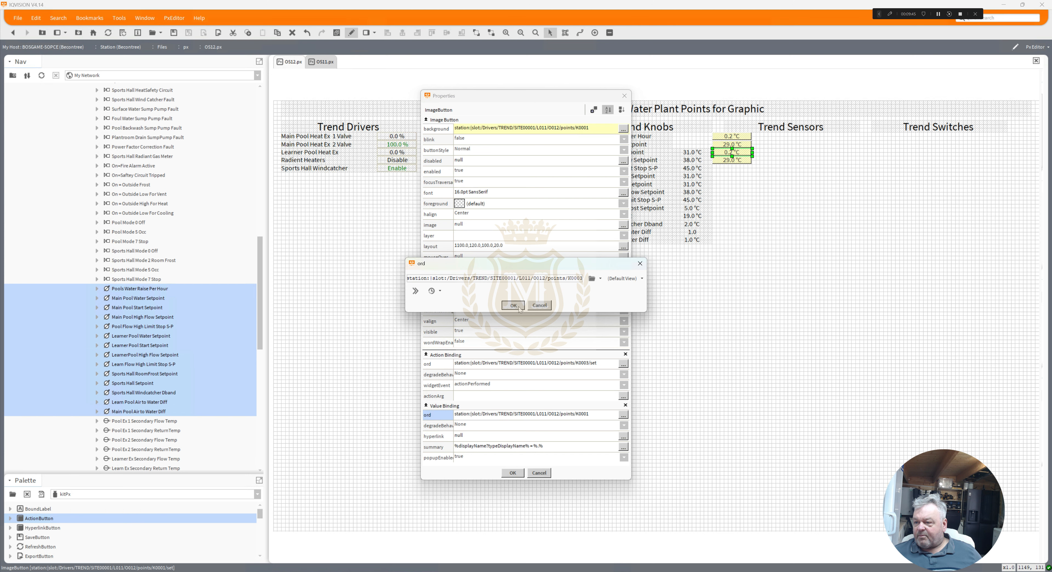
left_click(519, 307)
left_click(521, 473)
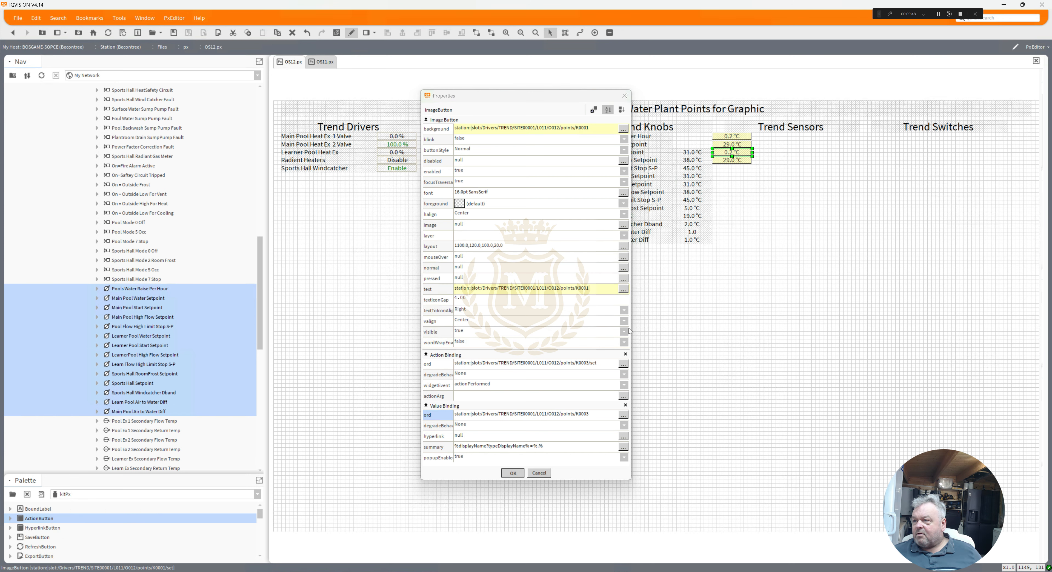
Step: Open the plain Main Pool High Flow Setpoint value label's properties and copy its binding ord
left_click(692, 163)
double_click(691, 163)
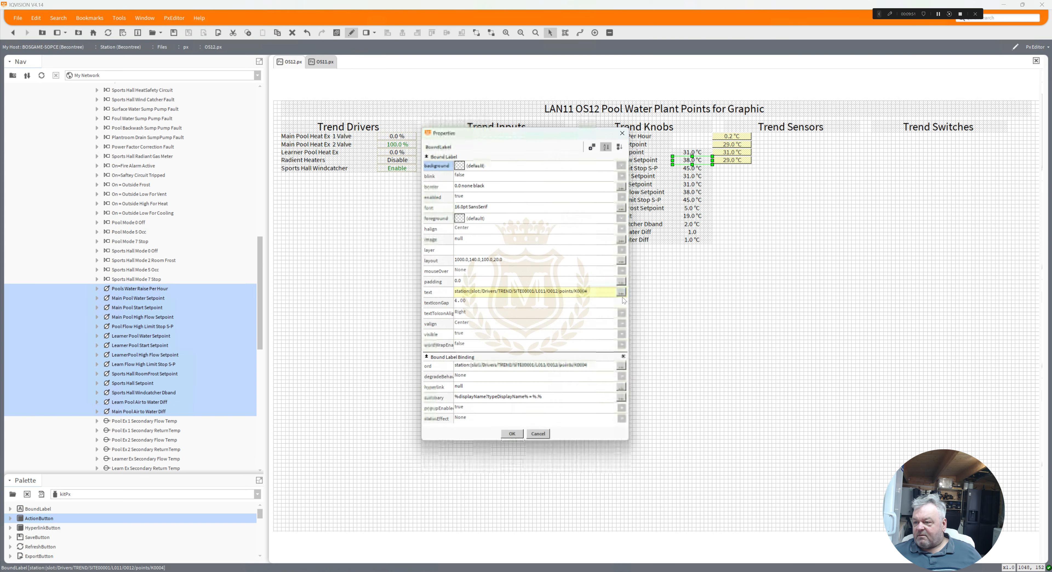
left_click(579, 370)
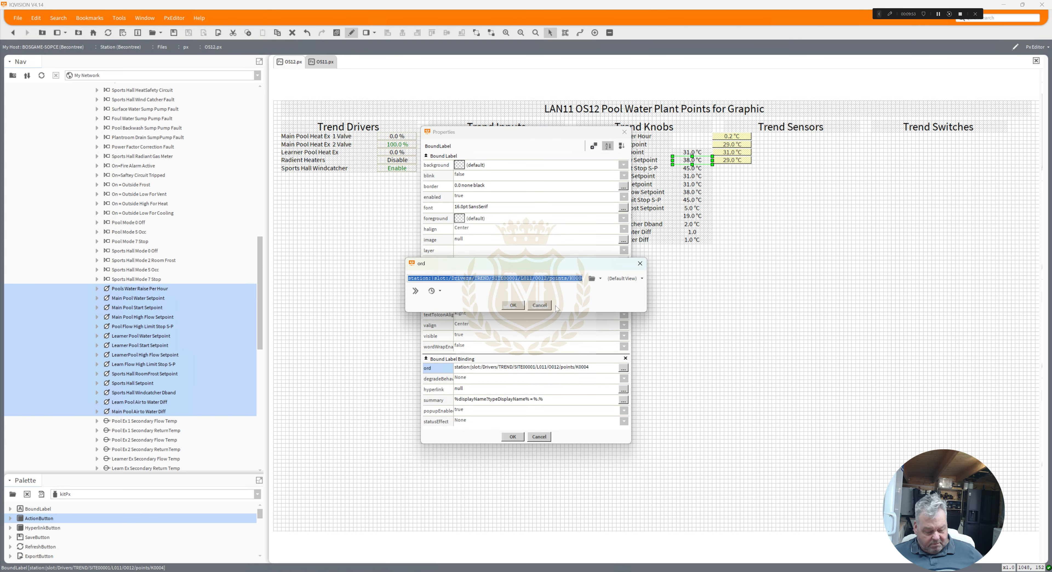
left_click(520, 306)
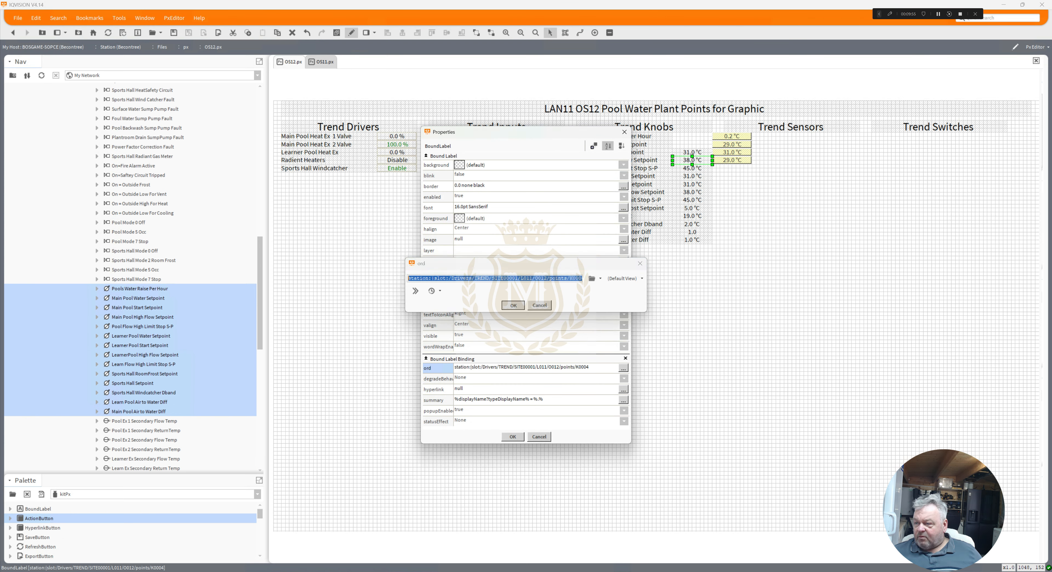
left_click(513, 438)
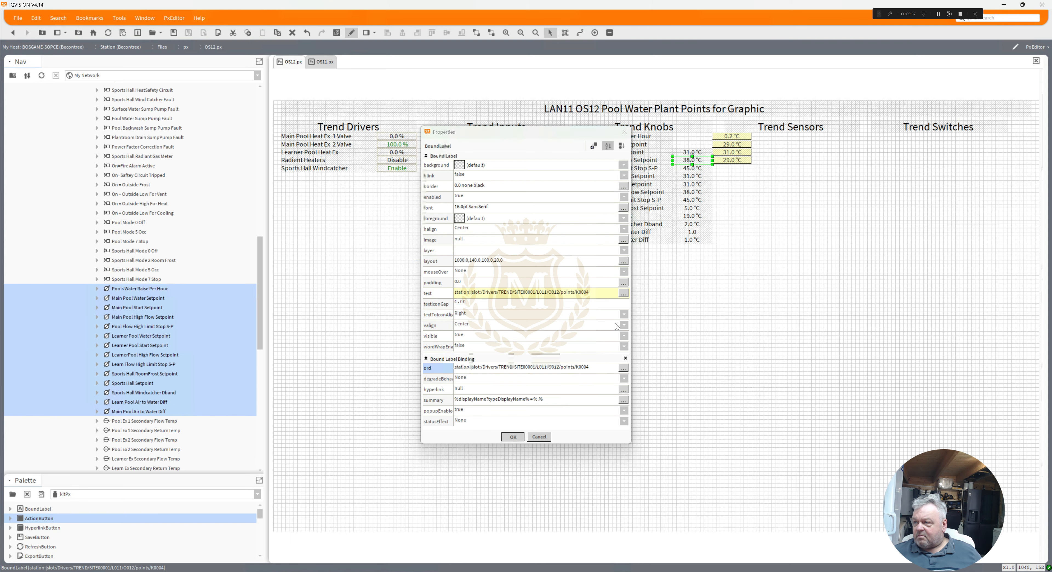
Step: Set the Main Pool High Flow Setpoint button's action binding ord to the OS12 K0004 point path followed by /set
left_click(728, 160)
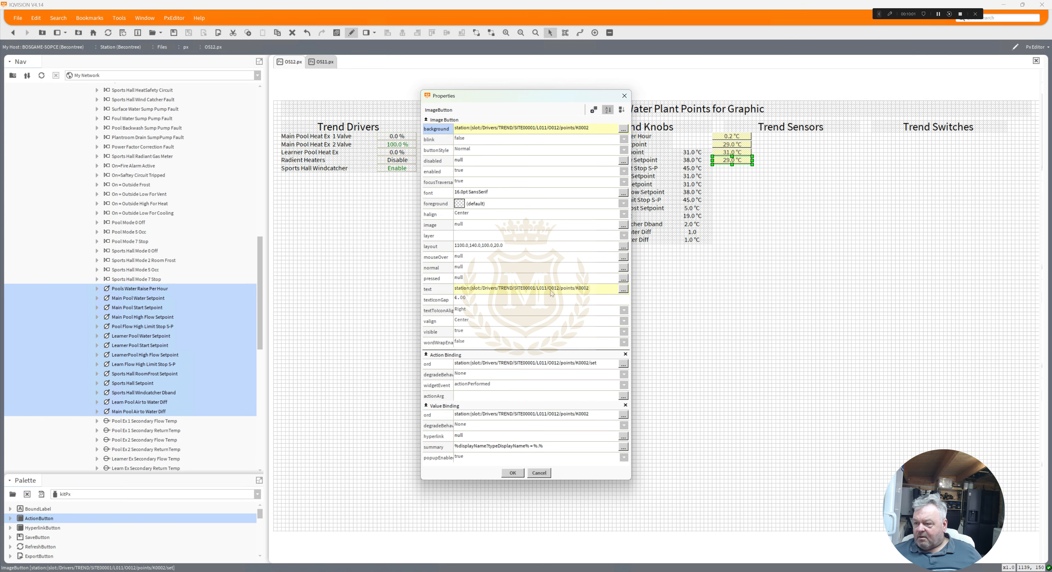
left_click(591, 364)
key("Left")
key("Left")
key("Left")
key("Left")
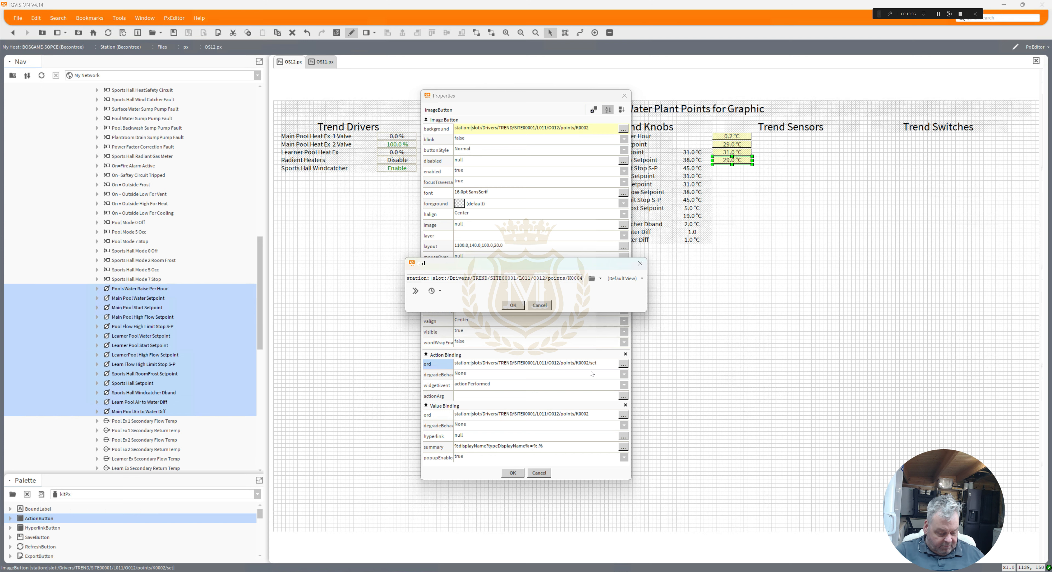
key("BackSpace")
type("4")
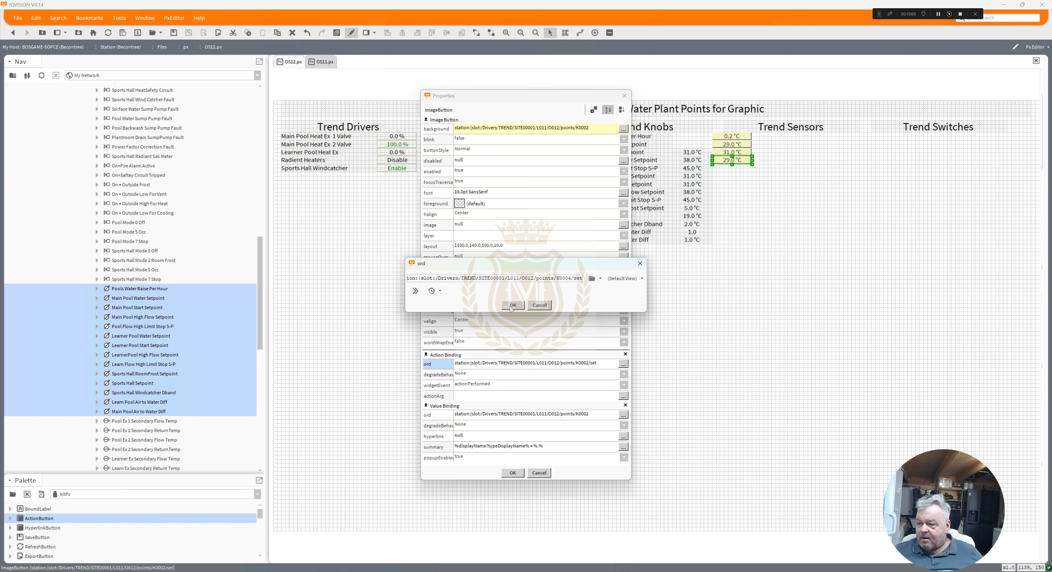
left_click(511, 306)
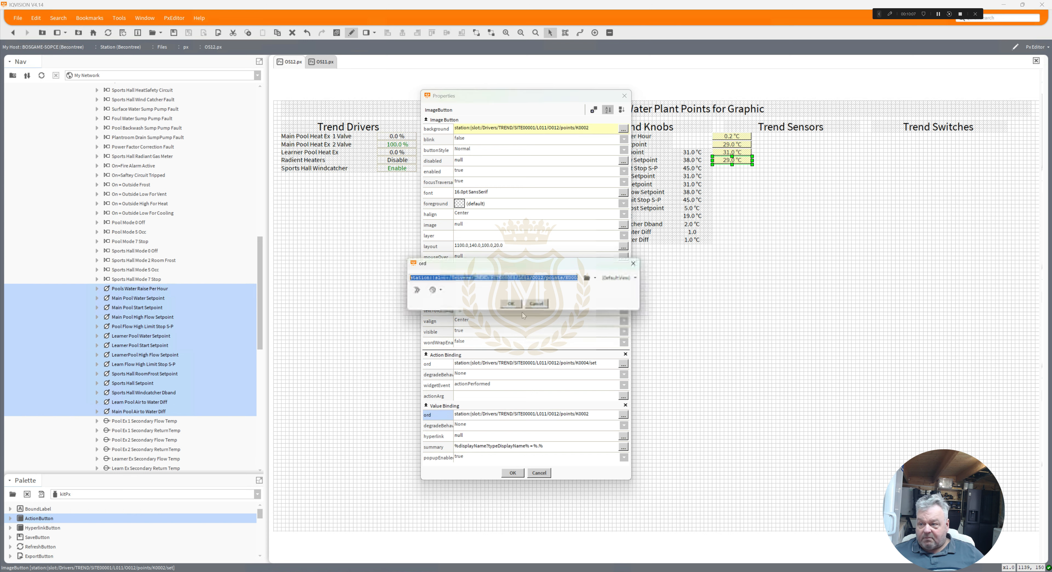
Step: Set the Main Pool High Flow Setpoint button's value binding ord to the OS12 K0004 point and apply the properties
key("Right")
key("BackSpace")
type("4")
left_click(514, 307)
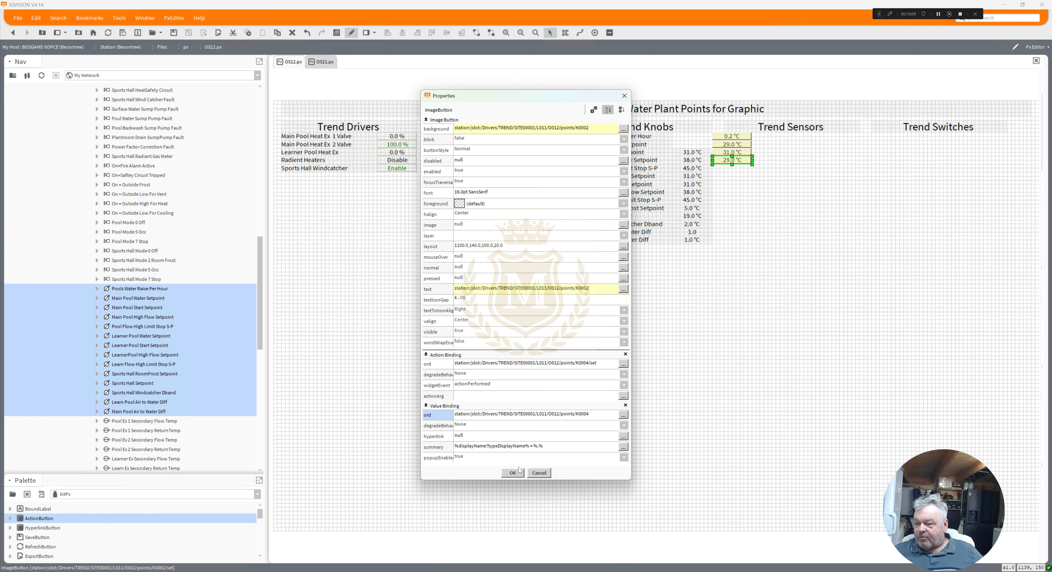
key("Return")
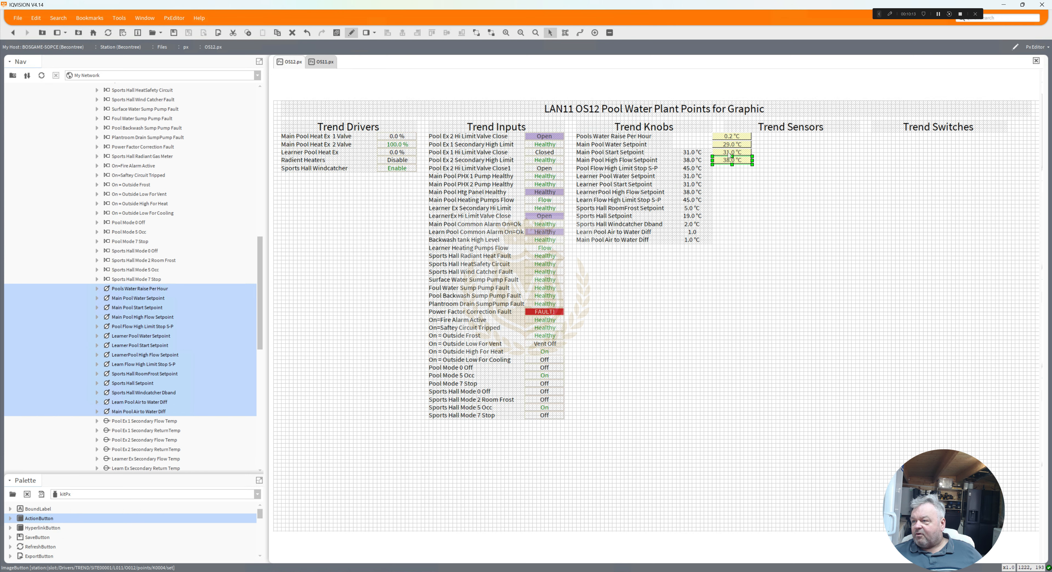
Step: Delete the plain value labels on the Main Pool High Flow Setpoint and Main Pool Start Setpoint rows
left_click_drag(762, 178, 726, 166)
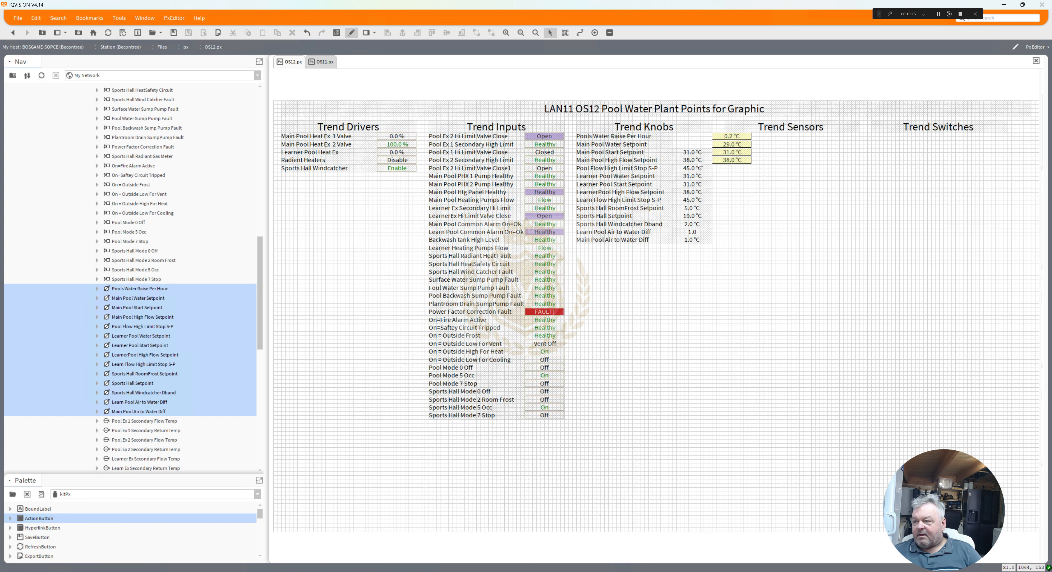
left_click(700, 163)
key("Delete")
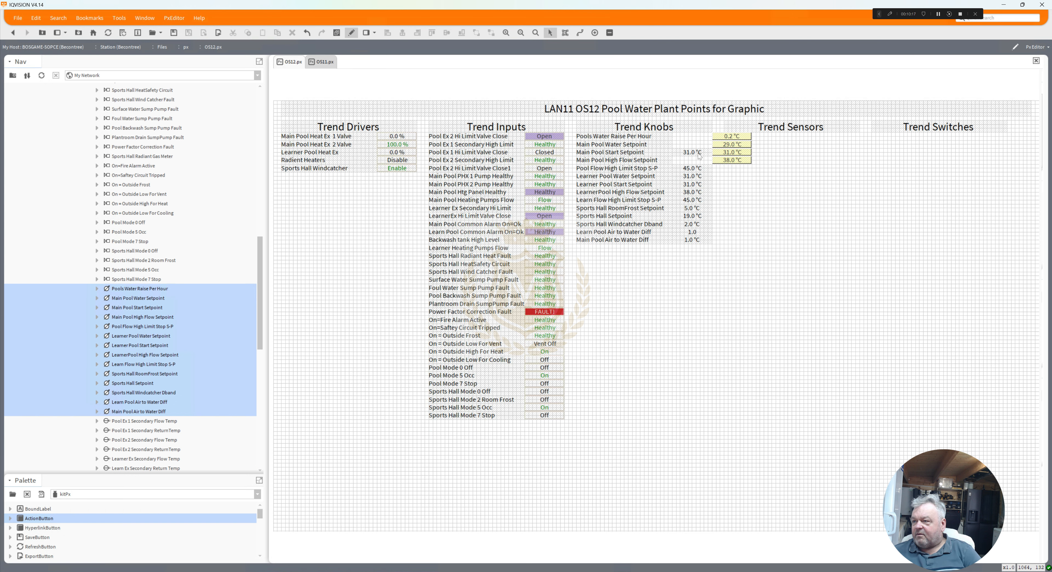
left_click(699, 153)
key("Delete")
Step: Duplicate the four value buttons and place the copies on the rows from Pool Flow High Limit Stop S-P to LearnerPool High Flow Setpoint
left_click_drag(763, 175, 727, 139)
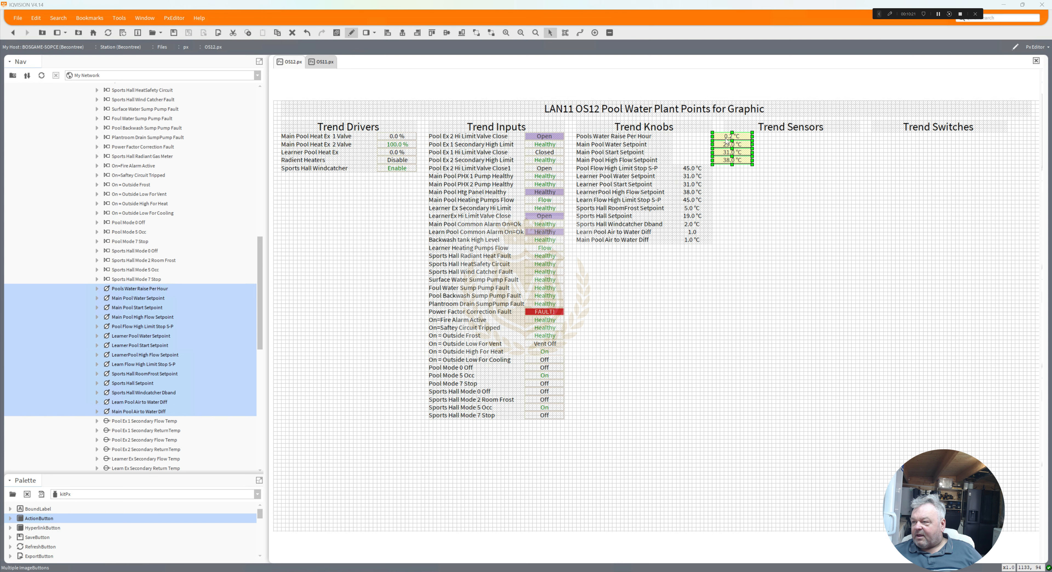
right_click(726, 140)
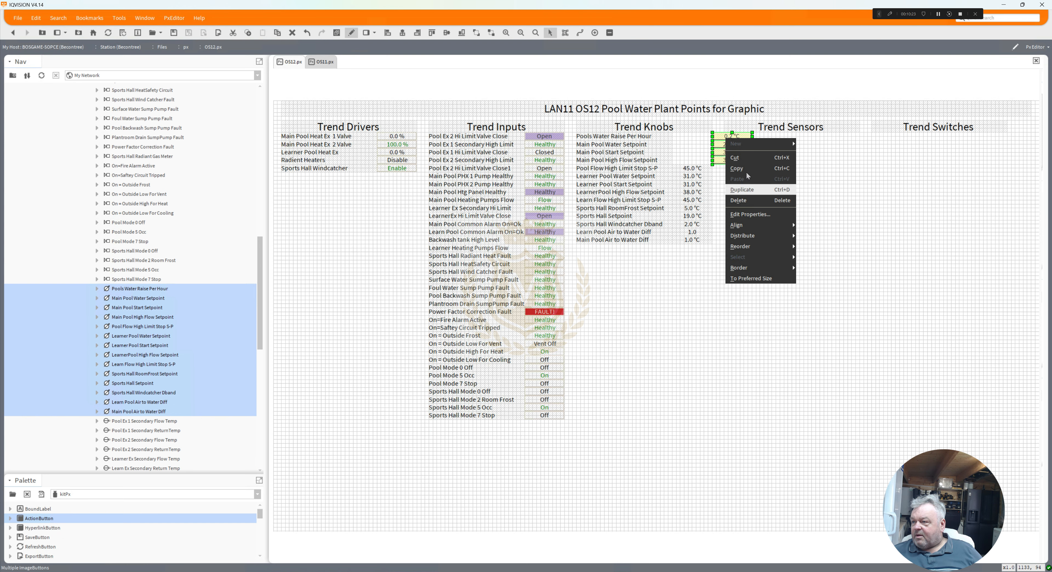
left_click(743, 189)
left_click_drag(732, 148, 725, 170)
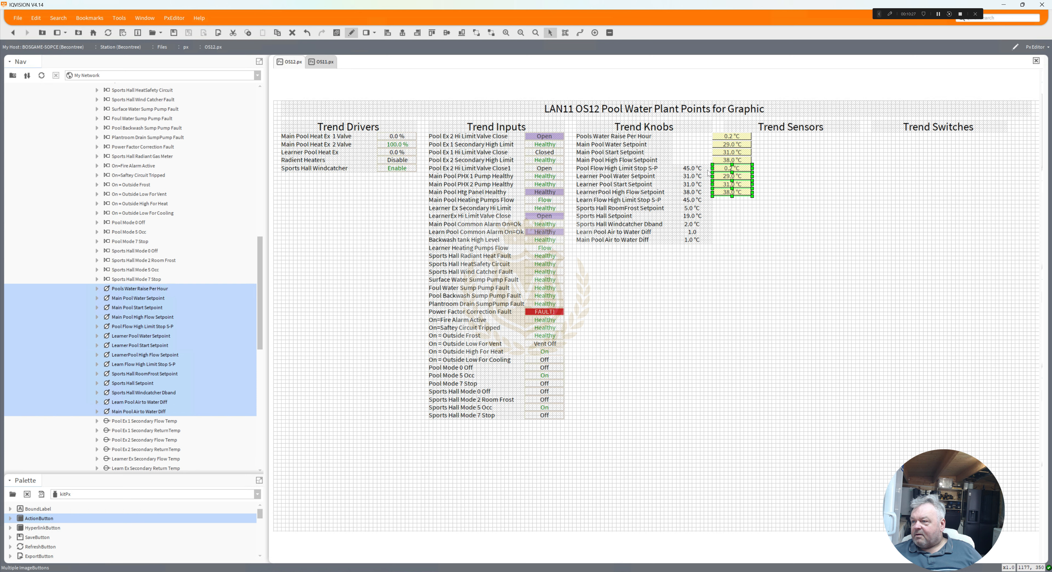
Step: Copy the binding ord from the plain Pool Flow High Limit Stop S-P value label
left_click(694, 169)
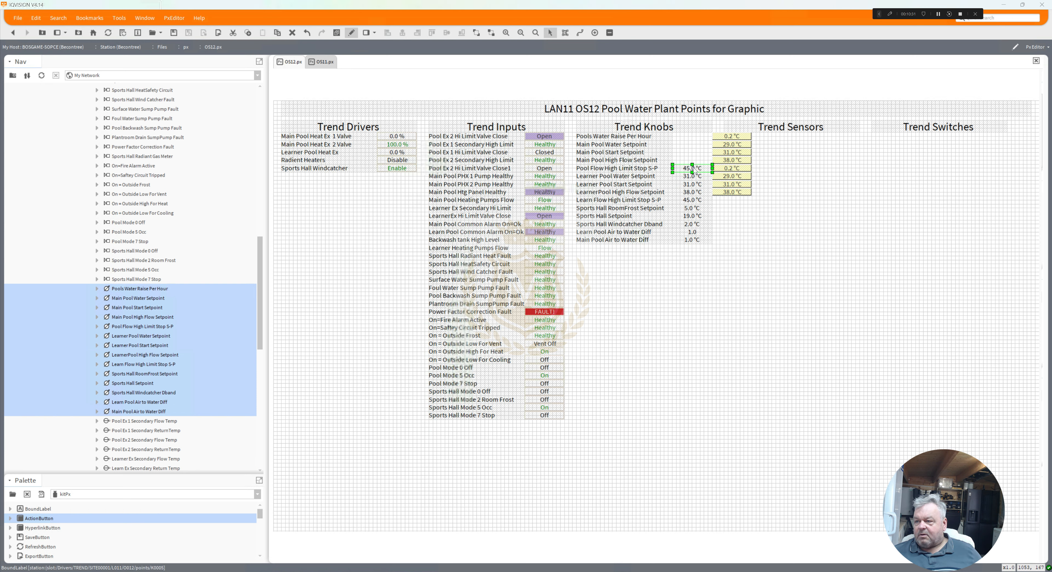
double_click(693, 170)
double_click(550, 367)
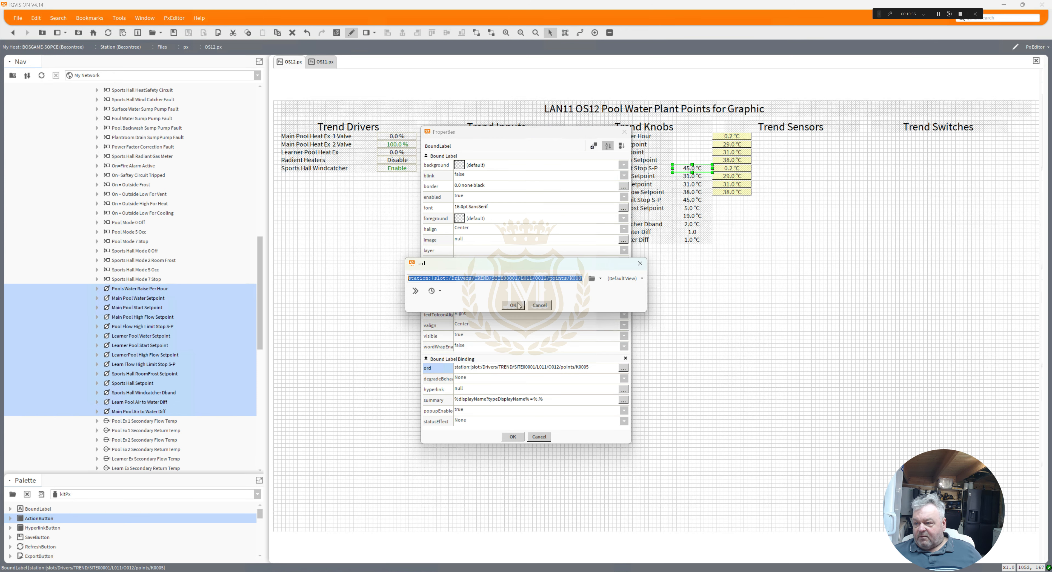
left_click(514, 305)
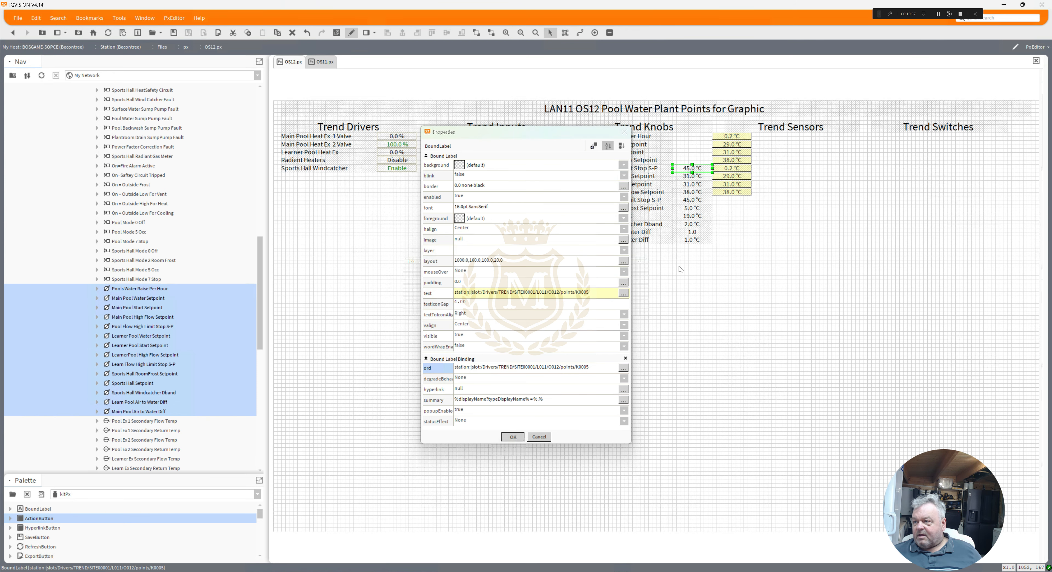
key("Return")
Step: Rebind the Pool Flow High Limit Stop S-P button to OS12 K0005, using K0005/set for the action ord and K0005 for the value ord
left_click(732, 168)
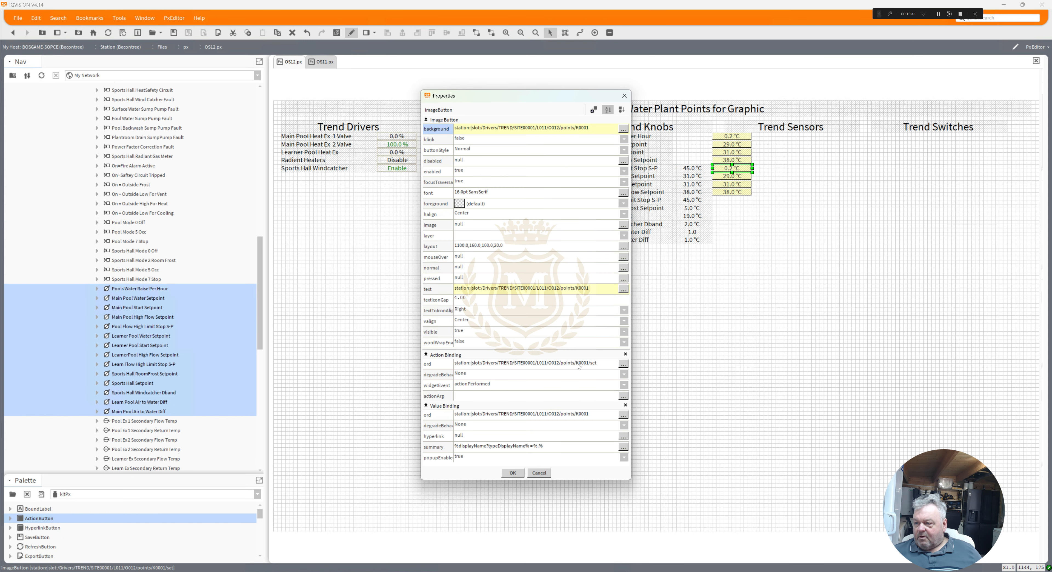
double_click(585, 368)
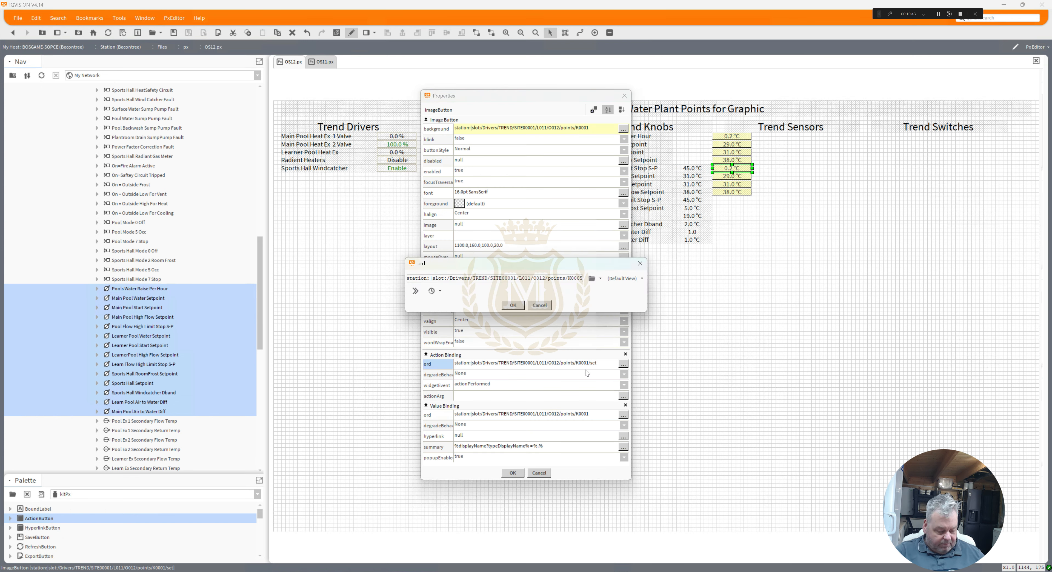
type("/set")
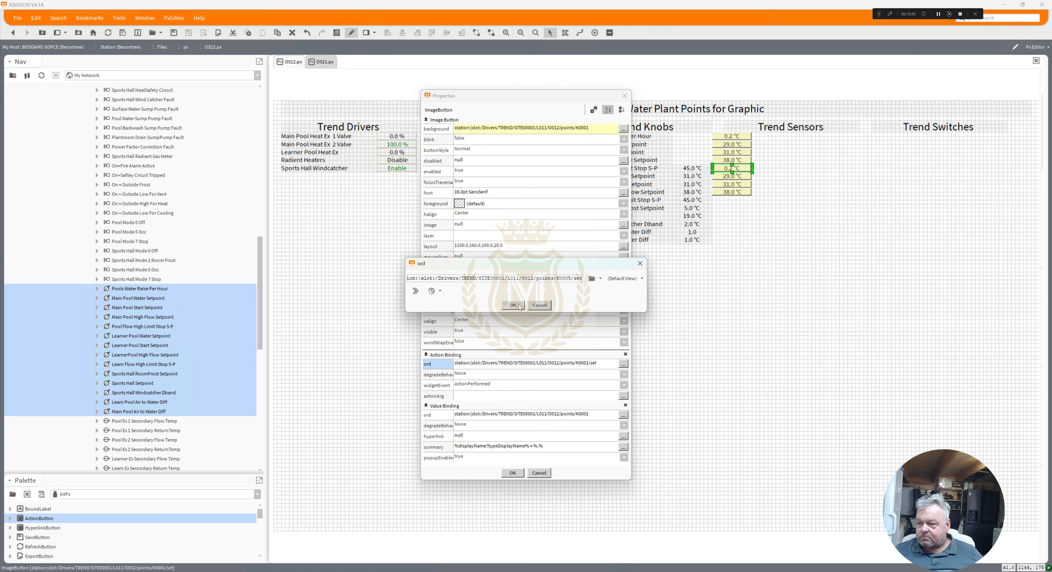
left_click(513, 305)
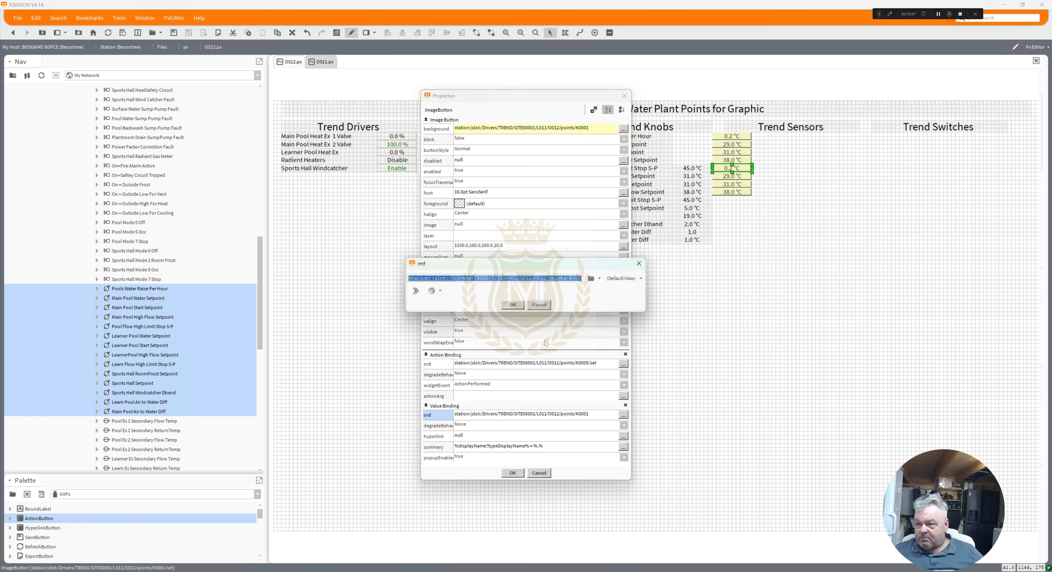
left_click(513, 305)
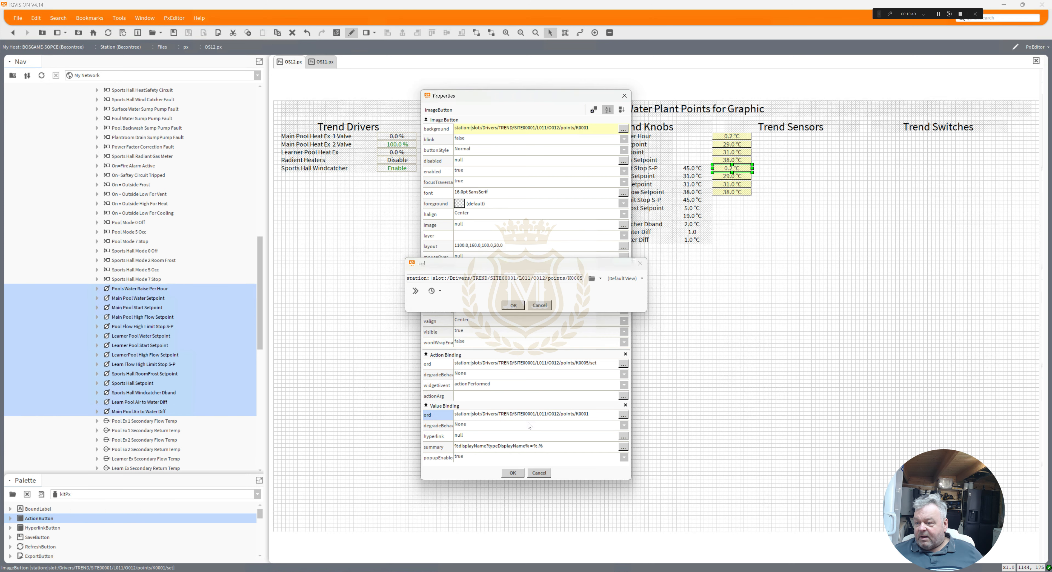
left_click(515, 473)
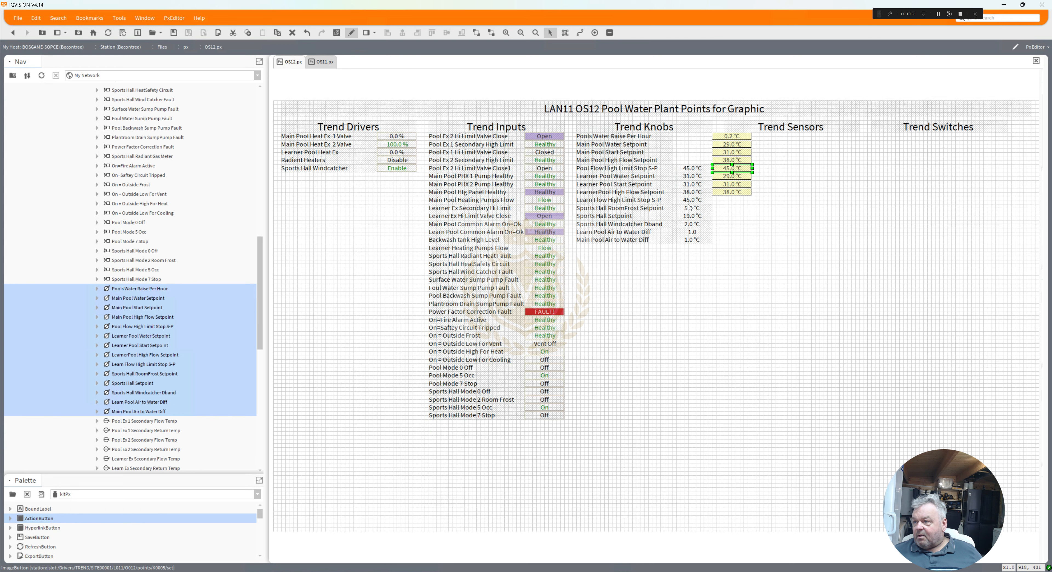
Step: Copy the binding ord from the plain Learner Pool Water Setpoint value label
double_click(691, 175)
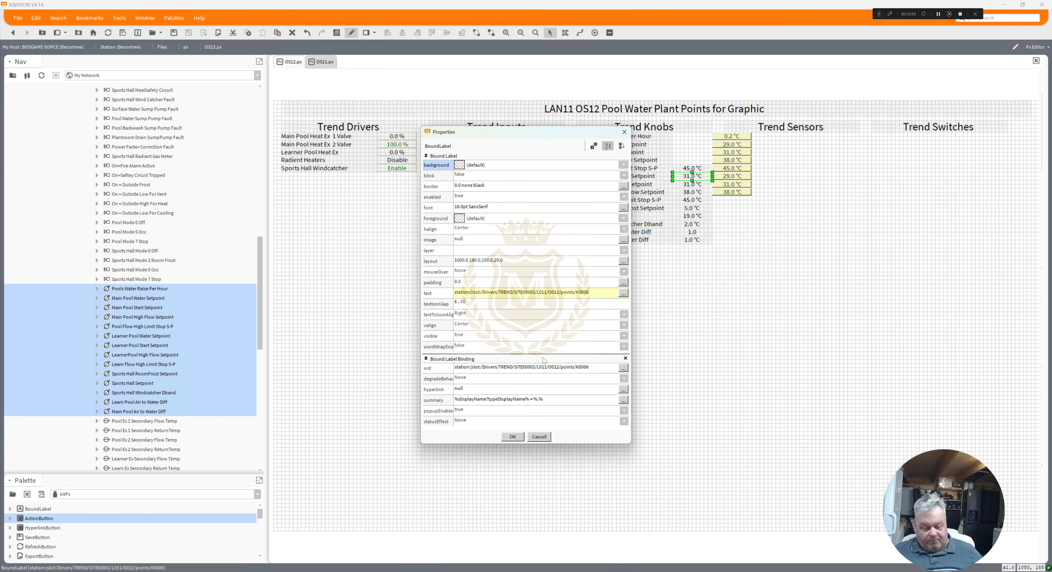
left_click(539, 367)
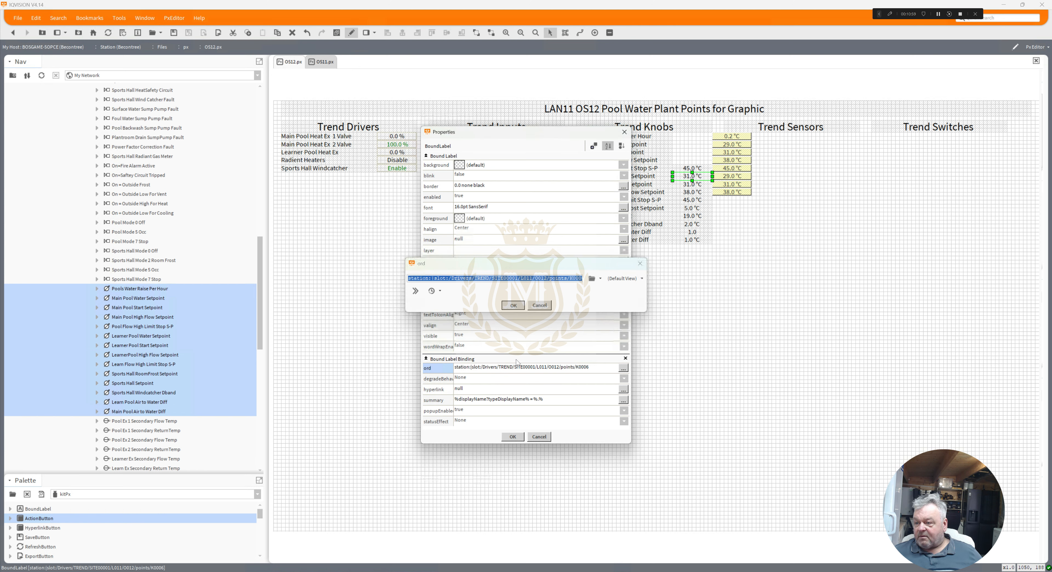
left_click(514, 306)
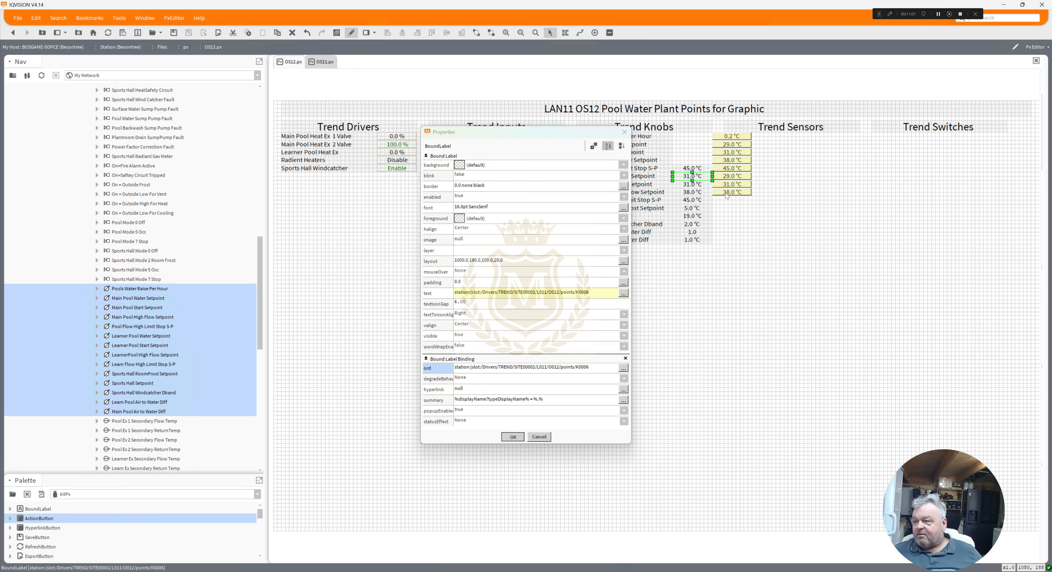
key("Return")
Step: Set the Learner Pool Water Setpoint button's action ord to OS12 K0006/set and its value ord to K0006, and apply the properties
double_click(732, 176)
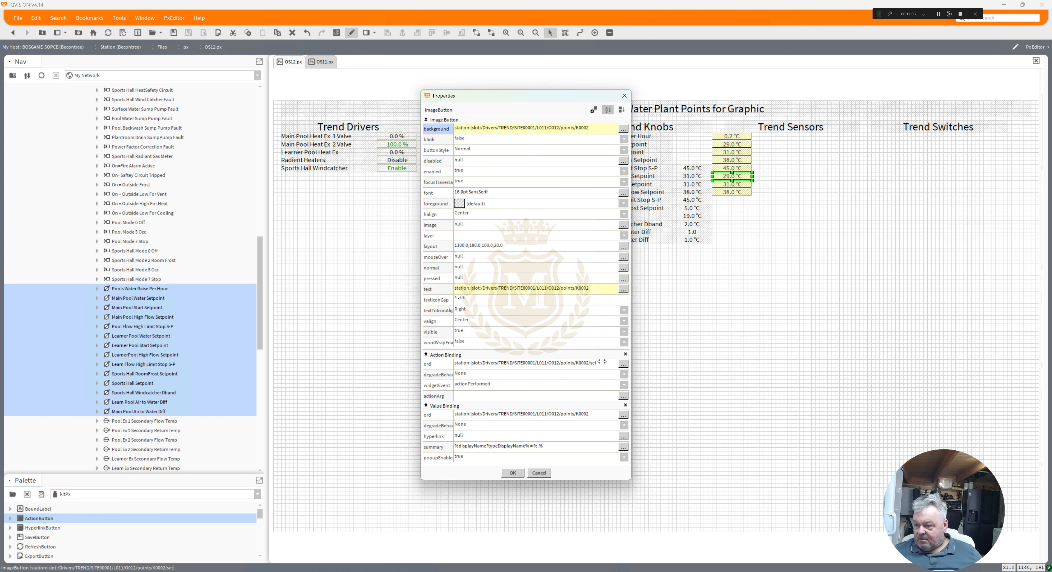
left_click(597, 363)
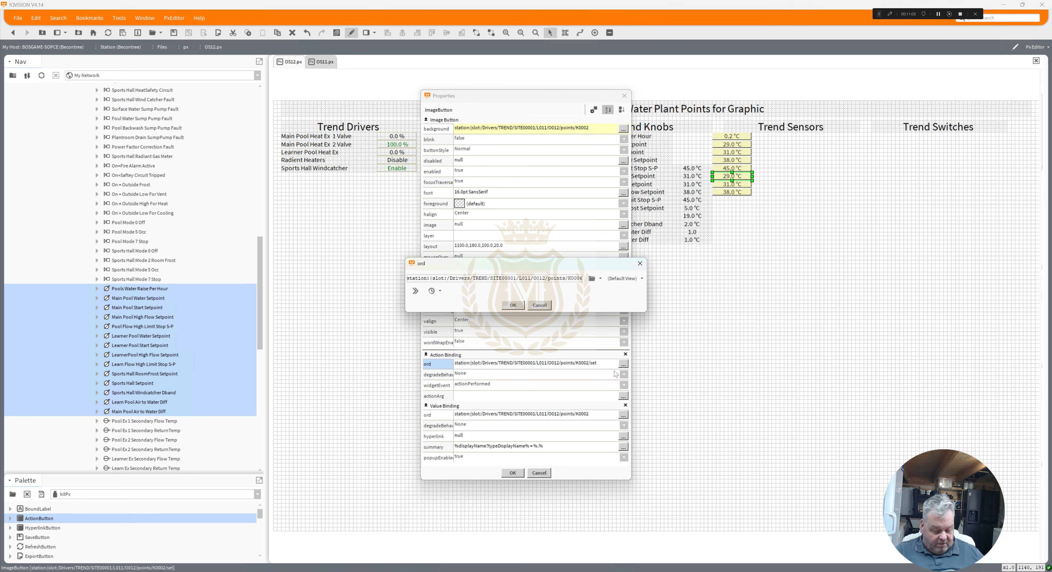
type("/set")
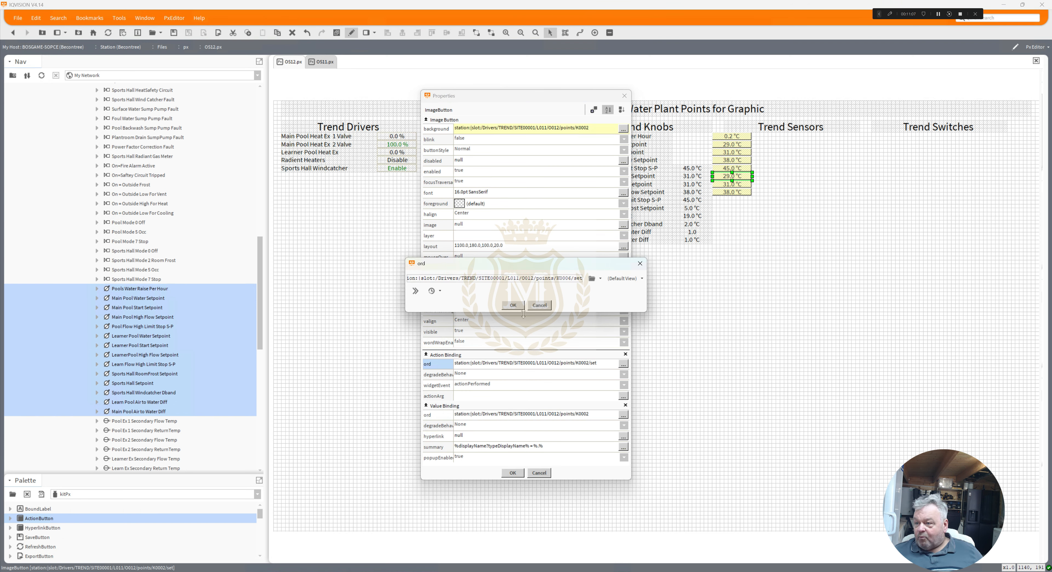
left_click(513, 306)
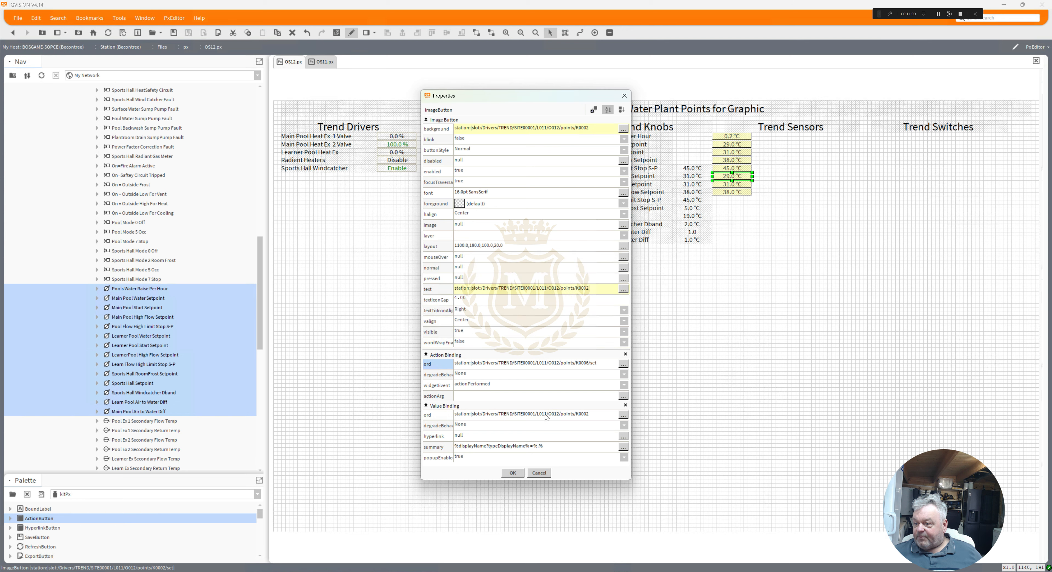
left_click(597, 414)
key("ctrl+v")
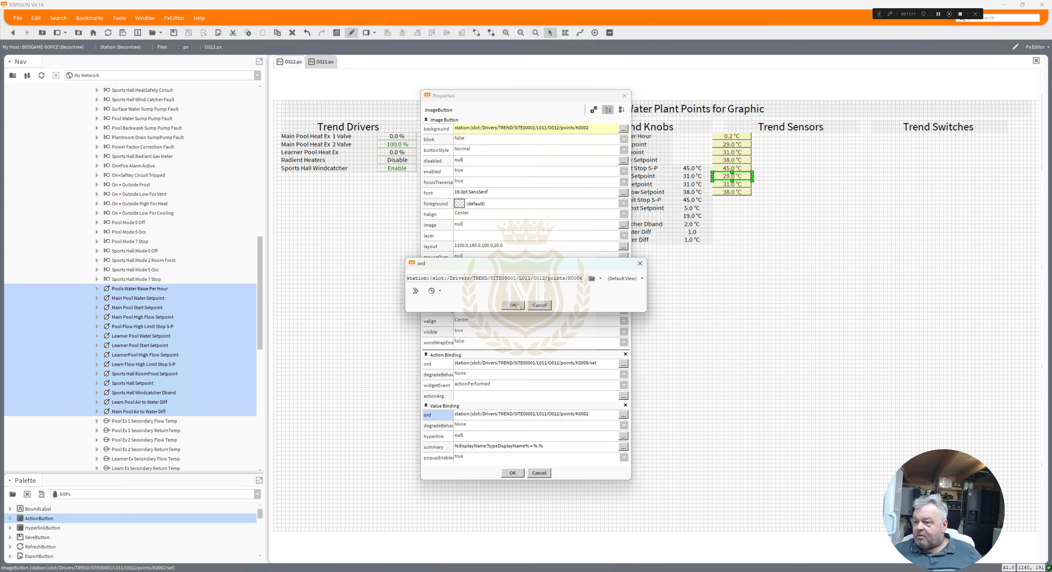
left_click(514, 306)
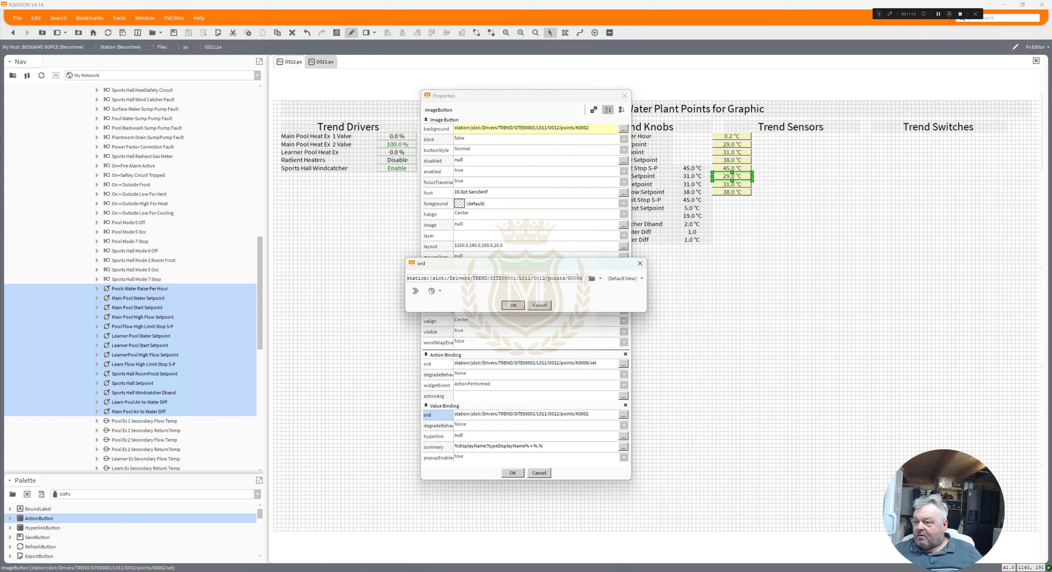
left_click(513, 473)
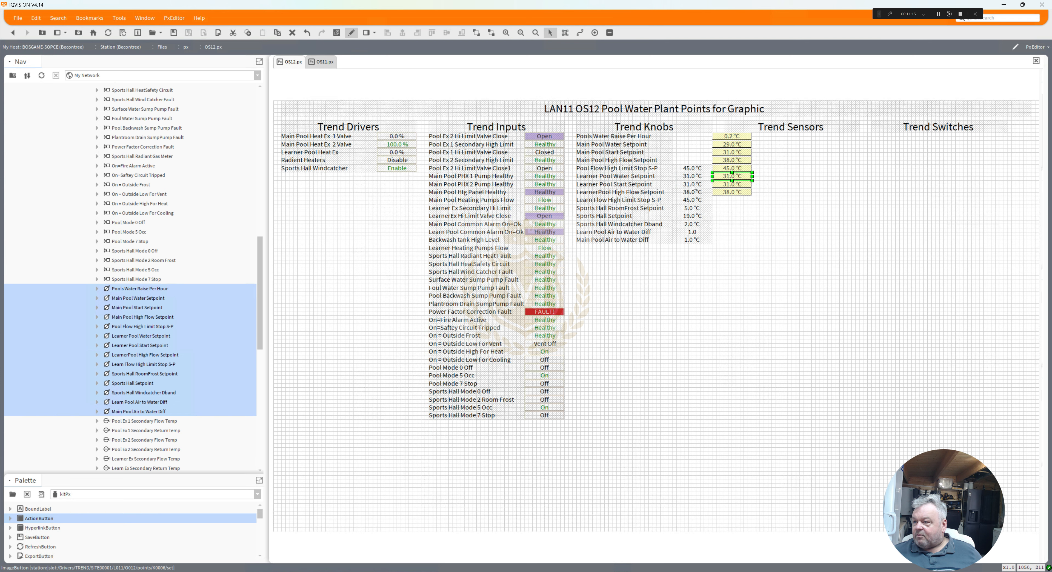
Step: Copy the binding ord from the plain Learner Pool Start Setpoint value label
double_click(694, 184)
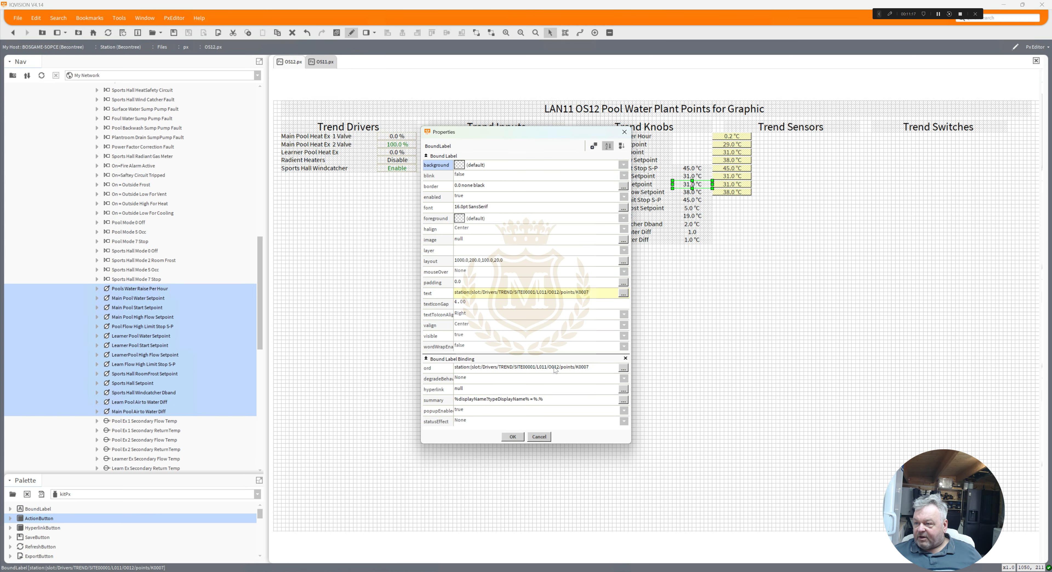
left_click(554, 369)
key("ctrl+c")
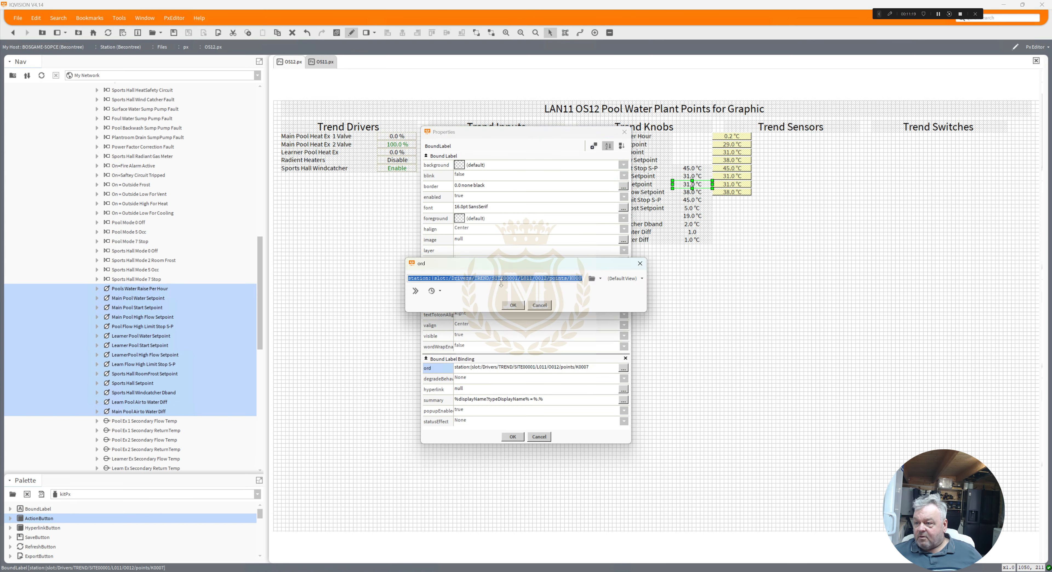
left_click(513, 306)
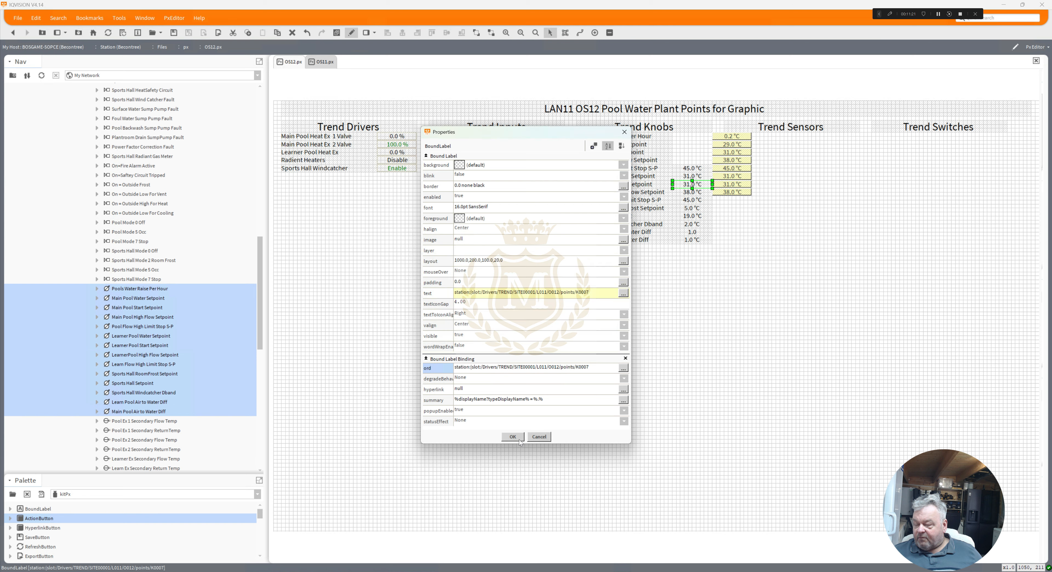
key("Return")
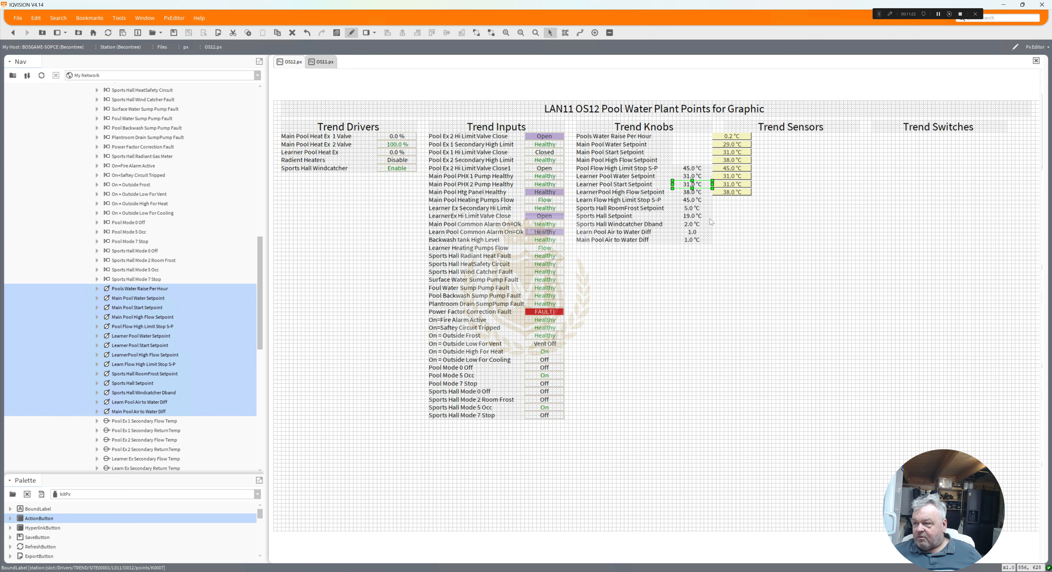
Step: Set the Learner Pool Start Setpoint button's action ord to OS12 K0007/set and its value ord to K0007, and apply the properties
double_click(726, 184)
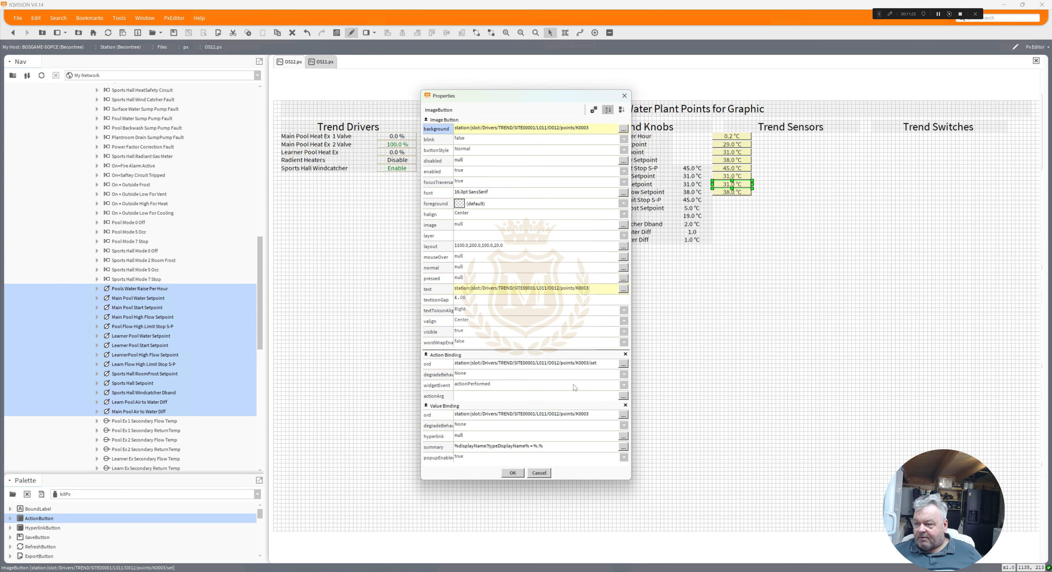
double_click(571, 364)
key("ctrl+v")
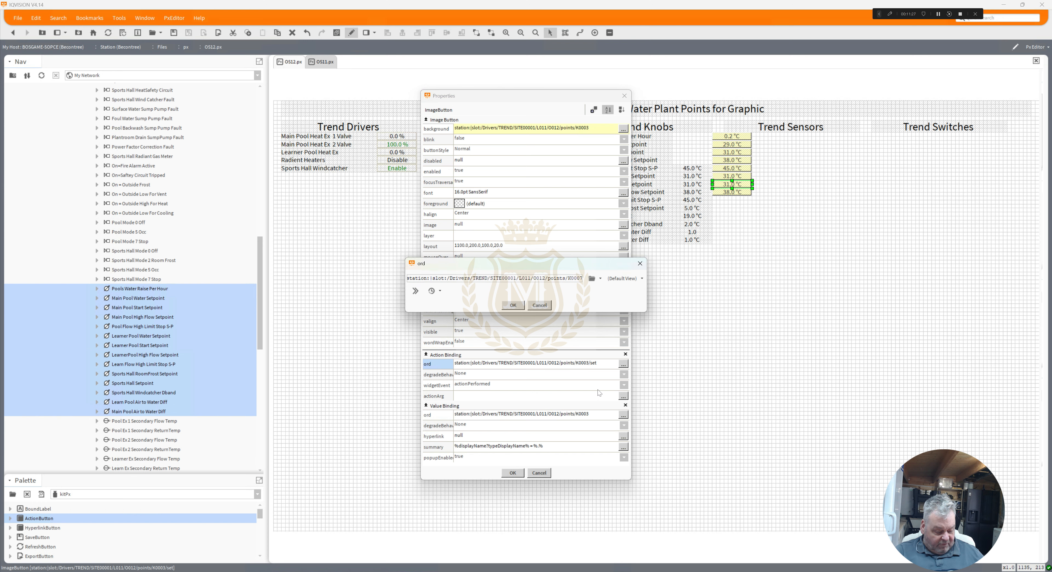
type("/set")
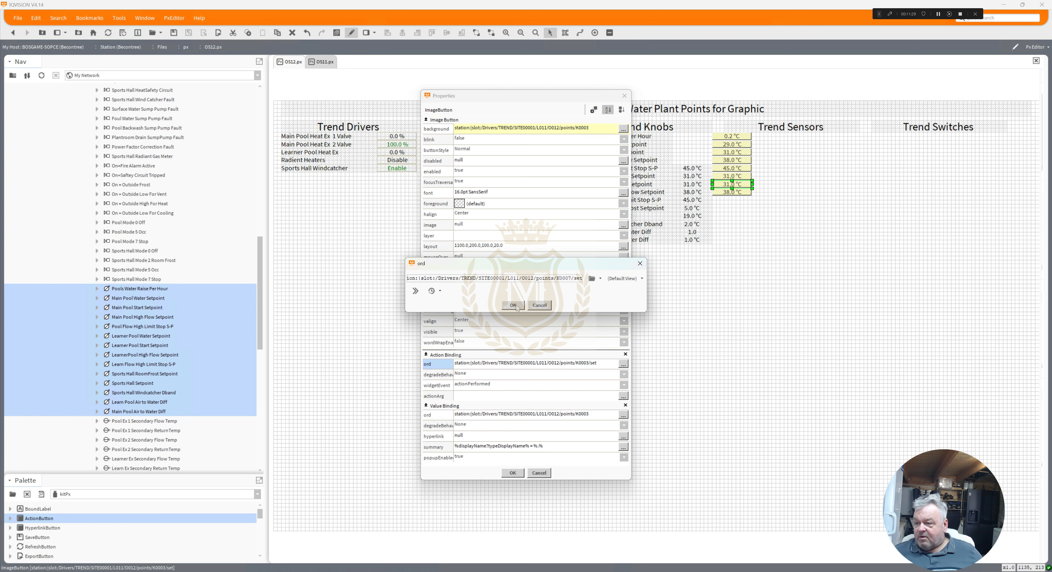
key("Return")
double_click(540, 414)
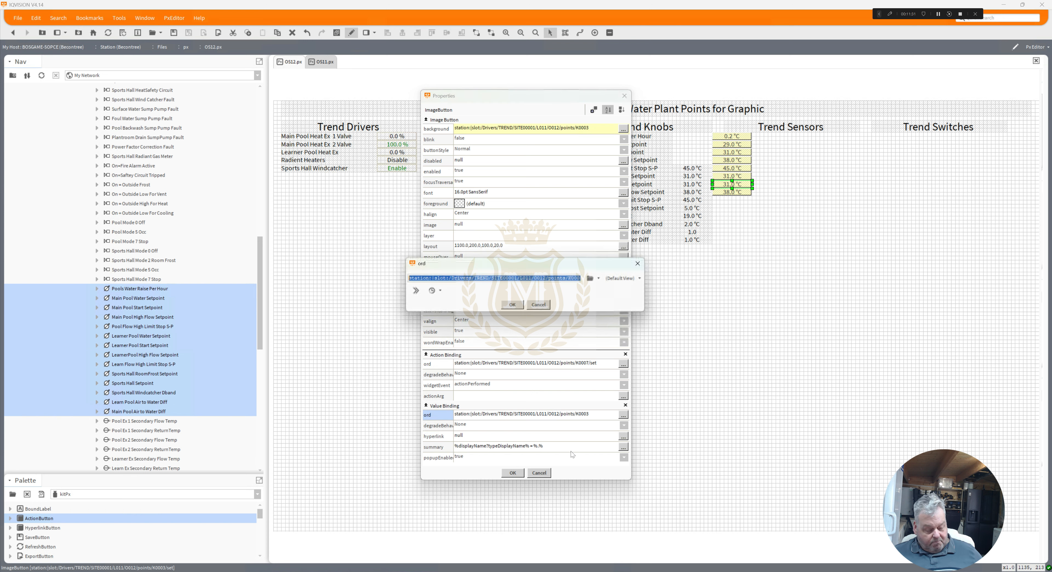
key("ctrl+v")
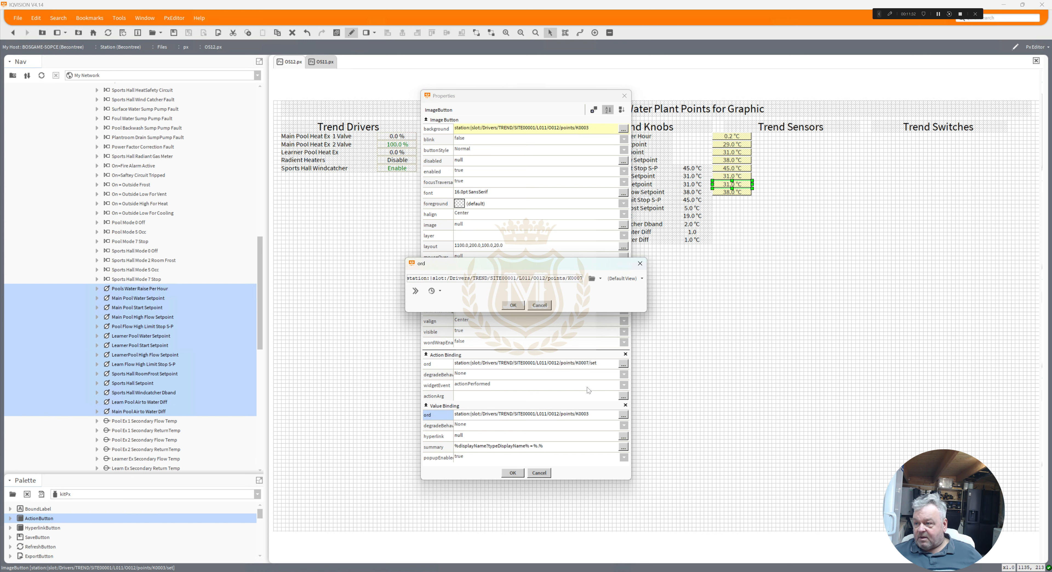
left_click(519, 308)
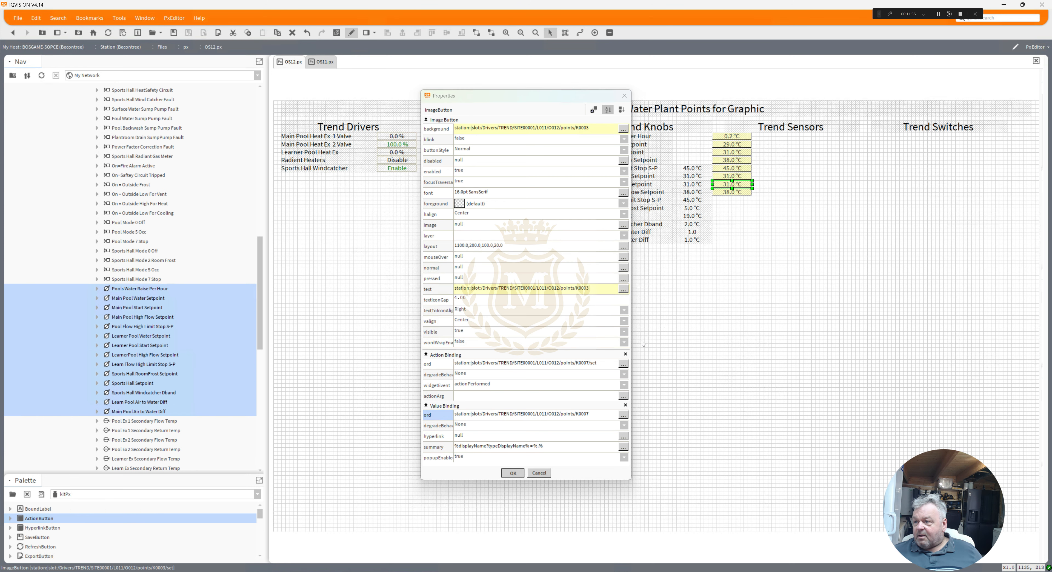
key("Return")
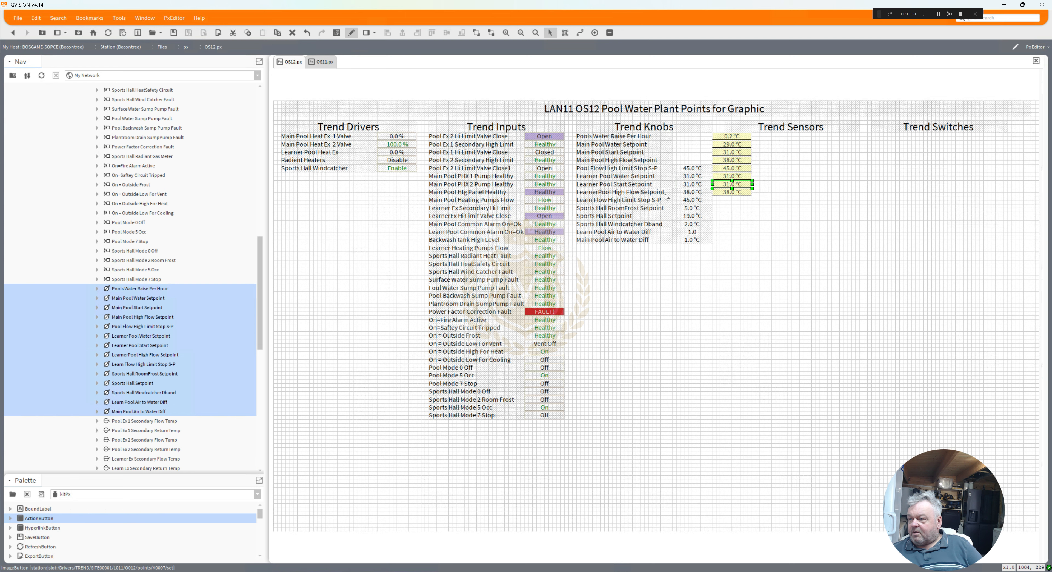
Step: Copy the binding ord from the plain LearnerPool High Flow Setpoint value label
double_click(690, 194)
double_click(568, 368)
key("ctrl+c")
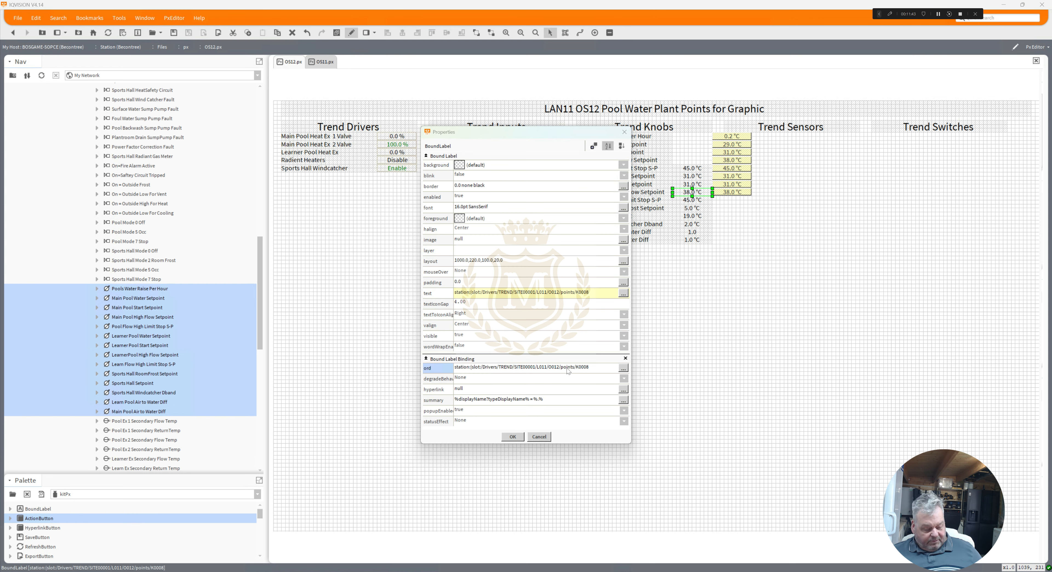
left_click(514, 305)
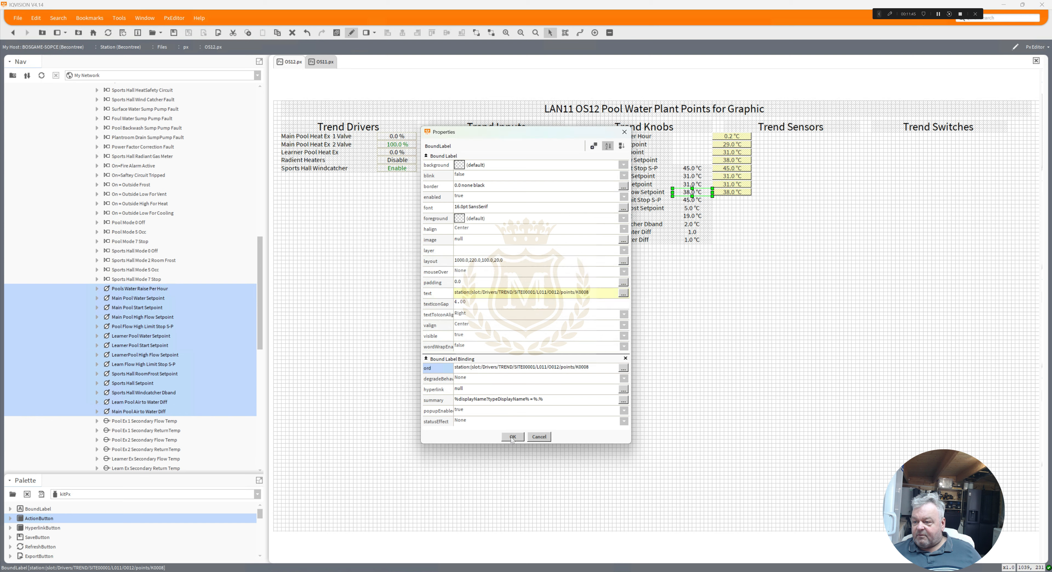
key("Return")
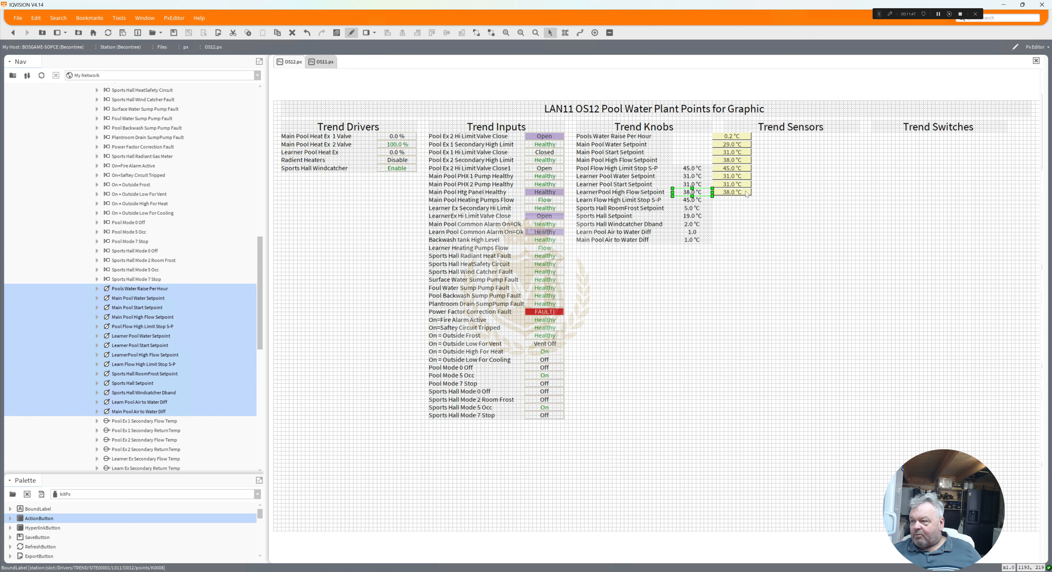
Step: Set the LearnerPool High Flow Setpoint button's action ord to OS12 K0008/set and its value ord to K0008, and apply the properties
left_click(737, 197)
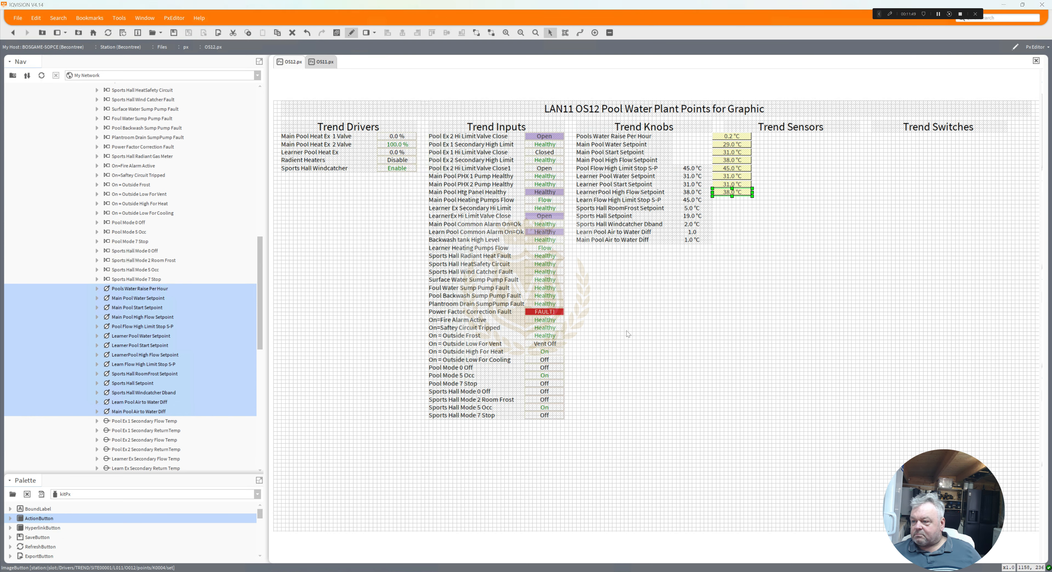
left_click(620, 364)
key("ctrl+v")
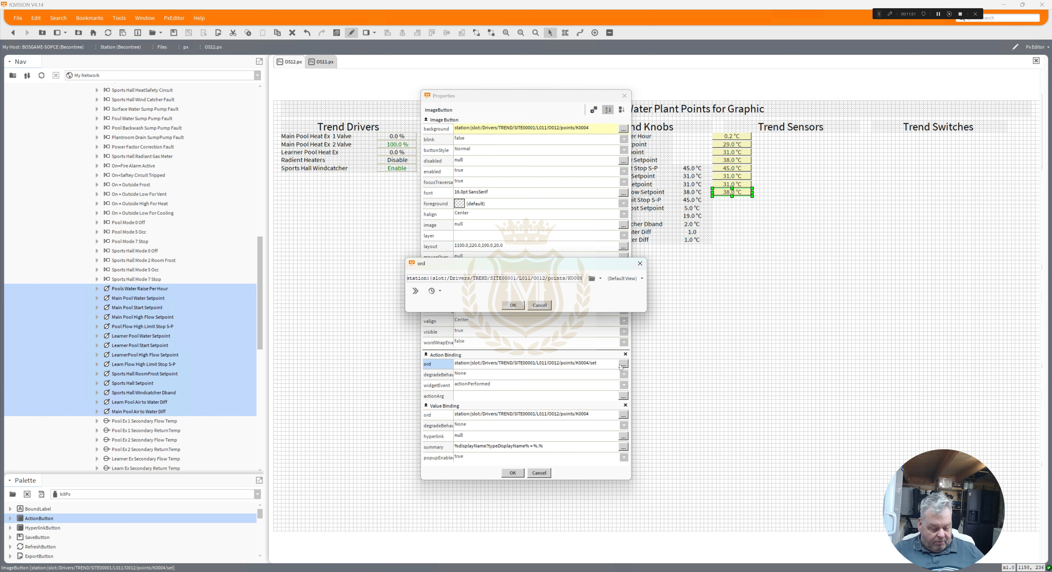
type("/set")
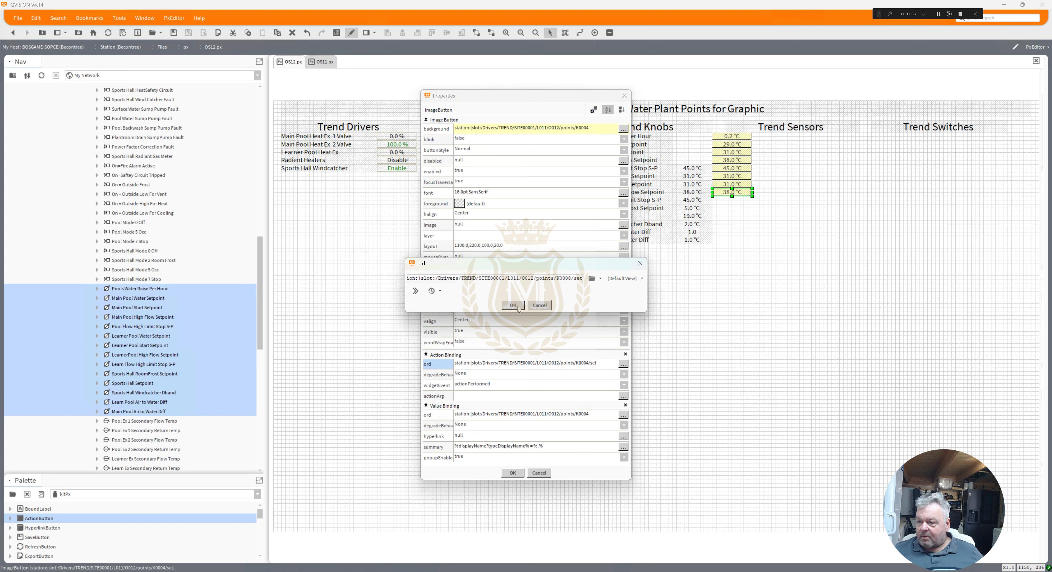
left_click(513, 305)
left_click(624, 415)
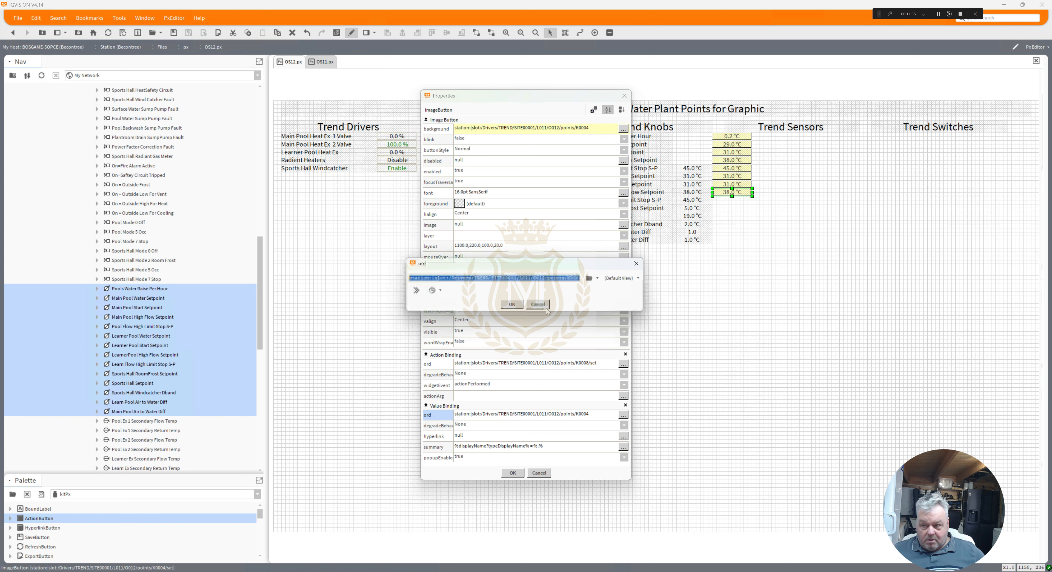
key("ctrl+v")
left_click(513, 305)
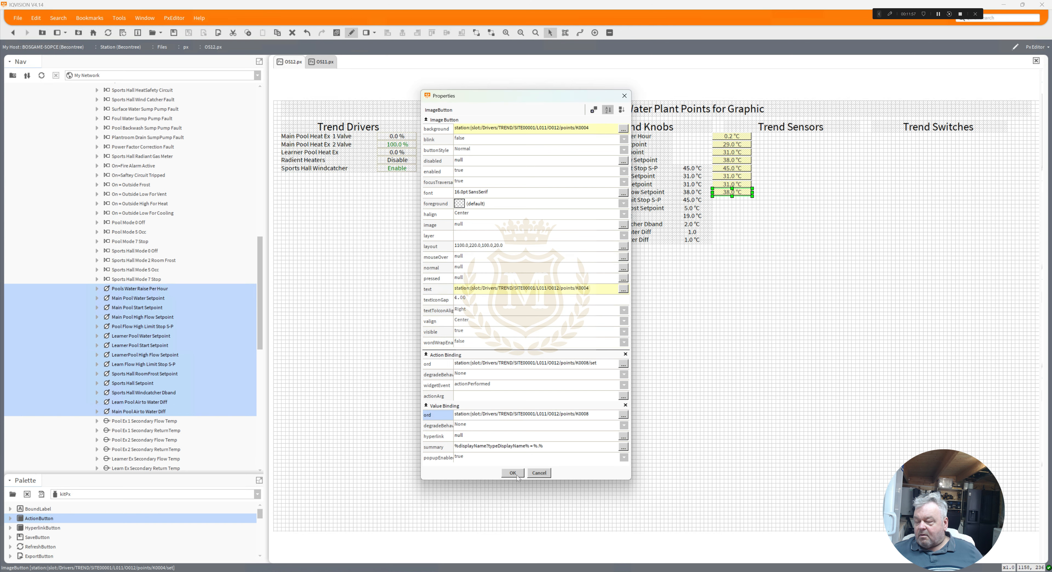
key("Return")
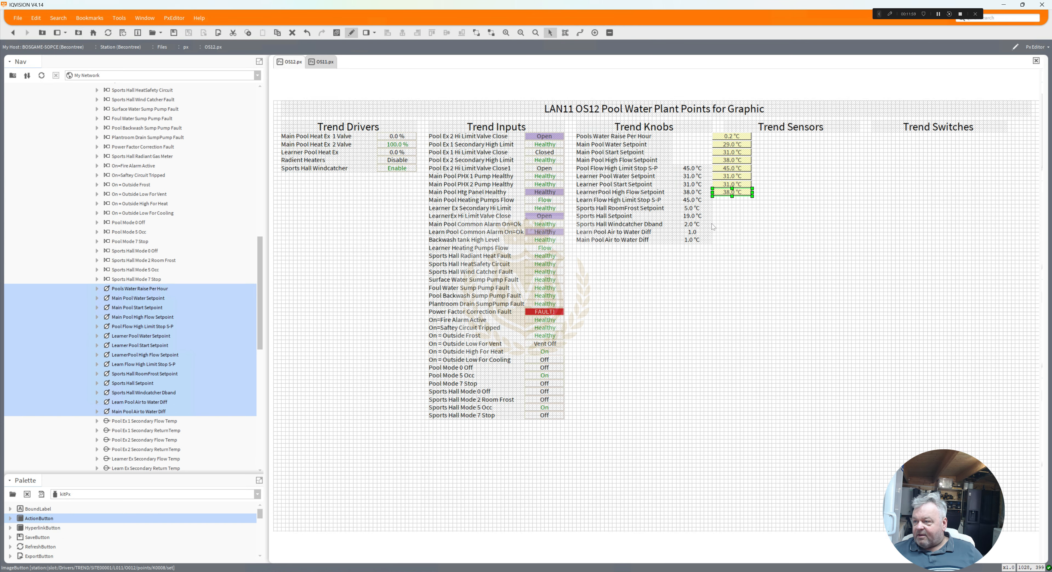
Step: Duplicate the eight Trend Knobs value buttons, place the copies directly below them, and delete the two surplus buttons beneath the Main Pool Air to Water Diff row
left_click_drag(759, 207, 730, 140)
right_click(730, 140)
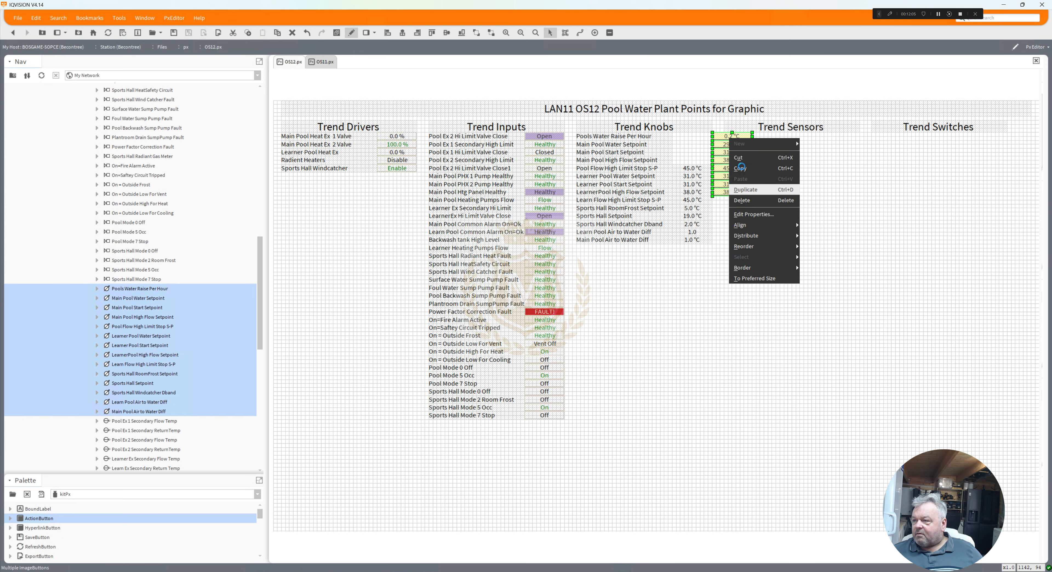
left_click(754, 191)
left_click_drag(727, 186, 775, 282)
left_click(686, 248)
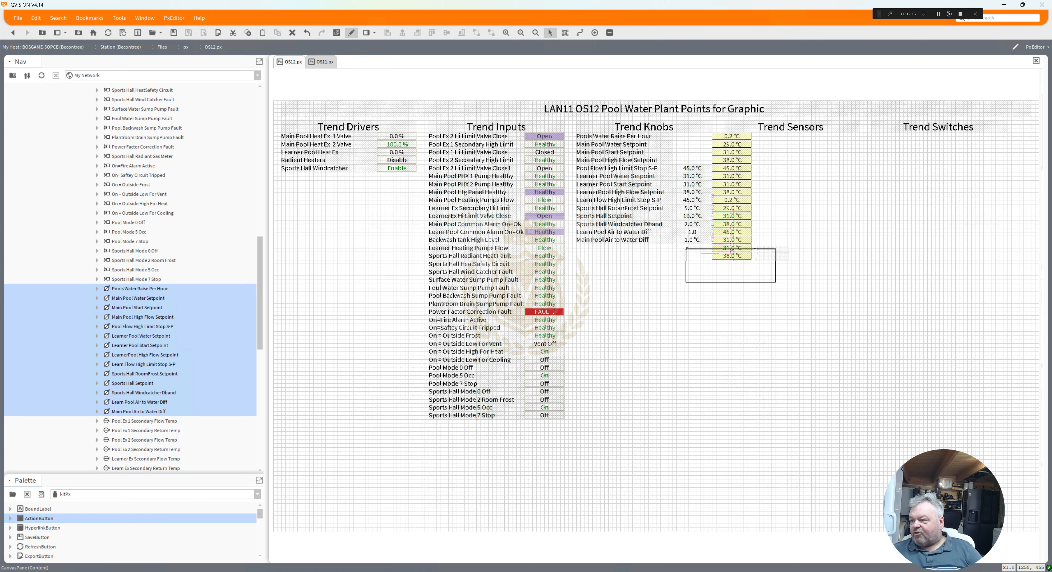
key("Delete")
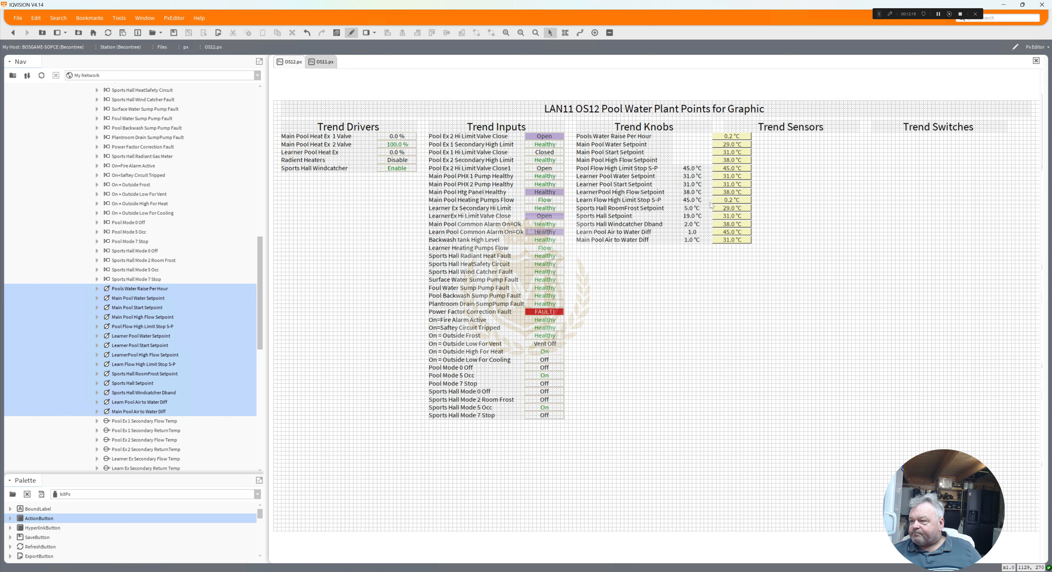
Step: Copy the binding ord from the plain Learn Flow High Limit Stop S-P value label
left_click(691, 202)
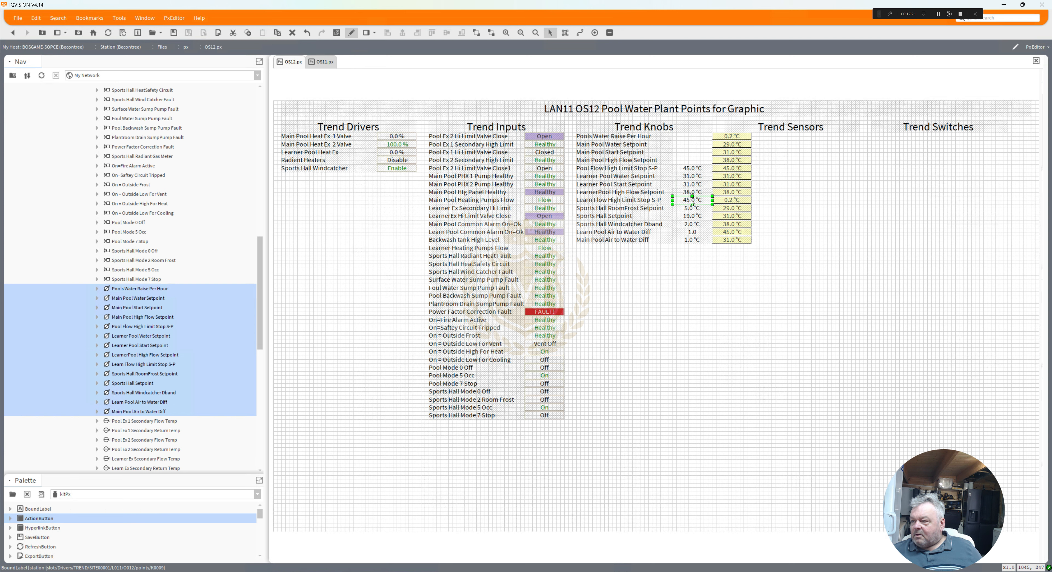
double_click(692, 202)
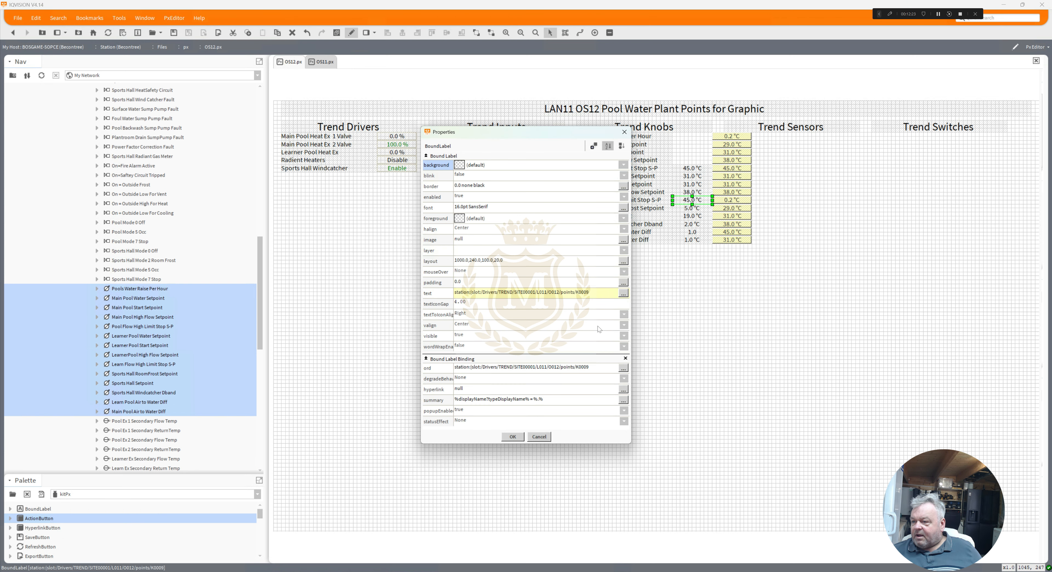
left_click(587, 368)
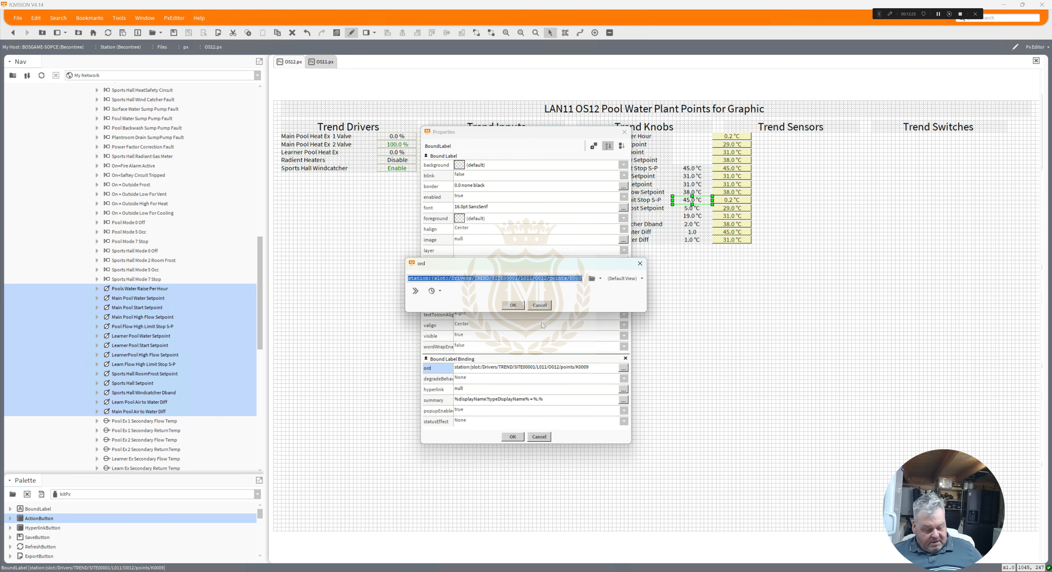
left_click(513, 305)
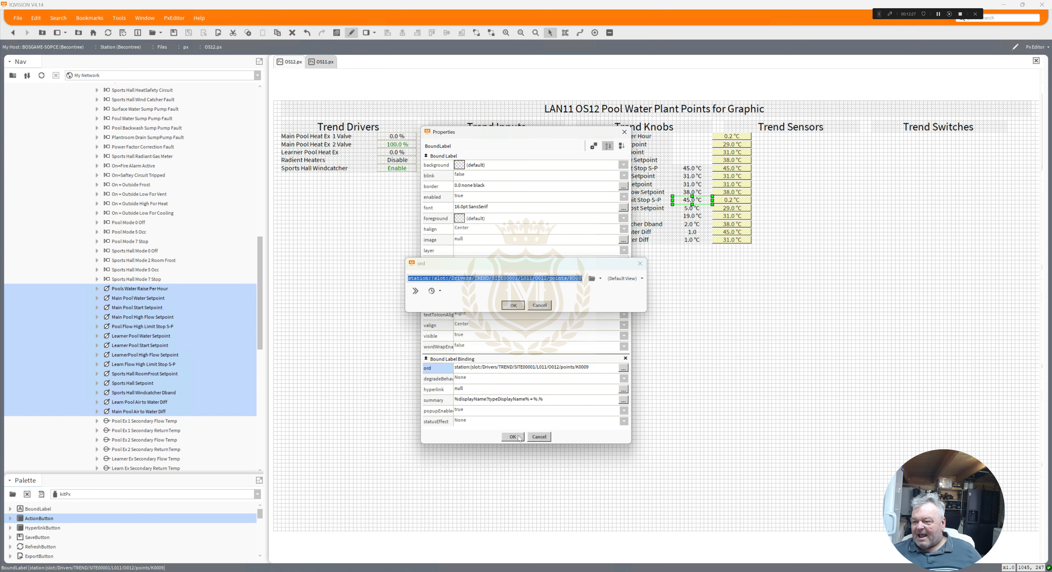
key("Return")
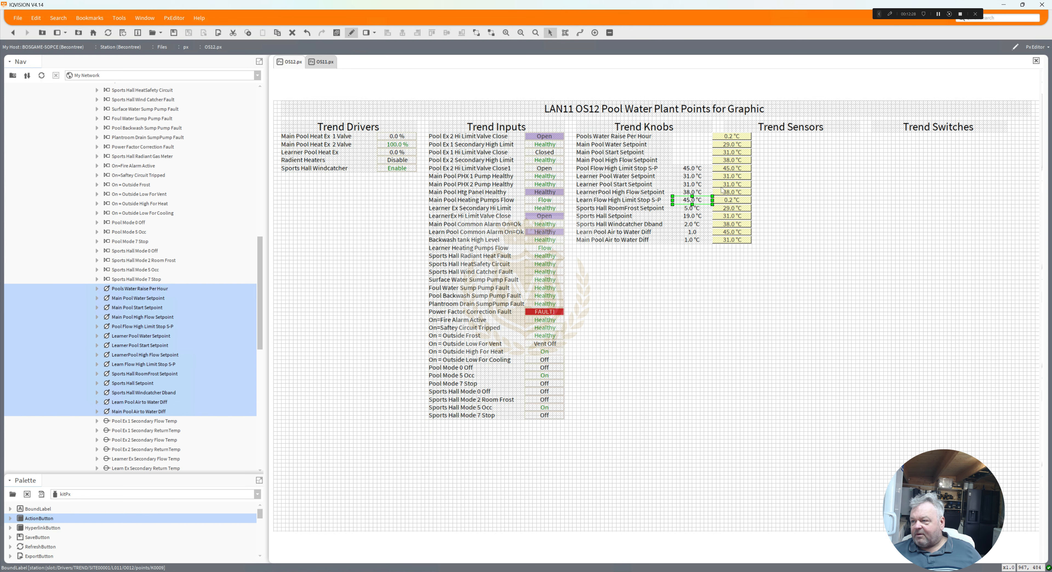
Step: Set the Learn Flow High Limit Stop S-P button's action ord to OS12 K0009/set and its value ord to K0009, and apply the properties
left_click(726, 200)
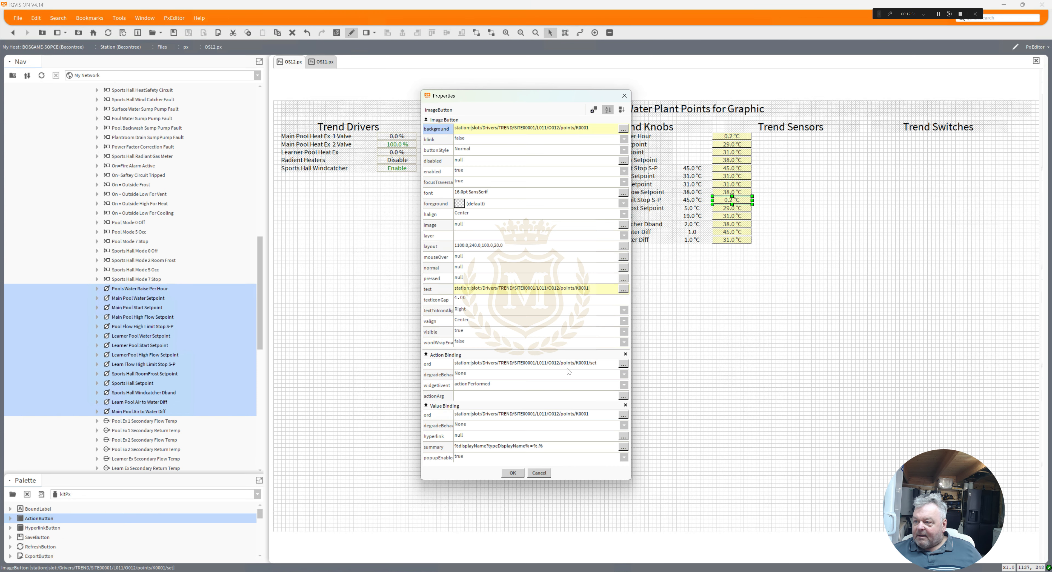
left_click(568, 367)
key("Left")
key("Left")
key("Left")
key("Left")
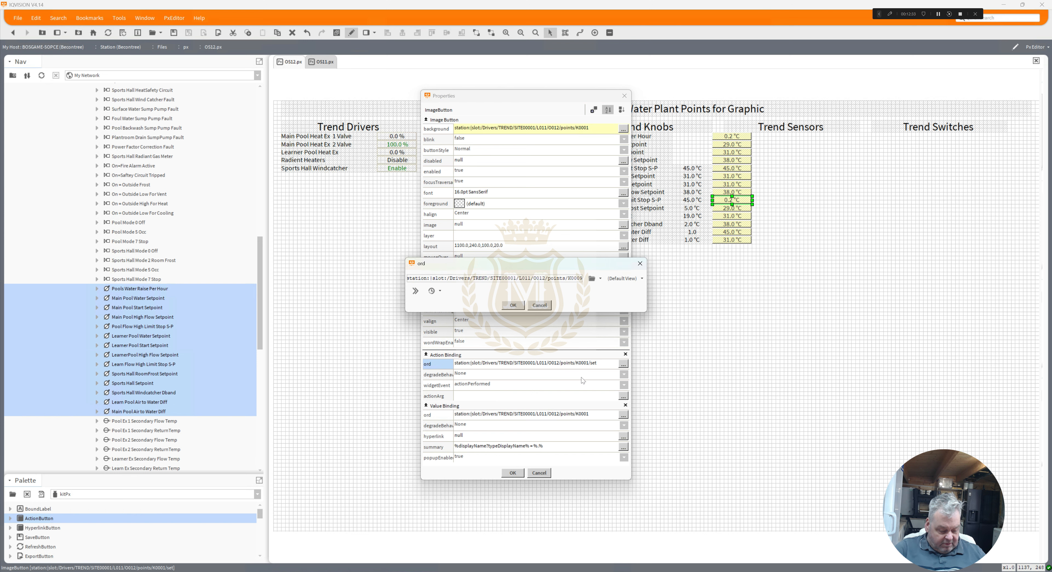
key("BackSpace")
type("9")
key("End")
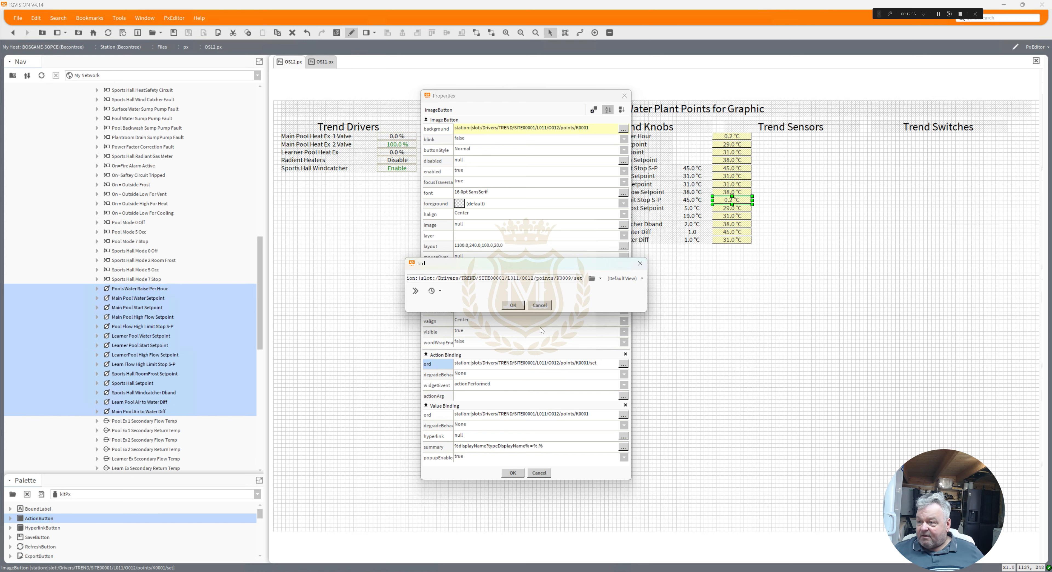
left_click(523, 310)
left_click(558, 415)
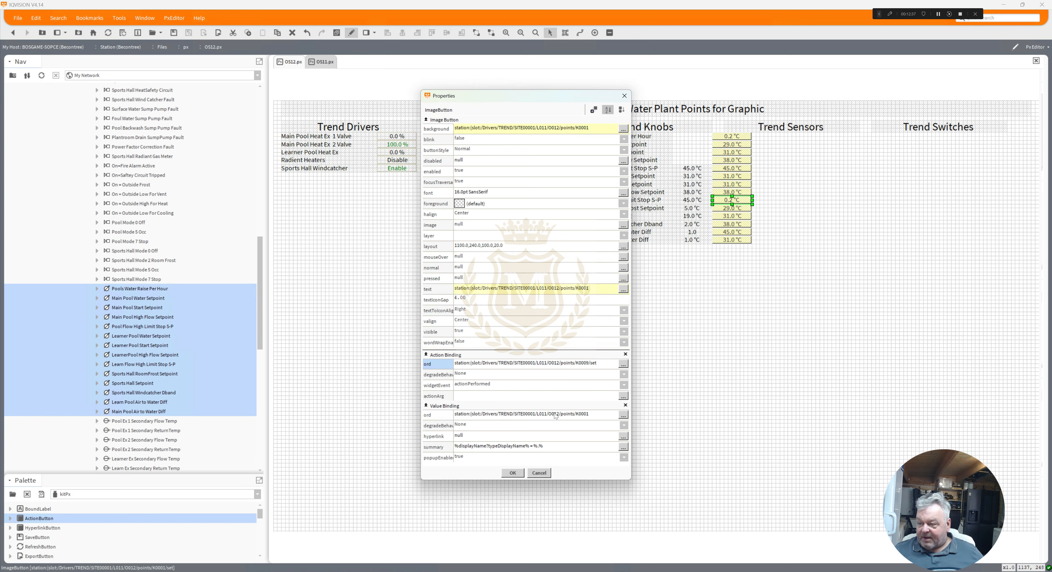
key("End")
key("BackSpace")
type("9")
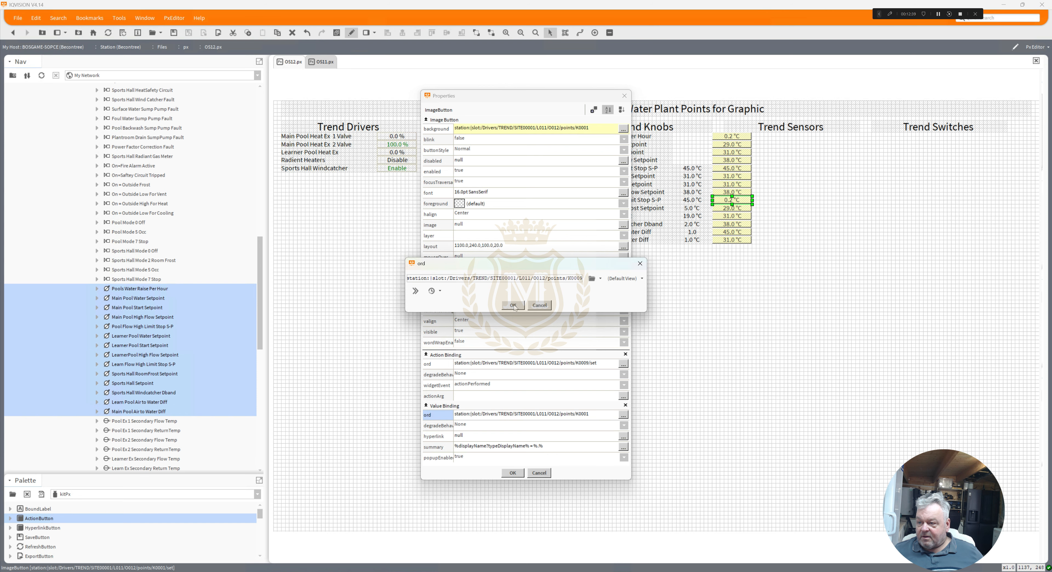
left_click(514, 304)
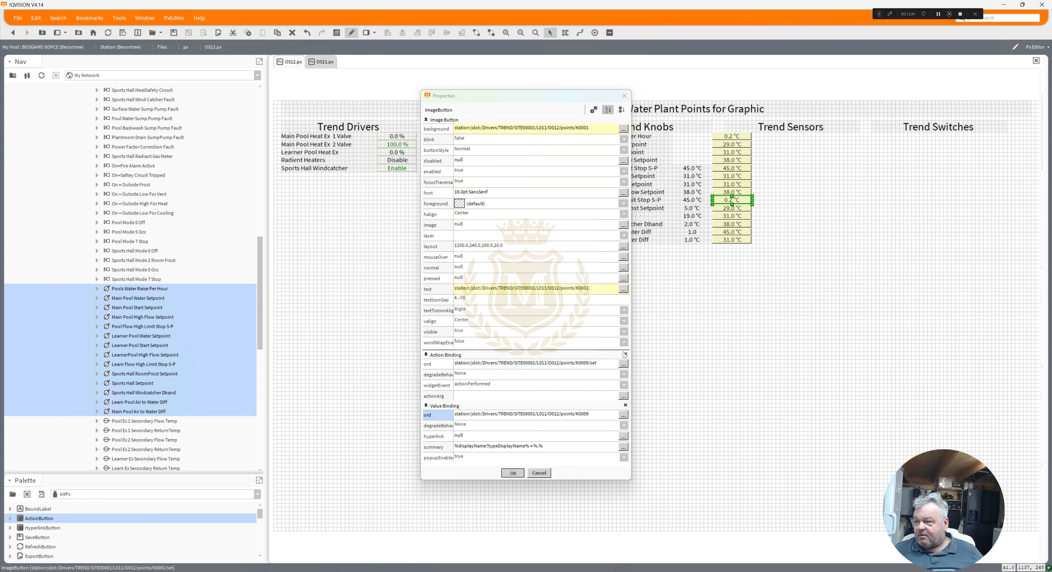
left_click(513, 473)
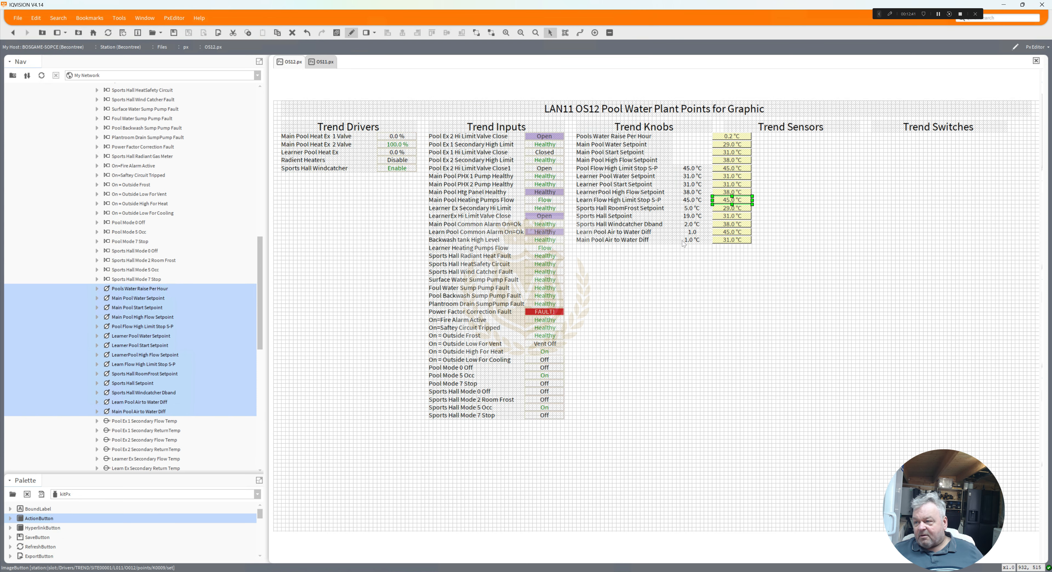
Step: Copy the binding ord from the plain Sports Hall RoomFrost Setpoint value label
left_click(692, 211)
double_click(693, 211)
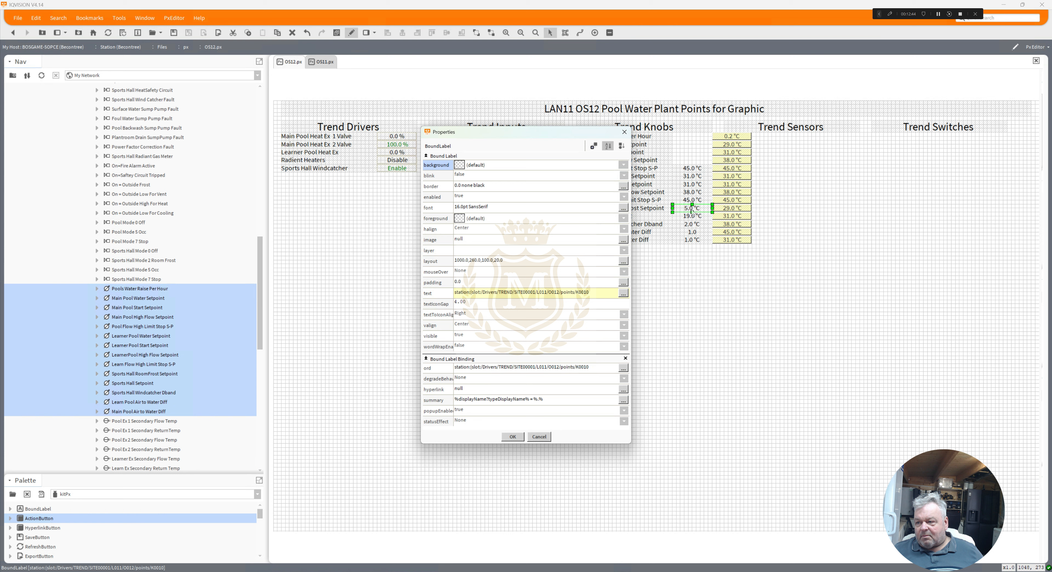
double_click(593, 366)
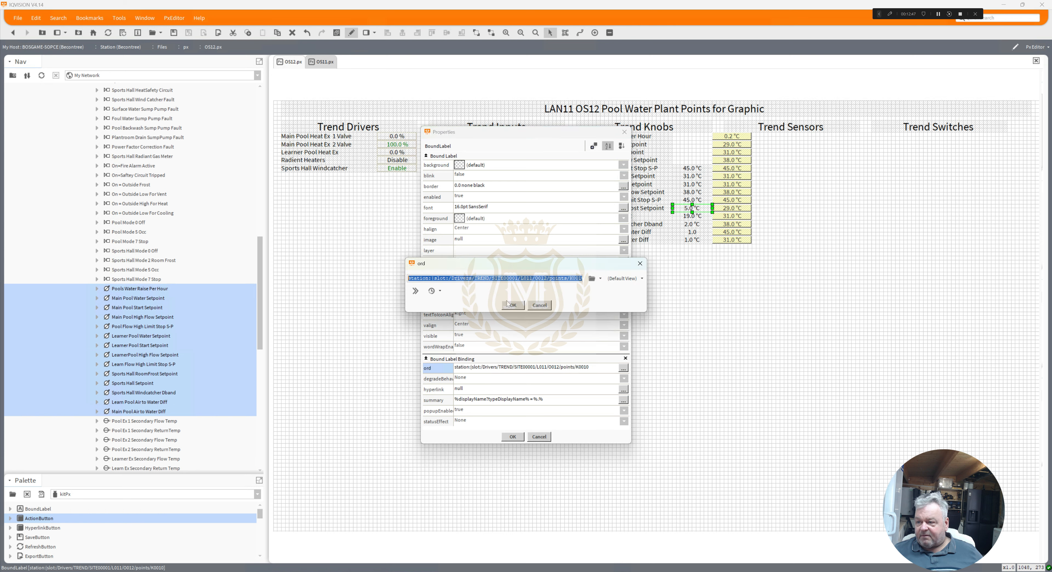
left_click(513, 306)
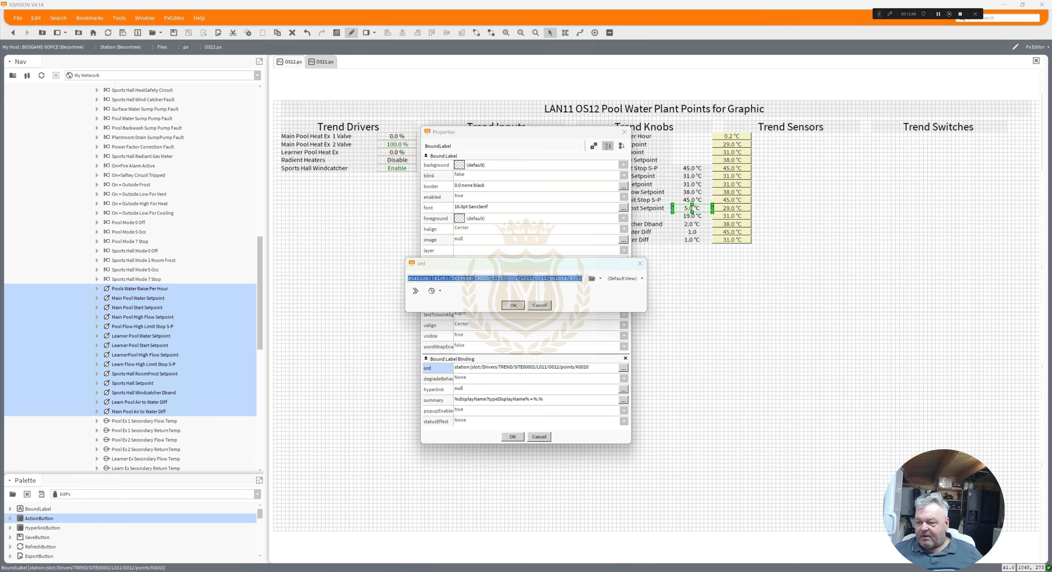
left_click(512, 437)
Step: Set the Sports Hall RoomFrost Setpoint button's action ord to OS12 K0010/set and its value ord to K0010, and apply the properties
left_click(731, 209)
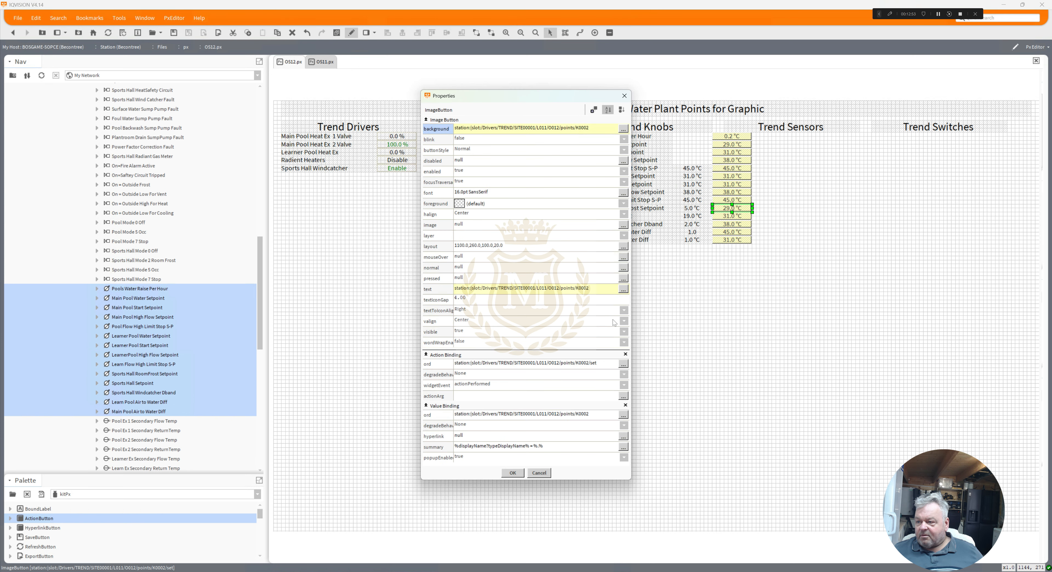
double_click(585, 364)
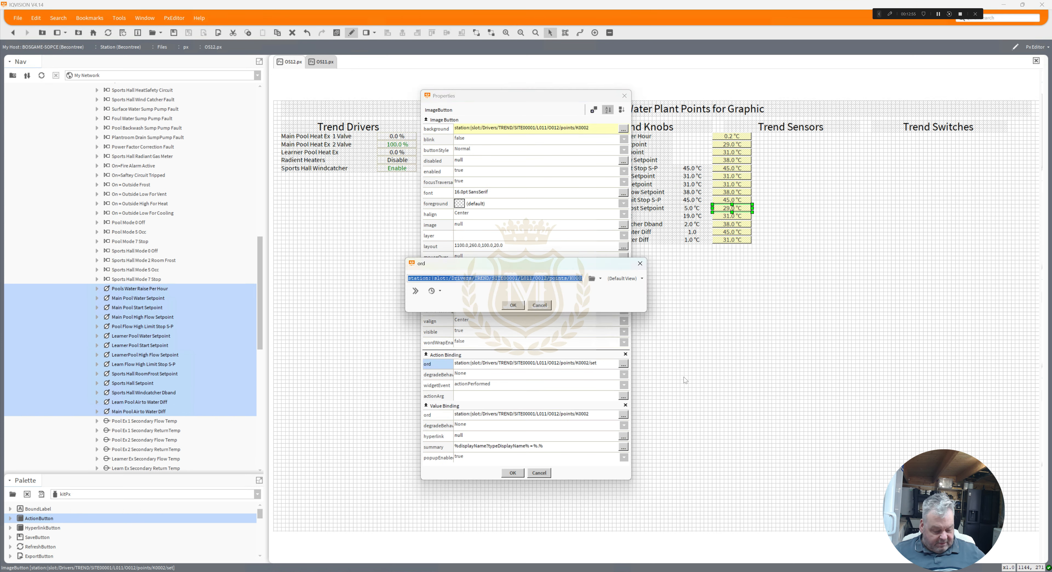
type("station:|slot:/Drivers/TREND/SITE00001/L011/O012/points/K0010")
type("/set")
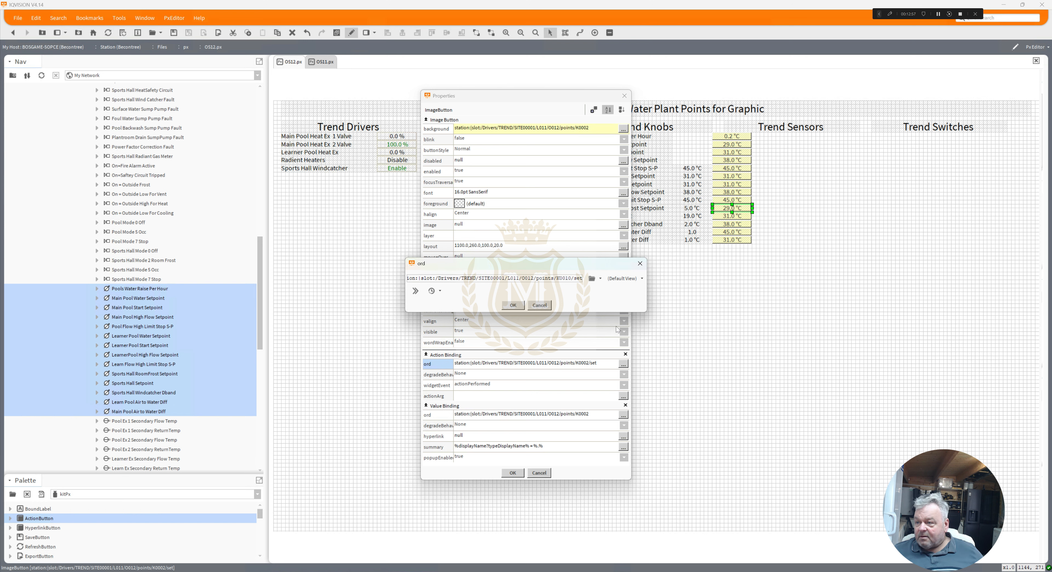
left_click(512, 305)
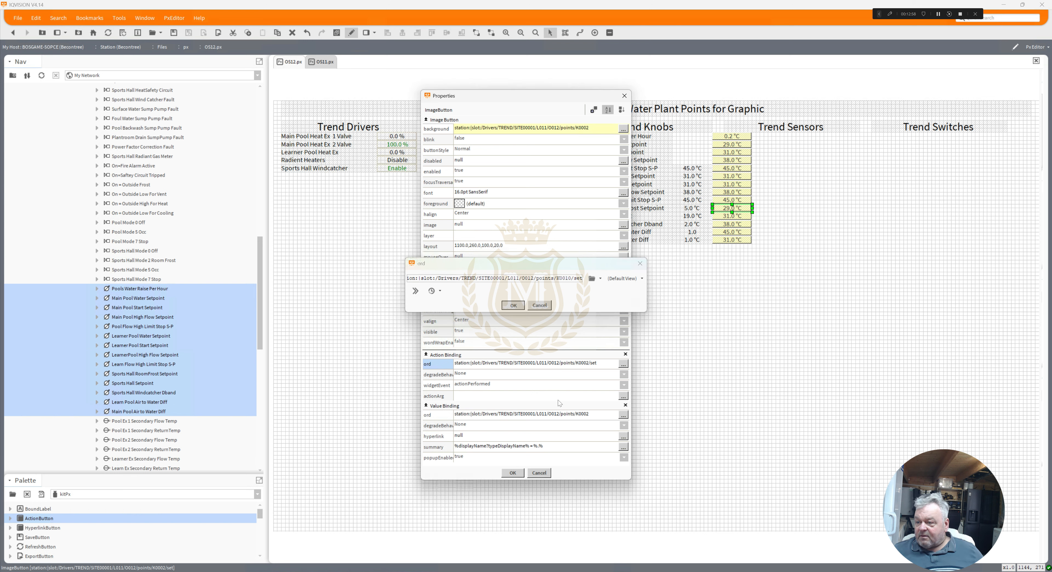
double_click(556, 416)
type("station:|slot:/Drivers/TREND/SITE00001/L011/O012/points/K0010")
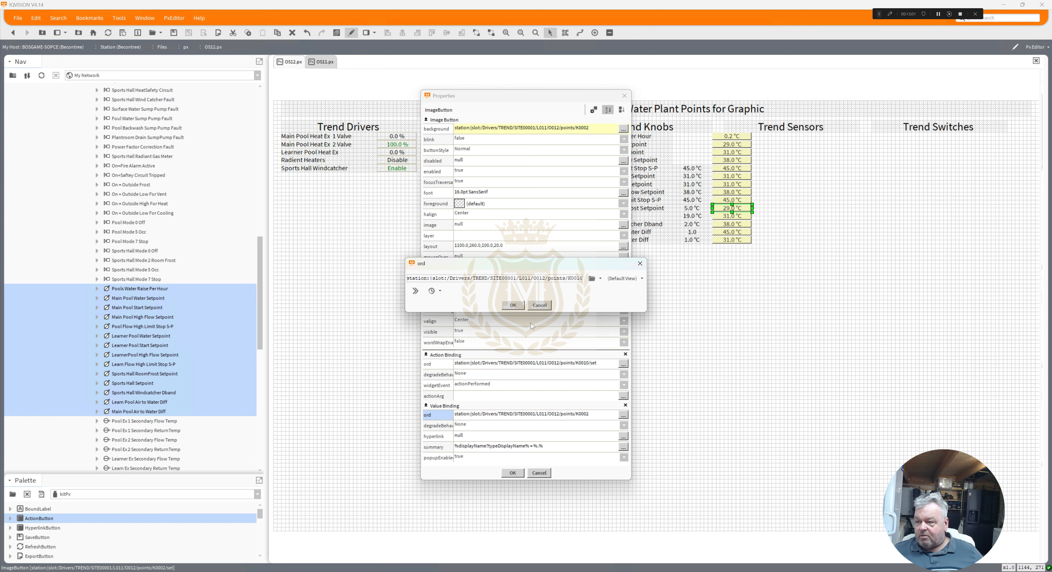
left_click(517, 307)
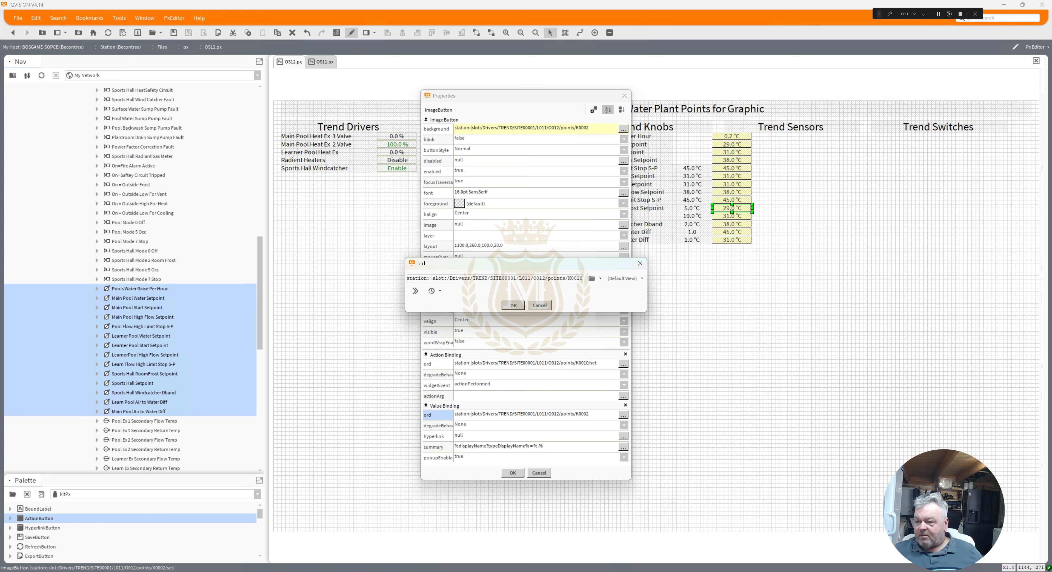
left_click(513, 473)
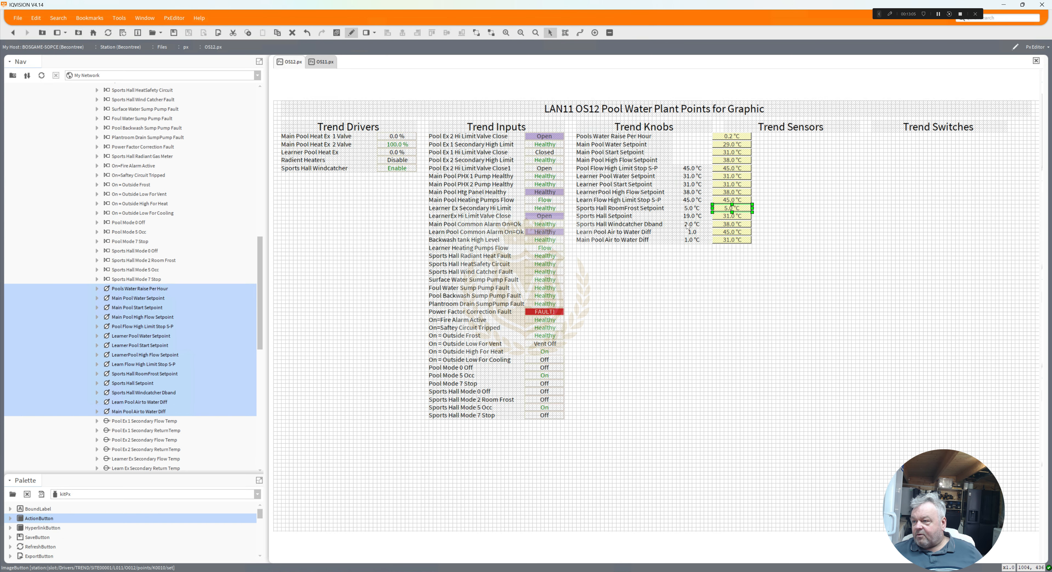
Step: Copy the binding ord from the plain Sports Hall Setpoint value label
double_click(693, 216)
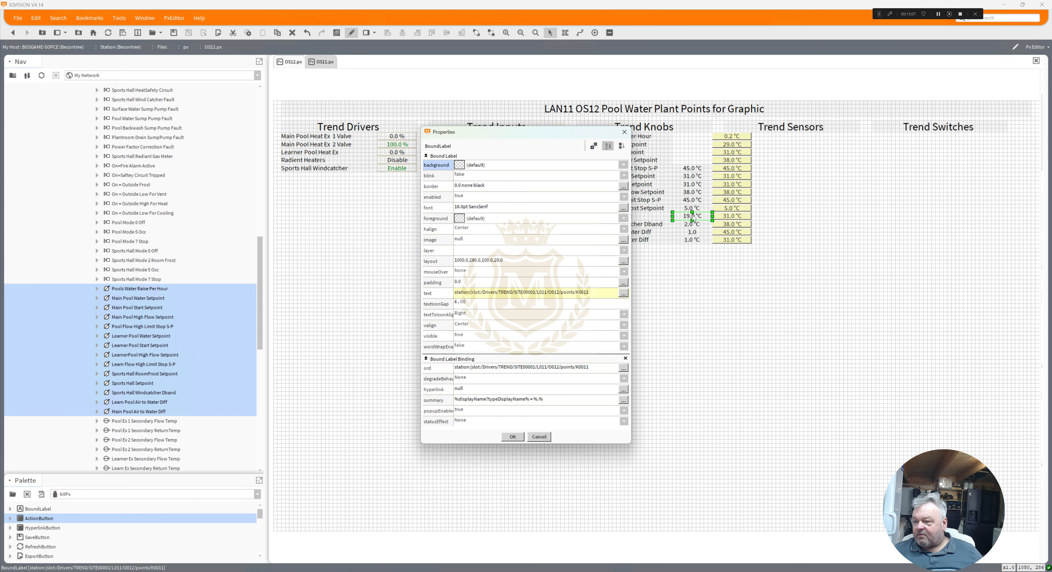
left_click(623, 369)
key("ctrl+c")
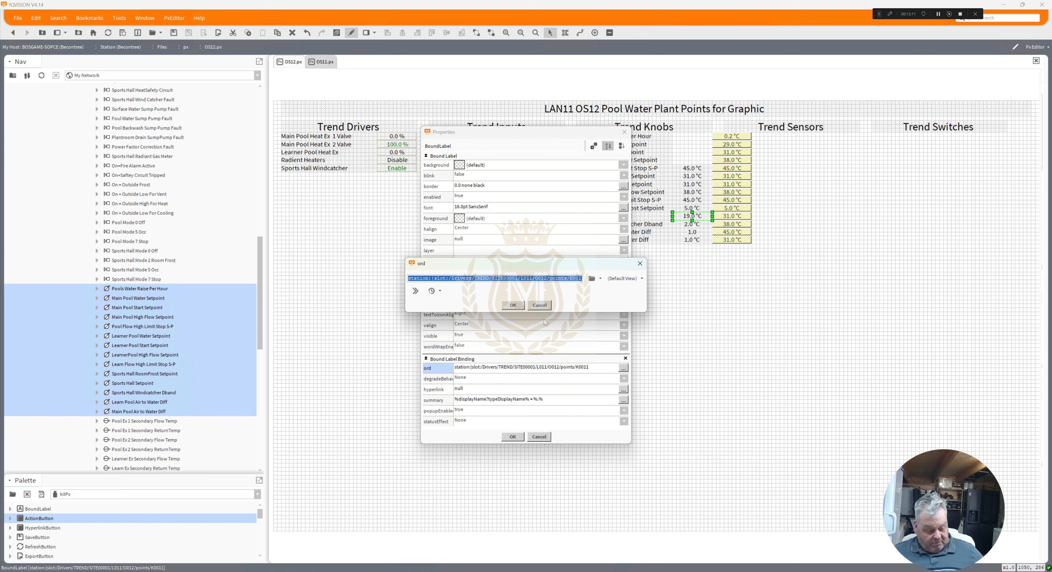
left_click(512, 305)
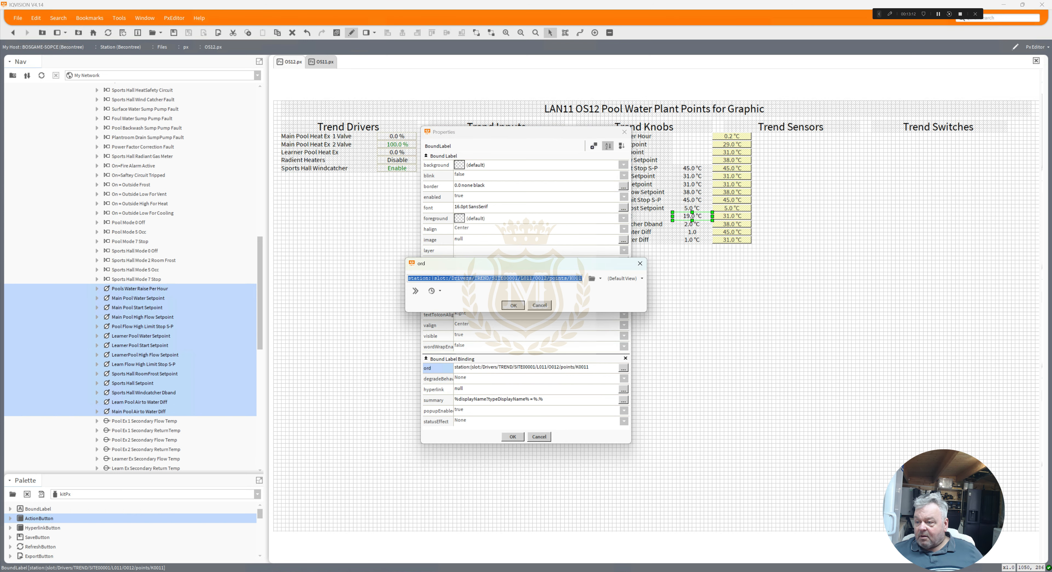
left_click(519, 438)
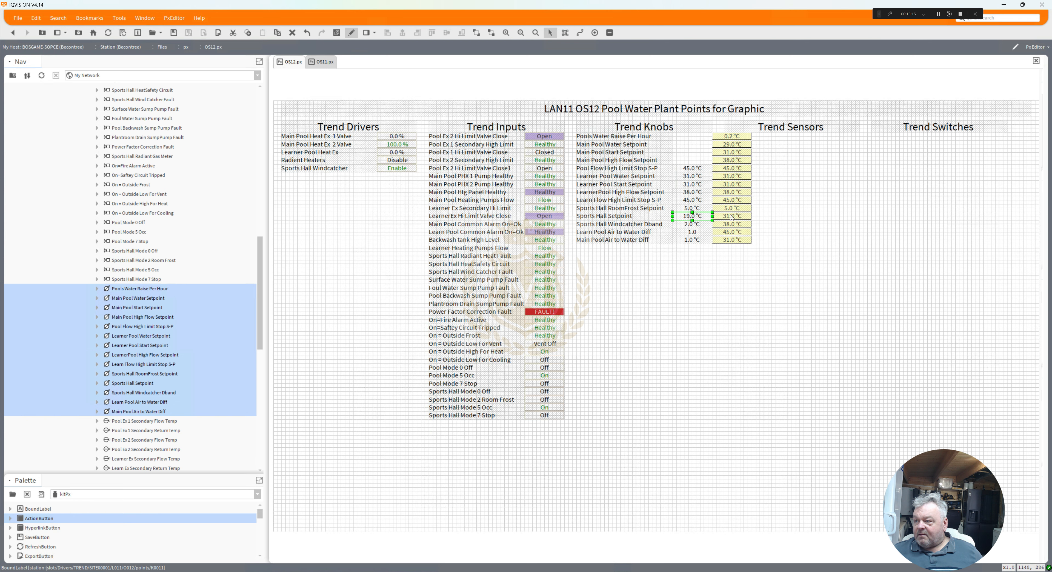
Step: Set the Sports Hall Setpoint button's action ord to OS12 K0011/set and its value ord to K0011, and apply the properties
left_click(731, 217)
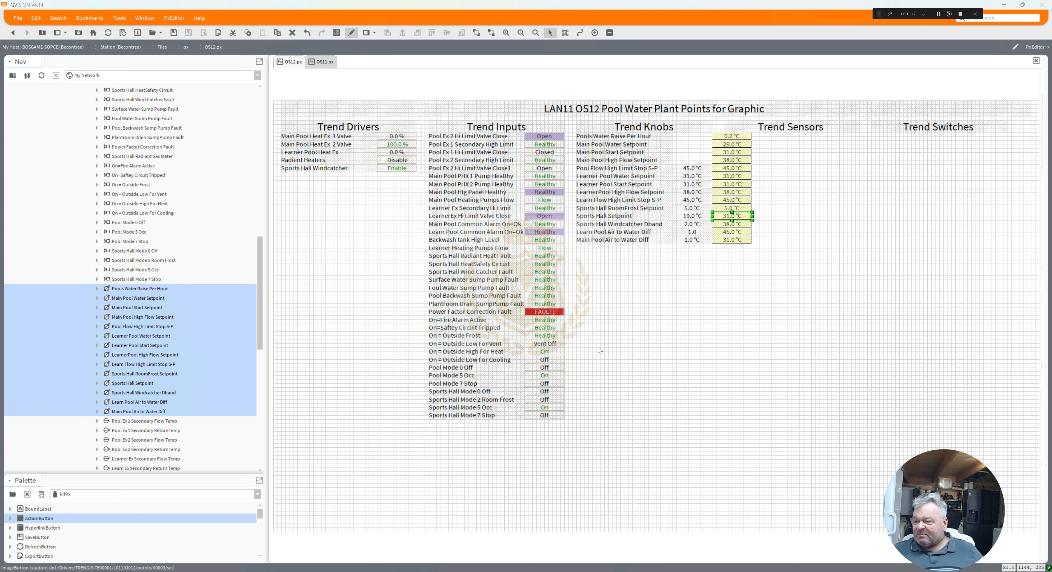
double_click(572, 364)
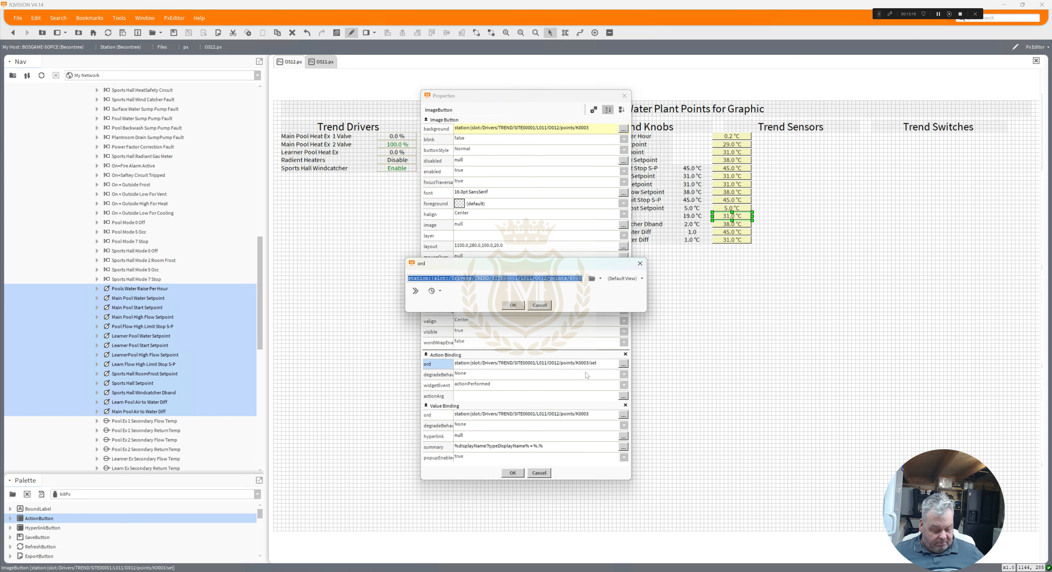
key("ctrl+v")
type("/set")
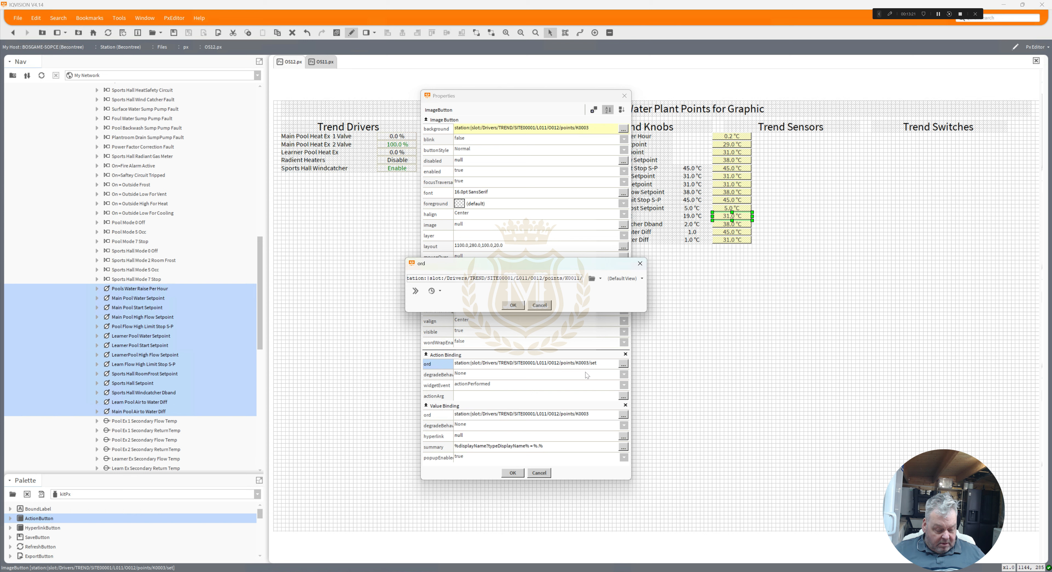
left_click(513, 305)
double_click(545, 417)
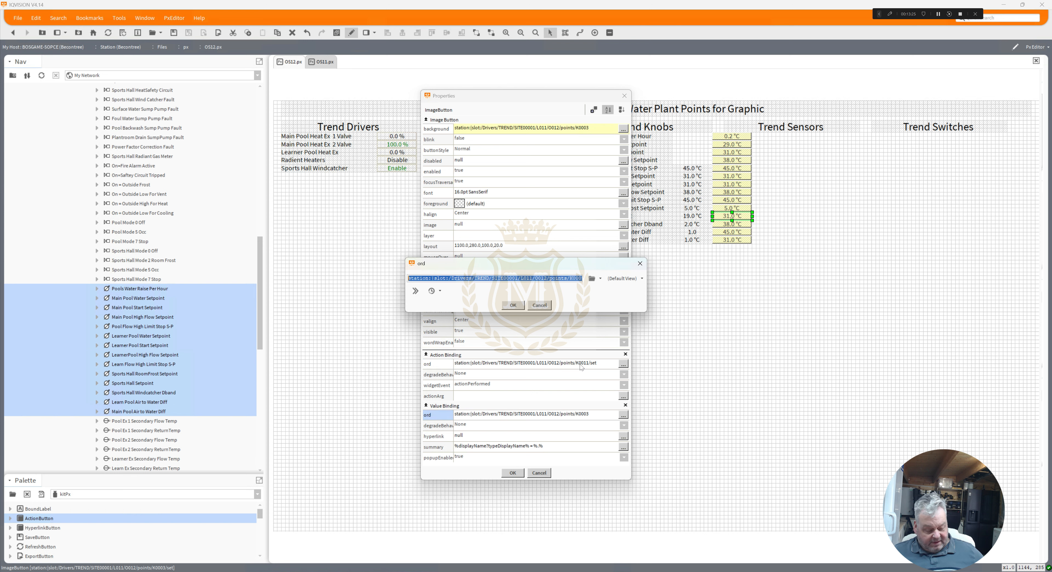
key("ctrl+v")
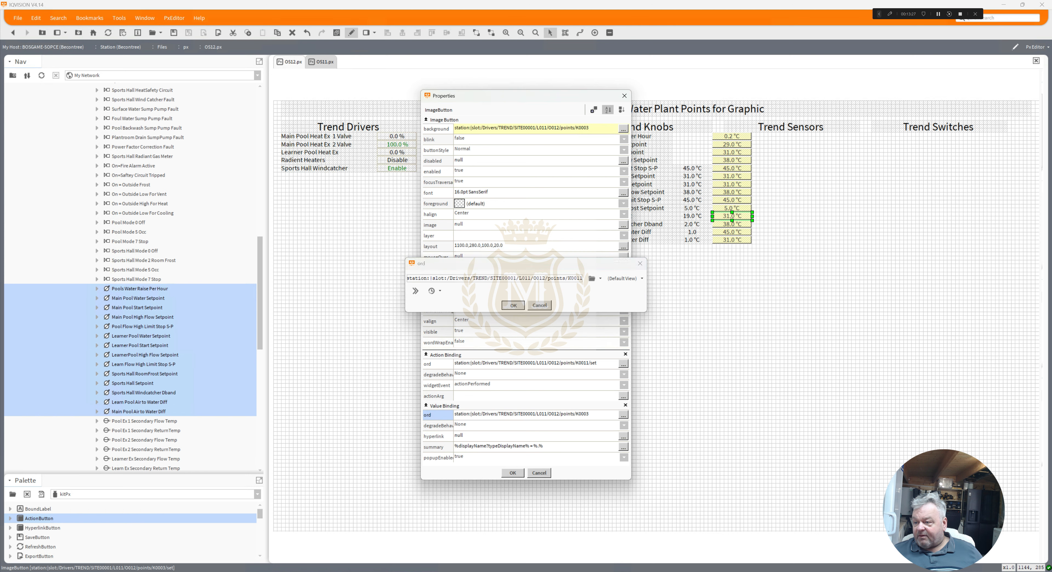
left_click(514, 305)
key("Return")
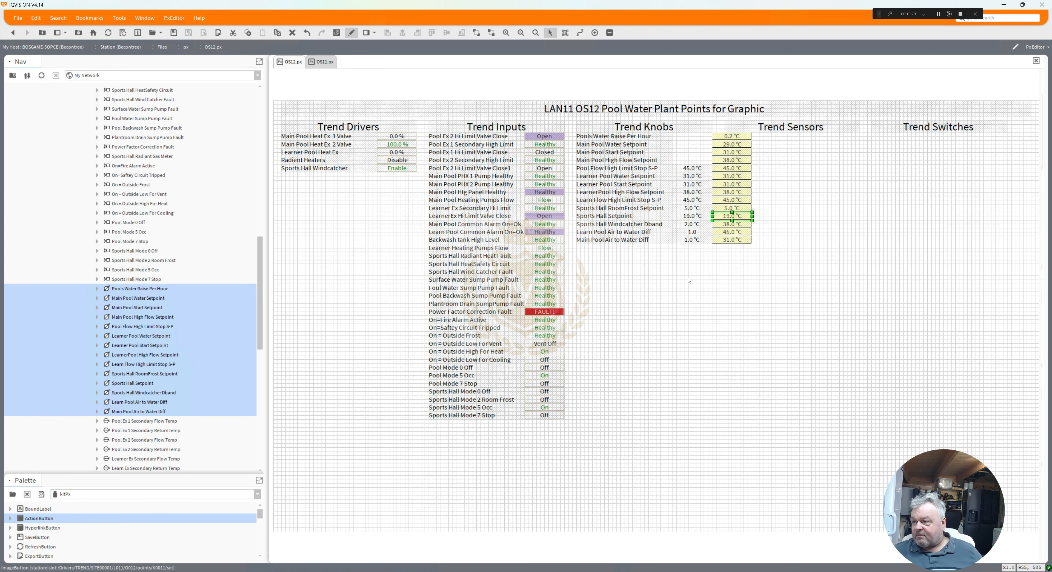
Step: Copy the binding ord from the plain Sports Hall Windcatcher Dband value label
left_click(693, 225)
double_click(693, 225)
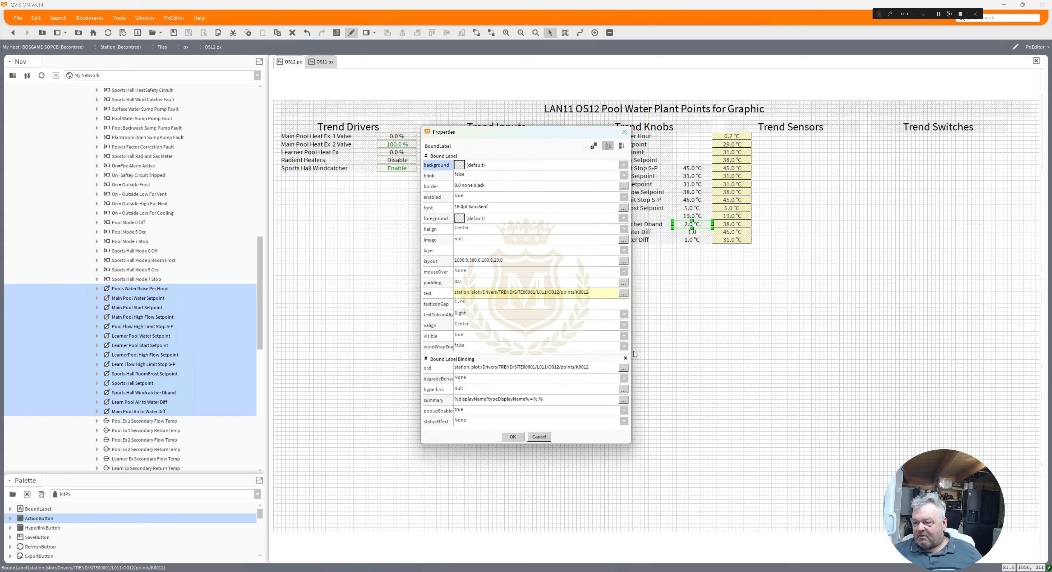
left_click(587, 367)
key("ctrl+c")
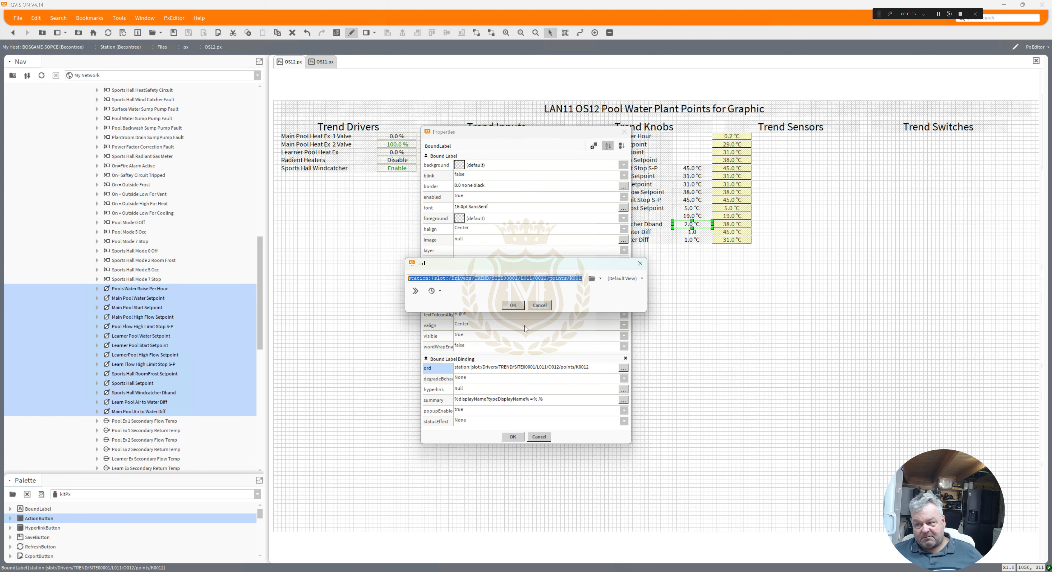
left_click(520, 306)
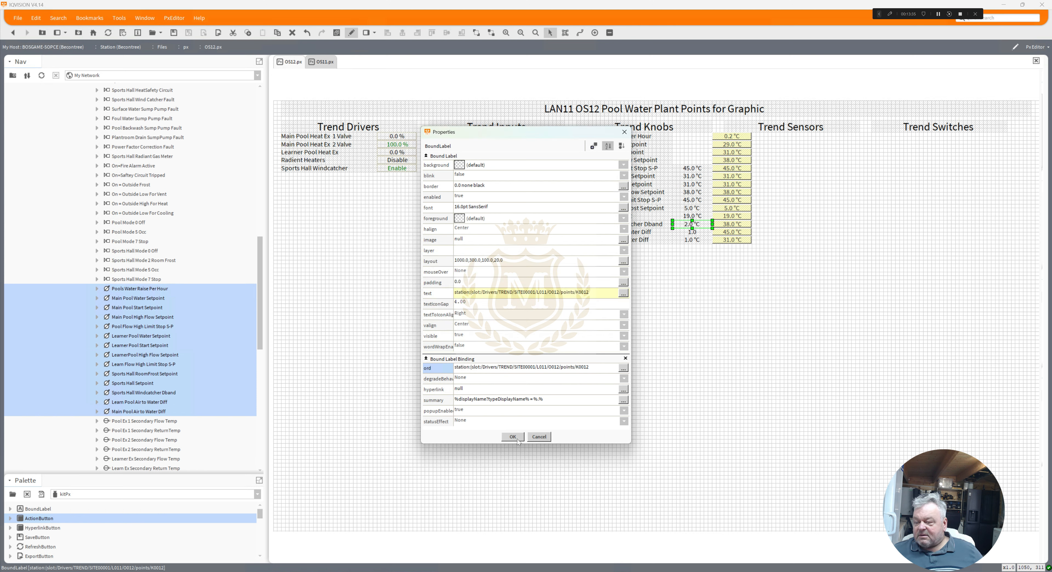
Step: Set the Sports Hall Windcatcher Dband button's action ord to OS12 K0012/set and its value ord to K0012, and apply the properties
double_click(725, 224)
left_click(579, 367)
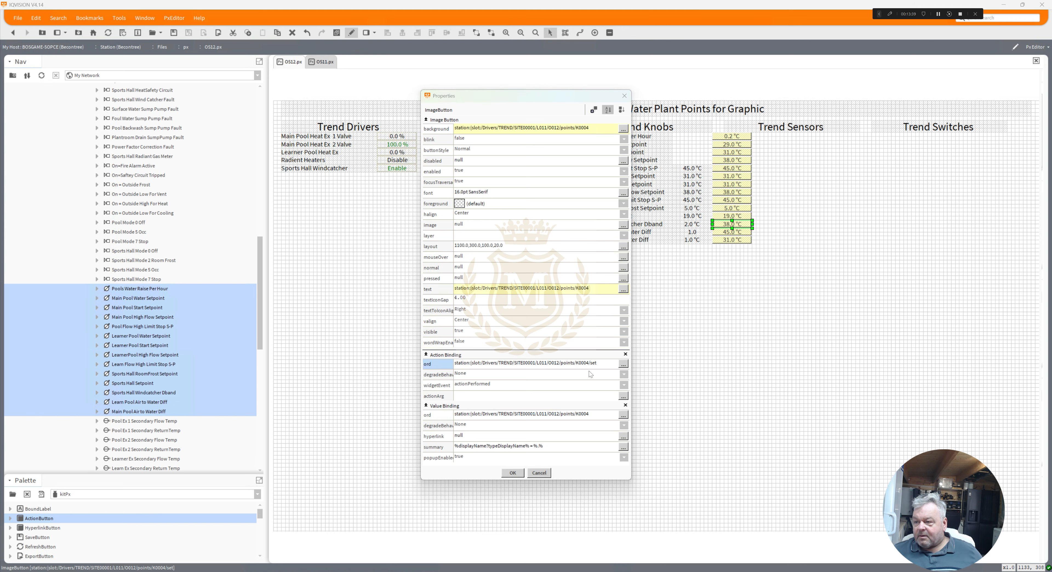
key("ctrl+v")
type("set")
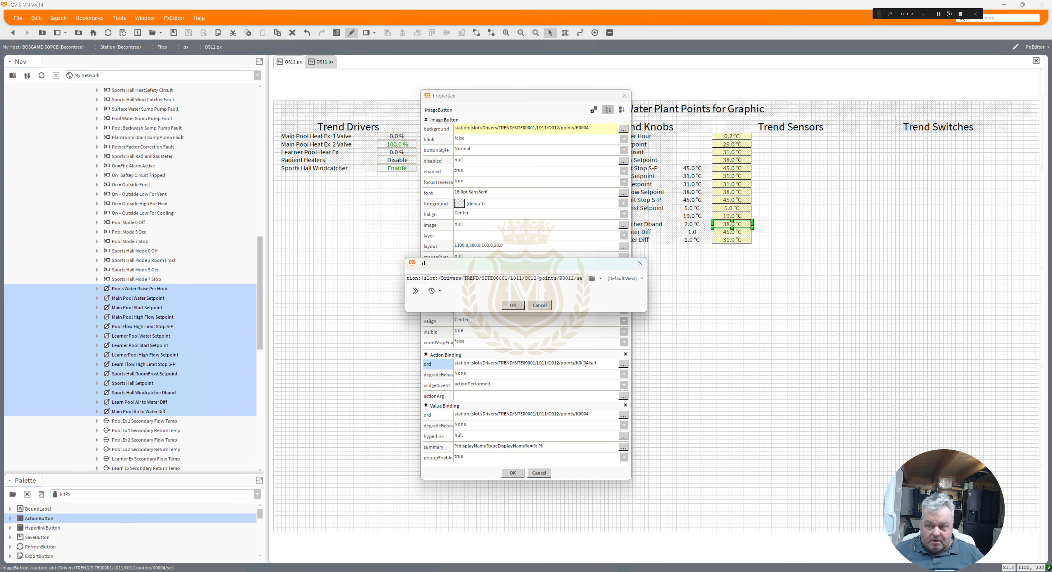
left_click(514, 305)
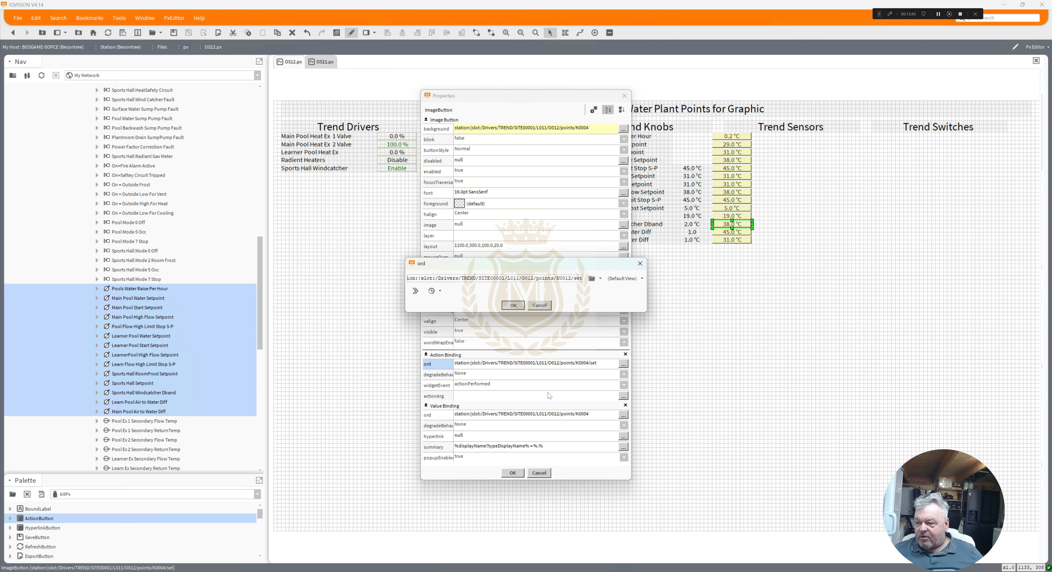
left_click(548, 417)
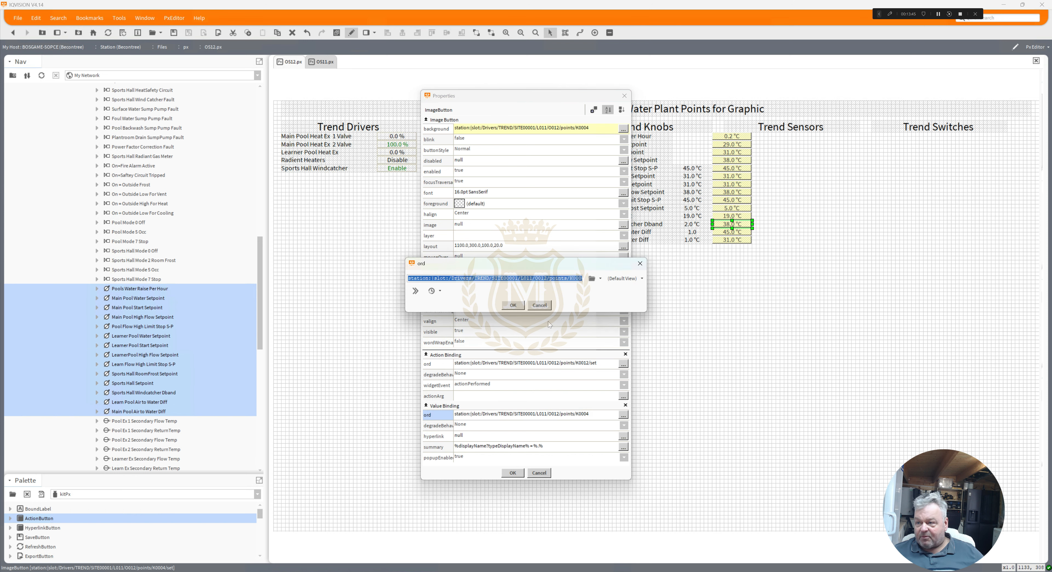
key("ctrl+v")
left_click(516, 305)
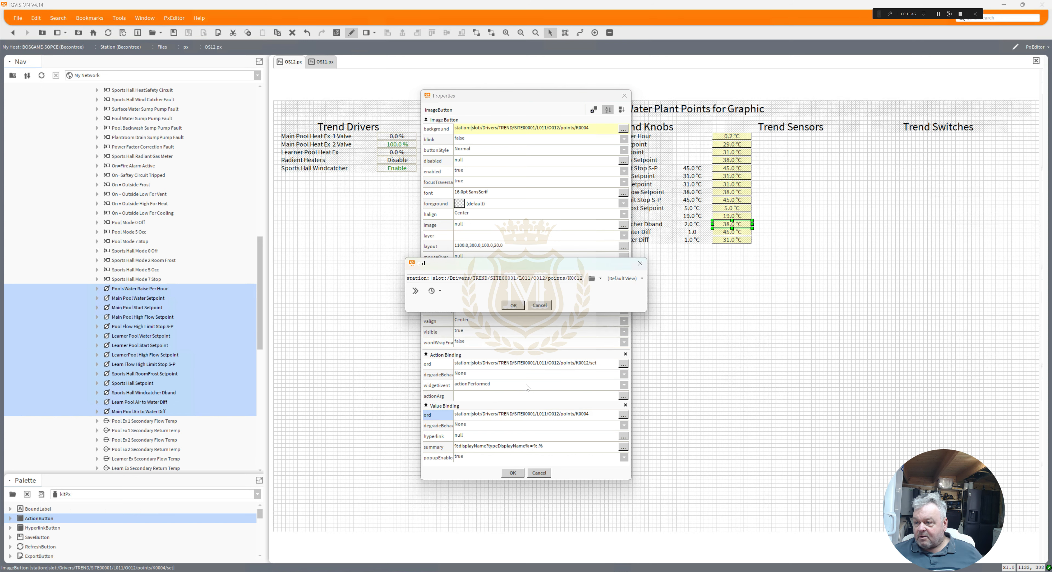
left_click(513, 473)
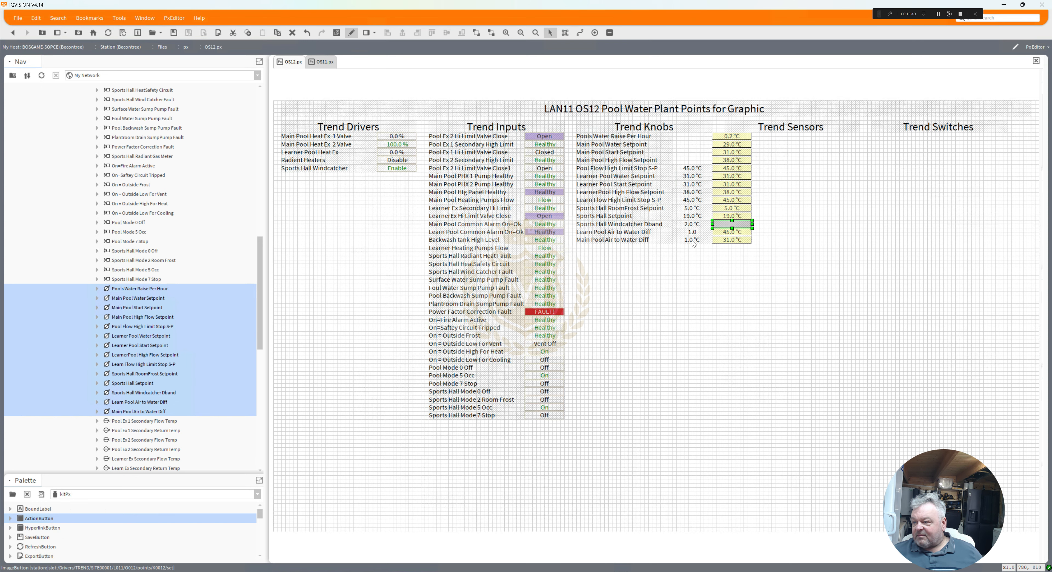
Step: Copy the binding ord from the plain Learn Pool Air to Water Diff value label
double_click(693, 232)
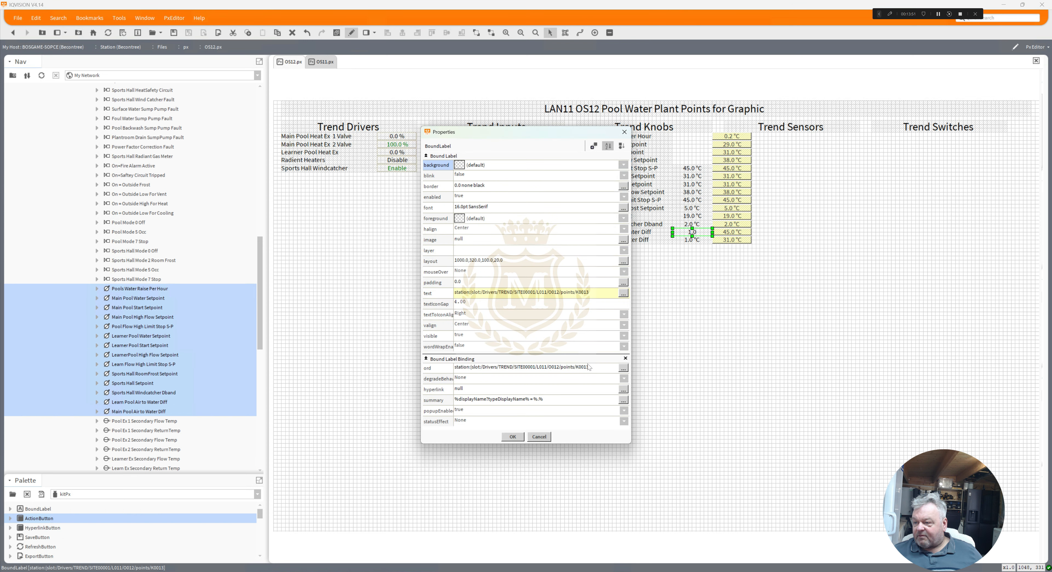
double_click(586, 367)
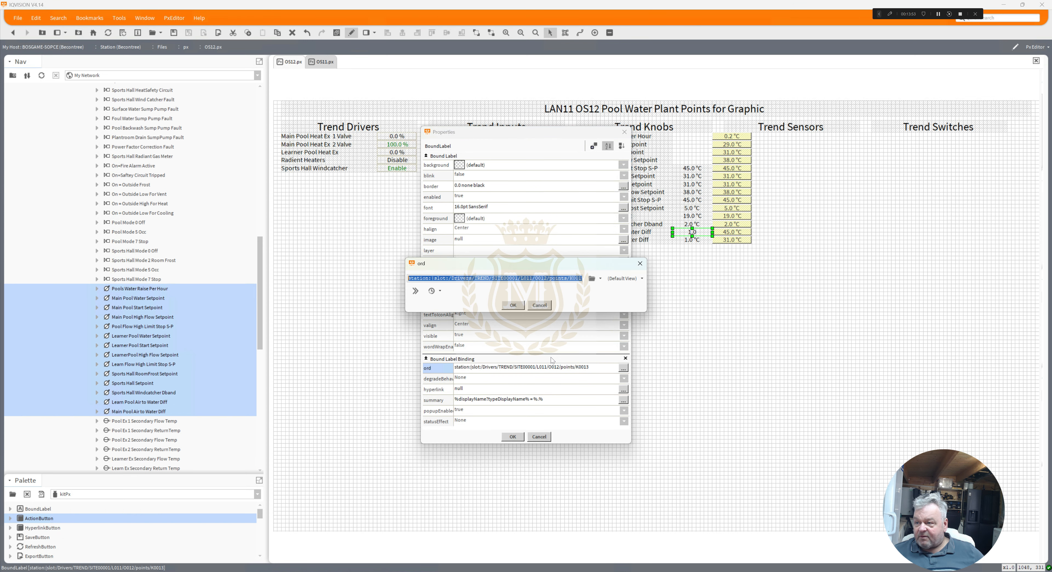
left_click(512, 305)
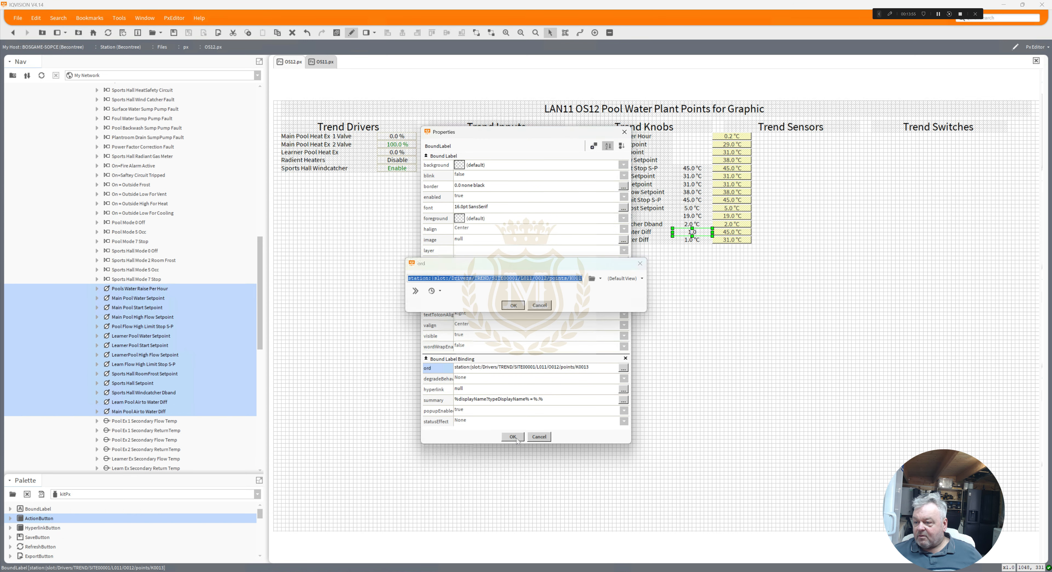
key("Return")
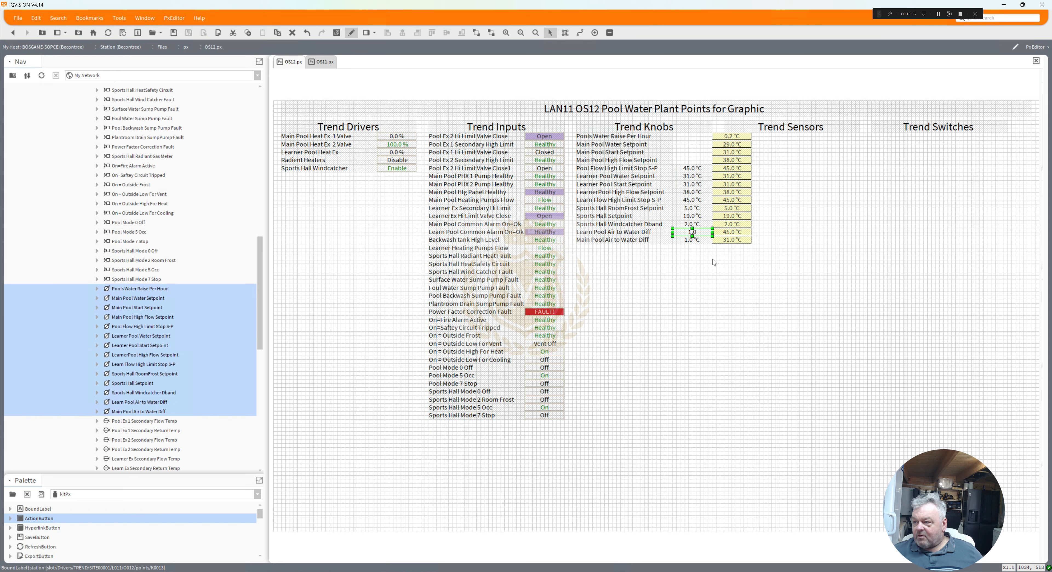
Step: Set the Learn Pool Air to Water Diff button's action ord to OS12 K0013/set and its value ord to K0013, and apply the properties
left_click(727, 233)
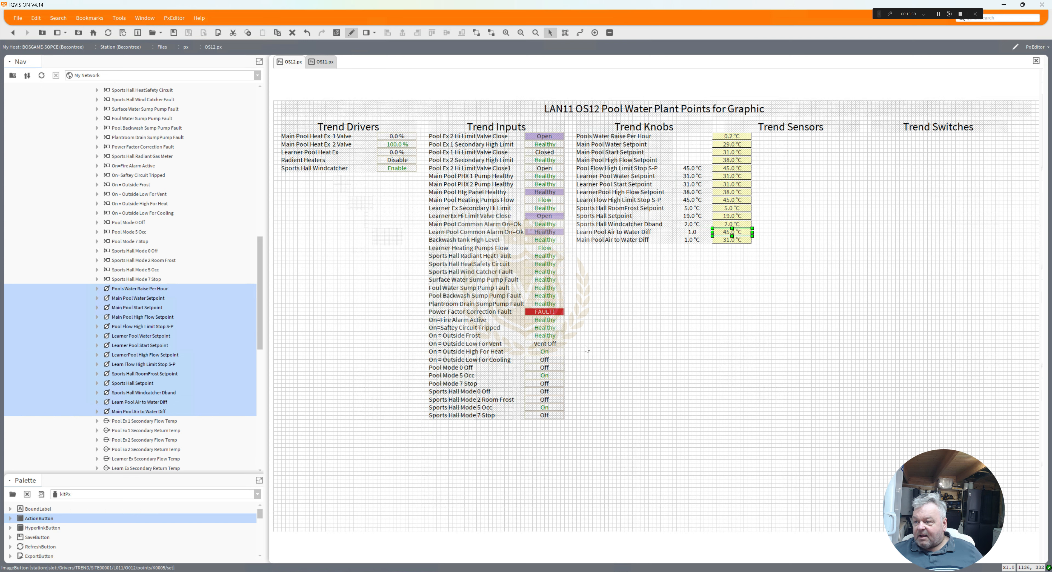
left_click(573, 365)
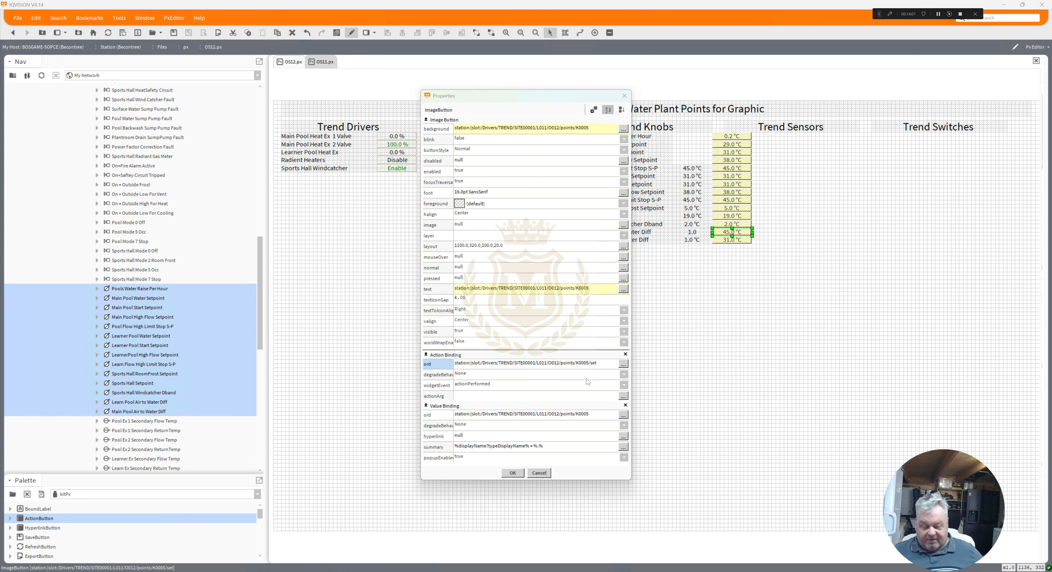
type("station:|slot:/Drivers/TREND/SITE00001/L011/O012/points/K0013")
type("/")
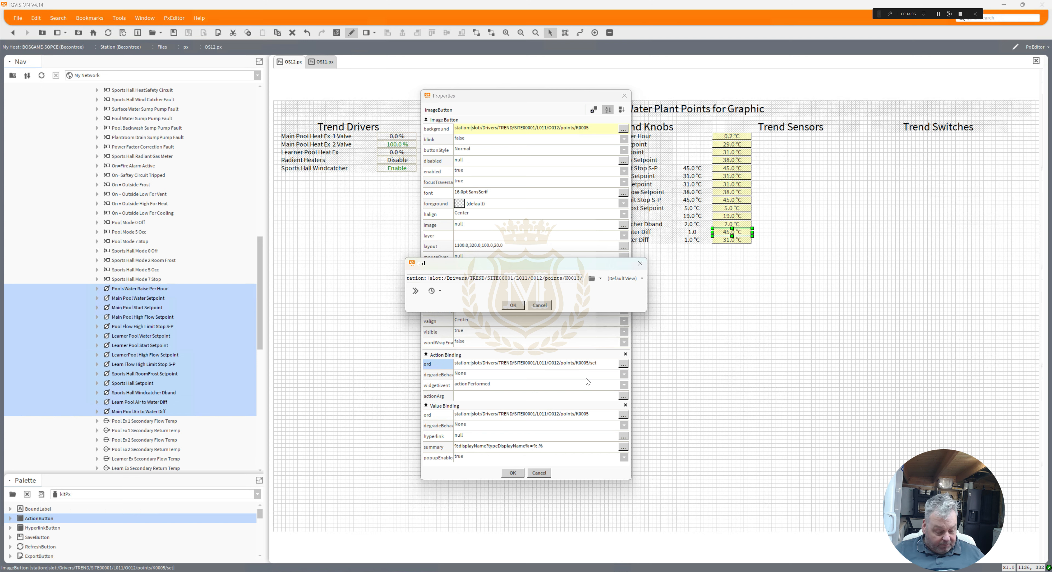
type("set")
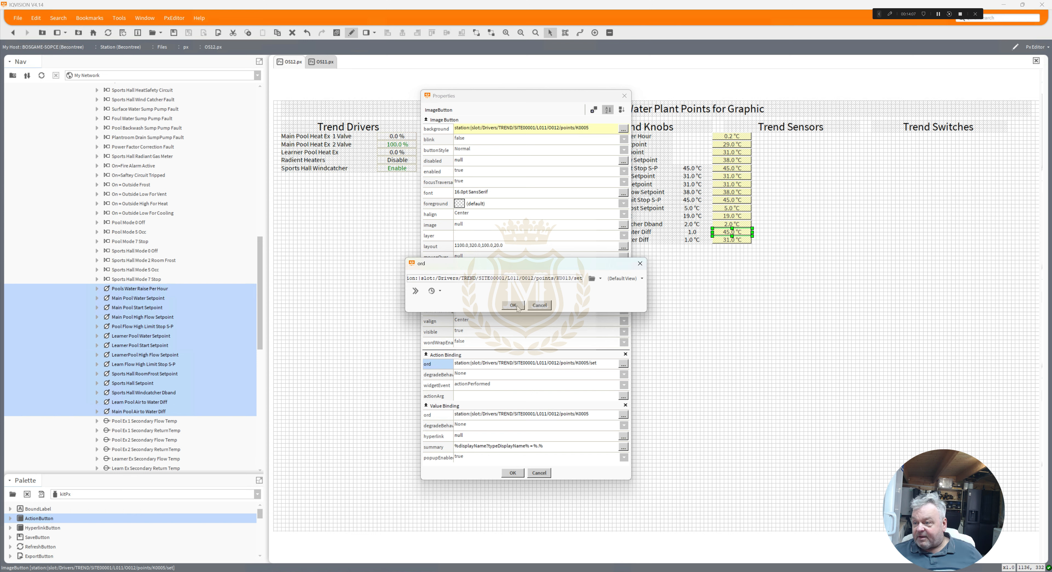
left_click(516, 305)
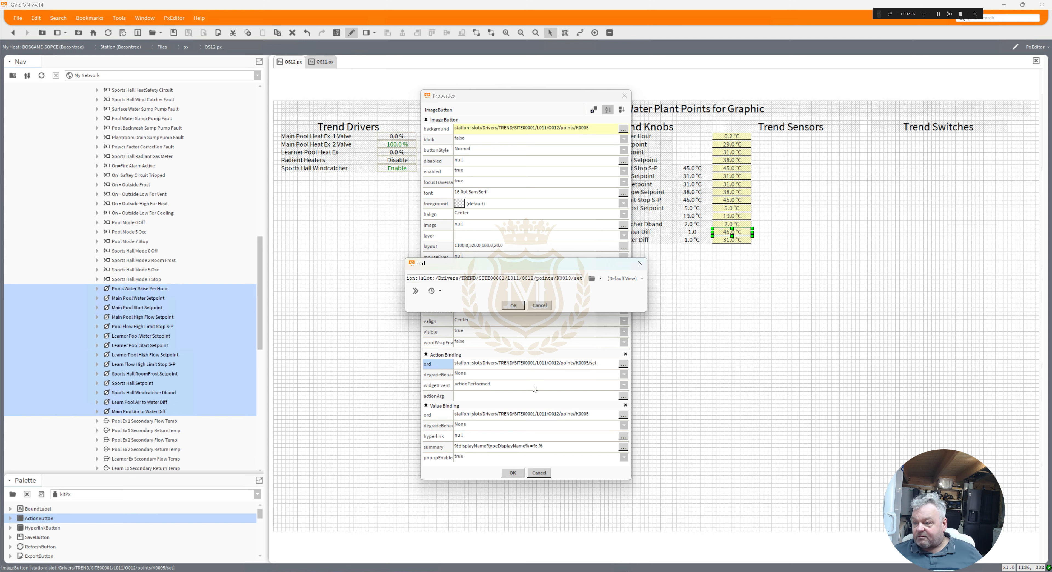
left_click(538, 416)
type("station:|slot:/Drivers/TREND/SITE00001/L011/O012/points/K0013")
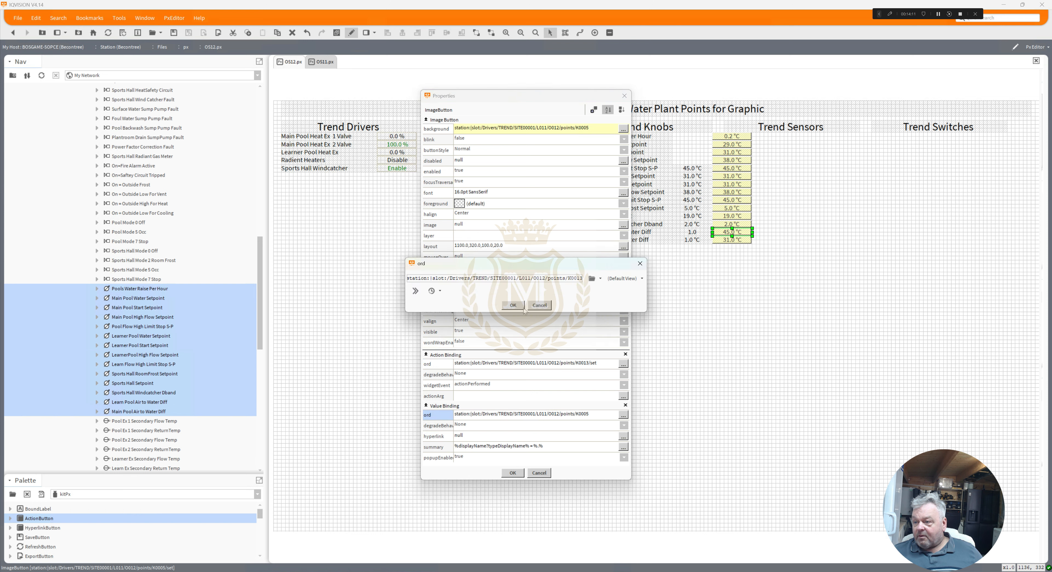
left_click(516, 306)
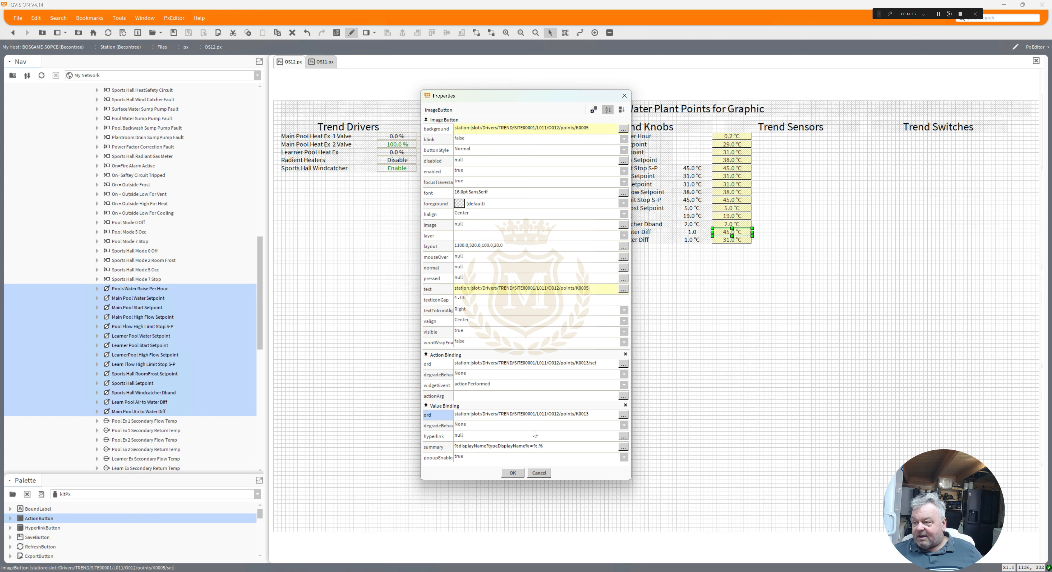
left_click(515, 473)
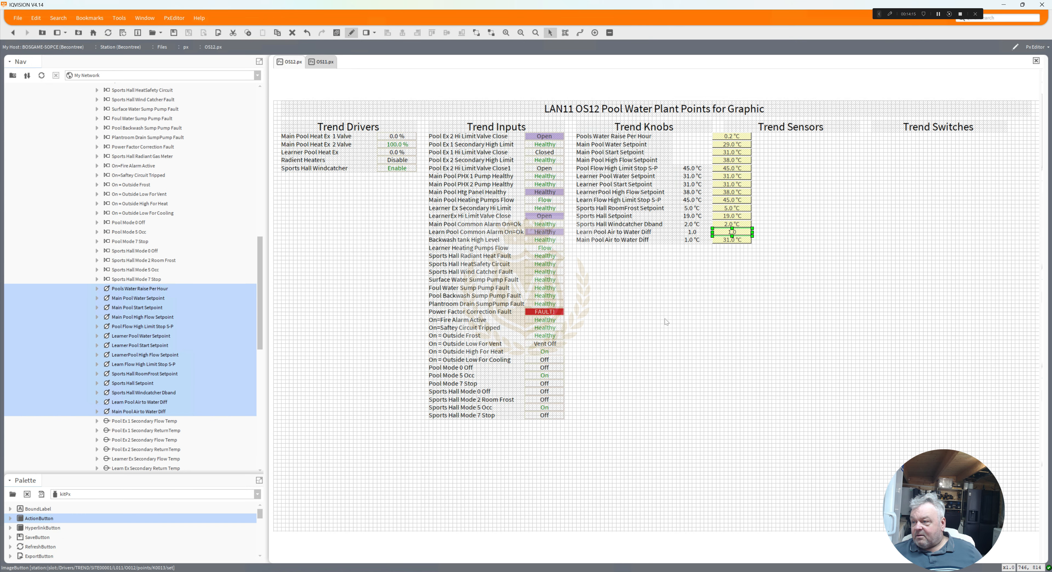
Step: Copy the binding ord from the plain Main Pool Air to Water Diff value label
left_click(692, 241)
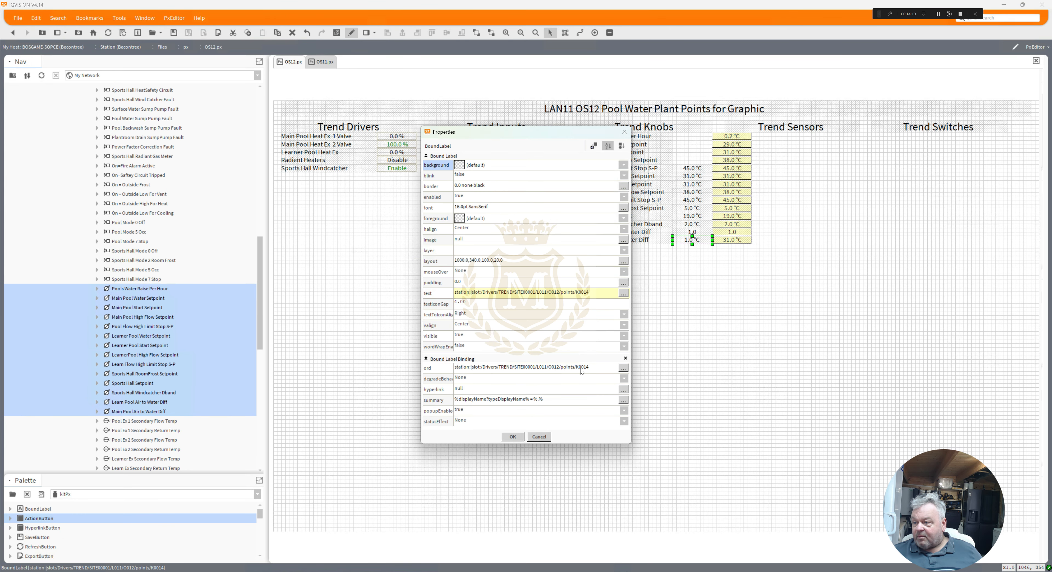
double_click(582, 370)
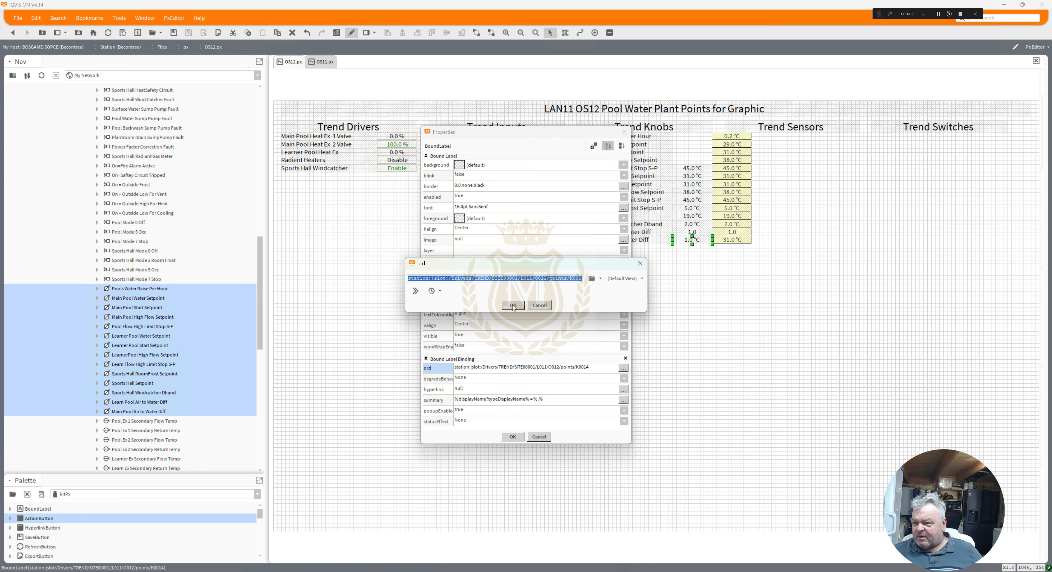
left_click(513, 305)
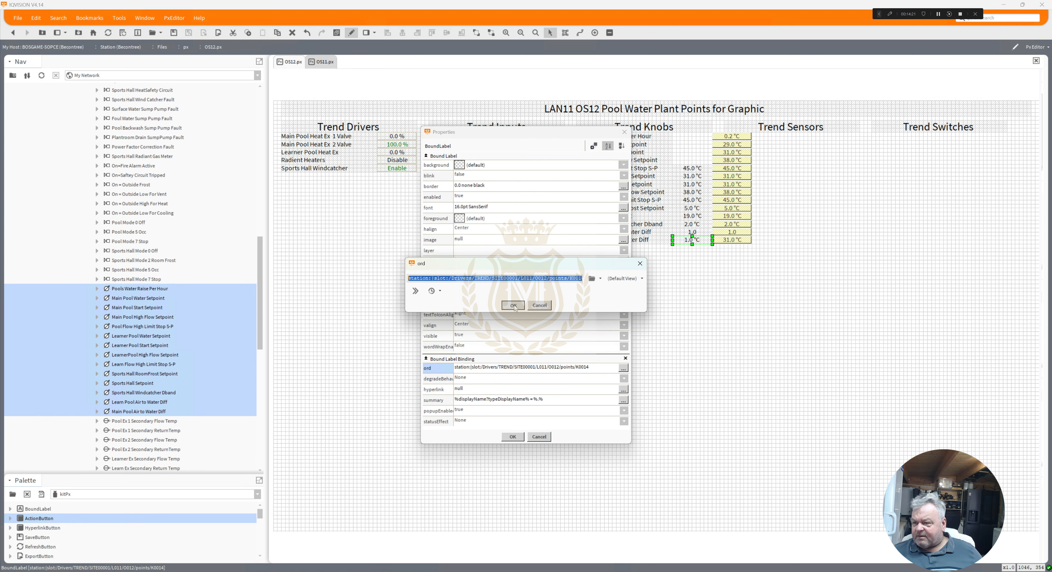
left_click(548, 436)
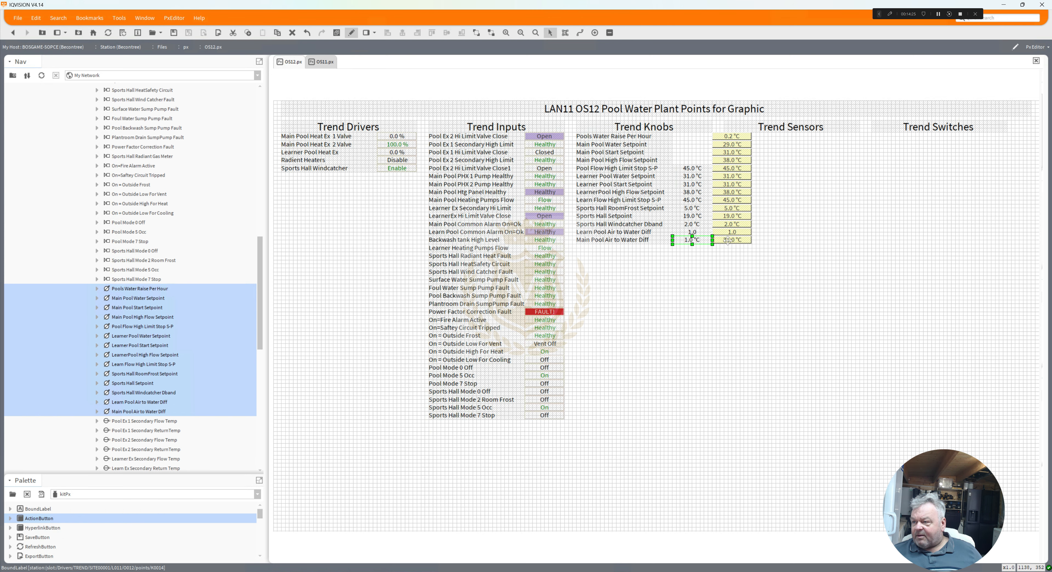
Step: Set the Main Pool Air to Water Diff button's action ord to OS12 K0014/set and its value ord to K0014, and apply the properties
left_click(728, 240)
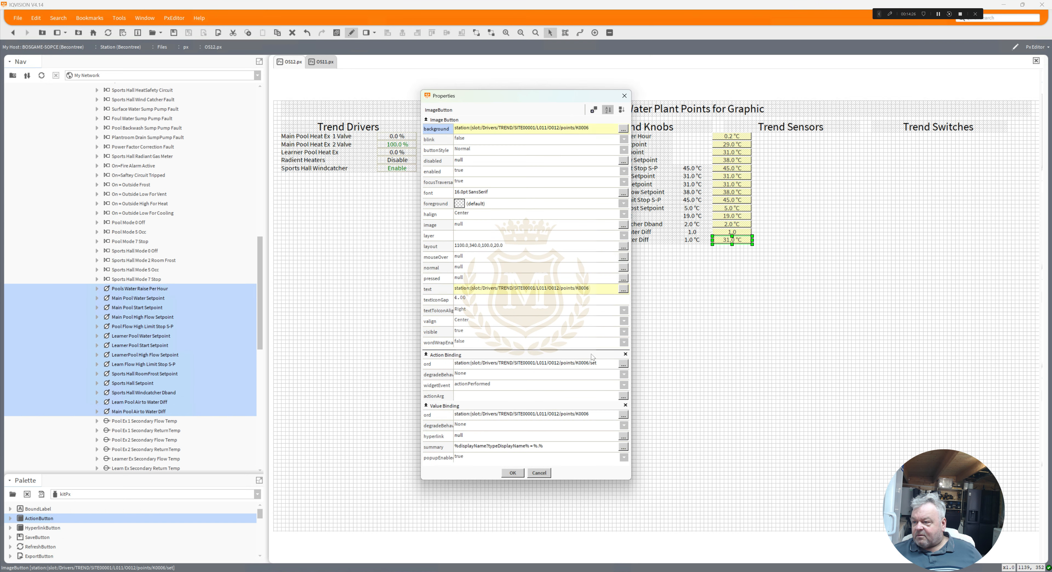
left_click(624, 363)
type("station:|slot:/Drivers/TREND/SITE00001/L011/O012/points/K0014")
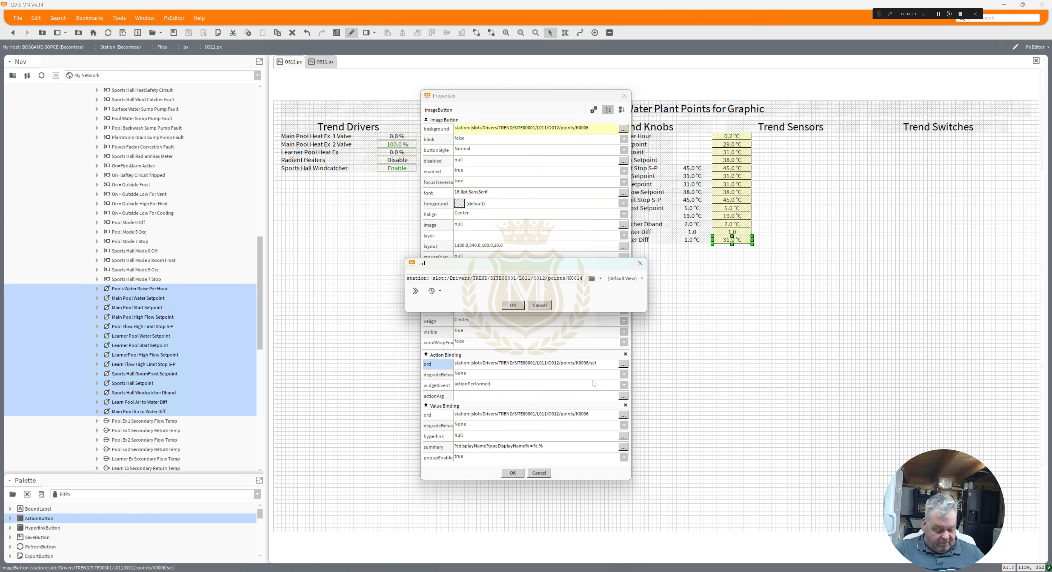
type("/set")
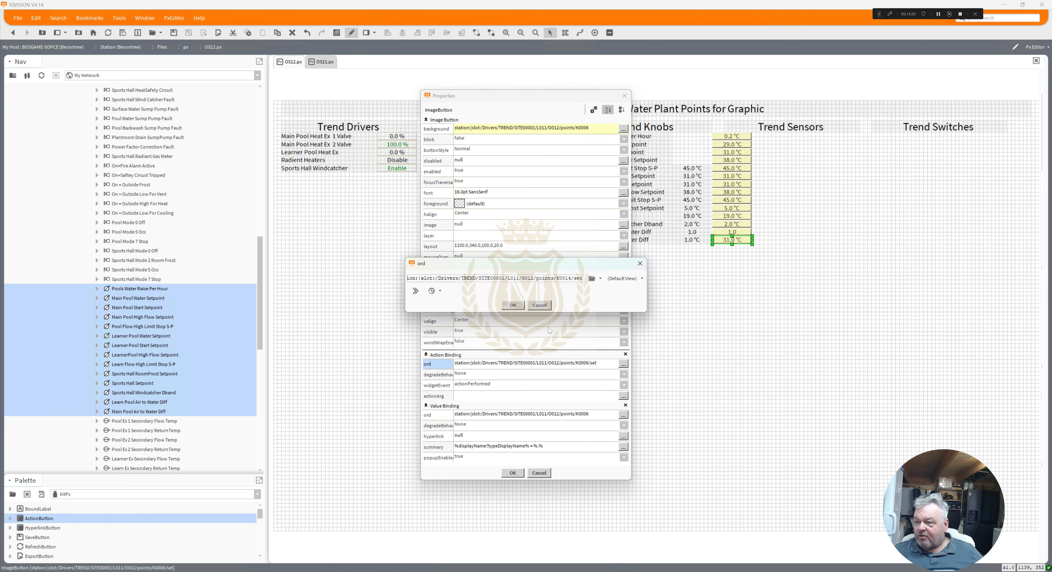
left_click(513, 305)
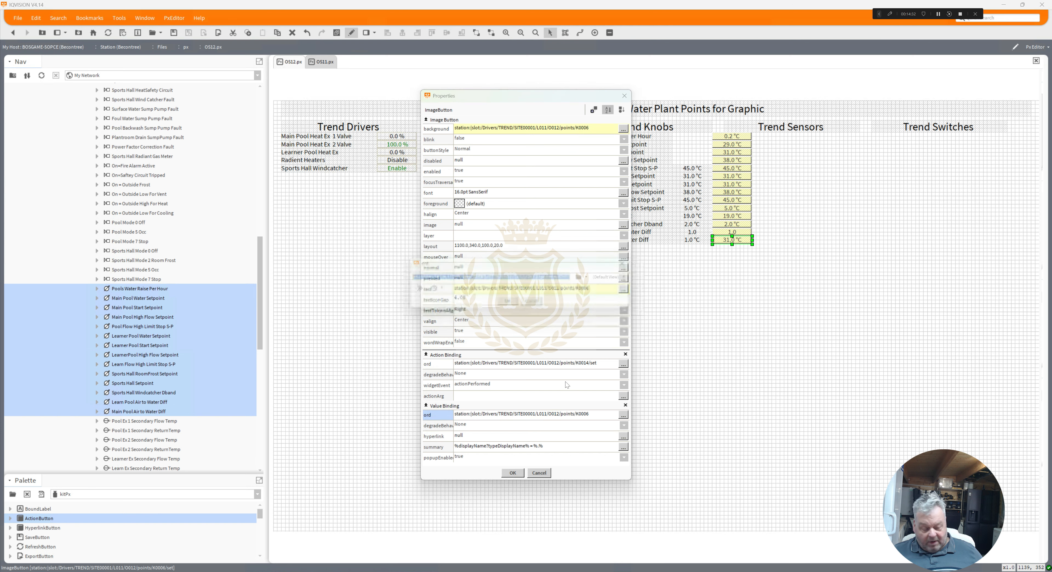
type("station:|slot:/Drivers/TREND/SITE00001/L011/O012/points/K0014")
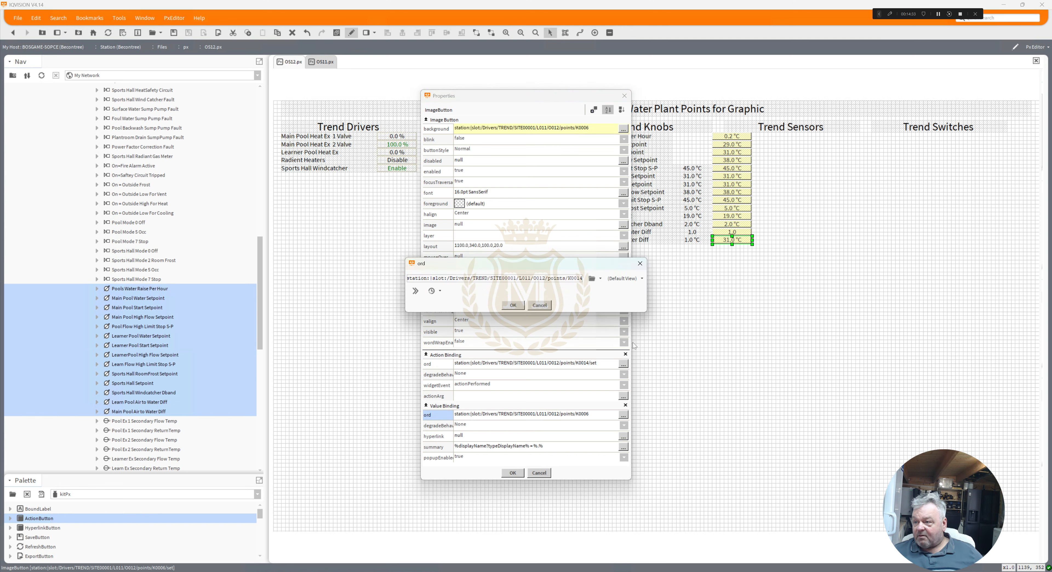
left_click(513, 306)
left_click(513, 473)
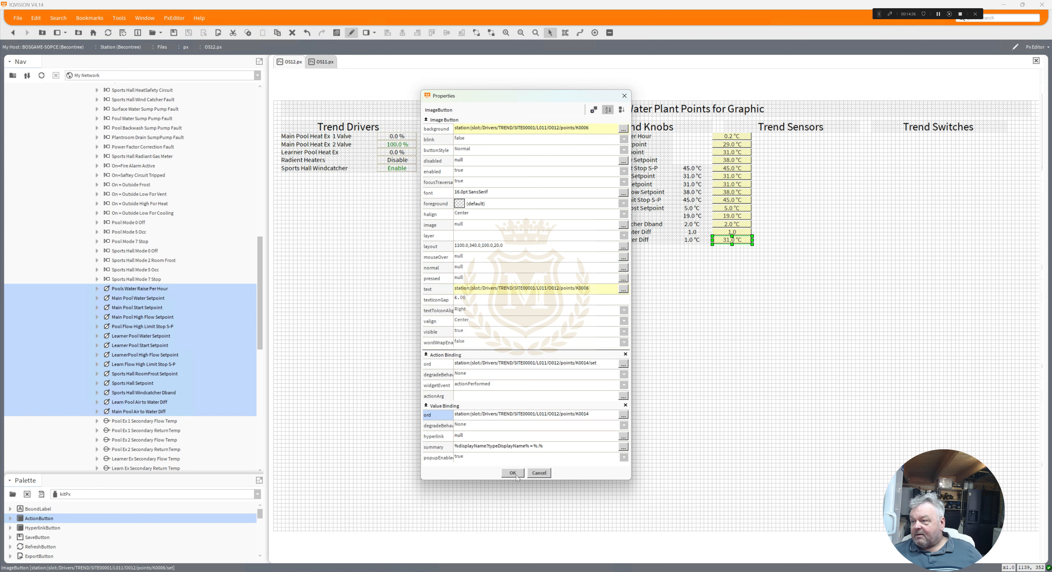
Step: Delete the remaining plain Trend Knobs value labels and move the column of value buttons into their place beside the point names
left_click_drag(719, 259, 673, 157)
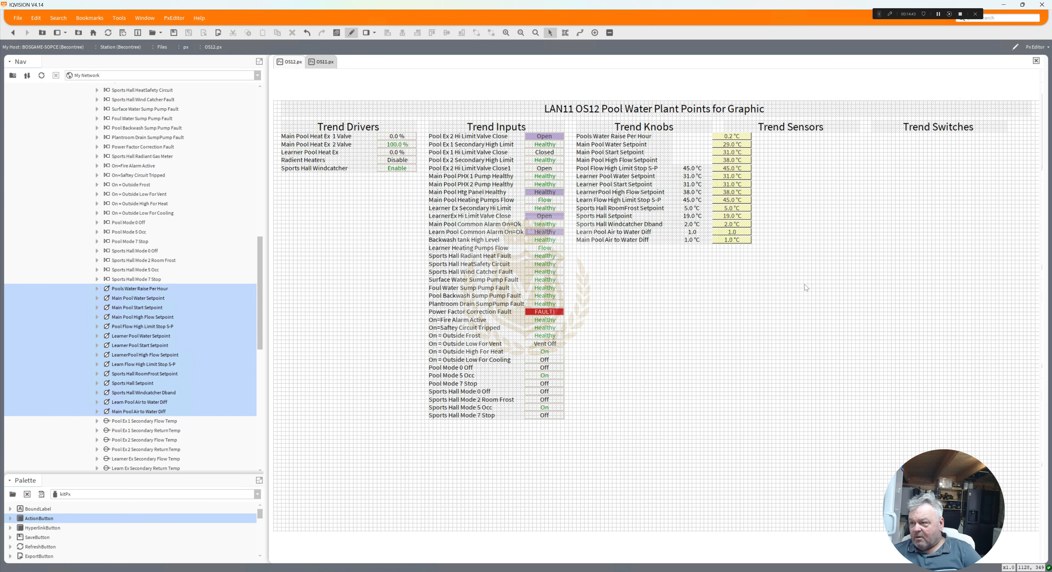
left_click_drag(734, 258, 669, 156)
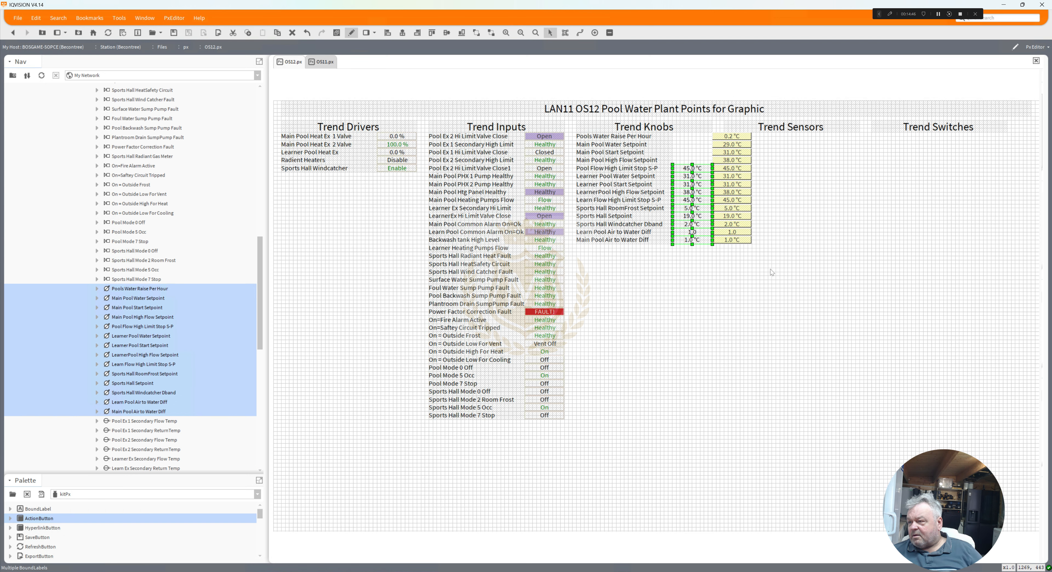
key("Delete")
left_click_drag(771, 270, 688, 138)
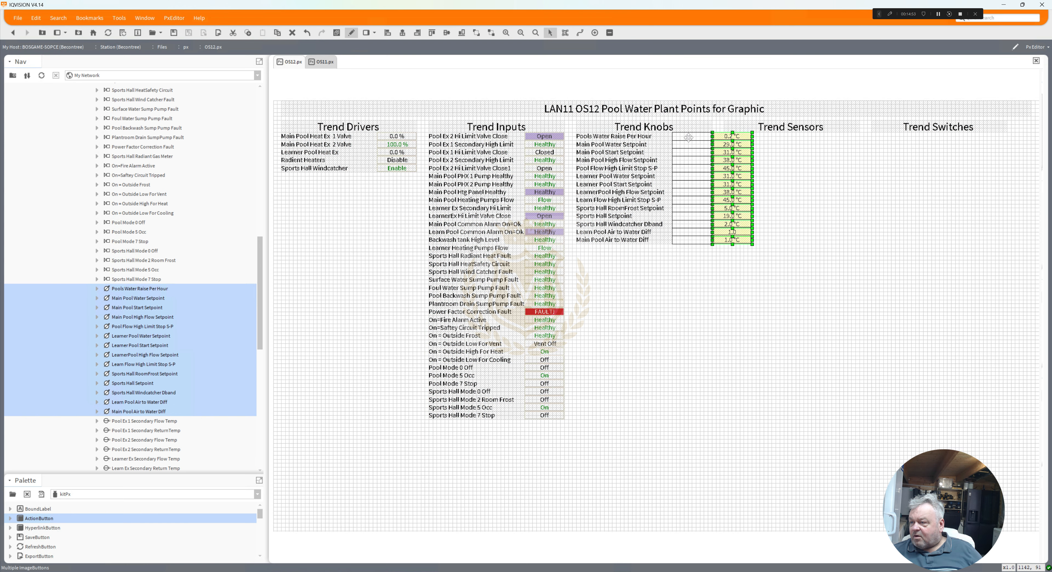
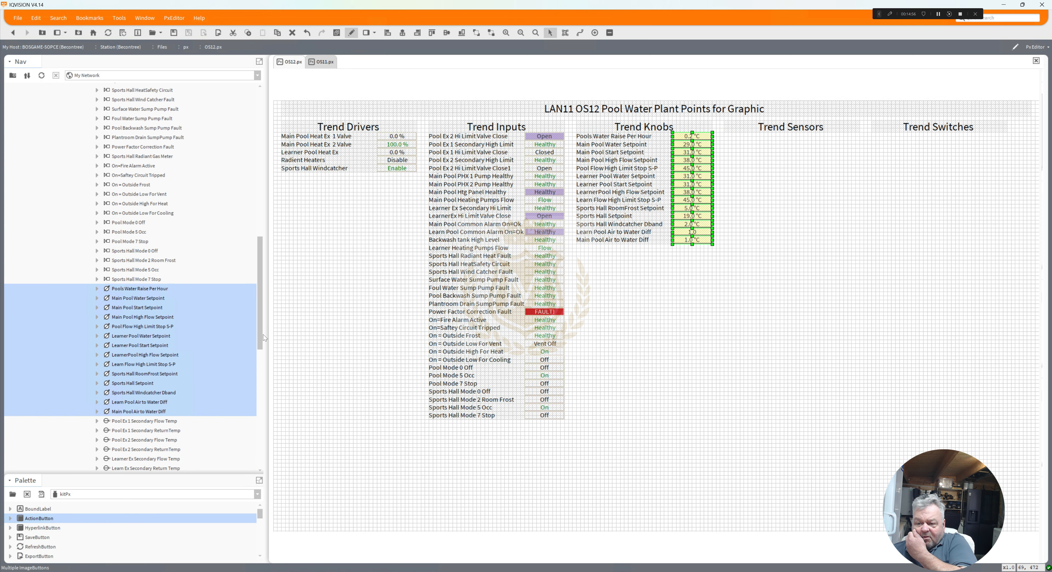
Step: Add the OS12 sensor points from Pool Ex 1 Secondary Flow Temp to Monthly Sport Heater Gas Used to the graphic to start making their widgets
scroll(264, 351, "down", 1)
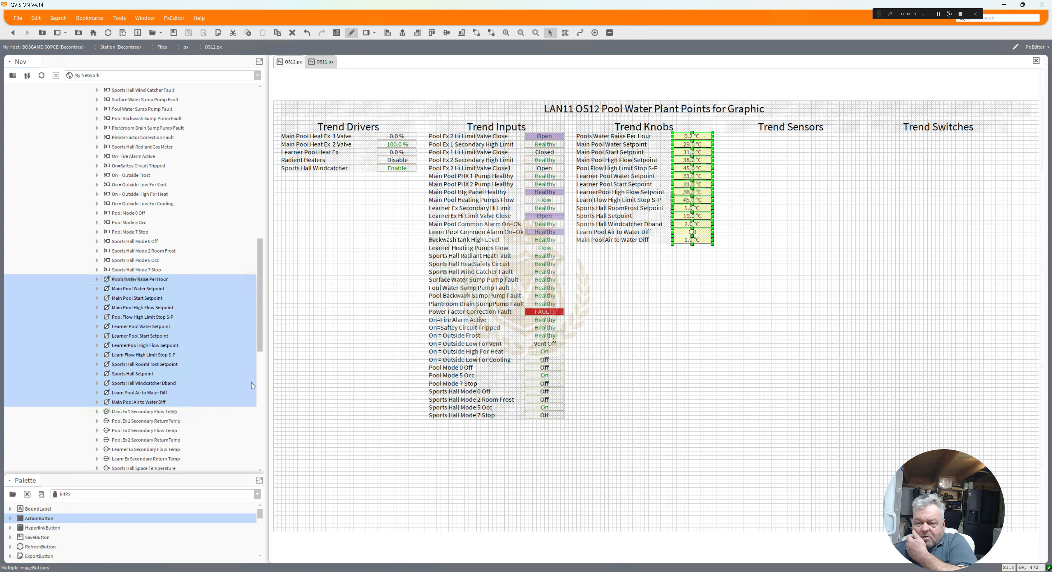
scroll(252, 382, "down", 5)
scroll(139, 266, "down", 3)
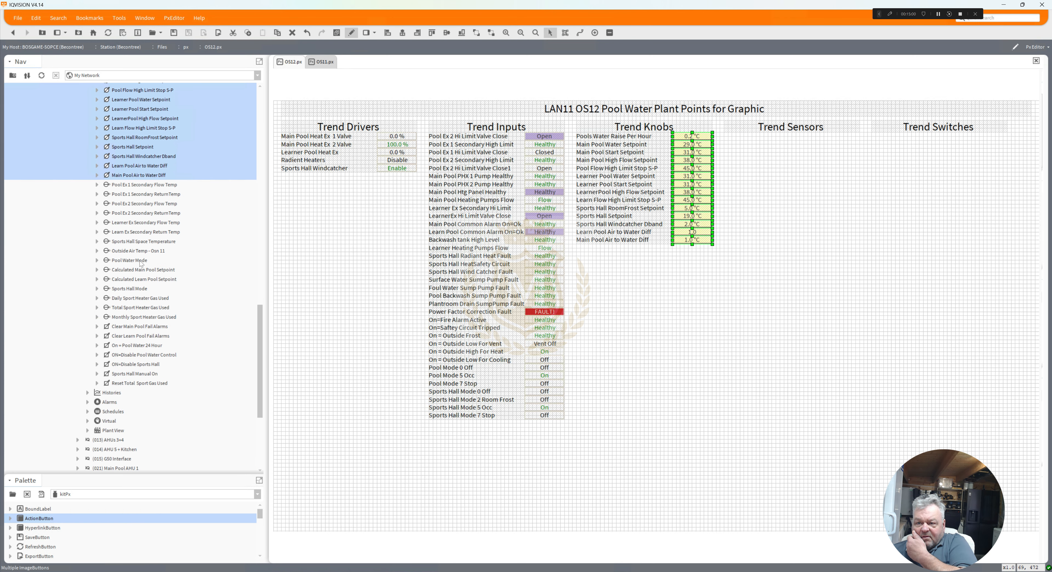
left_click(138, 186)
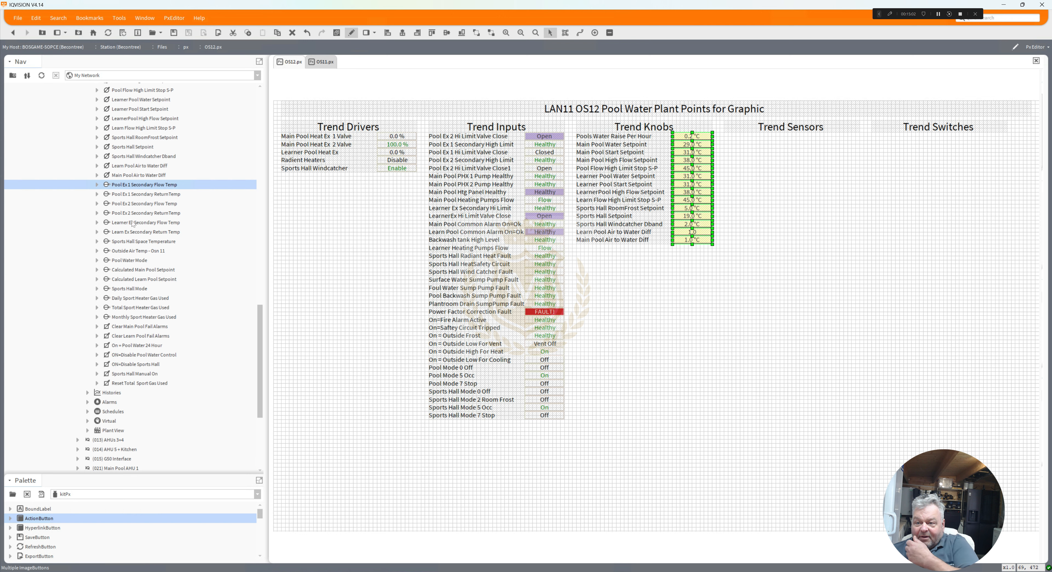
left_click(132, 317, "shift")
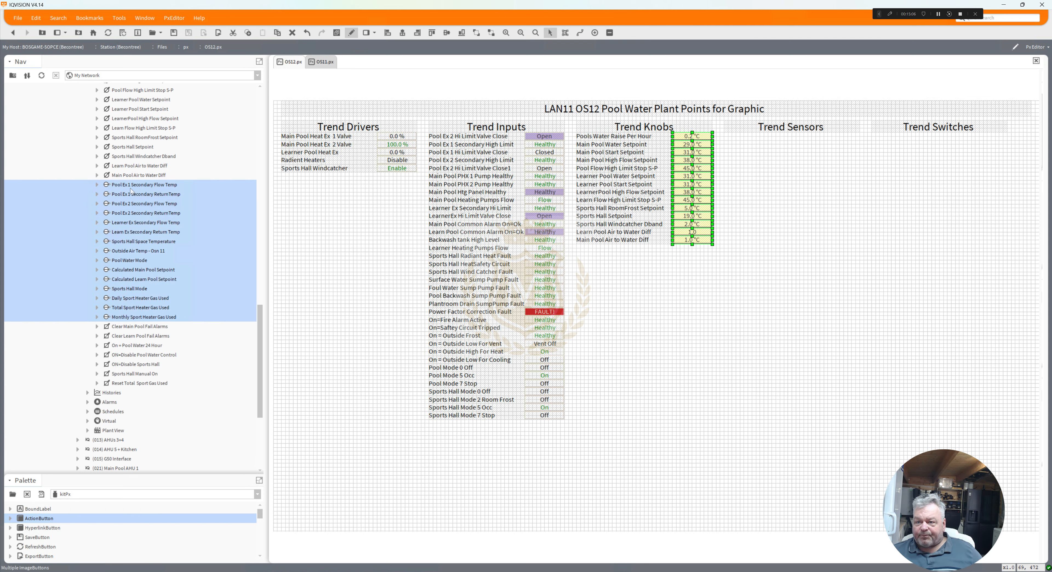
left_click_drag(130, 185, 753, 256)
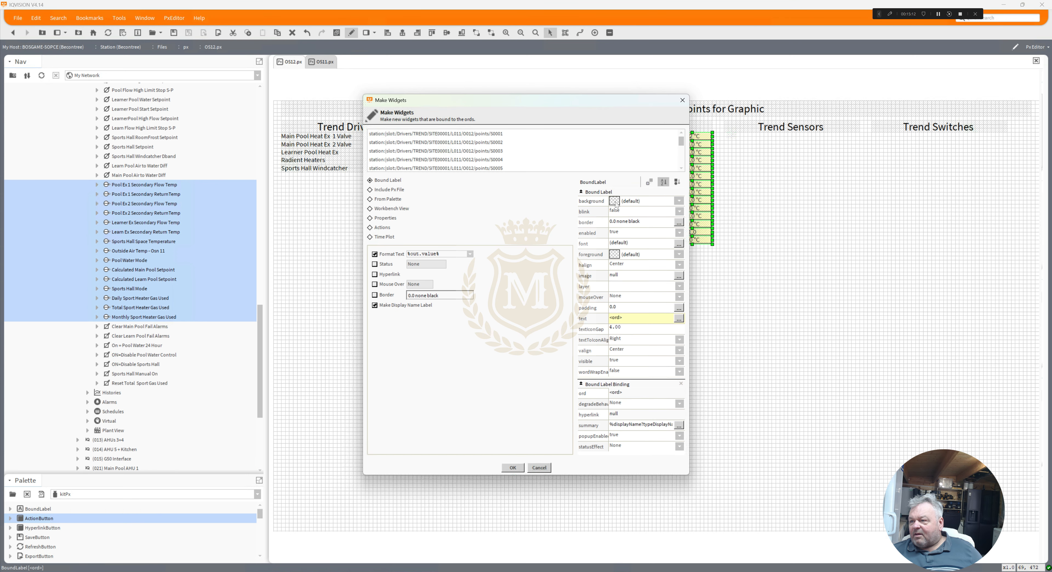
Step: Animate the sensor labels' background with the I Status To Simple converter and apply the background status colours
right_click(615, 201)
left_click(629, 206)
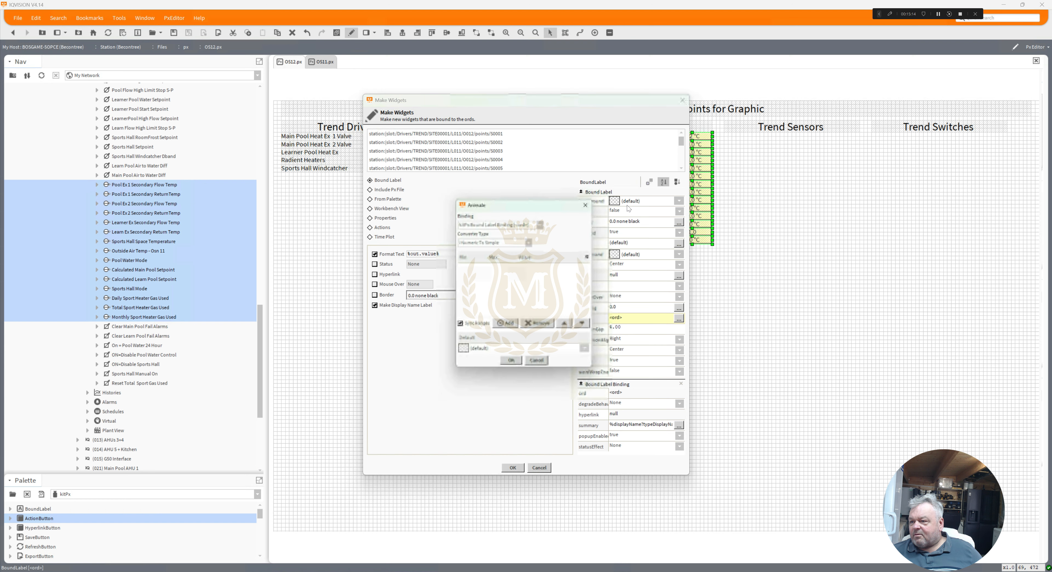
left_click(531, 243)
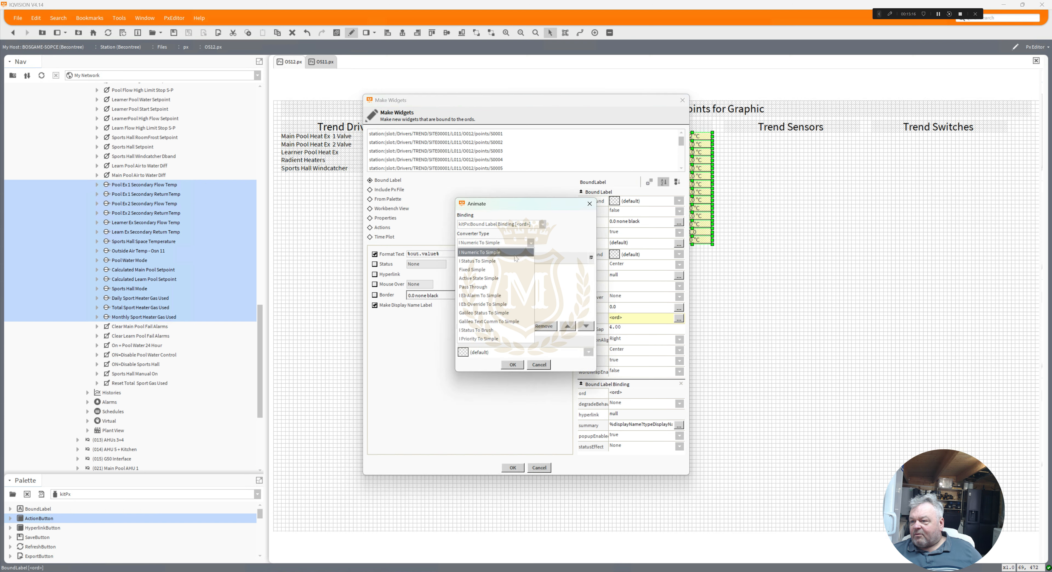
left_click(490, 261)
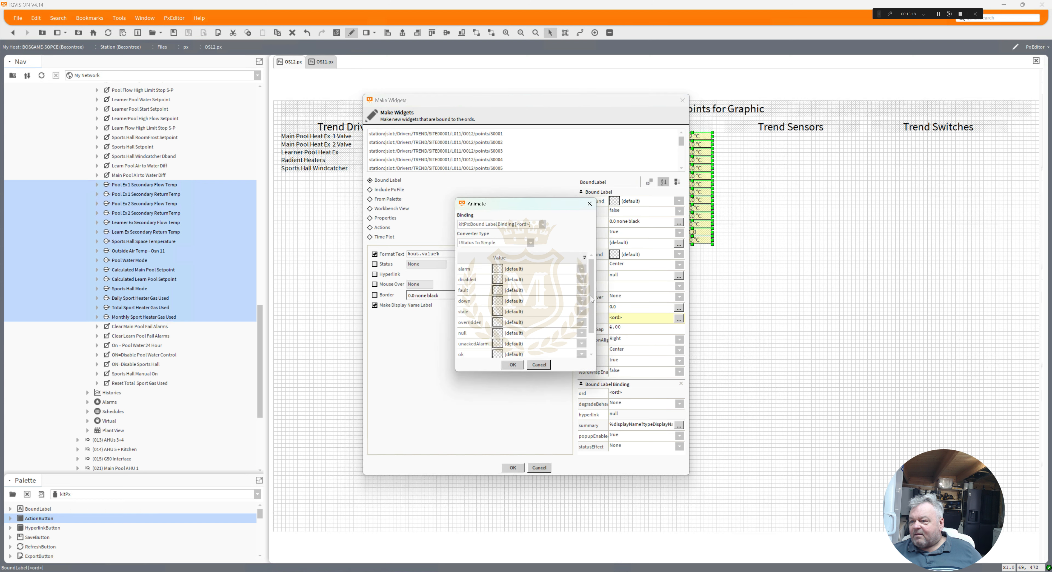
scroll(591, 298, "down", 2)
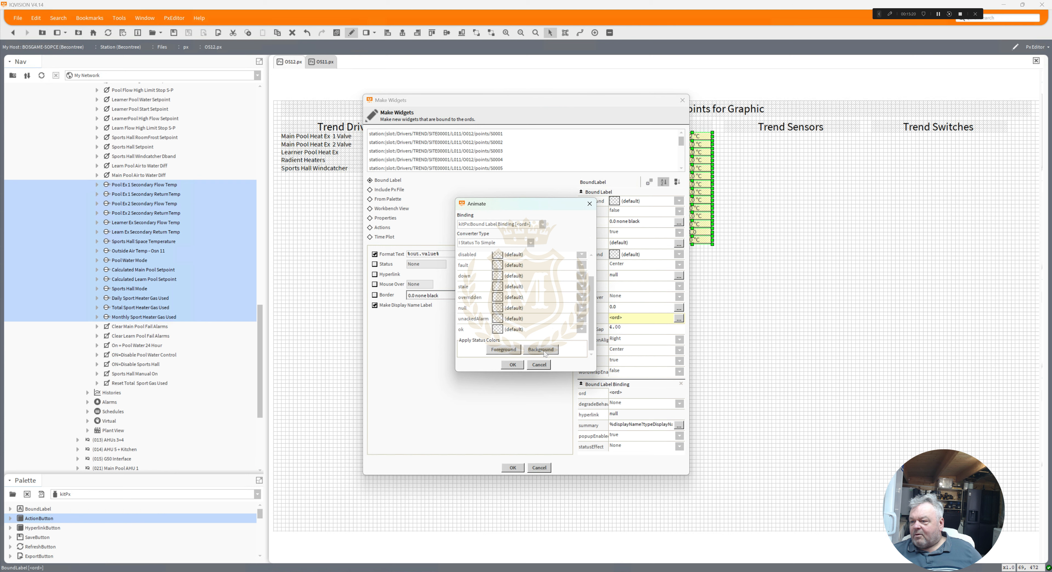
left_click(543, 351)
Step: Set the ok, unackedAlarm and null background colours to light green #c0ffc0 and apply the background animation
left_click(500, 329)
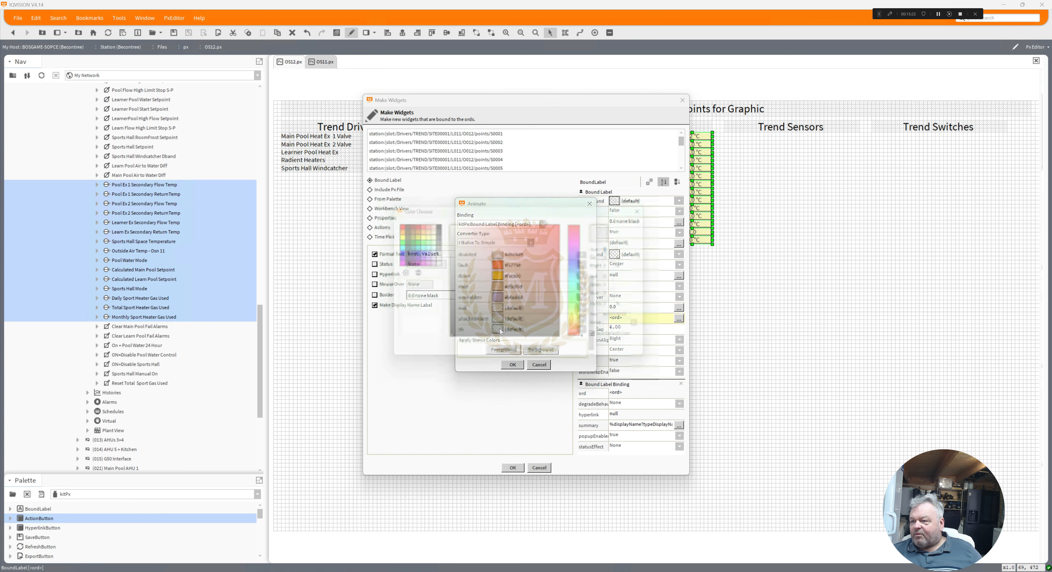
left_click(432, 243)
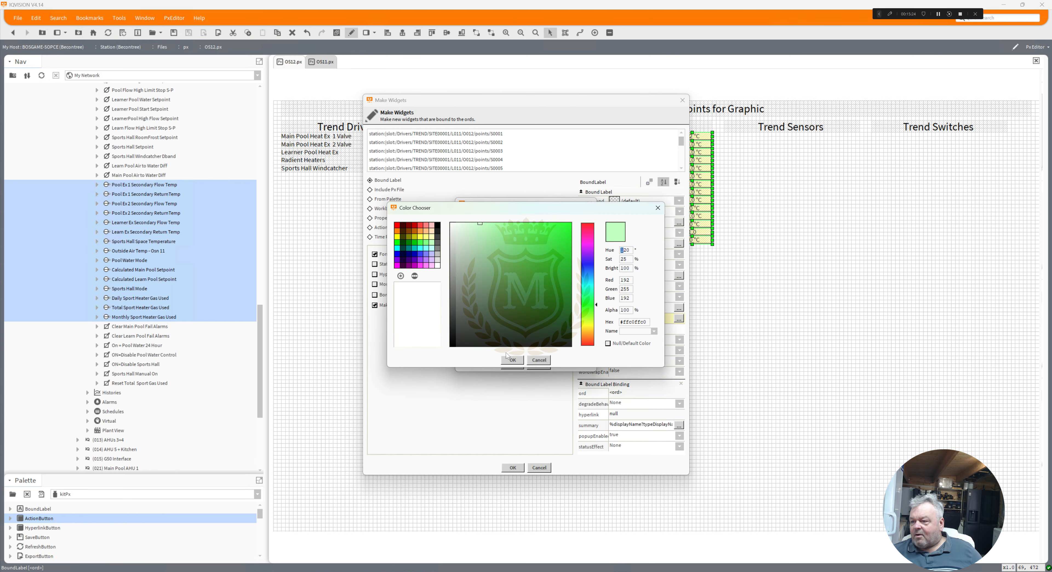
left_click(512, 360)
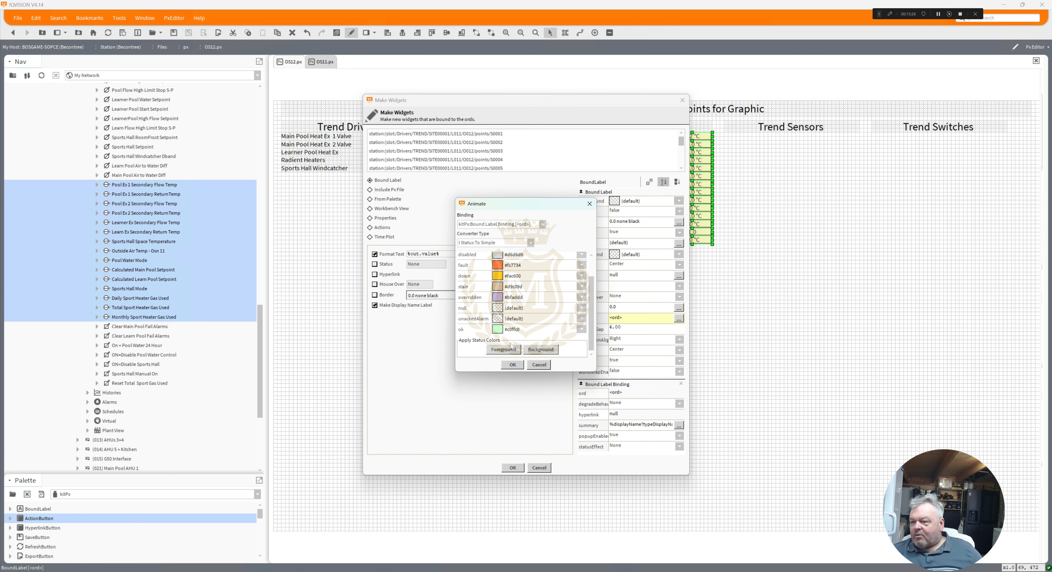
left_click(499, 319)
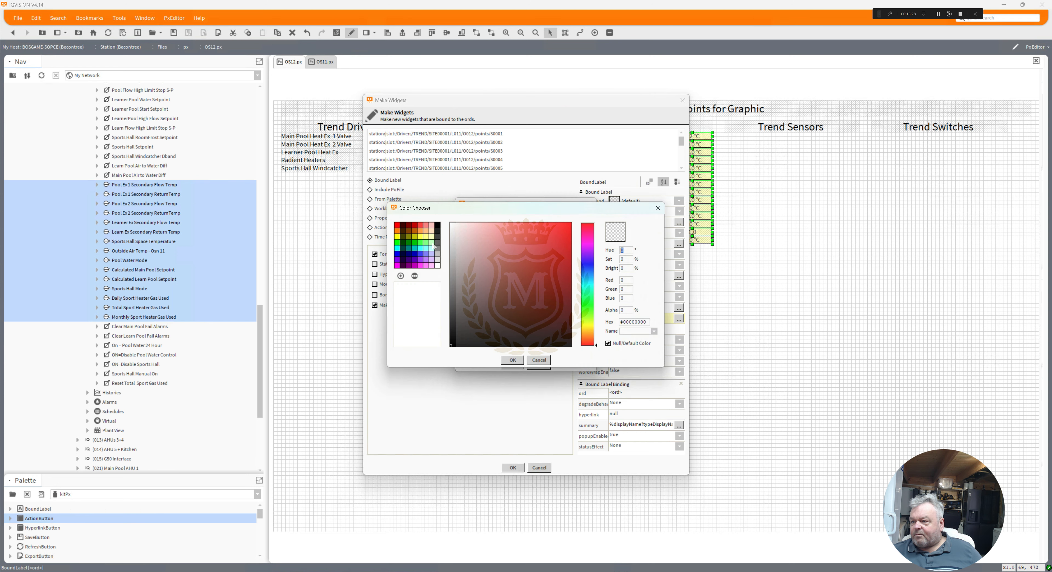
left_click(432, 244)
left_click(512, 360)
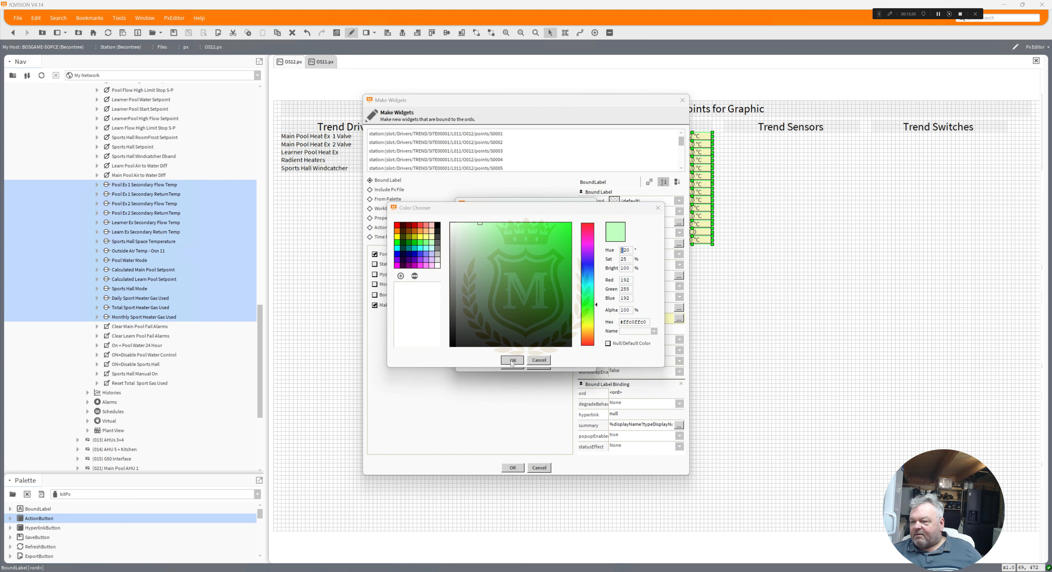
left_click(499, 309)
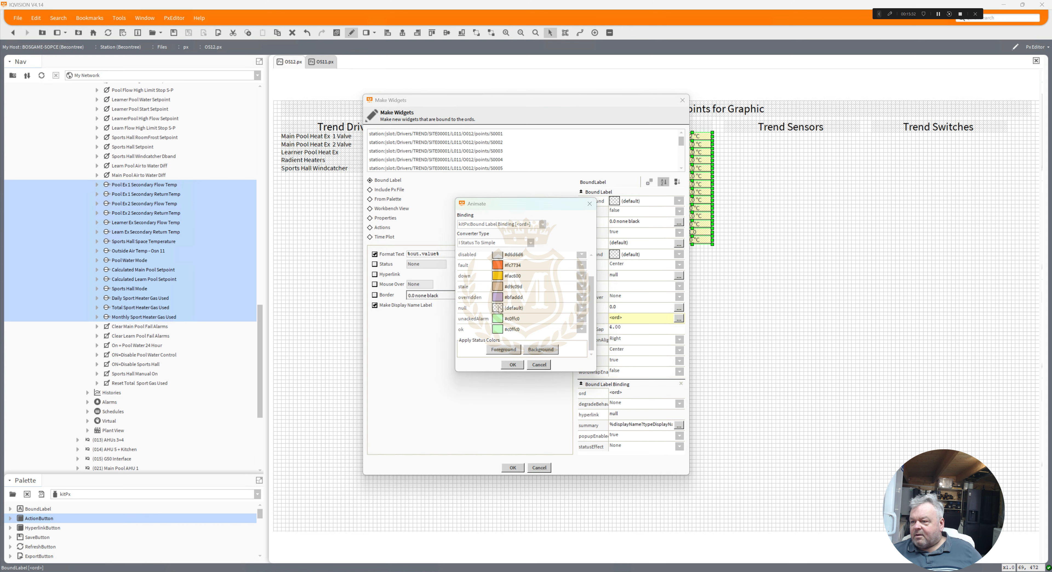
left_click(433, 243)
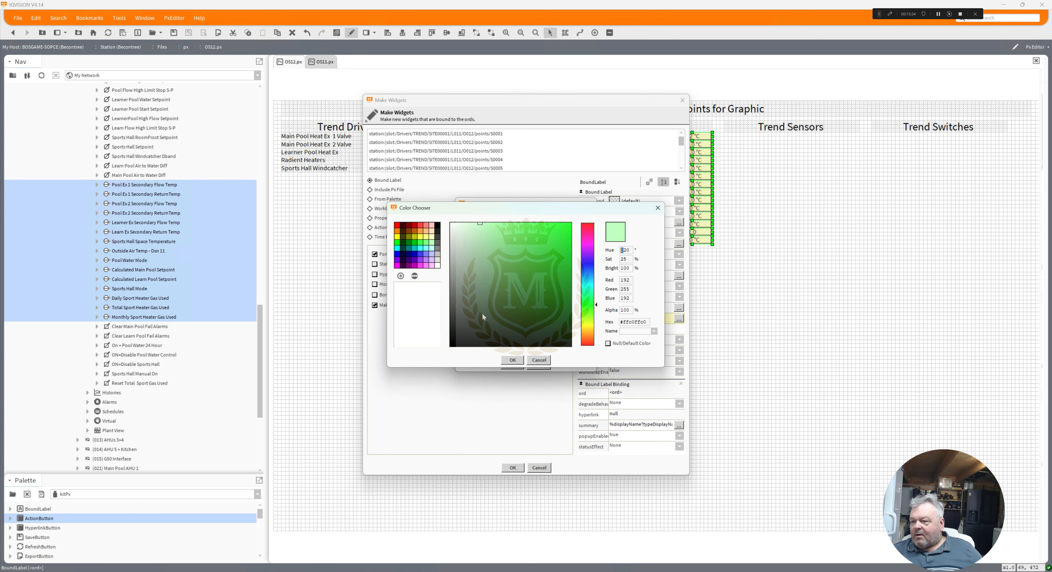
left_click(513, 362)
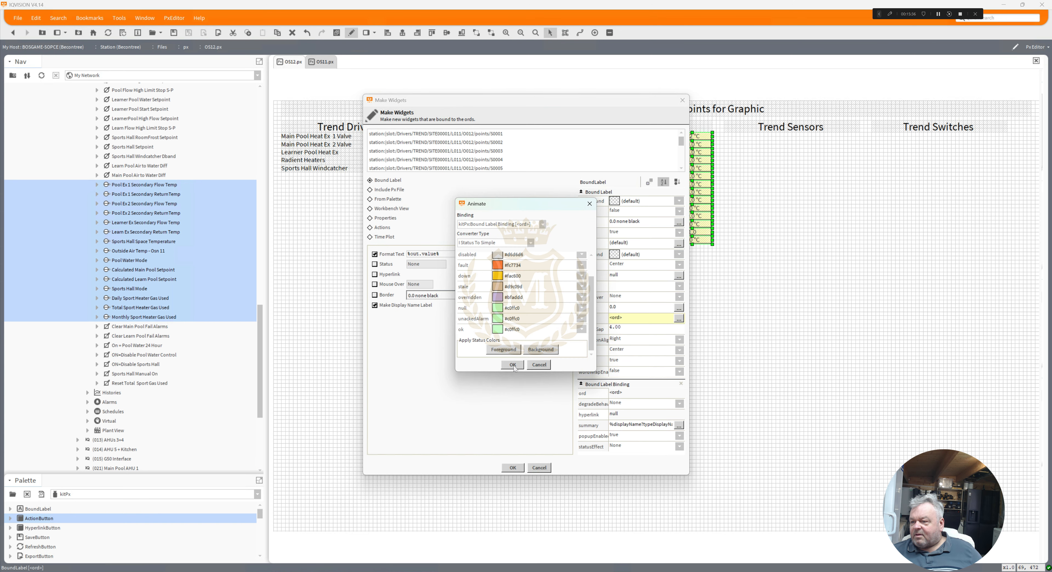
left_click(512, 365)
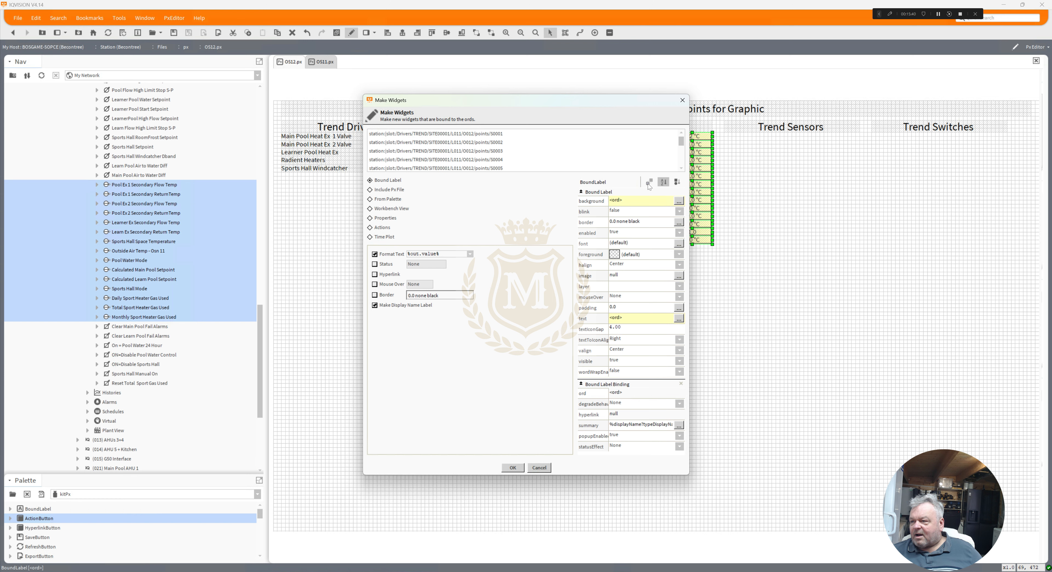
Step: Give the sensor bound labels a Groove border with all sides the same
left_click(618, 225)
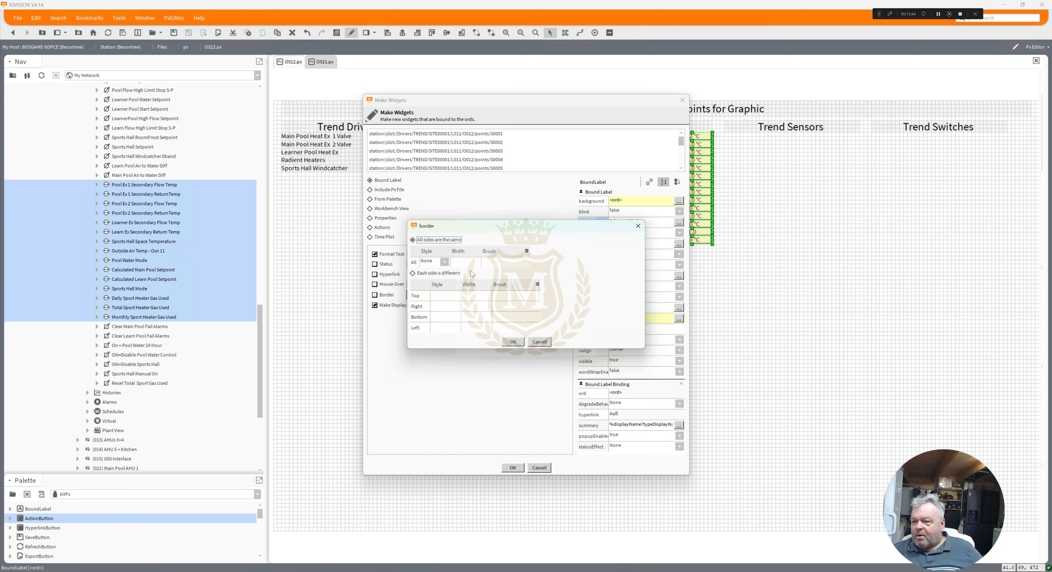
left_click(450, 267)
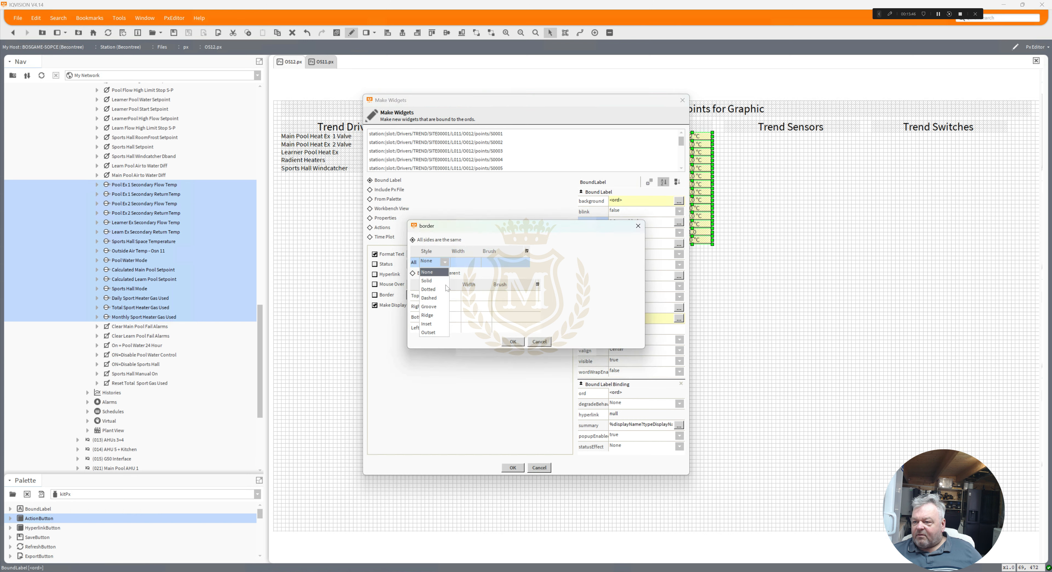
left_click(433, 307)
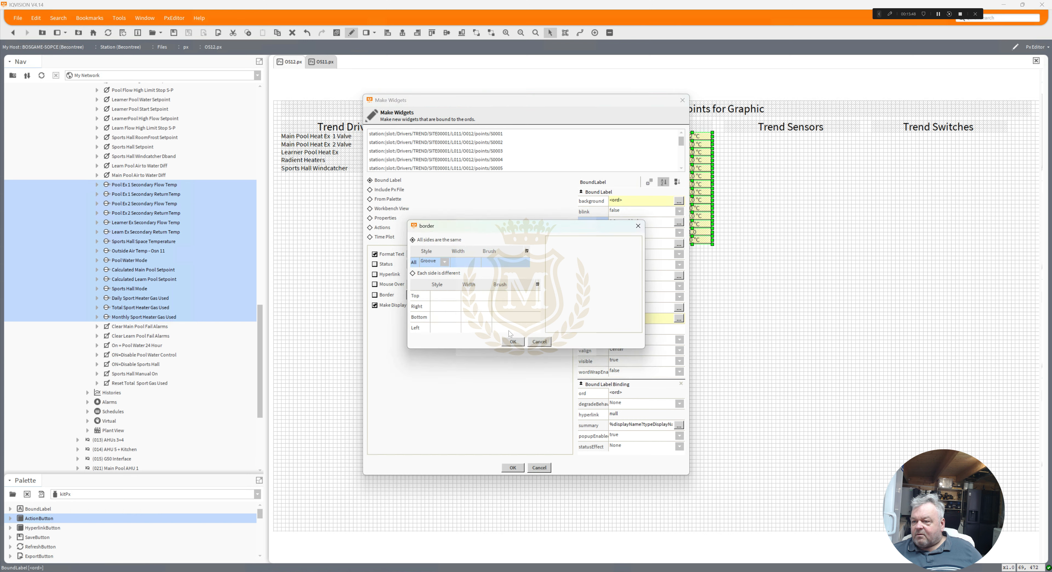
left_click(511, 342)
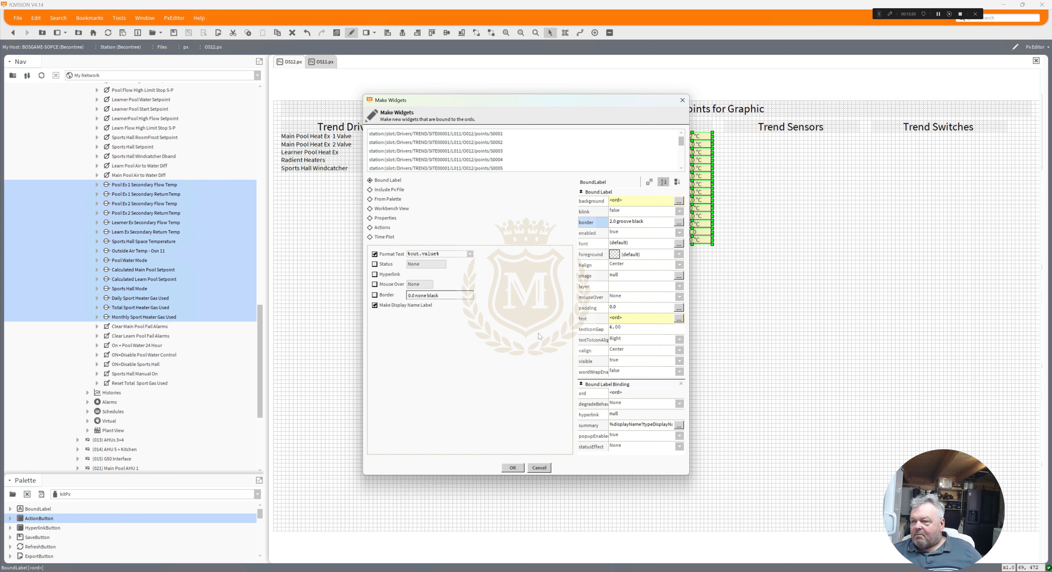
Step: Animate the sensor labels' foreground with the I Status To Simple converter and apply the background status colours
right_click(615, 258)
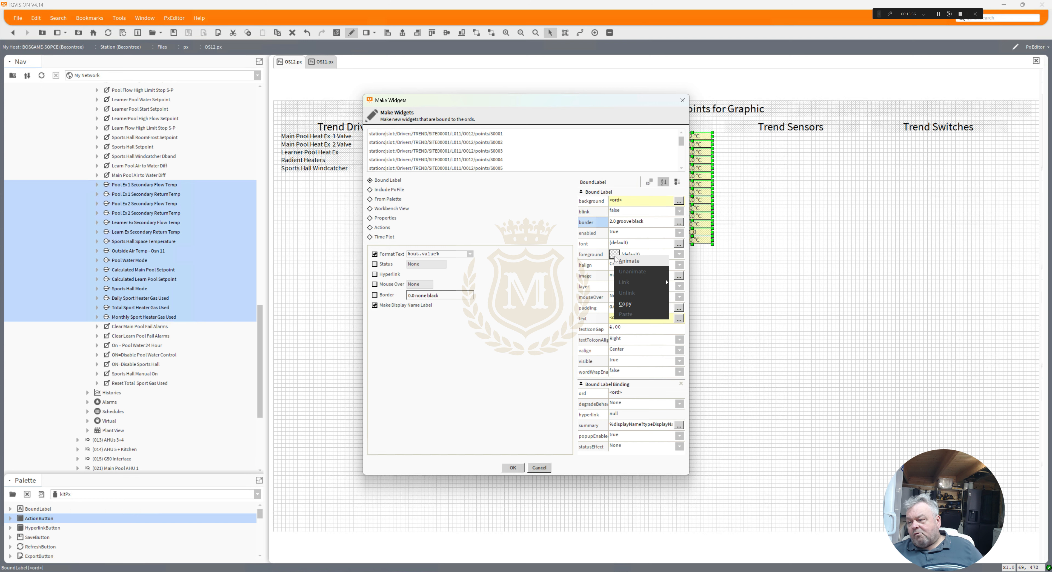
left_click(628, 262)
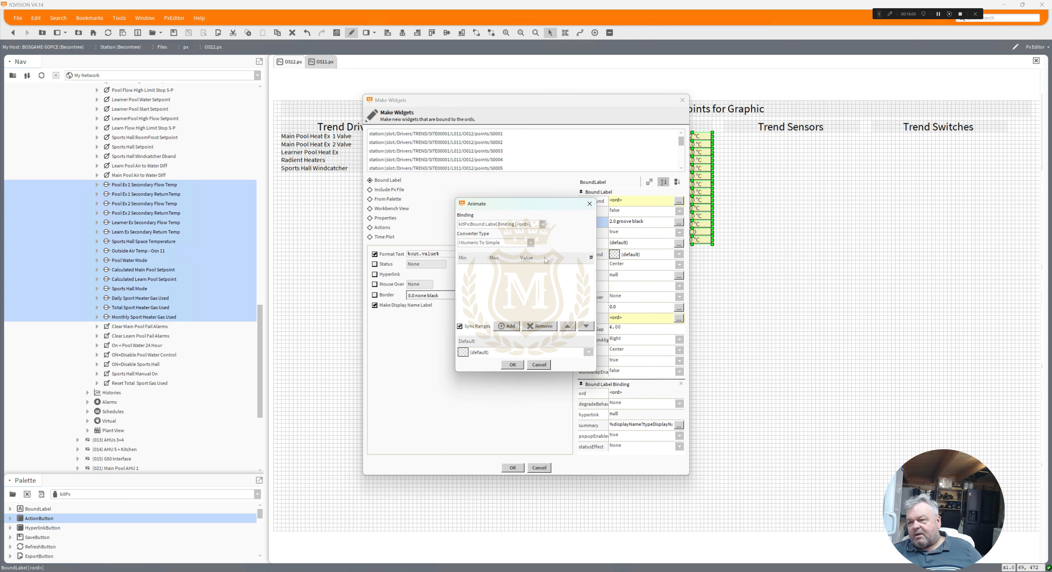
left_click(532, 246)
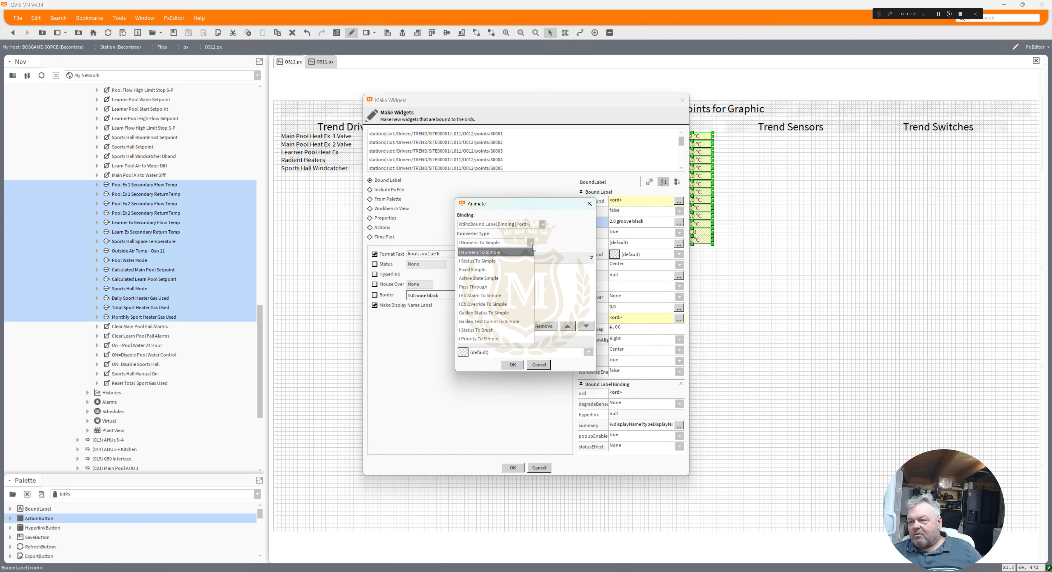
left_click(525, 262)
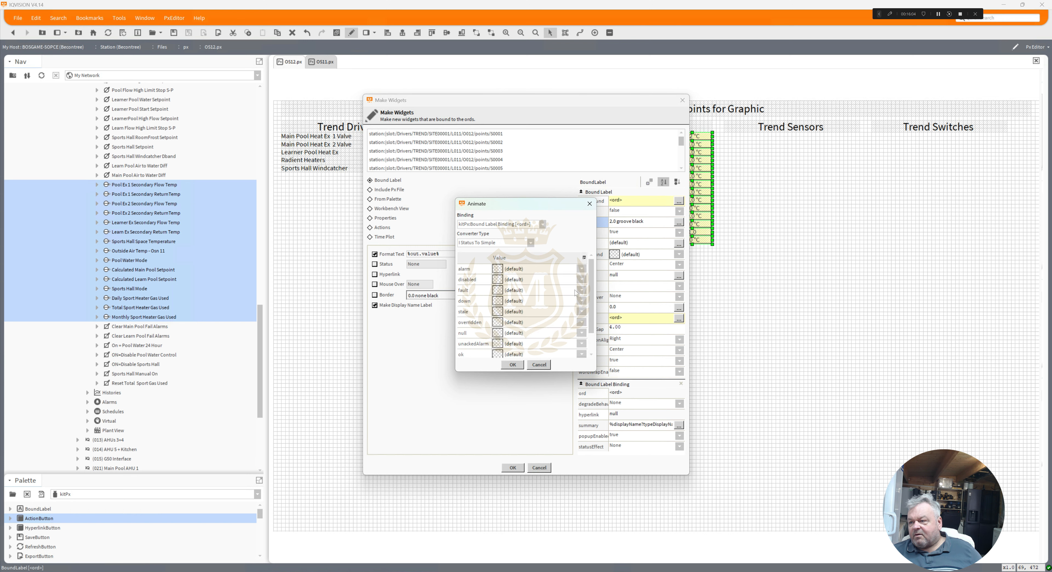
scroll(593, 299, "down", 2)
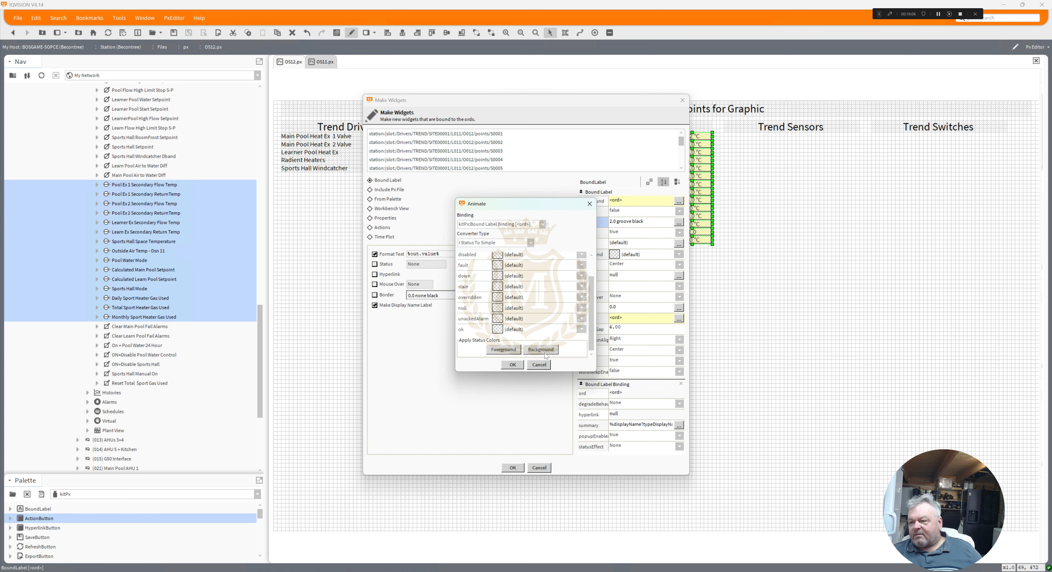
left_click(545, 354)
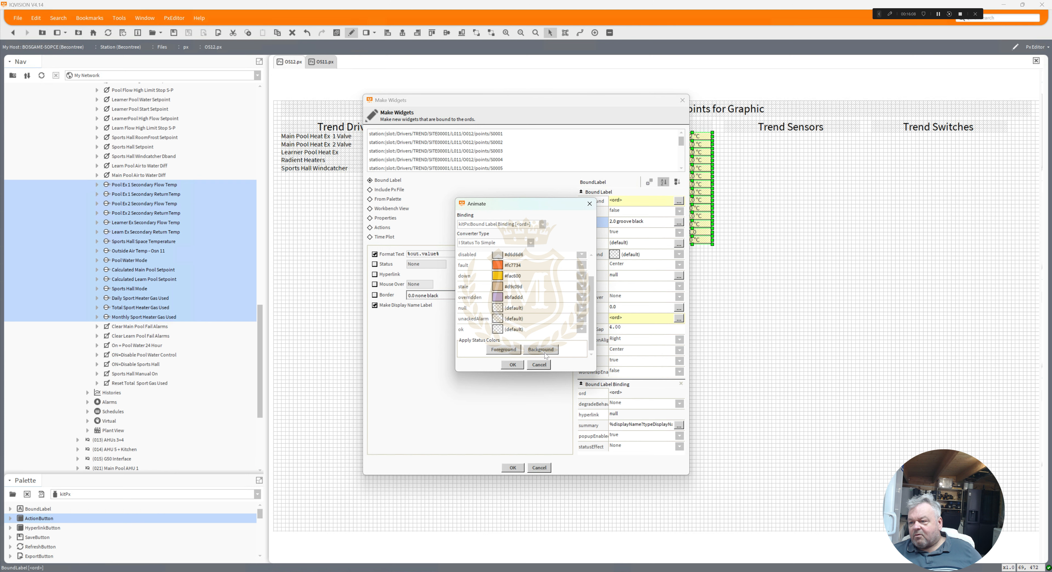
left_click(513, 366)
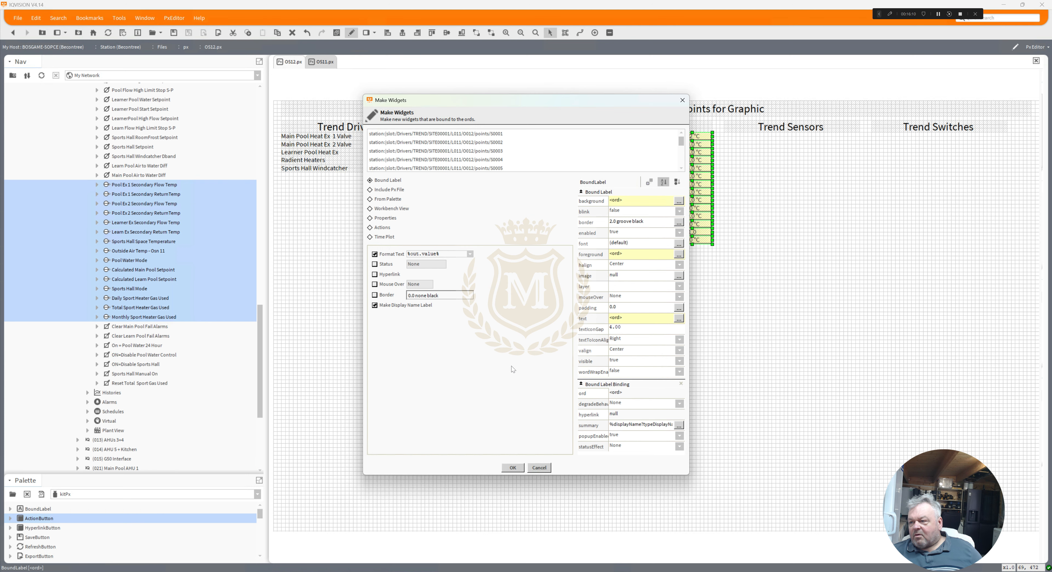
Step: Set the sensor labels' mouse-over effect to Highlight and create the widgets on the graphic
left_click(614, 297)
left_click(617, 325)
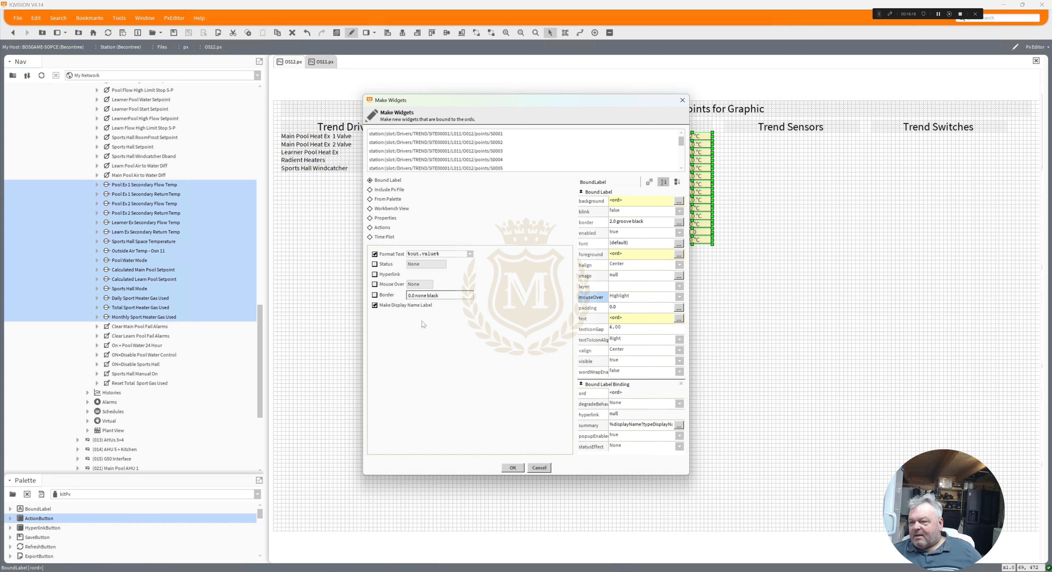
left_click(513, 469)
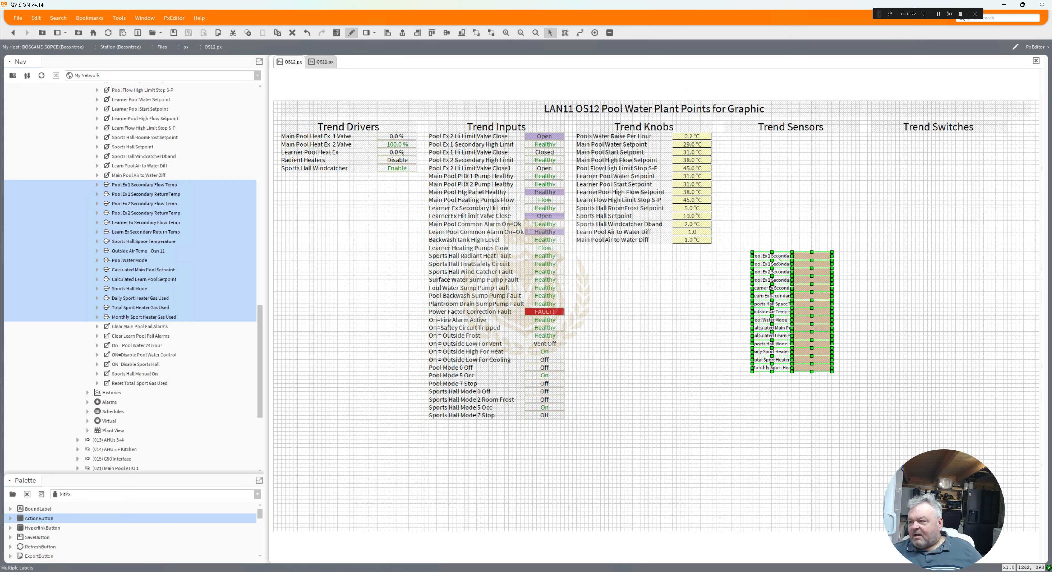
Step: Set the font of all the new sensor name and value labels to 16 pt SansSerif
right_click(777, 258)
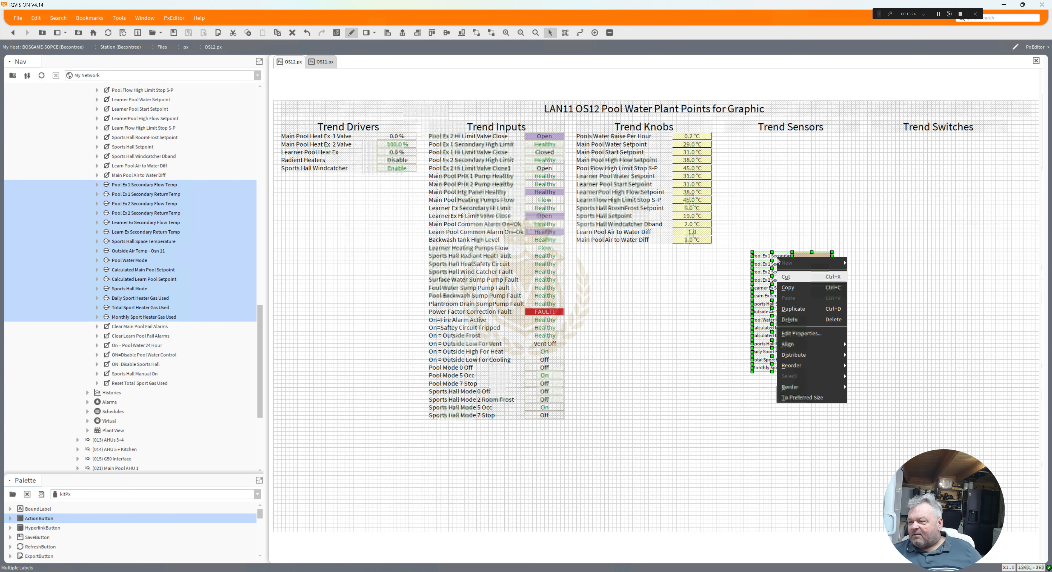
left_click(802, 334)
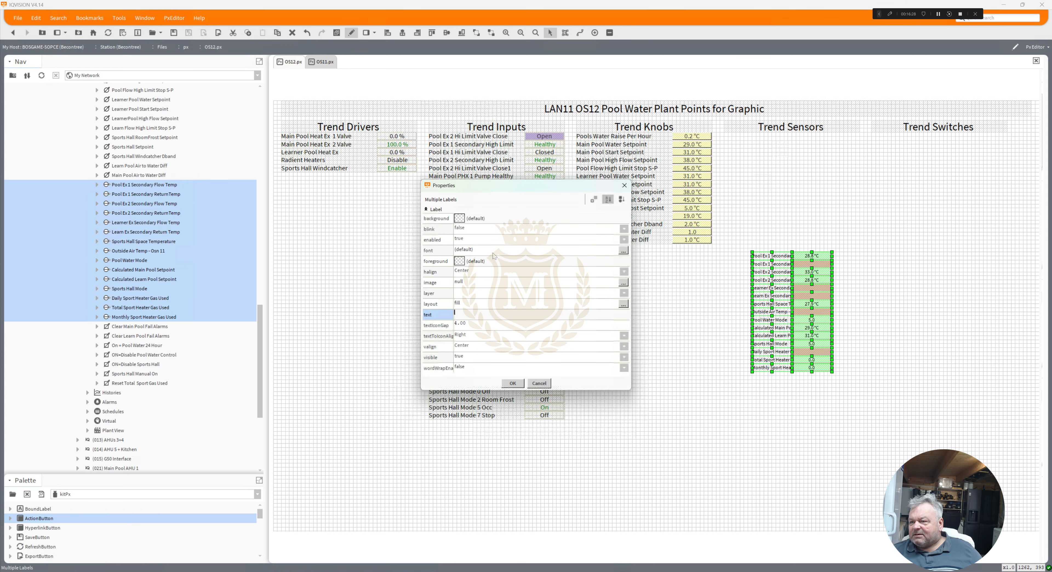
double_click(494, 253)
left_click(529, 290)
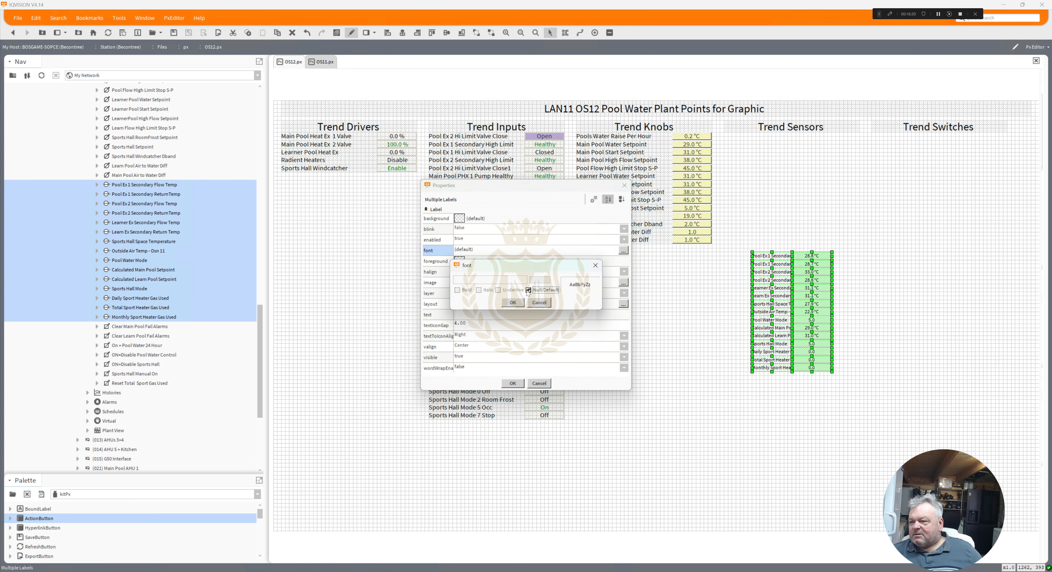
left_click(547, 280)
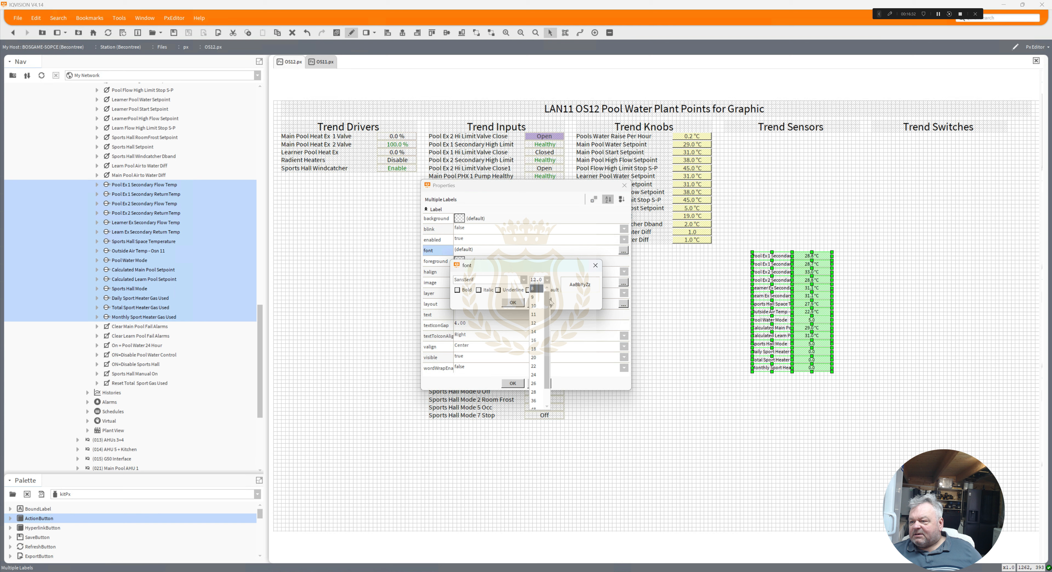
left_click(542, 340)
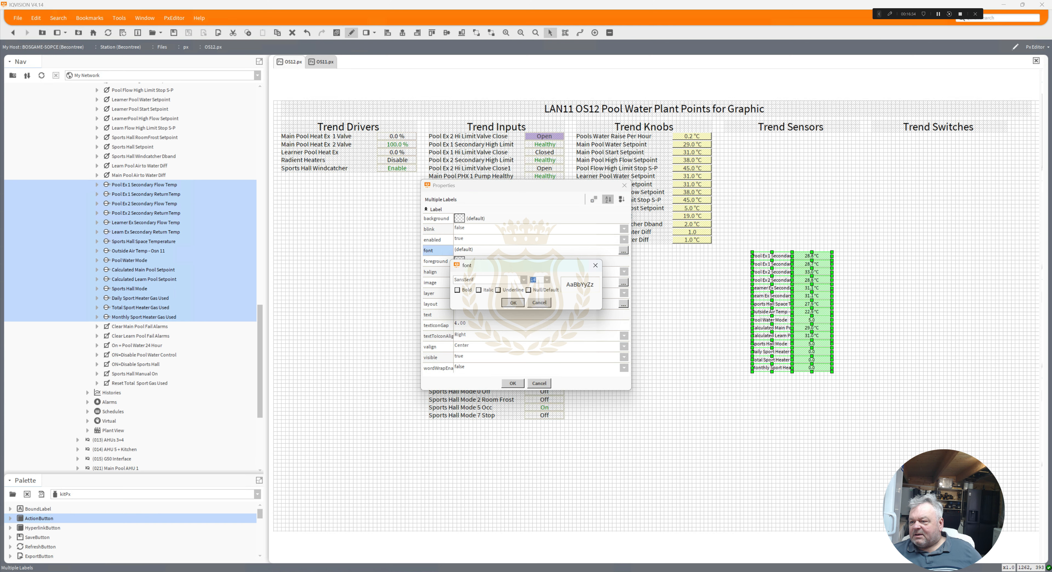
left_click(513, 303)
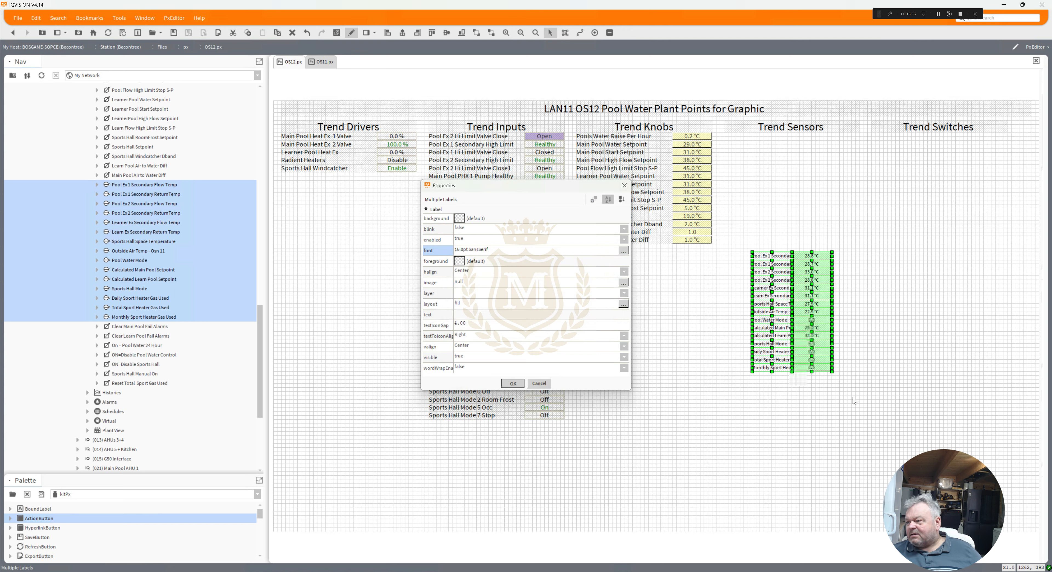
Step: Move the sensor labels under the Trend Sensors heading and widen the name labels so their full text fits
left_click_drag(854, 396, 731, 244)
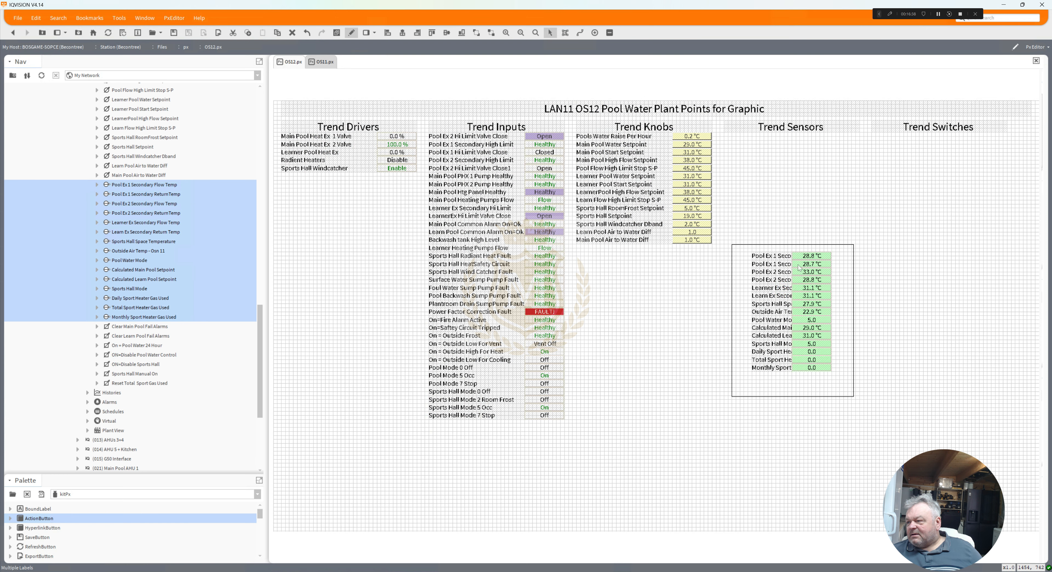
left_click_drag(805, 263, 837, 139)
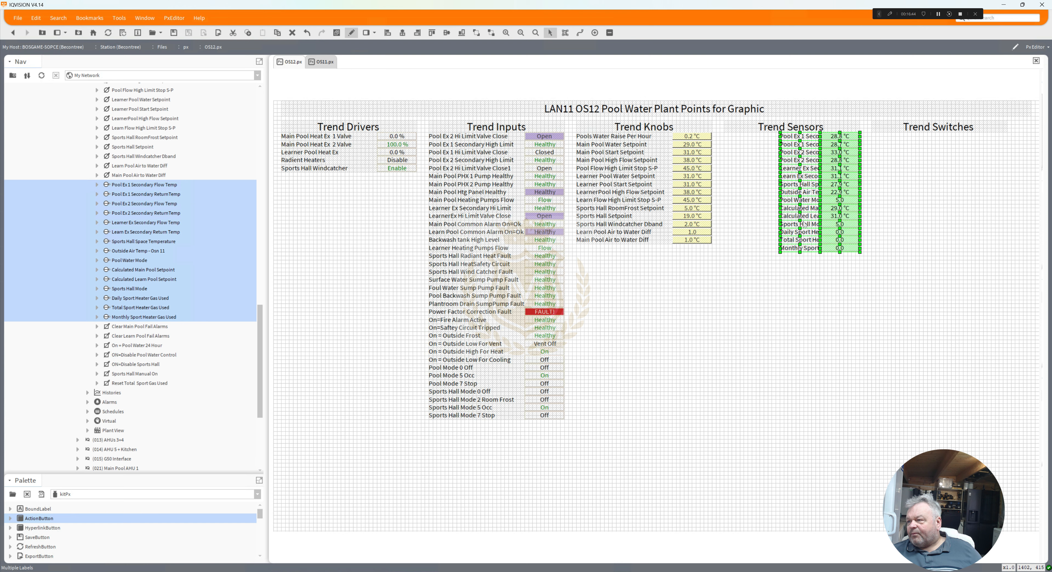
left_click_drag(833, 266, 724, 138)
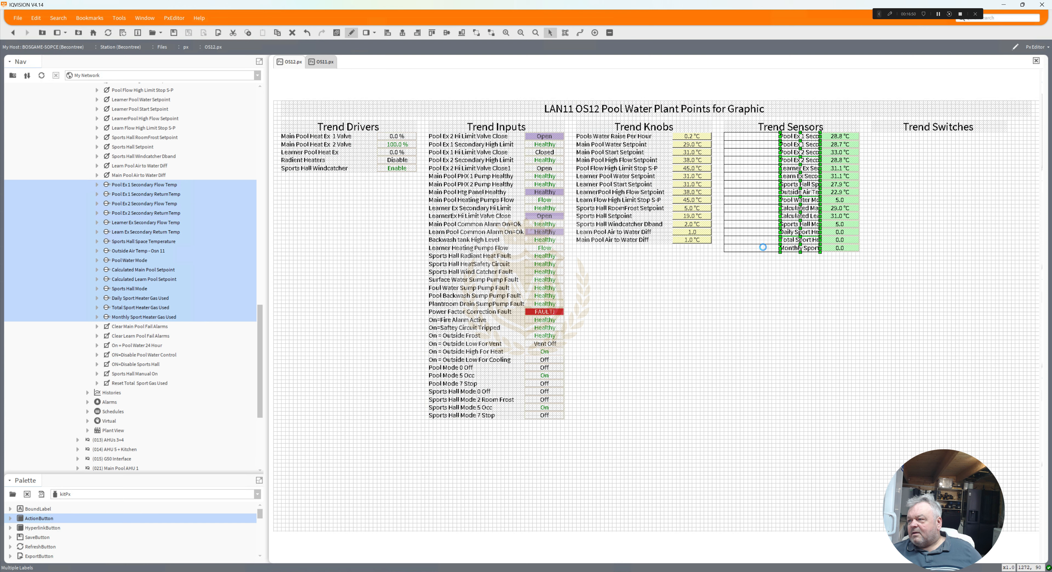
left_click(836, 309)
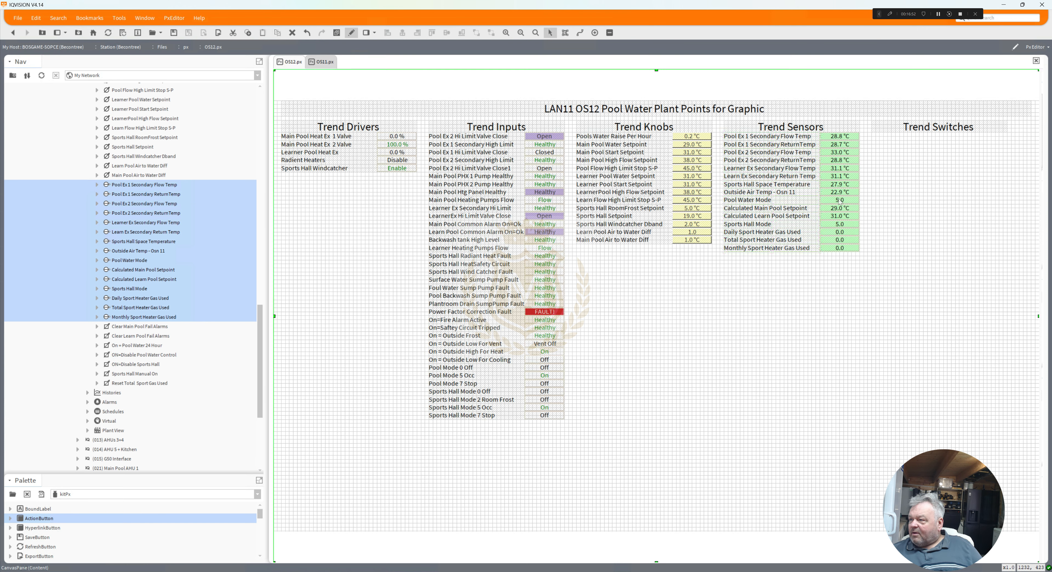
Step: Add a kitPx Popup Binding to the Pool Ex 1 Secondary Flow Temp value label
left_click(841, 140)
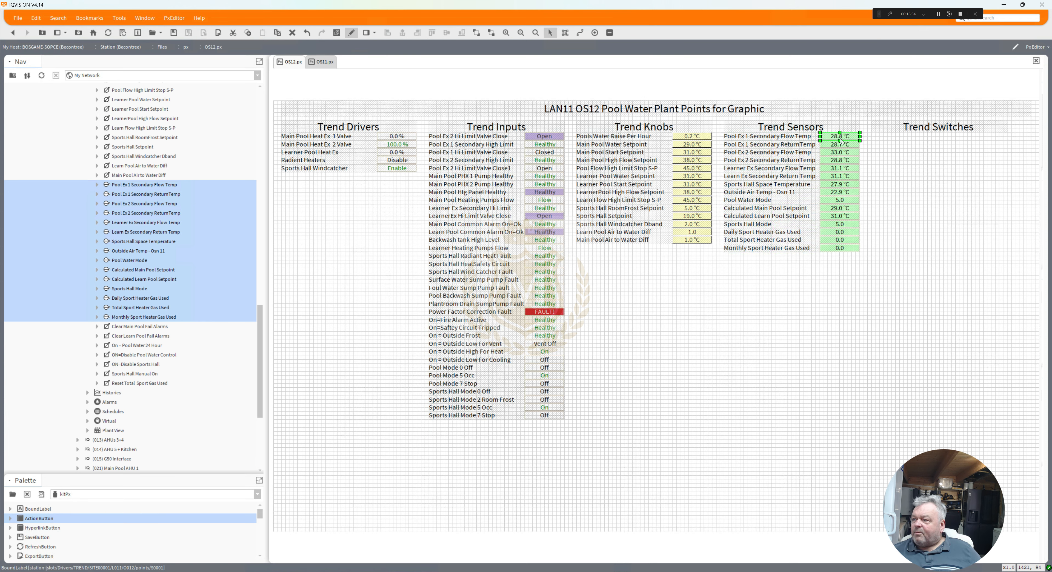
double_click(841, 141)
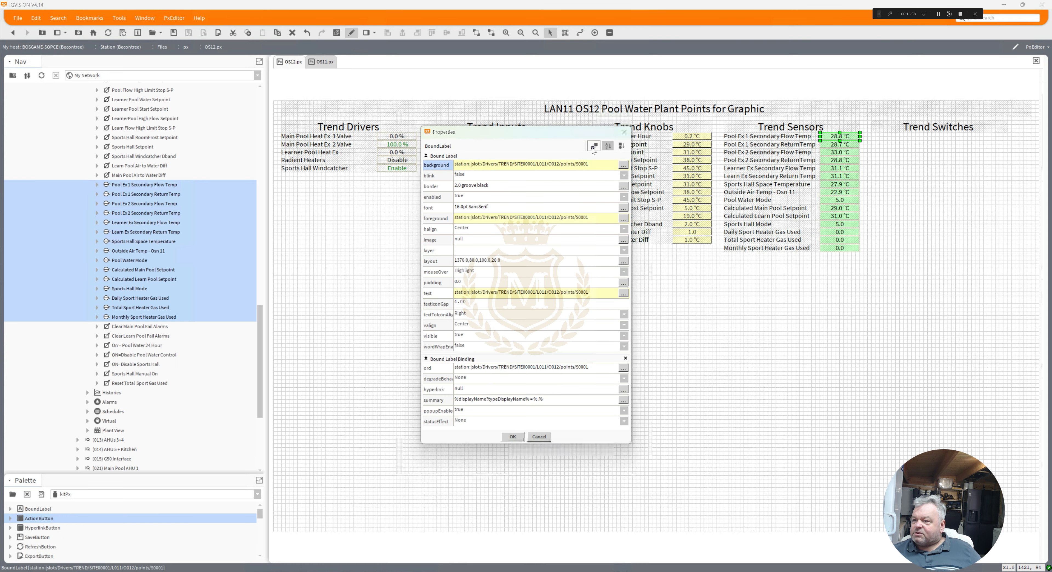
left_click(593, 148)
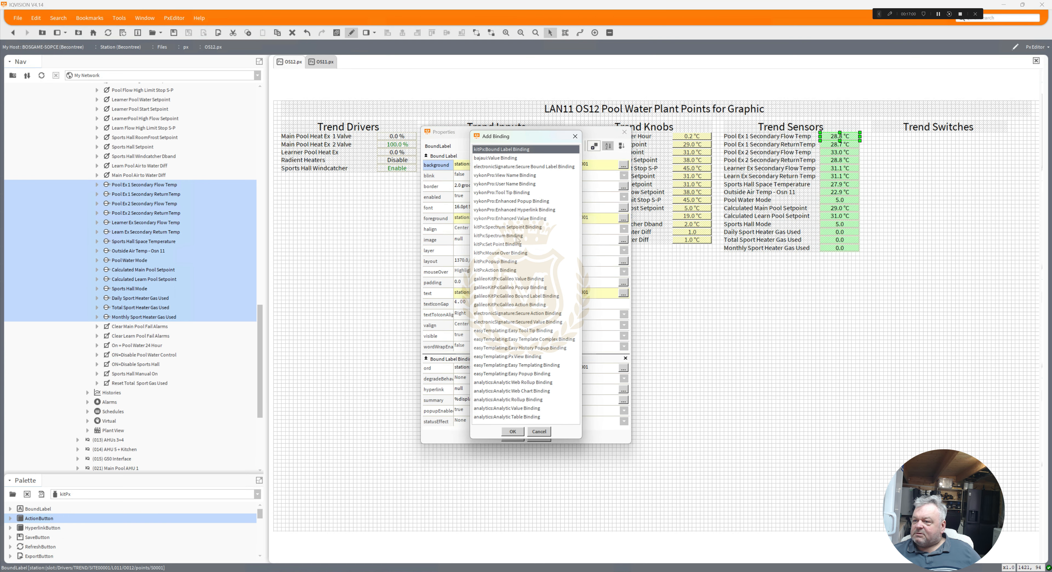
double_click(503, 265)
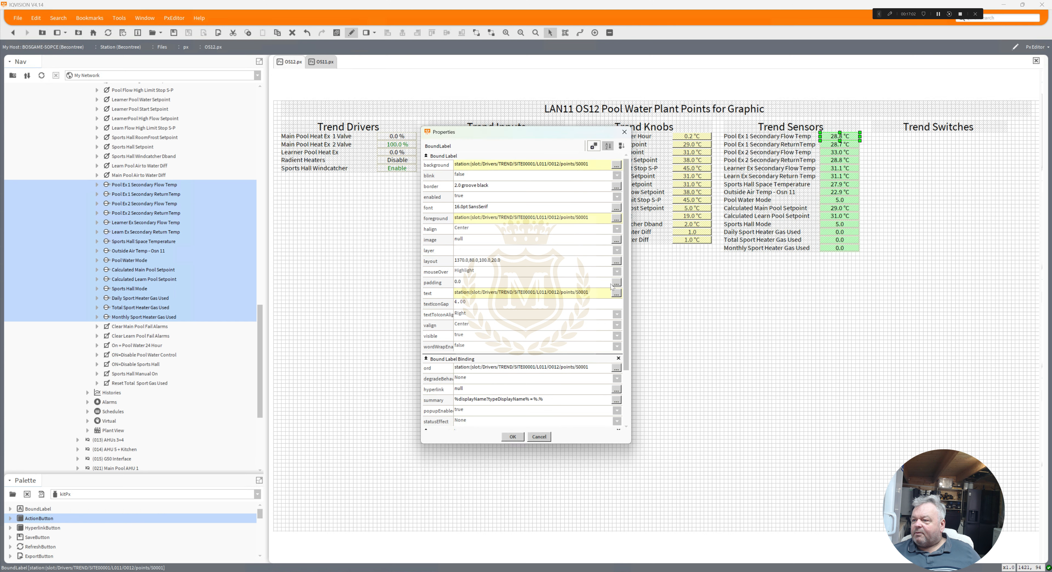
Step: Copy the flow temperature label's point ord (S0001) into its popup binding, choose the Chart view, and apply the properties
scroll(614, 327, "down", 3)
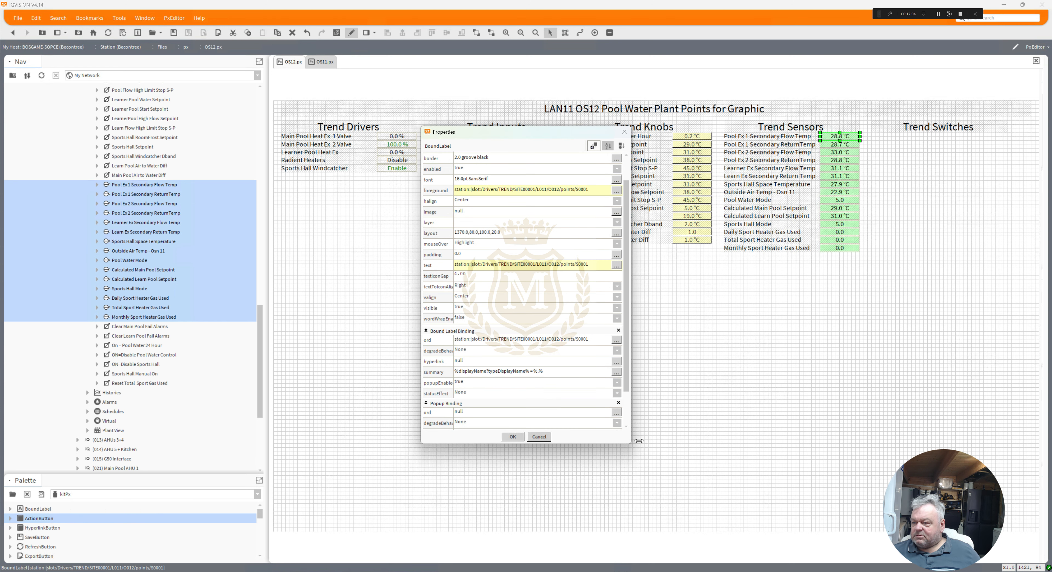
left_click(589, 301)
key("ctrl+c")
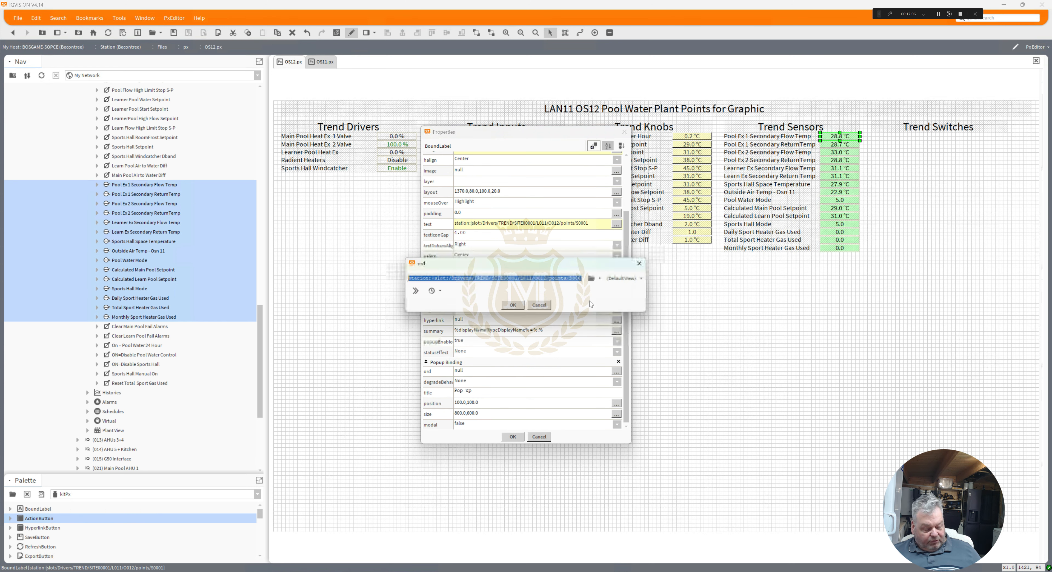
left_click(521, 308)
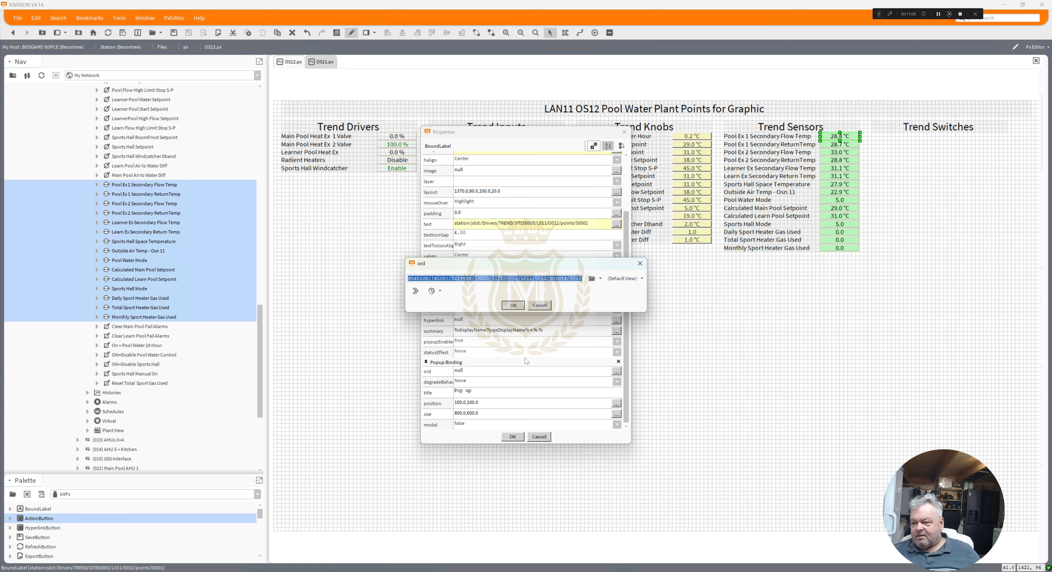
left_click(526, 372)
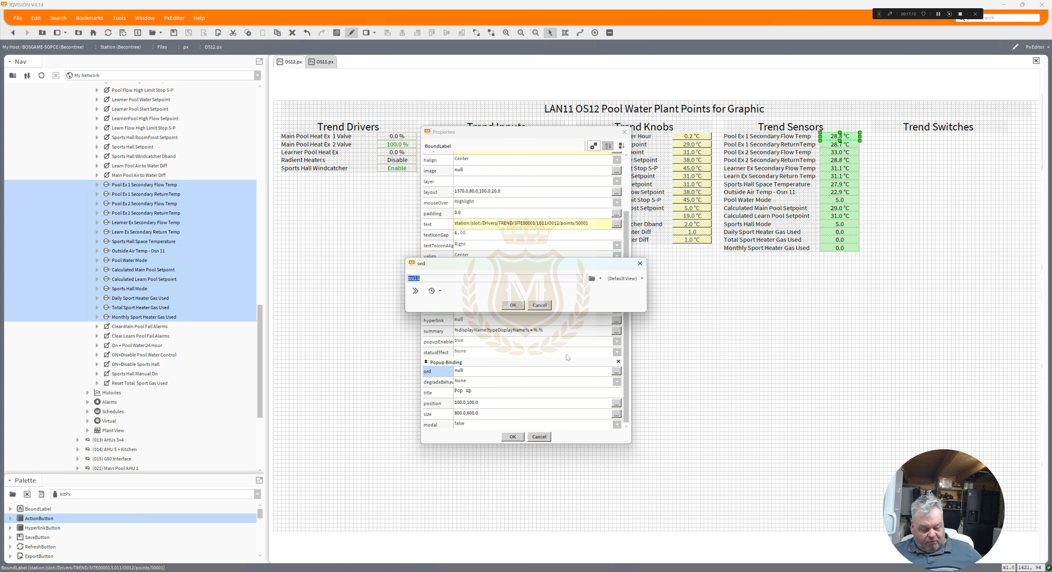
key("ctrl+v")
left_click(625, 280)
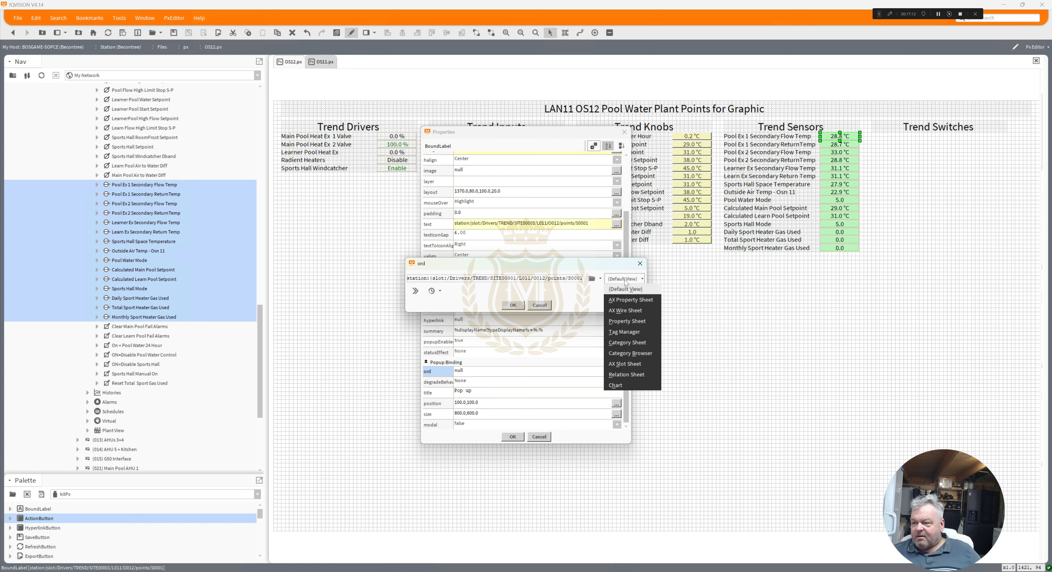
left_click(616, 385)
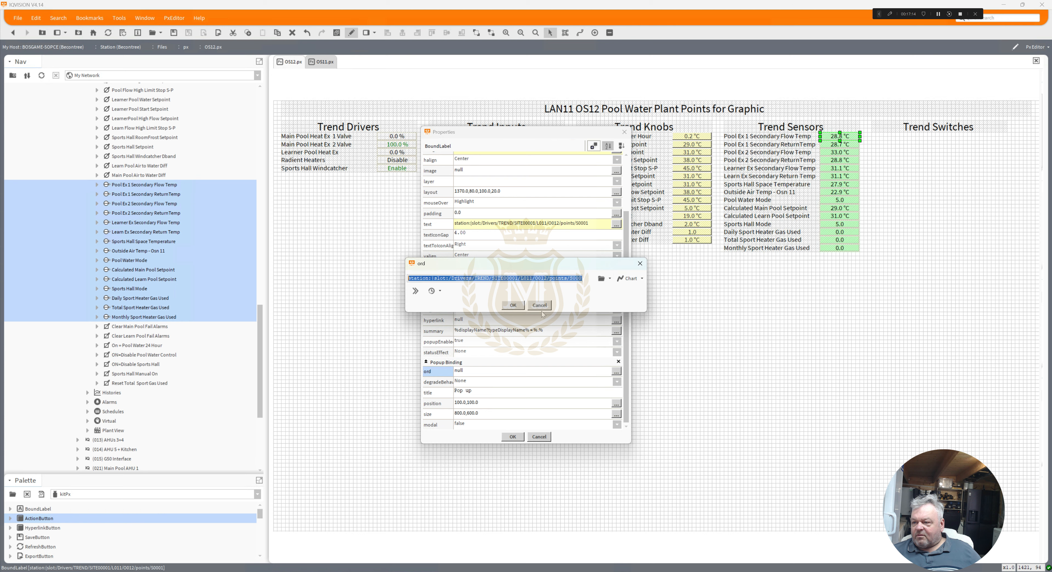
left_click(520, 309)
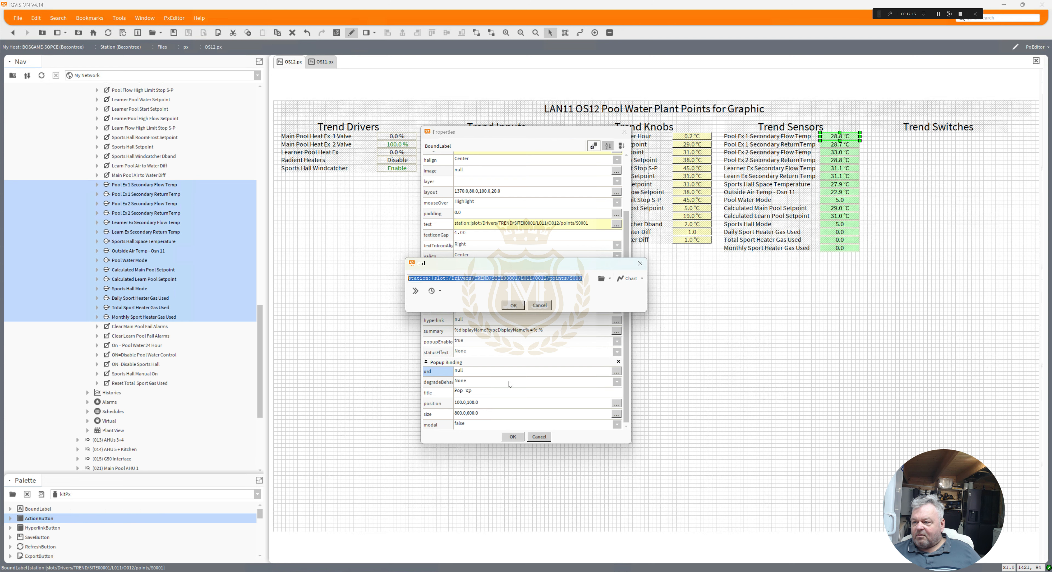
left_click(512, 437)
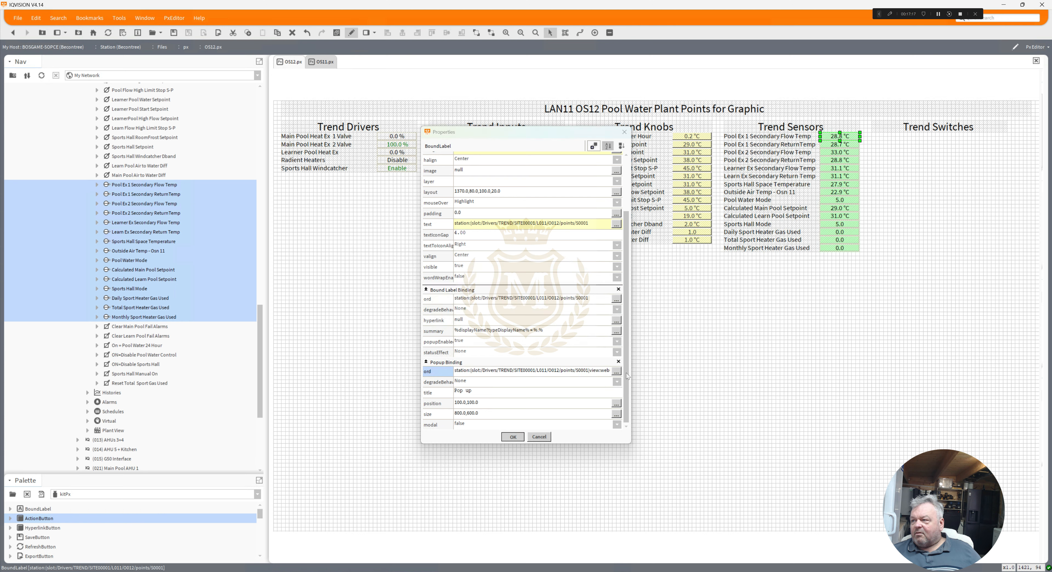
Step: Add a kitPx Popup Binding to the Pool Ex 1 Secondary ReturnTemp value label
double_click(837, 145)
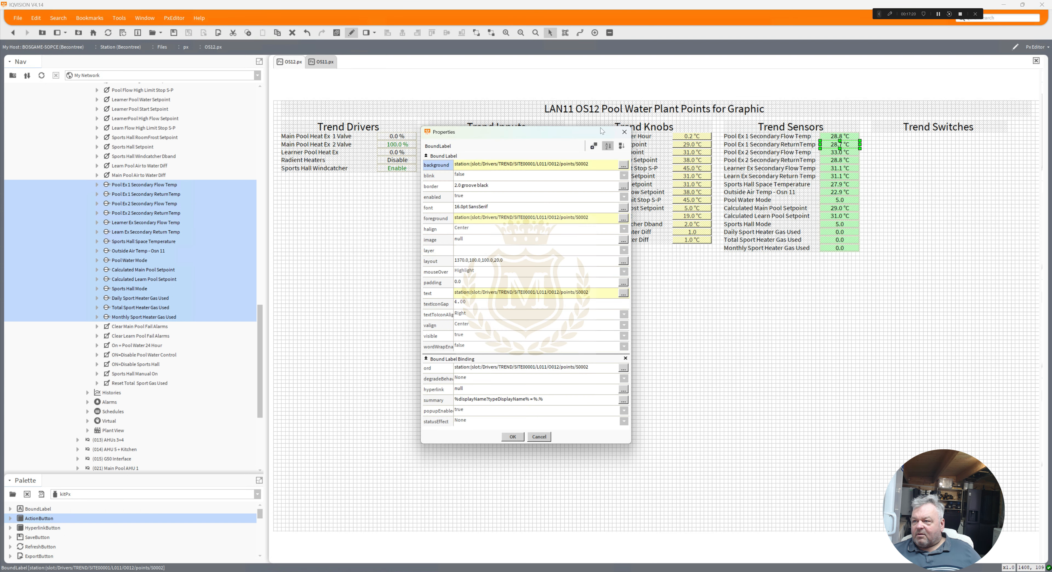
left_click(593, 146)
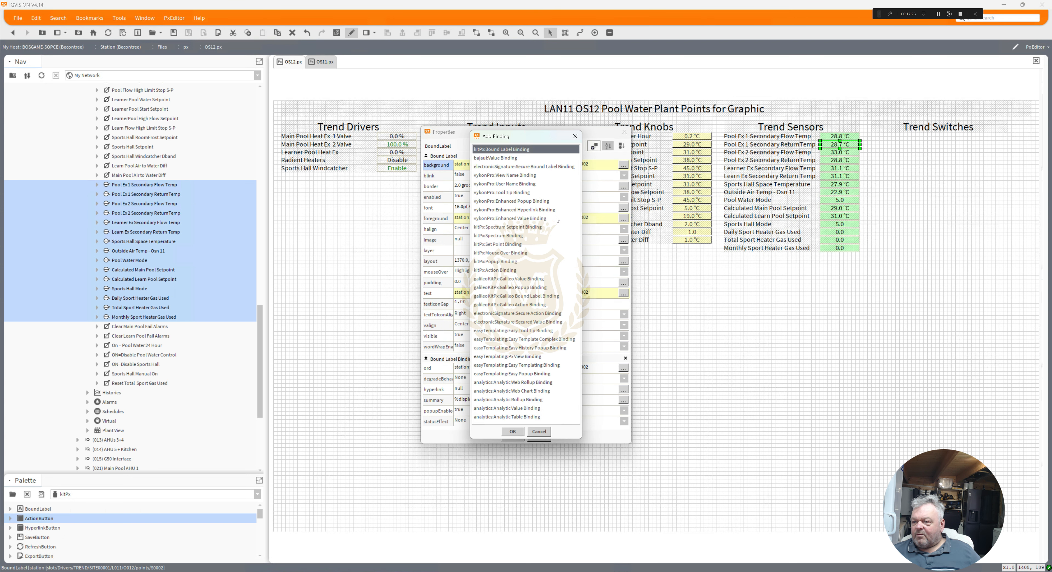
double_click(516, 262)
Step: Copy the return temperature label's ord, station:|slot:/Drivers/TREND/SITE00001/L011/O012/points/S0002, into its popup binding's ord
left_click_drag(628, 314, 629, 435)
double_click(589, 305)
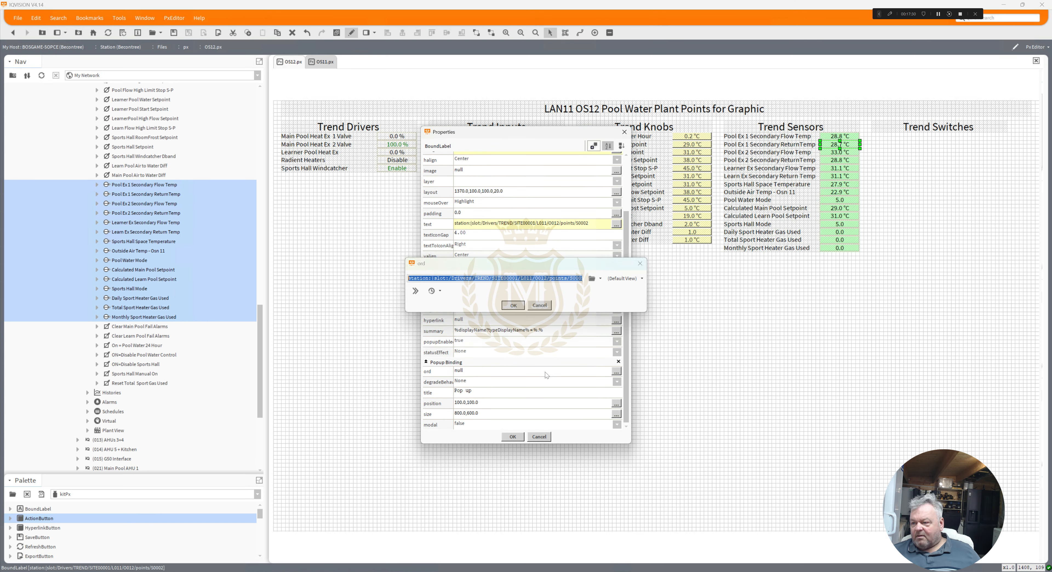
left_click(513, 305)
type("station:|slot:/Drivers/TREND/SITE00001/L011/O012/points/S0002")
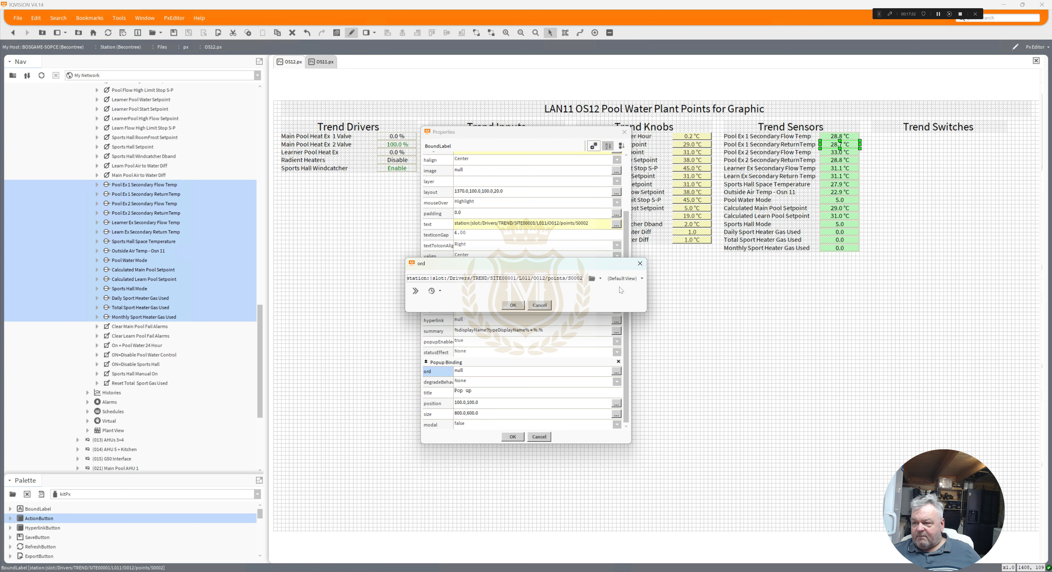
Step: Set the popup binding's ord for the Pool Ex 1 Secondary Return Temp value to the Chart view and apply the label properties
left_click(622, 279)
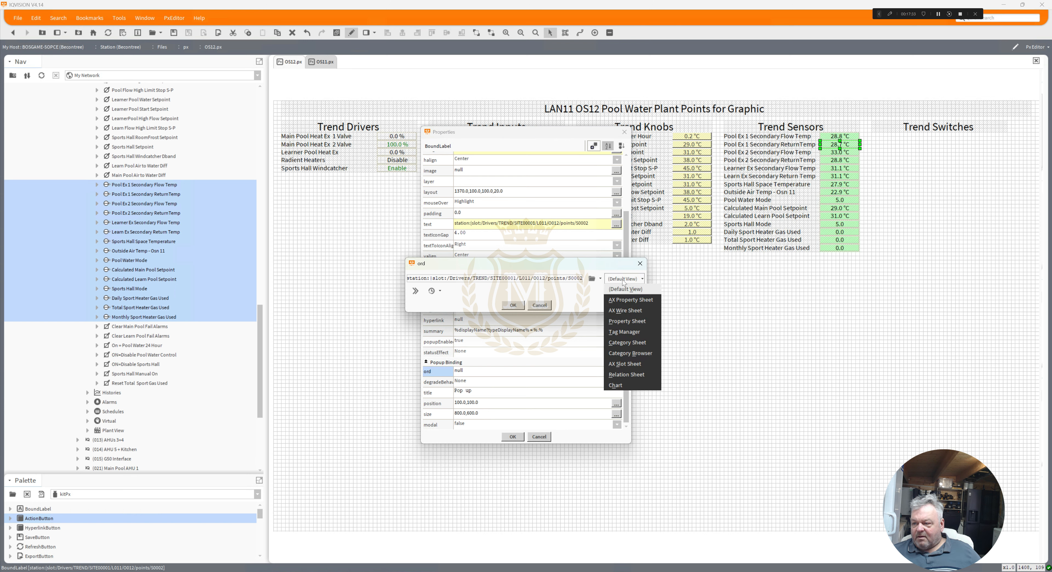
left_click(629, 387)
left_click(517, 306)
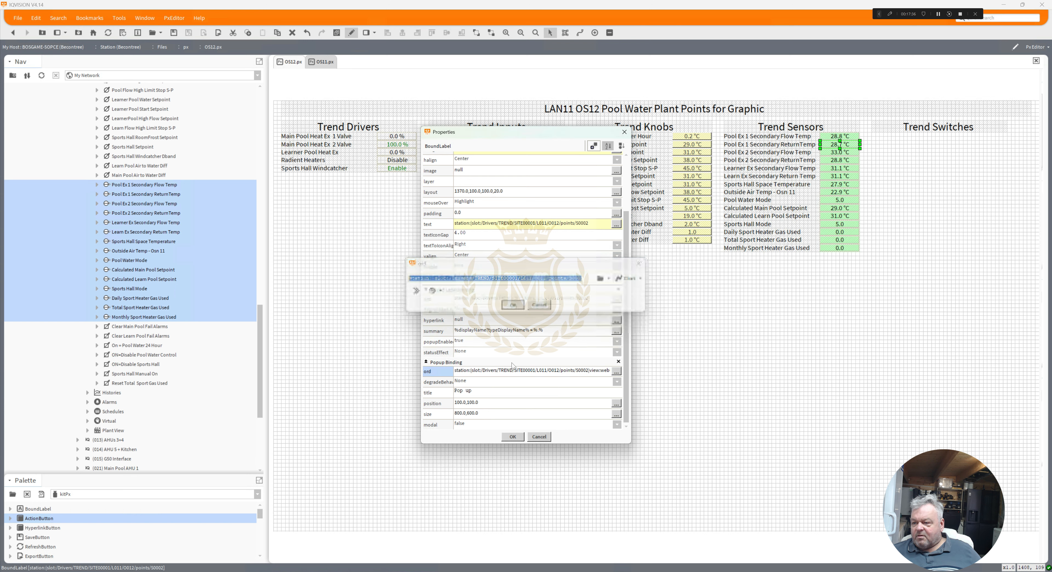
left_click(513, 437)
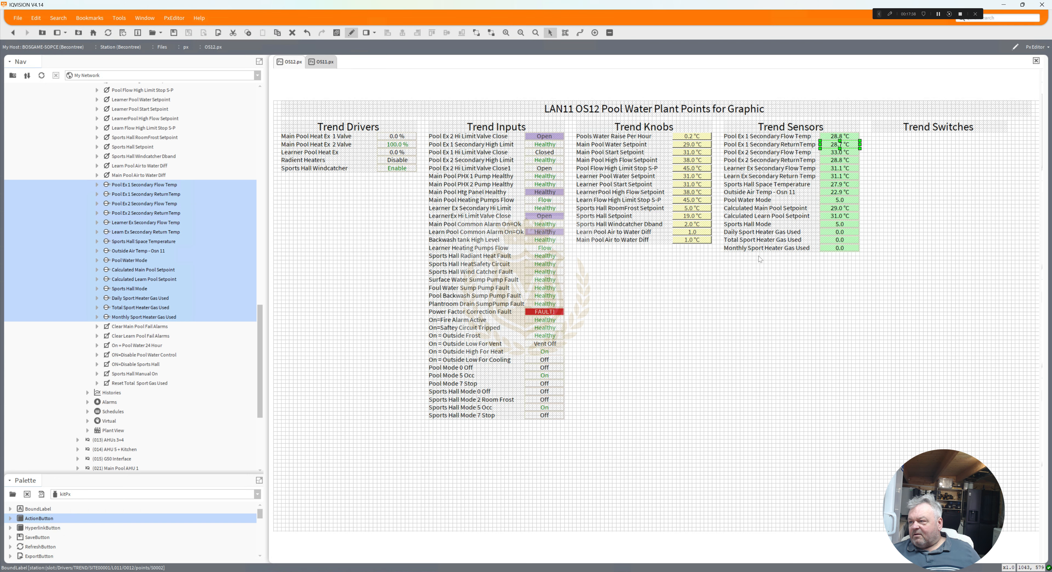
Step: Add a kitPx Popup Binding to the Pool Ex 2 Secondary Flow Temp value label
double_click(836, 152)
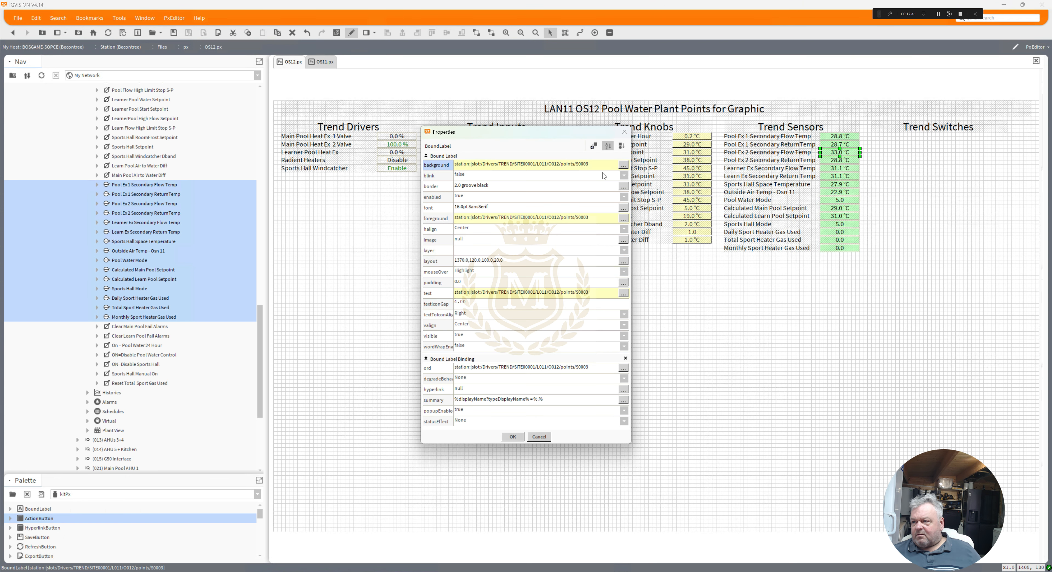
left_click(594, 145)
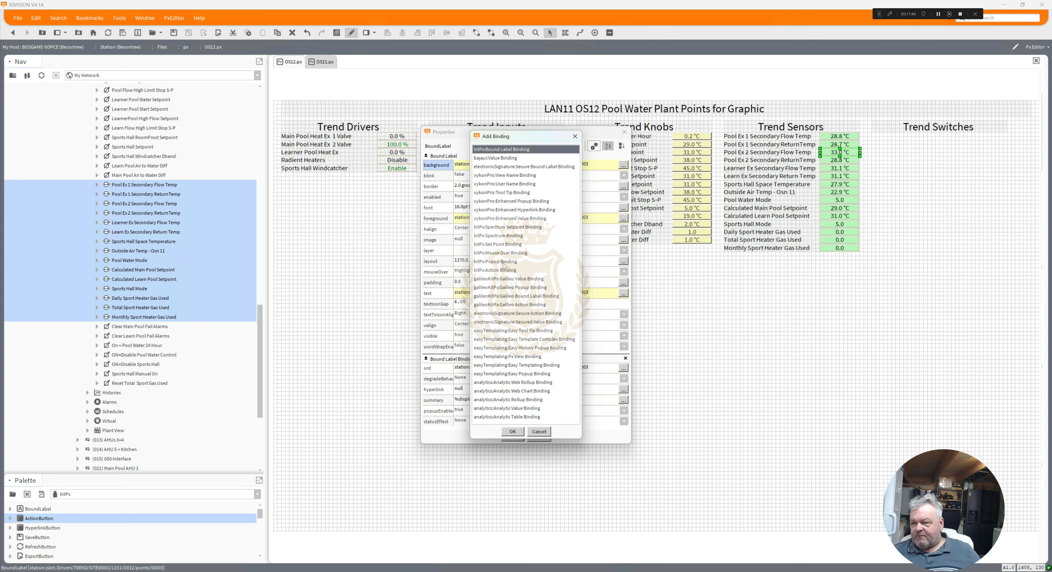
double_click(504, 264)
Step: Copy the label binding's ord for point S0003 into the popup binding's ord with the Chart view, and apply the properties
left_click_drag(625, 321, 636, 427)
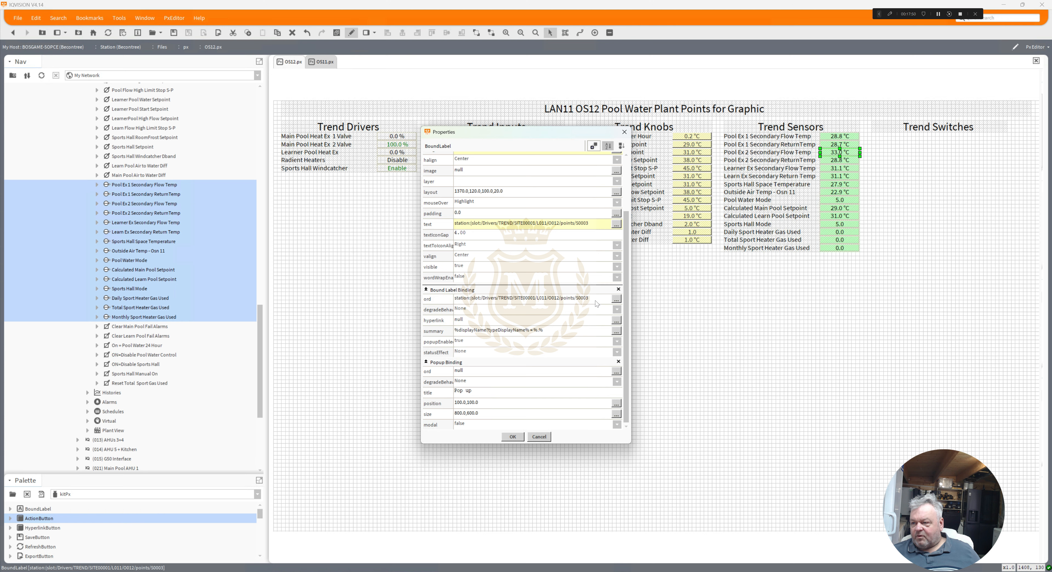
left_click(616, 298)
key("ctrl+c")
left_click(523, 304)
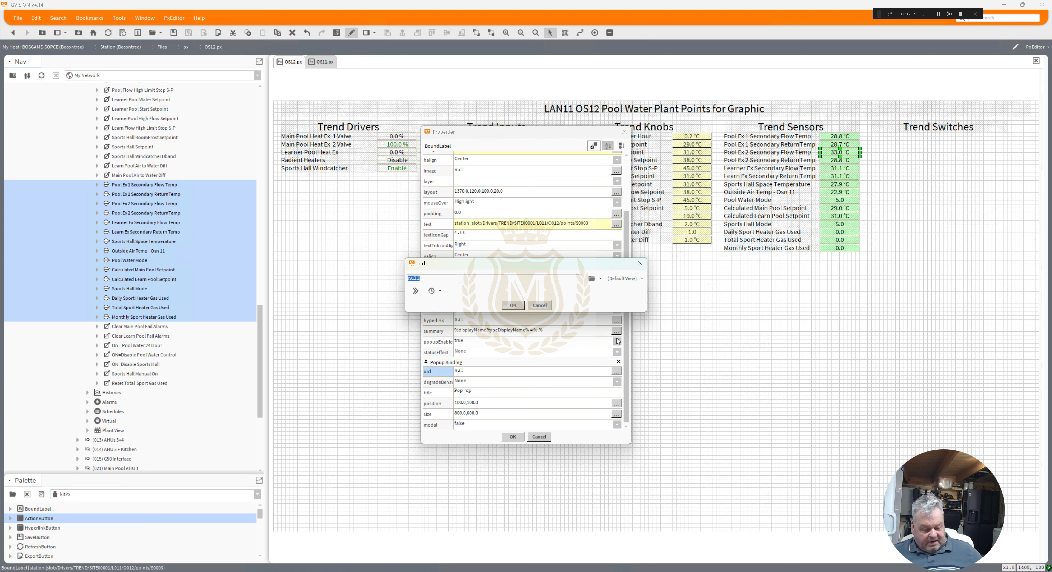
key("ctrl+v")
left_click(626, 279)
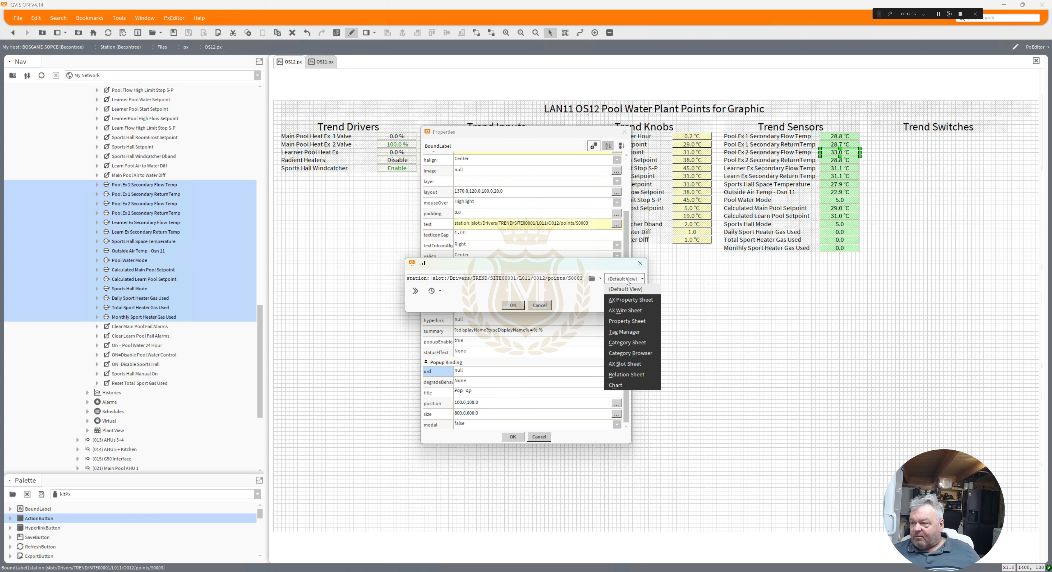
left_click(616, 385)
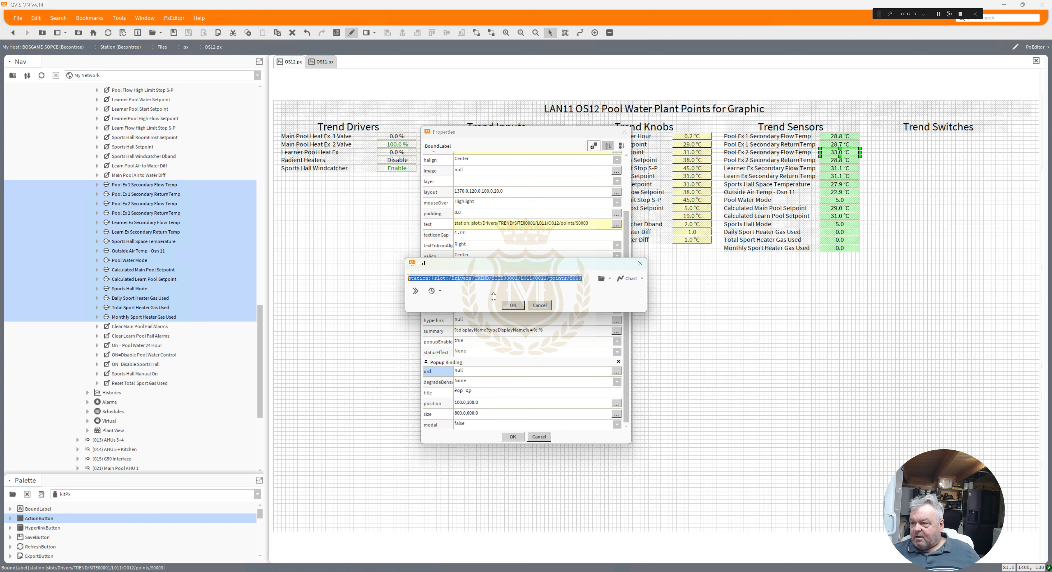
left_click(513, 305)
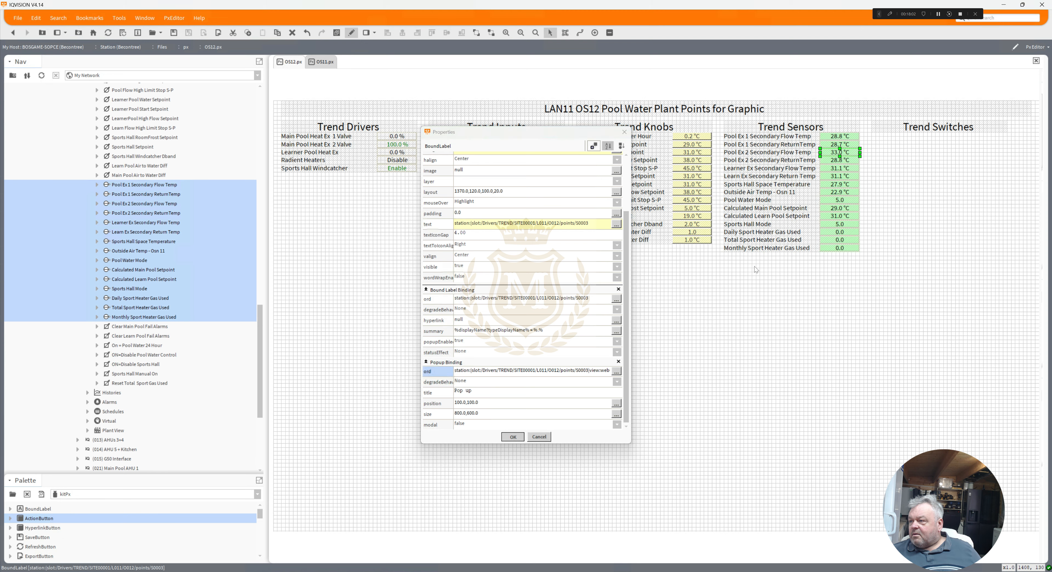
key("Return")
Step: Add a kitPx Popup Binding to the Pool Ex 2 Secondary Return Temp value label
double_click(836, 162)
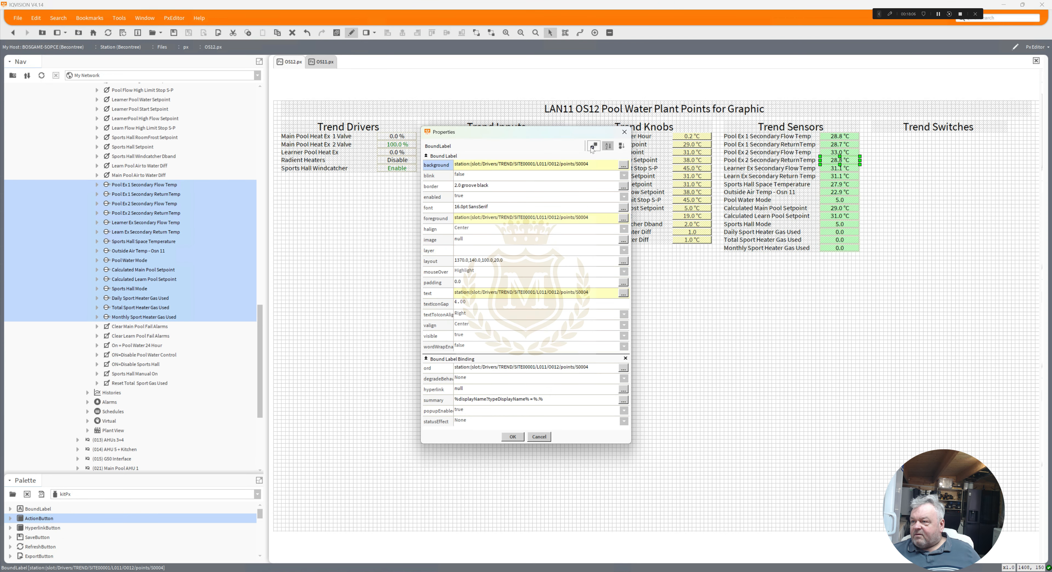
left_click(592, 148)
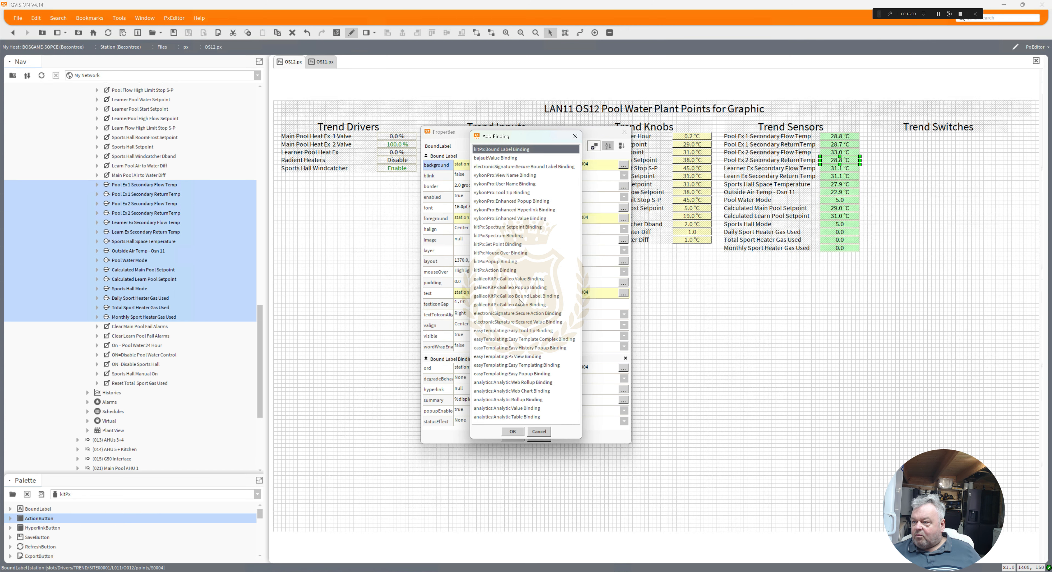
double_click(507, 262)
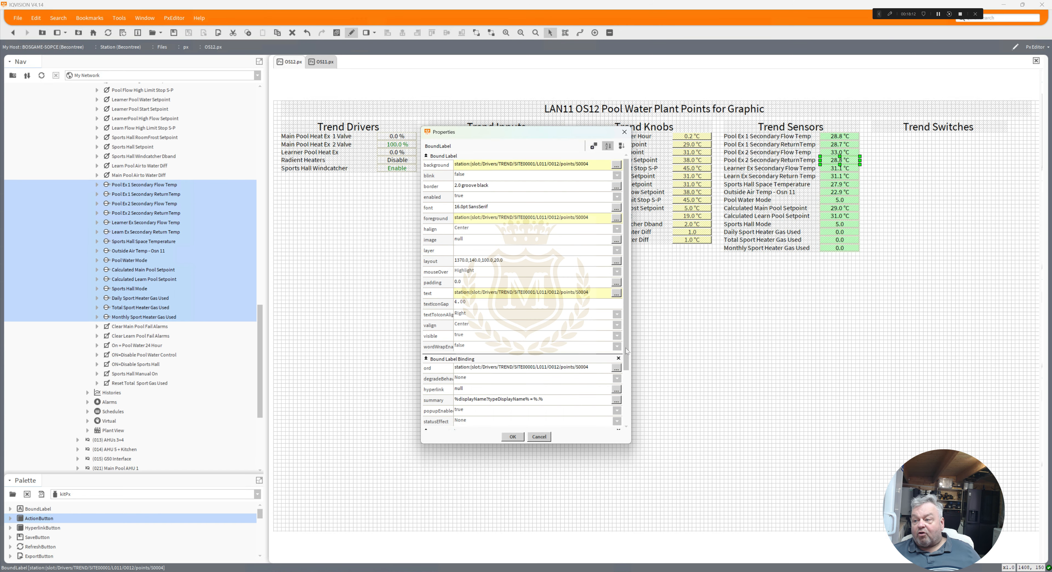
Step: Copy the label binding's ord for point S0004 into the popup binding's ord with the Chart view, and apply the properties
left_click_drag(629, 403, 629, 453)
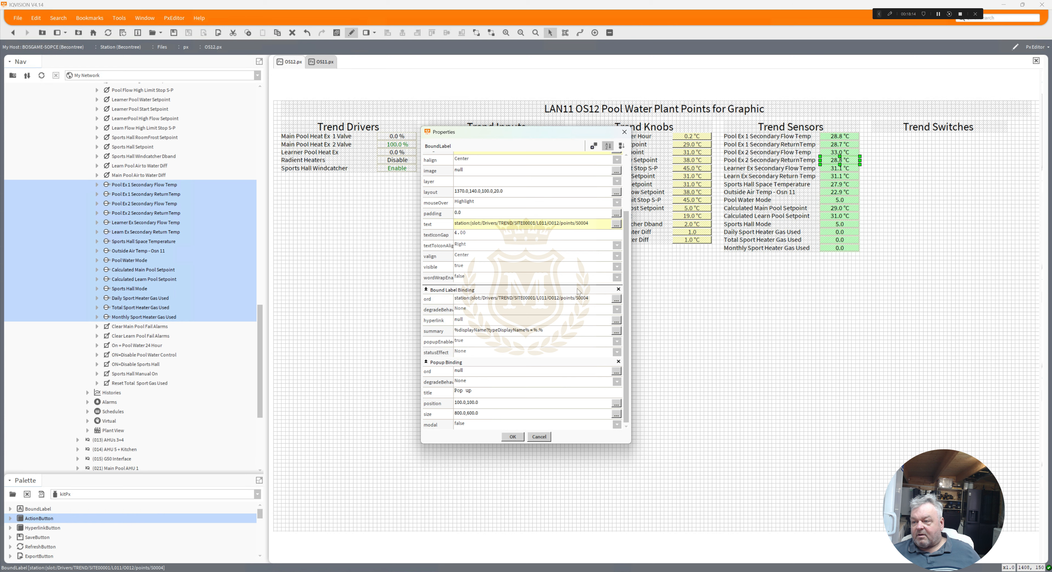
left_click(576, 300)
key("ctrl+c")
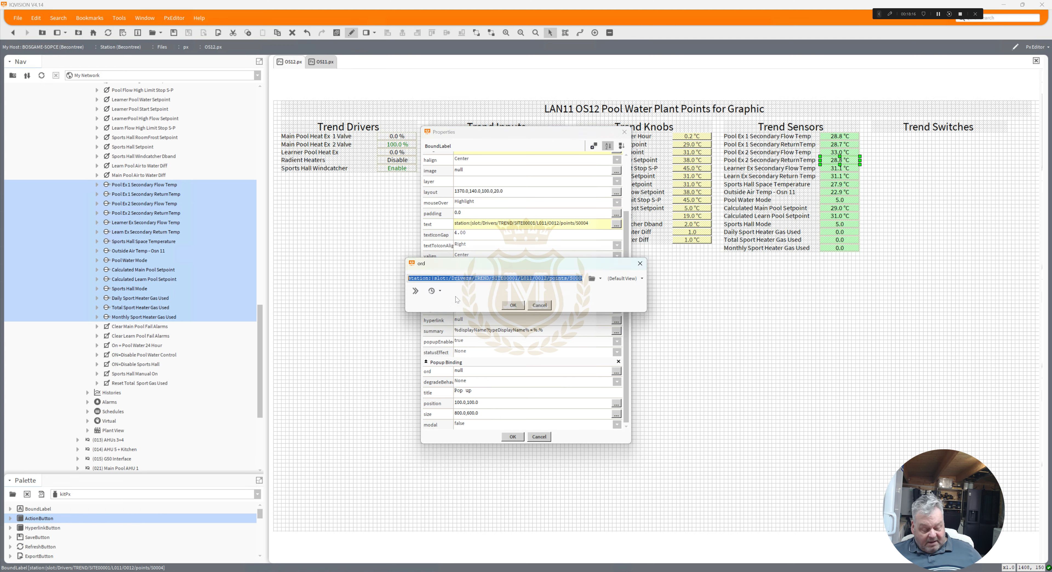
left_click(513, 305)
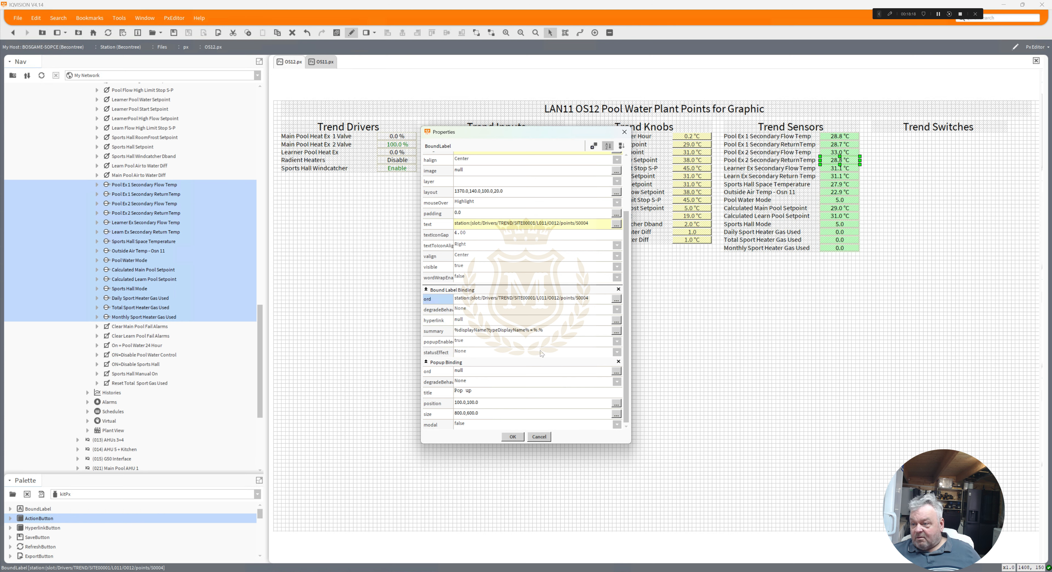
left_click(543, 371)
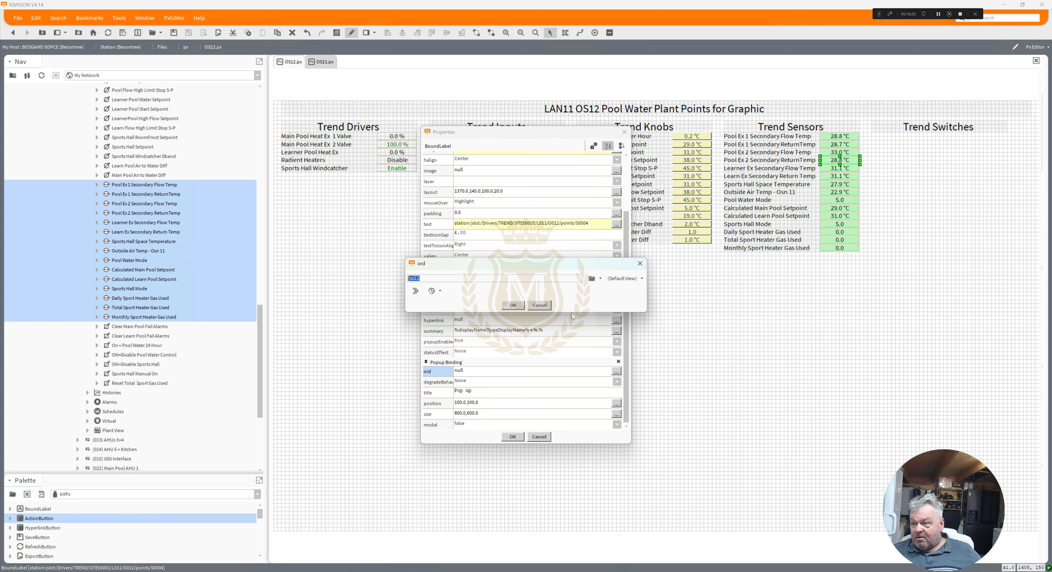
key("ctrl+v")
left_click(623, 278)
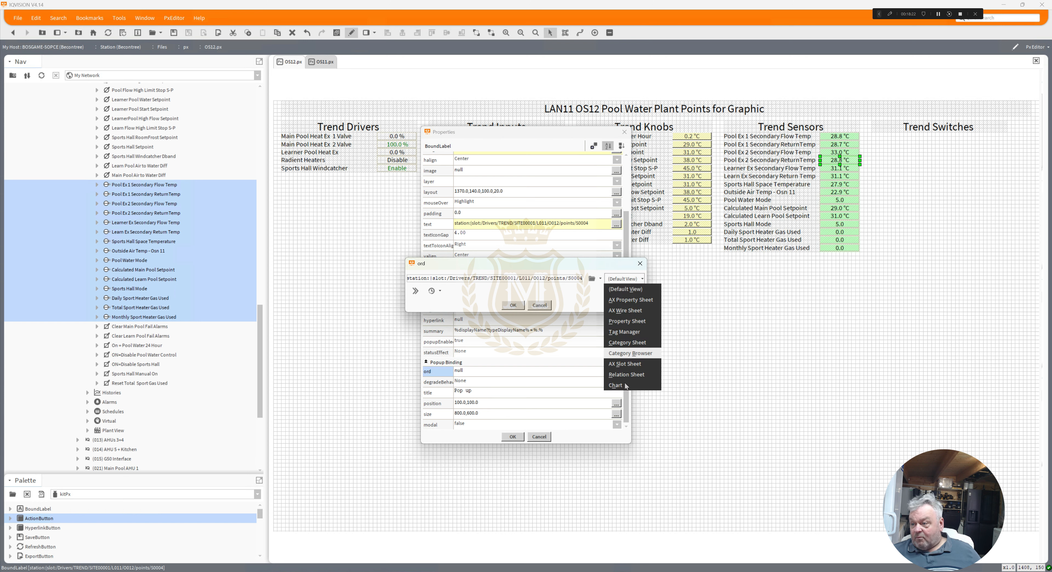
left_click(615, 385)
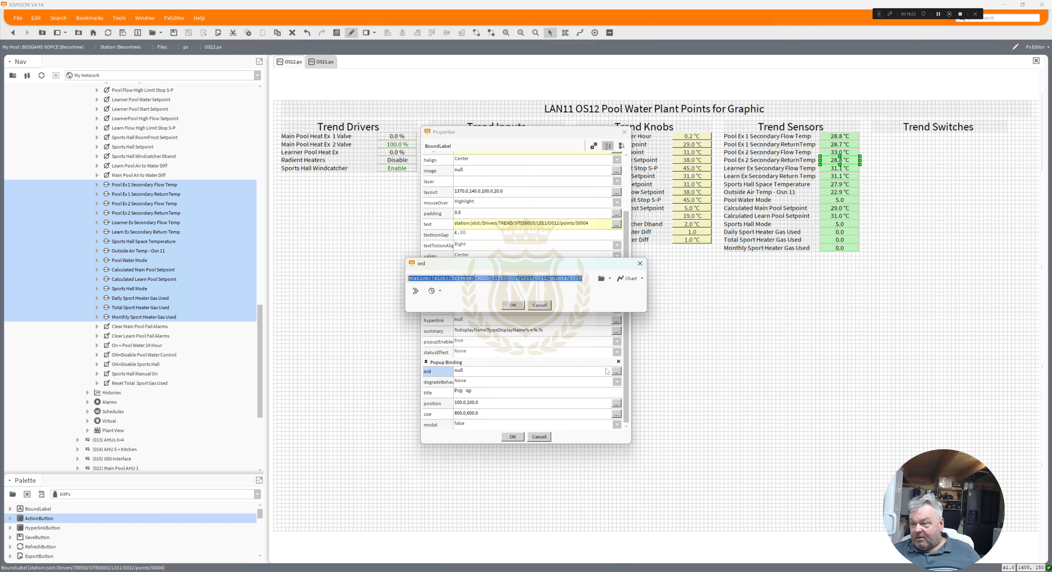
left_click(513, 306)
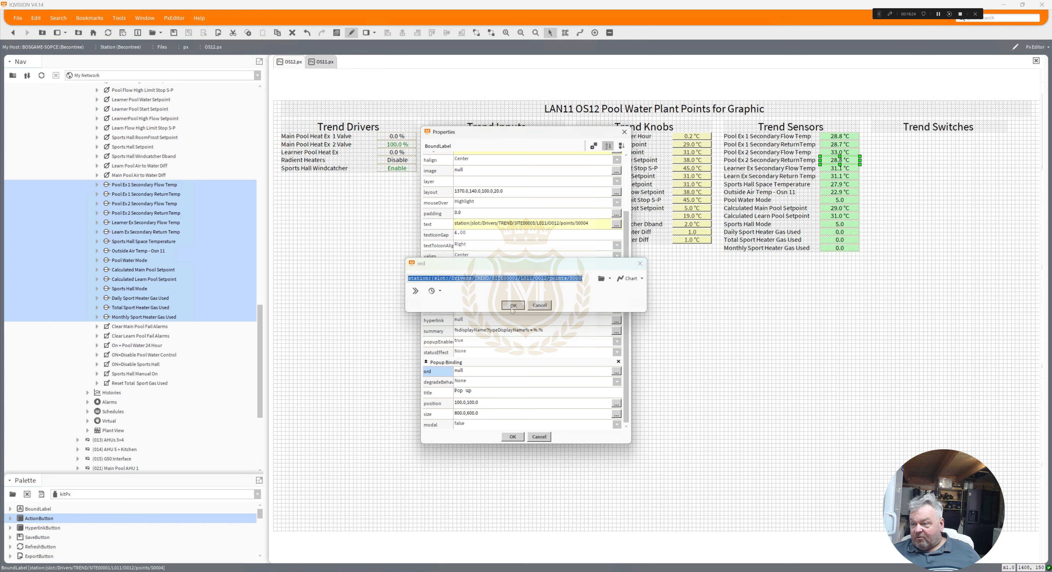
left_click(523, 436)
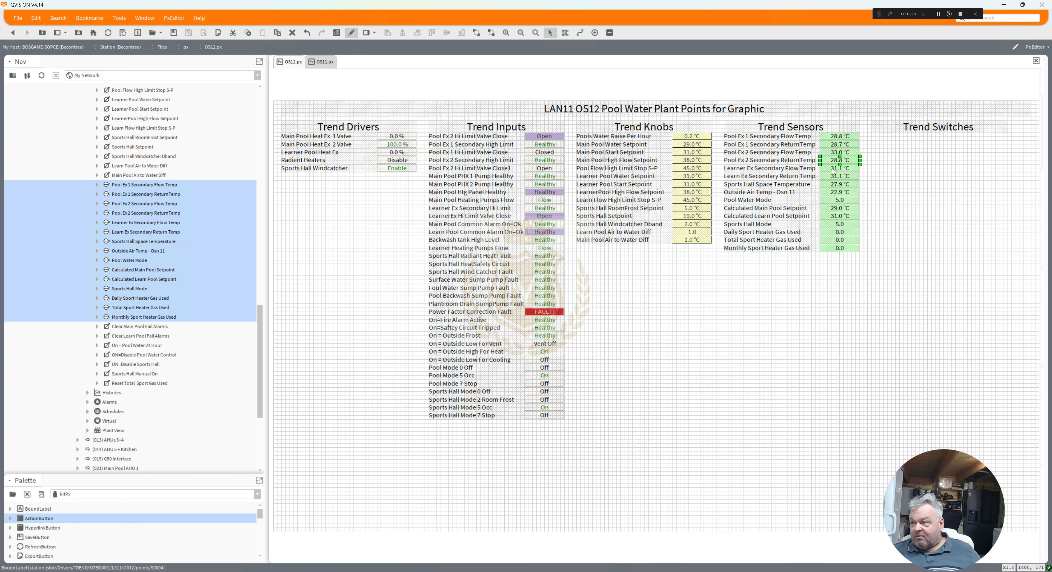
Step: Add a kitPx Popup Binding to the Learner Ex Secondary Flow Temp value label
double_click(833, 169)
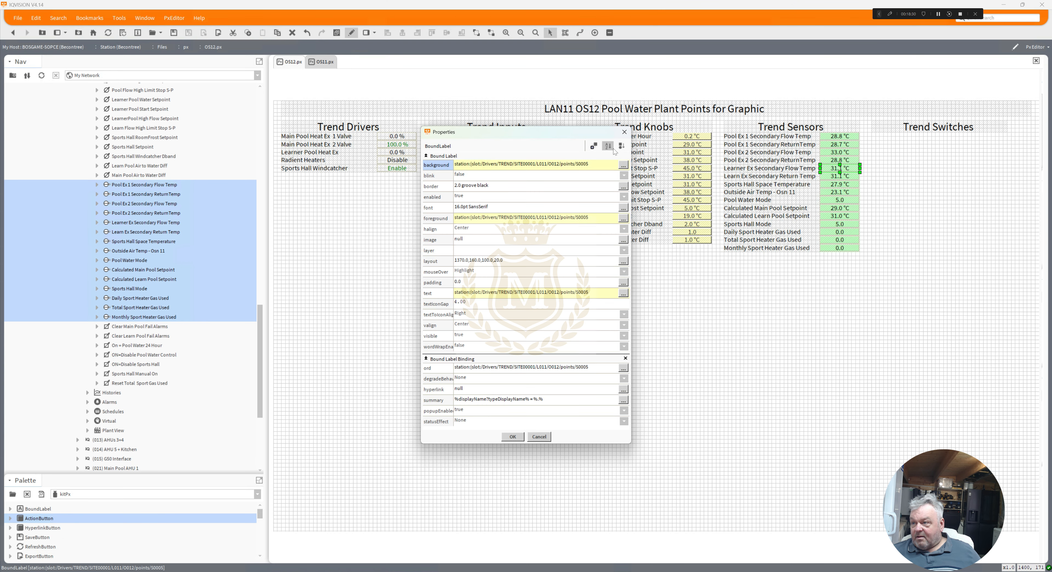
left_click(594, 146)
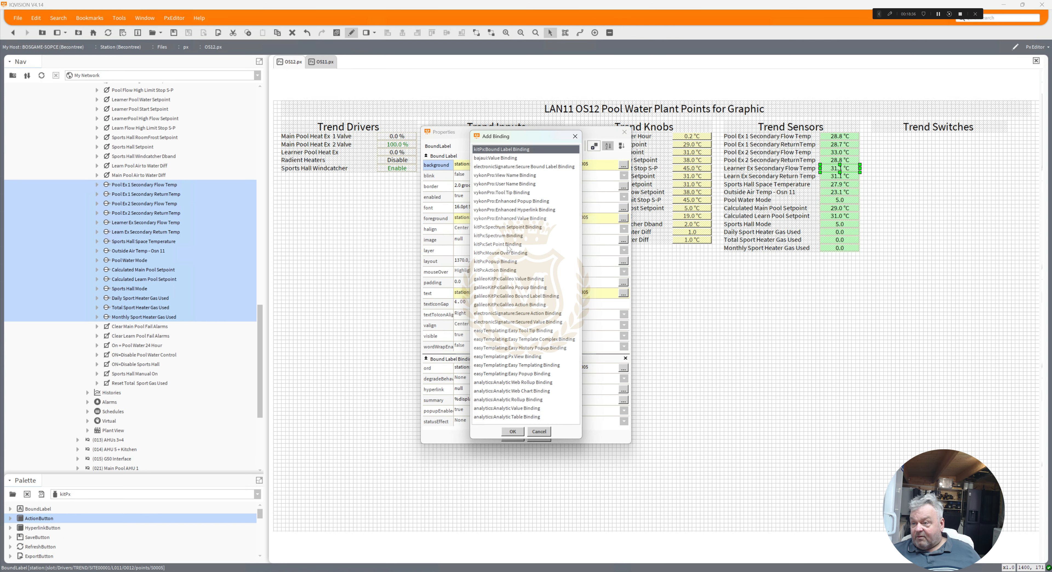
double_click(506, 263)
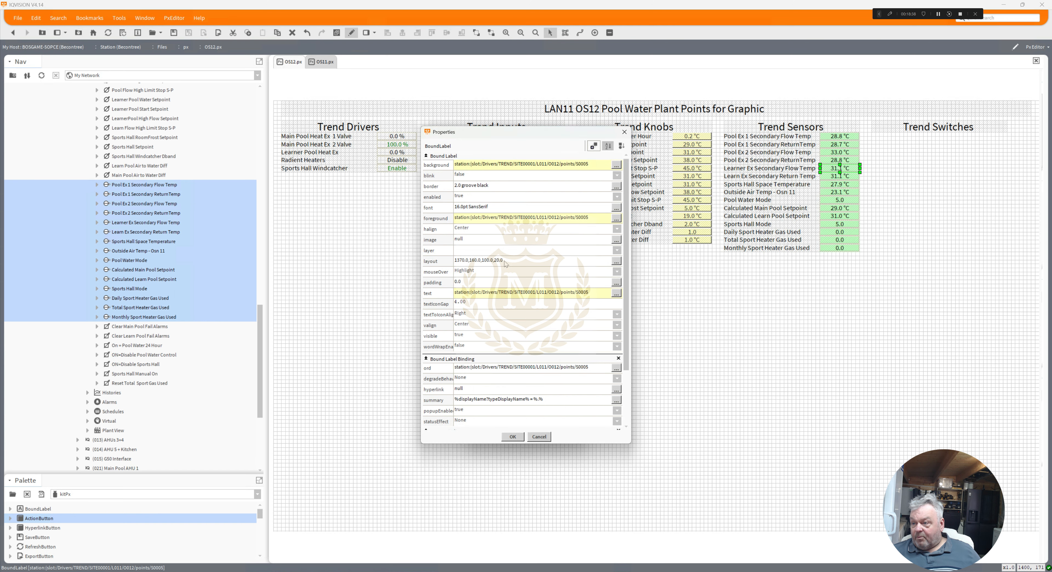
Step: Copy the label binding's ord for point S0005 into the popup binding's ord with the Chart view, and apply the properties
left_click_drag(627, 338, 632, 412)
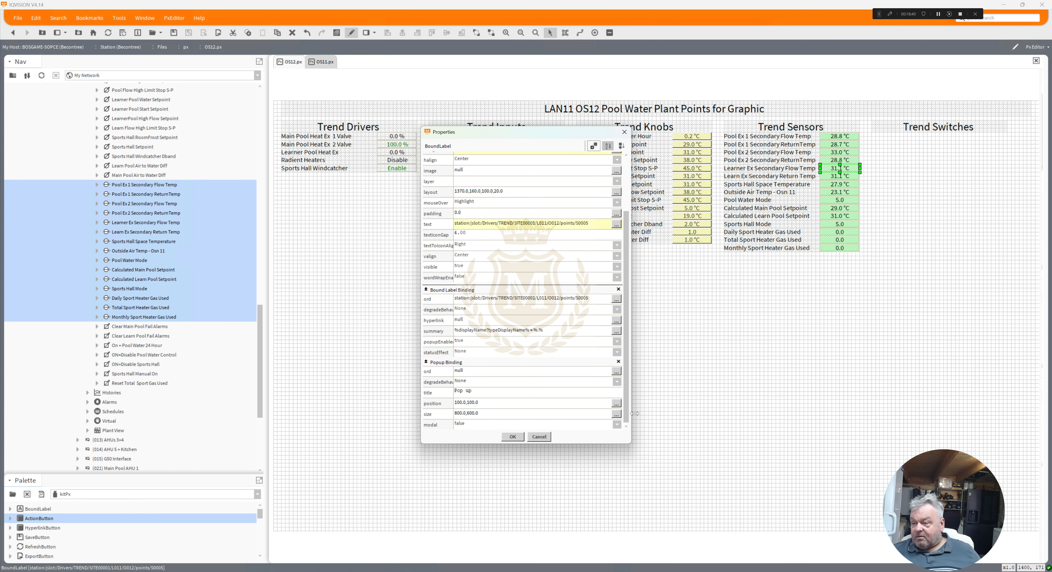
left_click(583, 300)
key("ctrl+c")
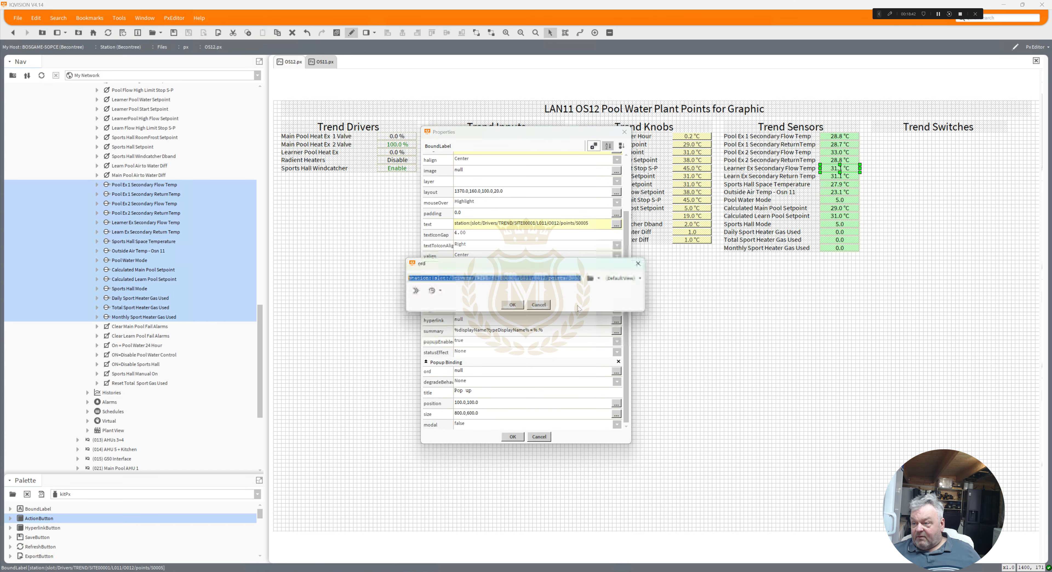
left_click(513, 306)
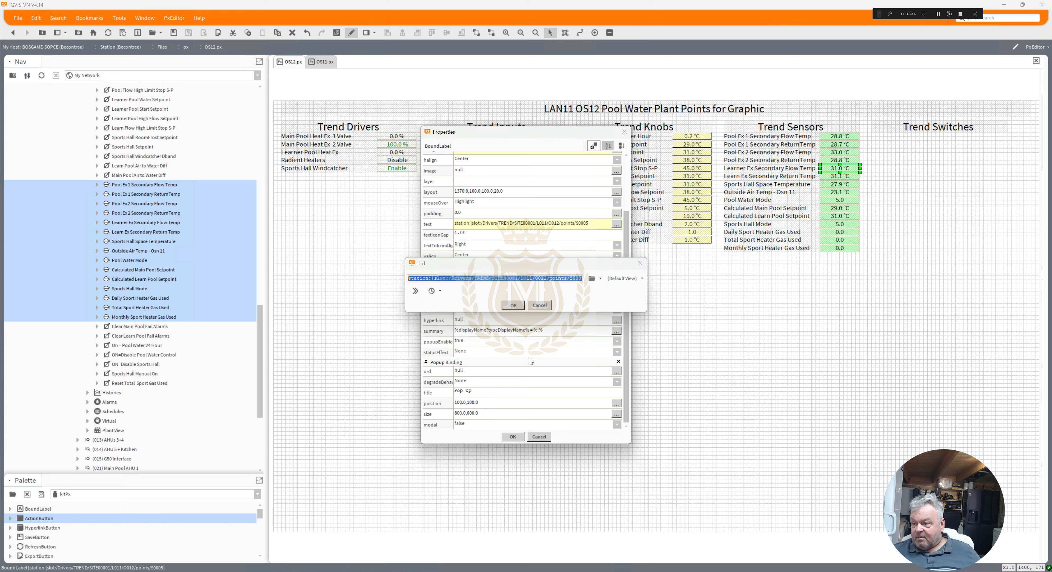
left_click(528, 372)
key("ctrl+v")
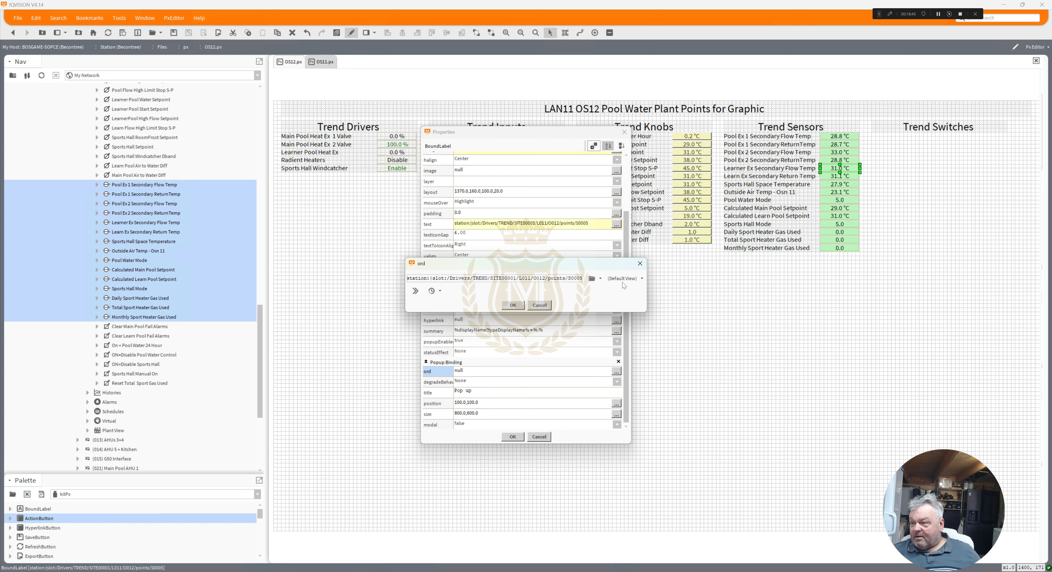
left_click(622, 280)
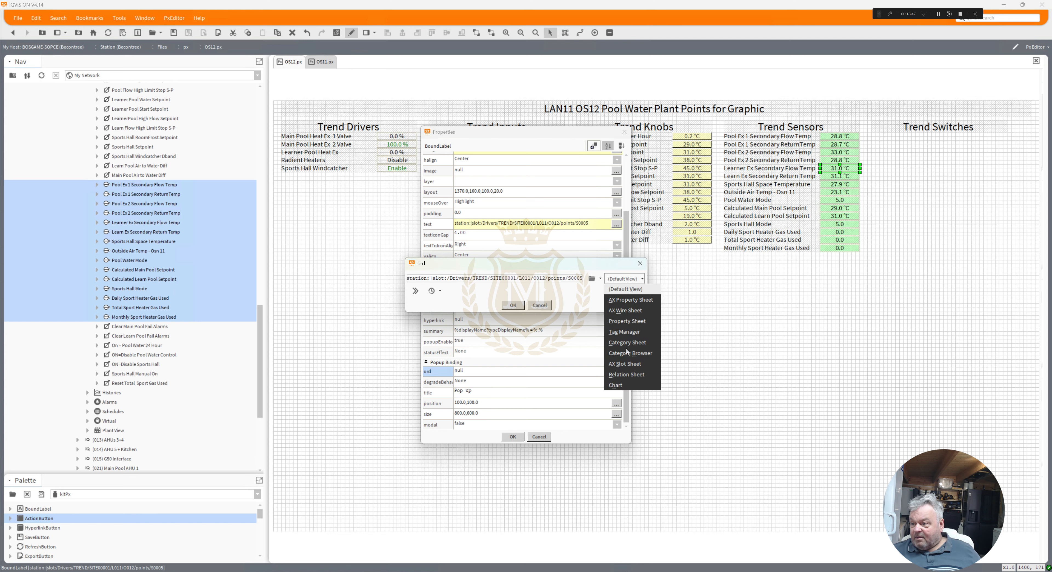
left_click(616, 385)
left_click(514, 306)
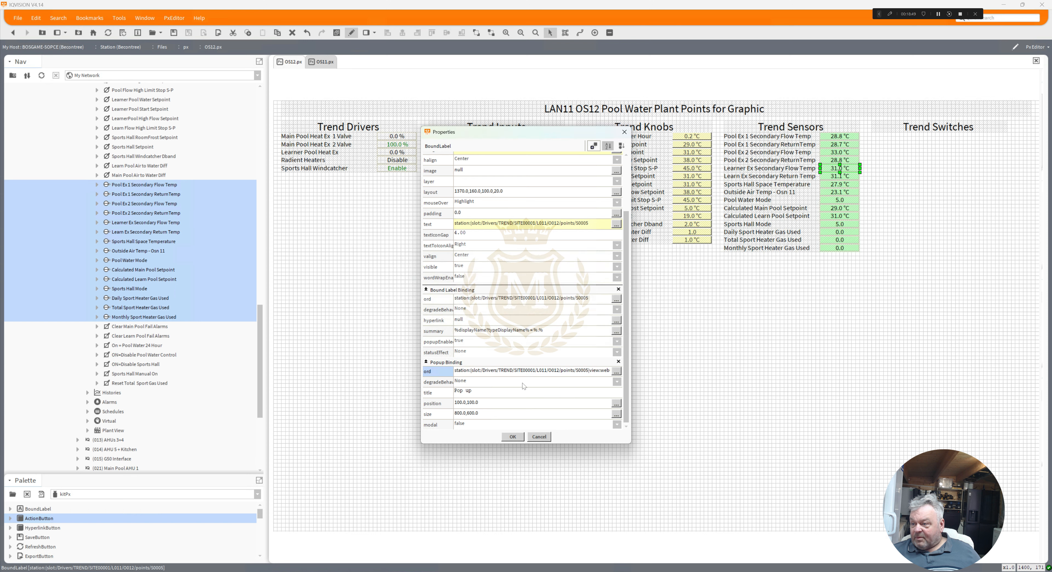
left_click(513, 437)
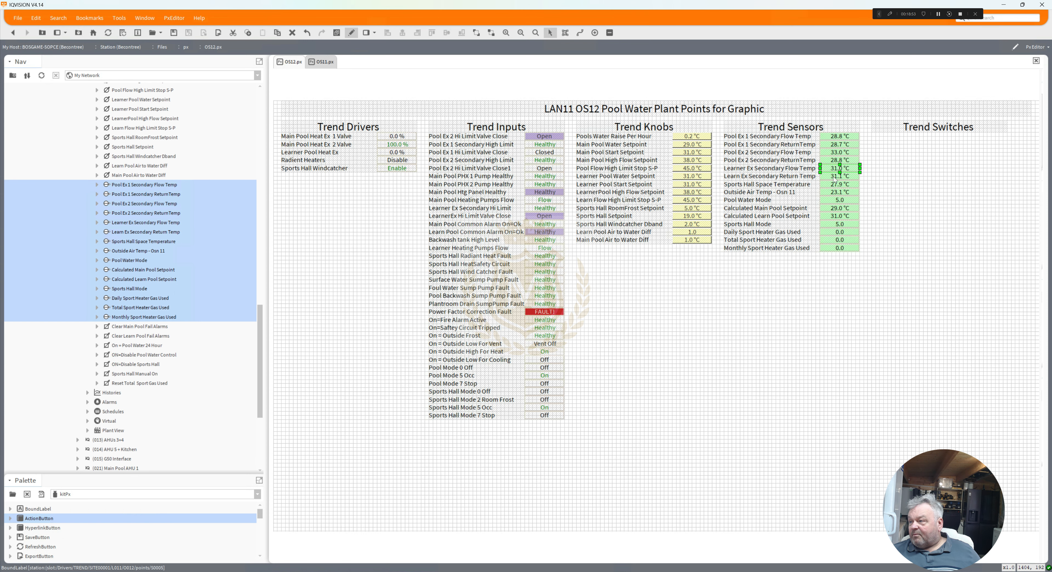
Step: Add a kitPx Popup Binding to the Learn Ex Secondary Return Temp value label
double_click(835, 178)
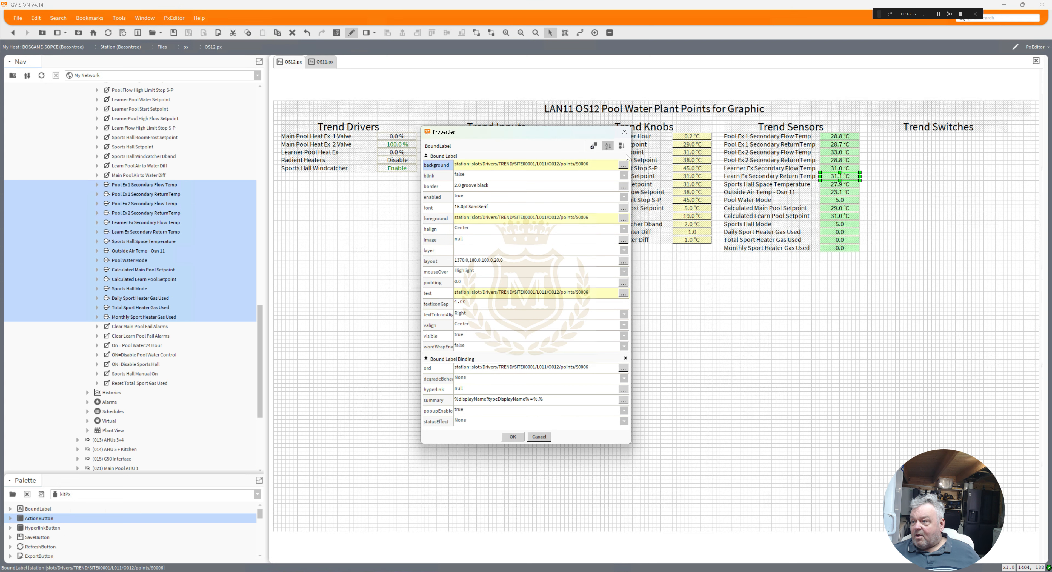
left_click(594, 146)
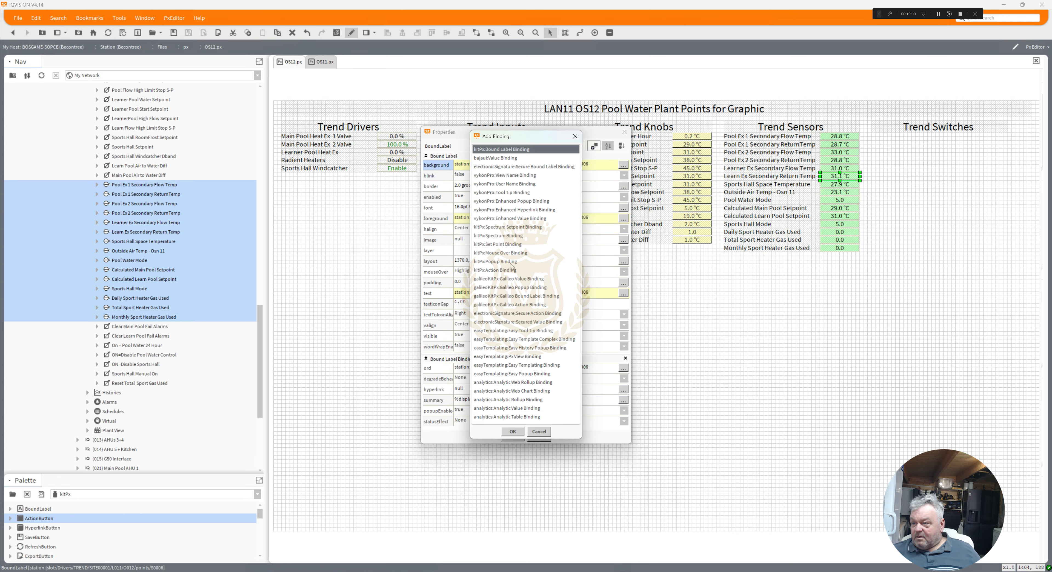
double_click(512, 264)
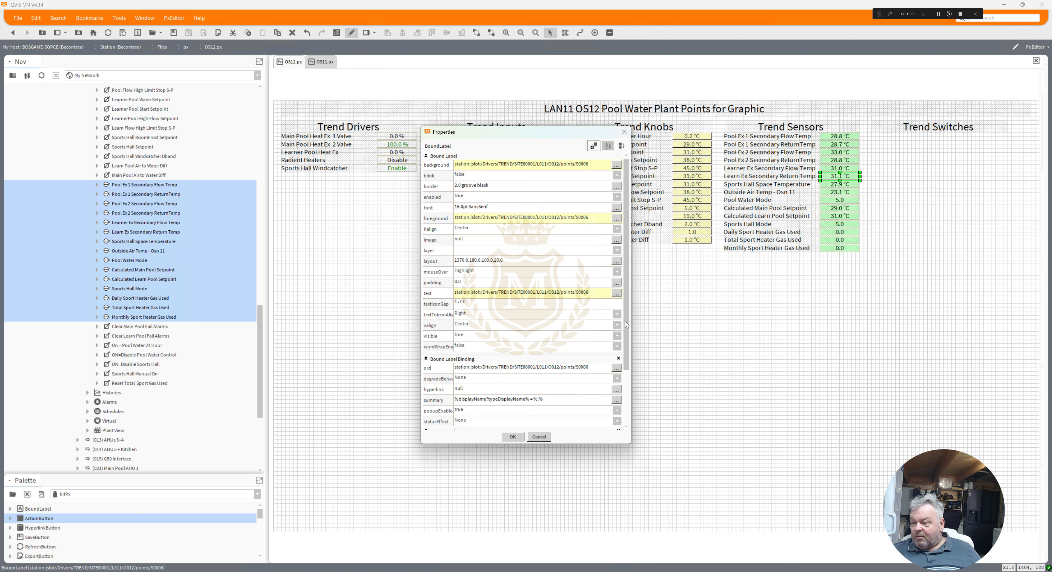
scroll(629, 429, "down", 3)
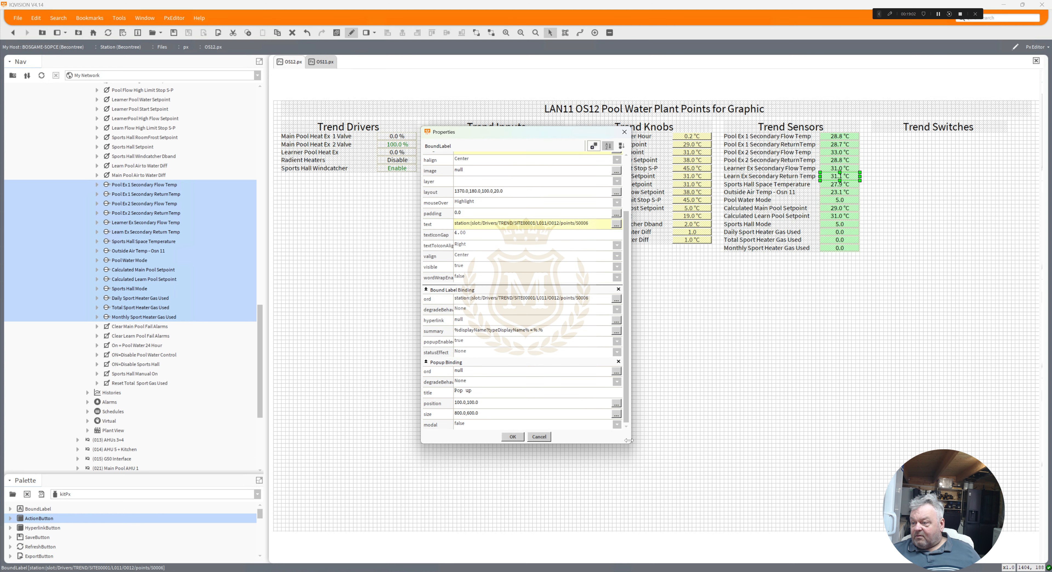
Step: Copy the label binding's ord for point S0006 into the popup binding's ord with the Chart view, and apply the properties
left_click(577, 301)
key("ctrl+c")
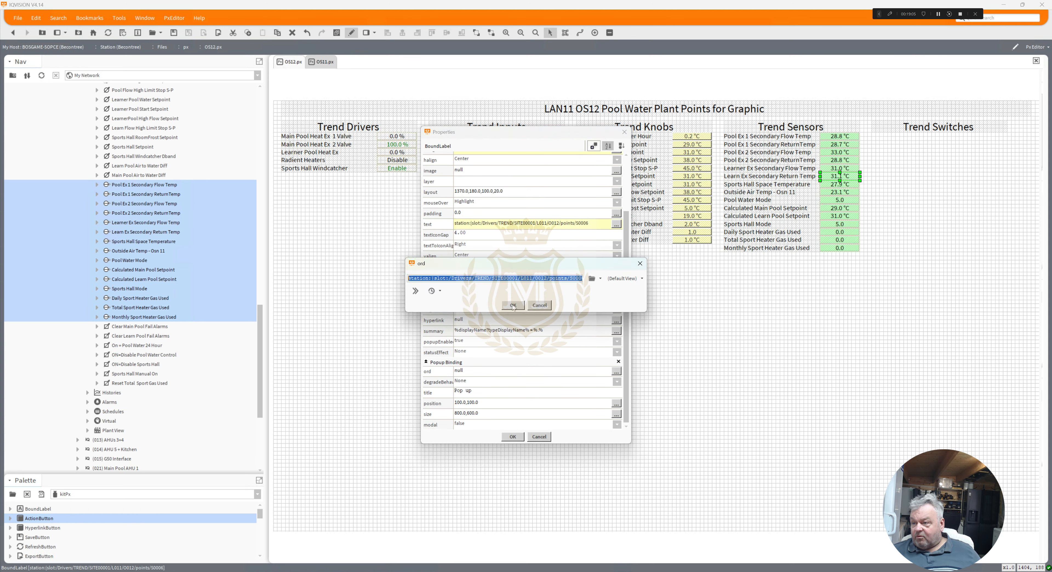
left_click(518, 307)
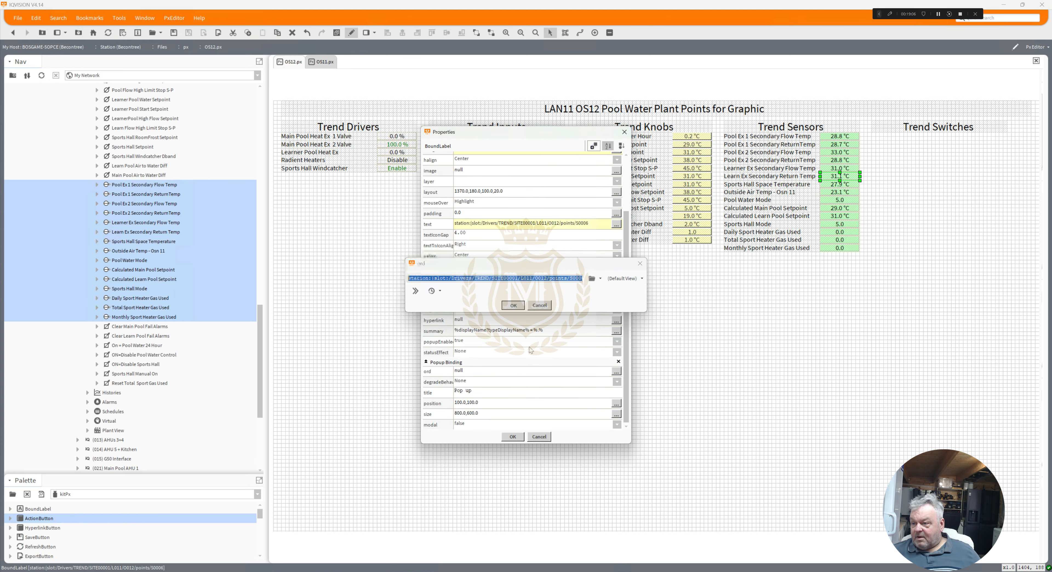
left_click(529, 373)
key("ctrl+v")
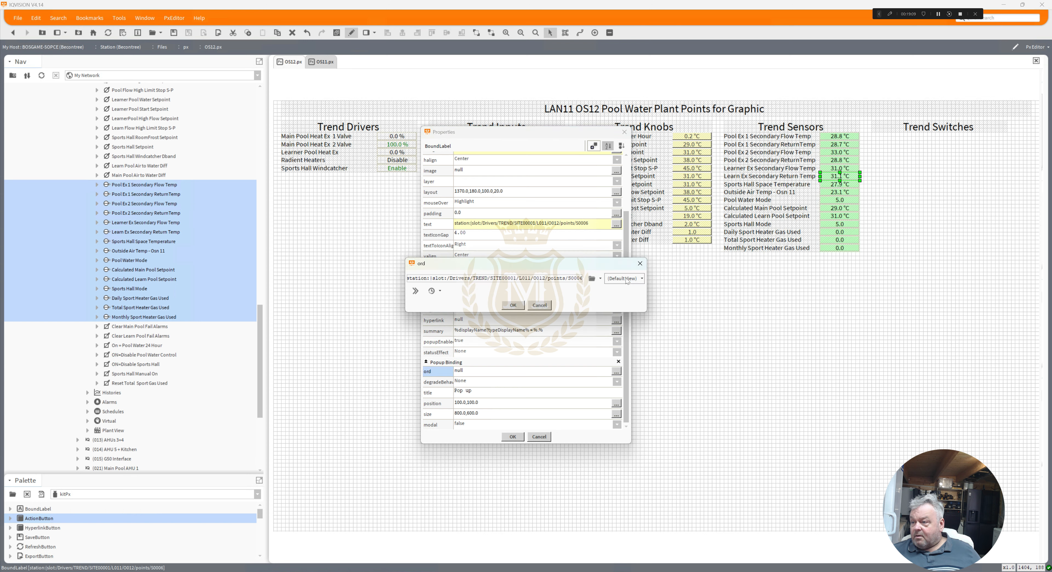
left_click(626, 278)
left_click(634, 343)
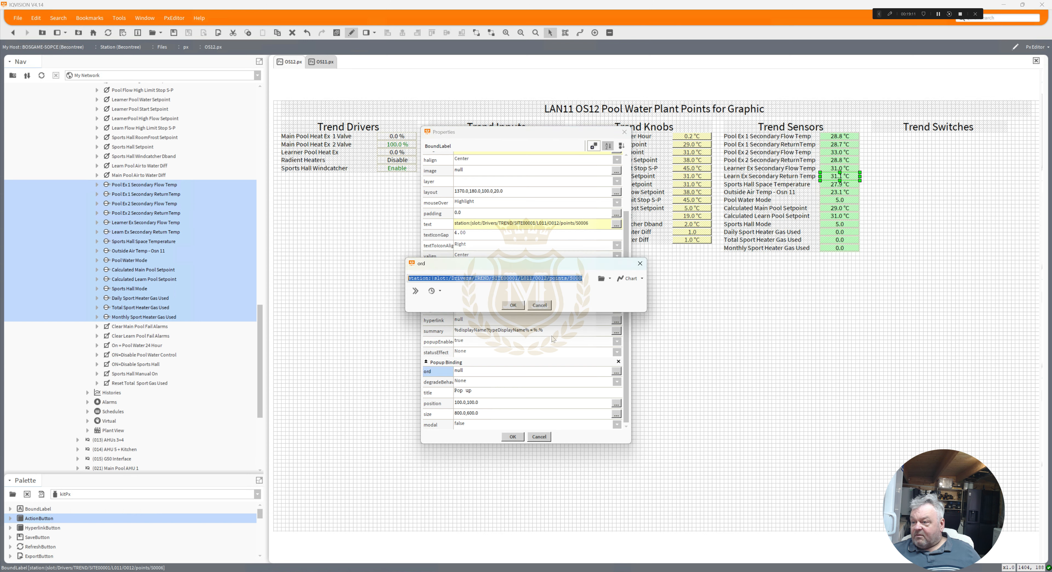
left_click(514, 307)
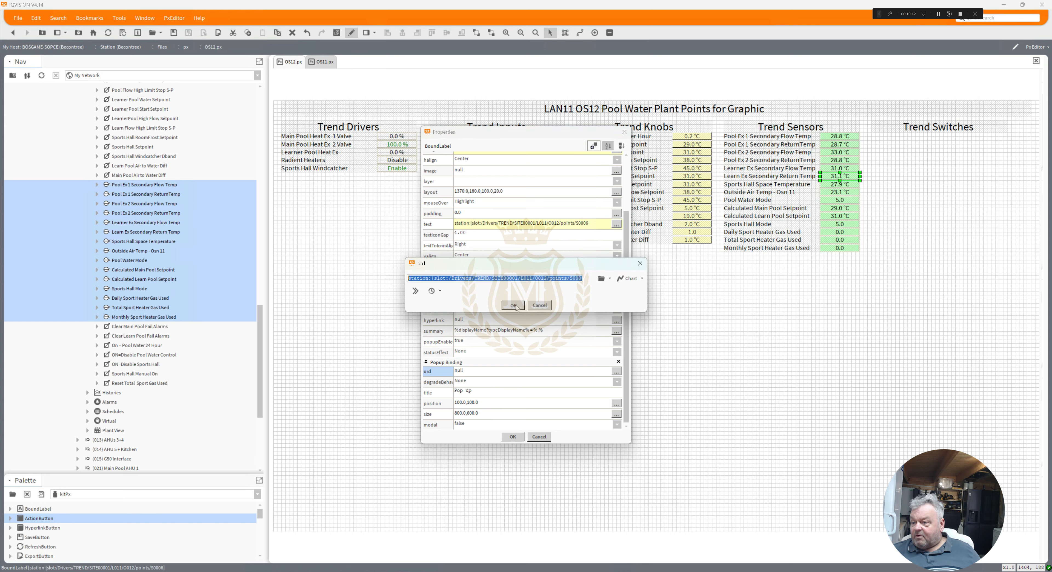
left_click(519, 438)
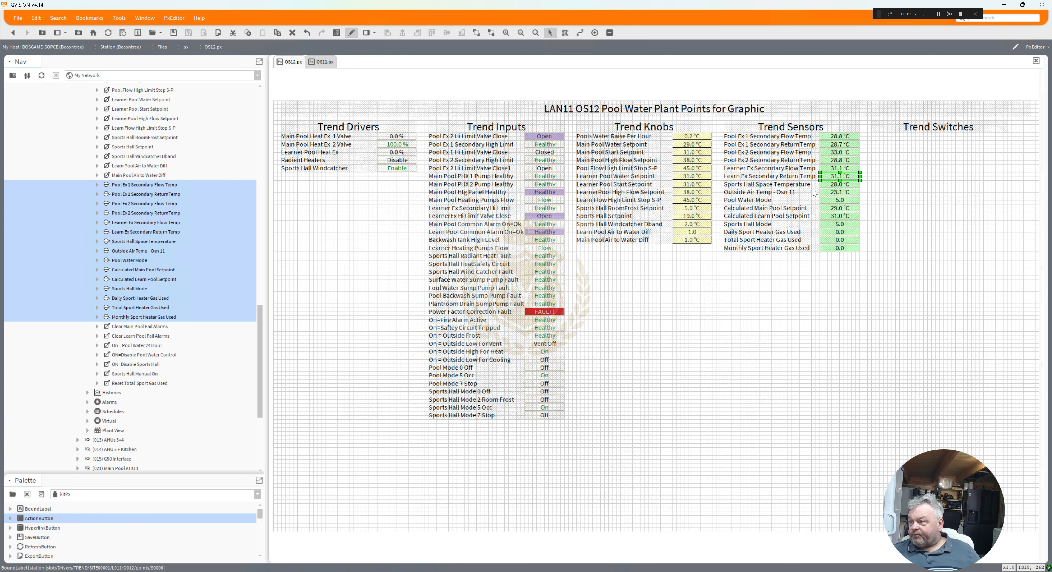
Step: Add a kitPx Popup Binding to the Sports Hall Space Temperature value label
left_click(834, 186)
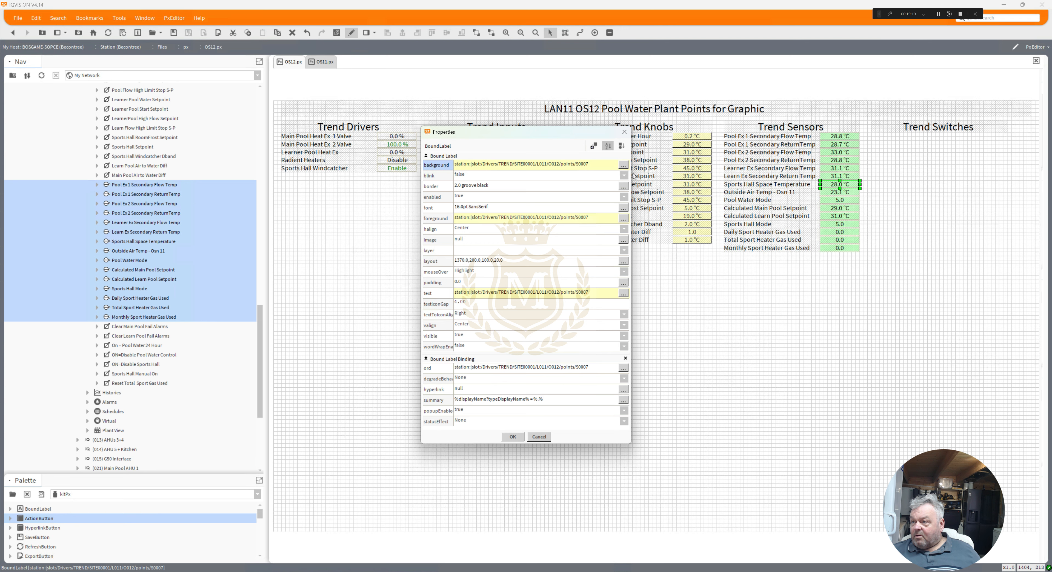
left_click(594, 146)
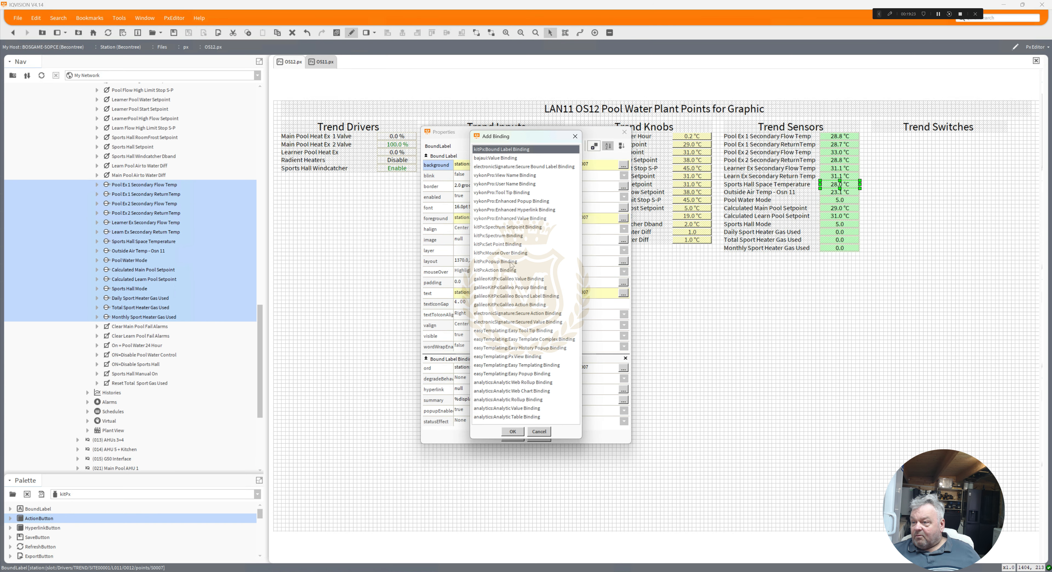
double_click(510, 262)
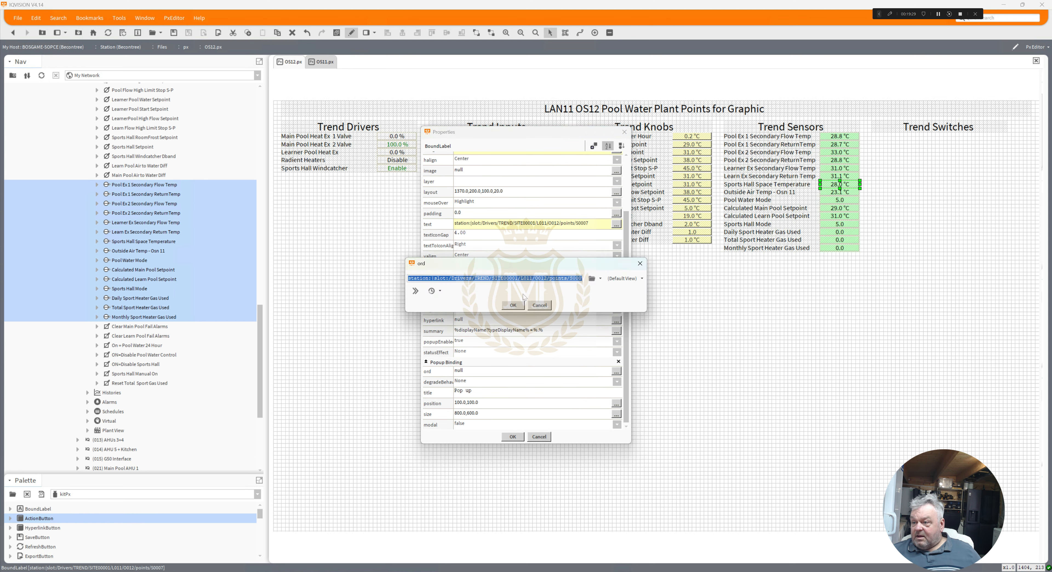
Step: Set the popup binding's ord to station:|slot:/Drivers/TREND/SITE00001/L011/O012/points/S0007 with the Chart view, and apply the properties
left_click(571, 369)
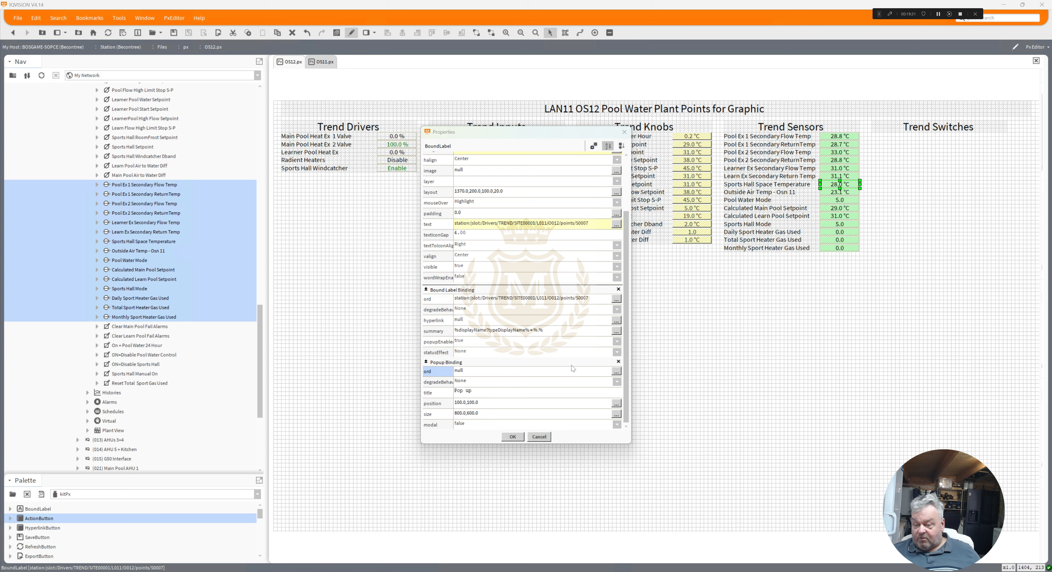
type("station:|slot:/Drivers/TREND/SITE00001/L011/O012/points/S0007")
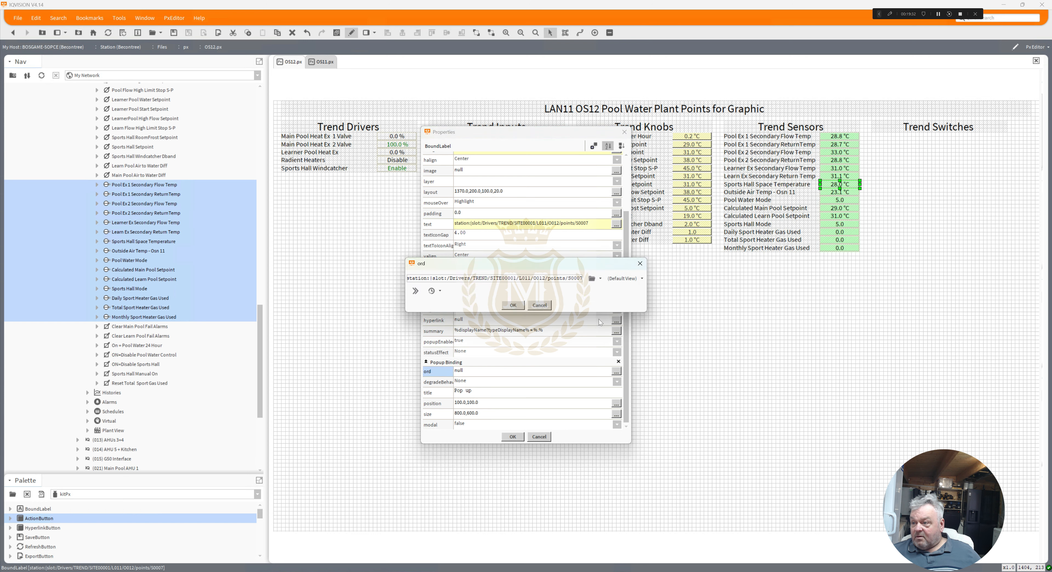
left_click(623, 278)
left_click(617, 385)
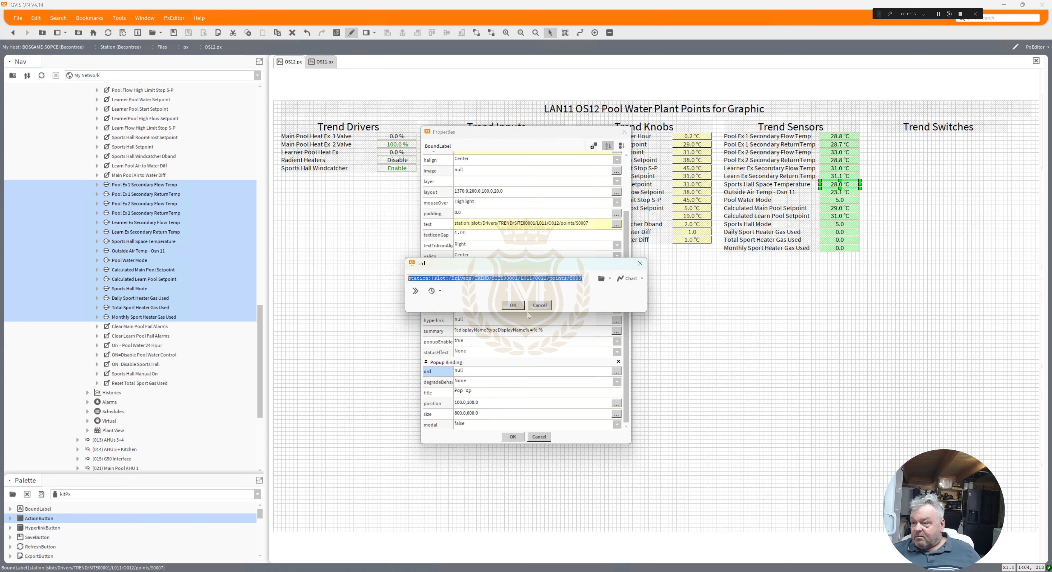
left_click(513, 305)
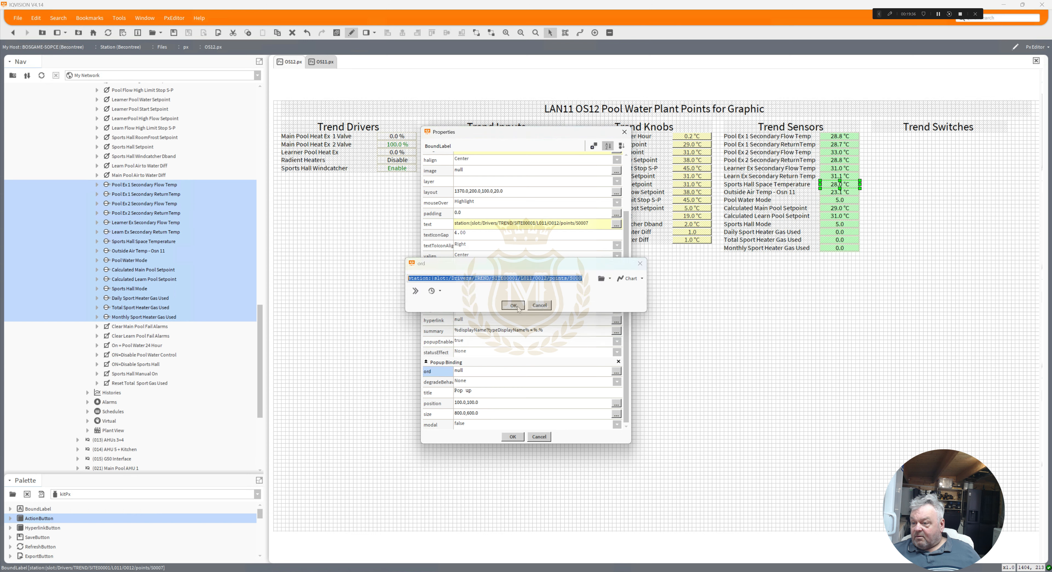
left_click(513, 437)
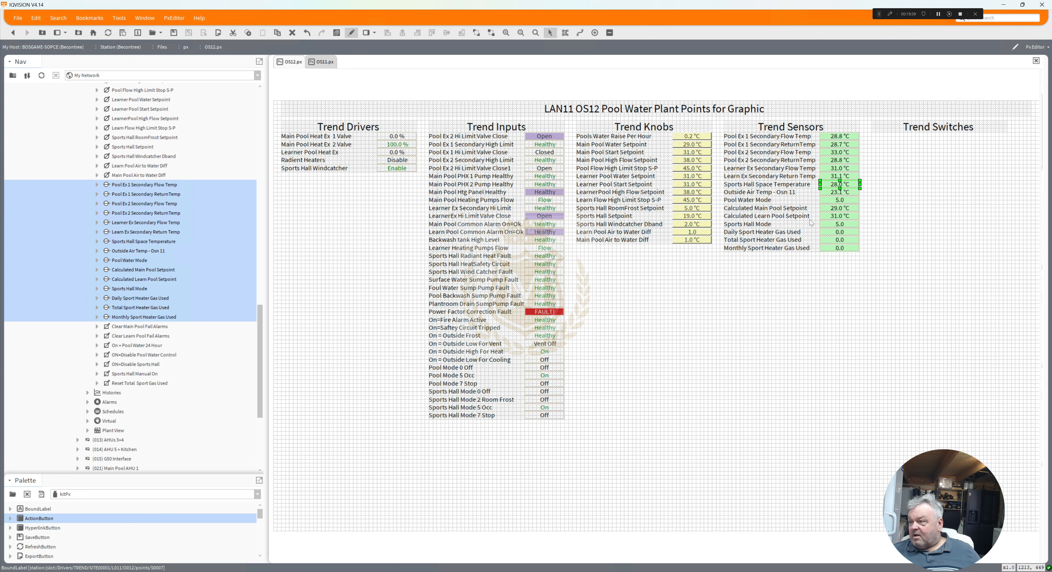
Step: Add a kitPx Popup Binding to the Outside Air Temp - Osn 11 value label
left_click(838, 194)
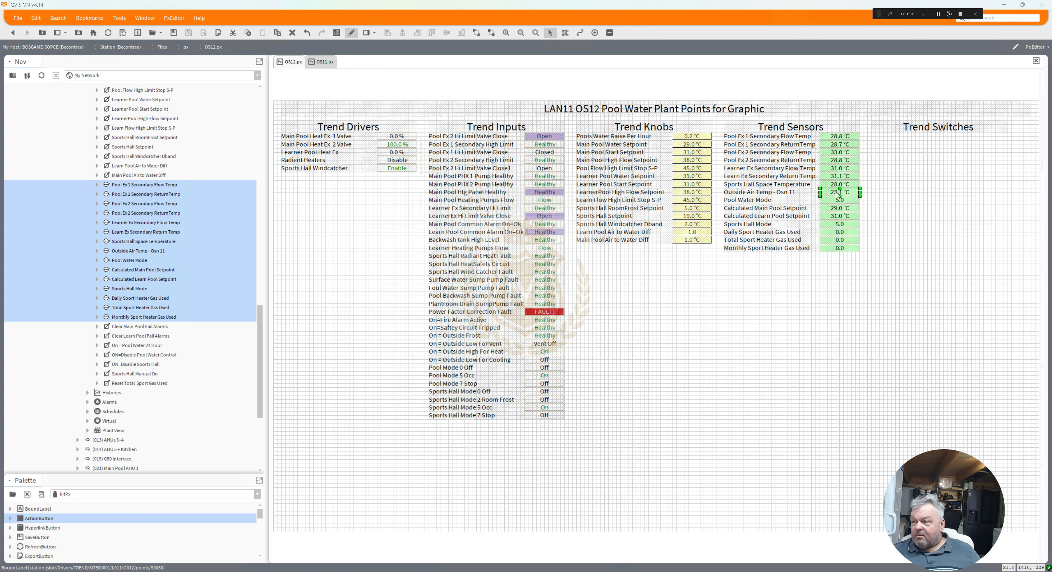
double_click(839, 194)
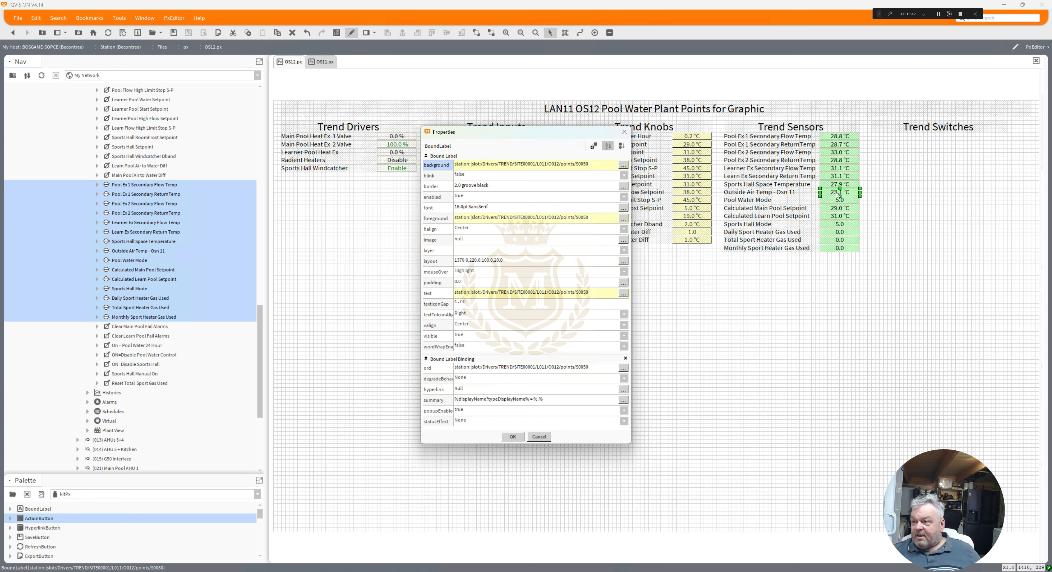
left_click(594, 146)
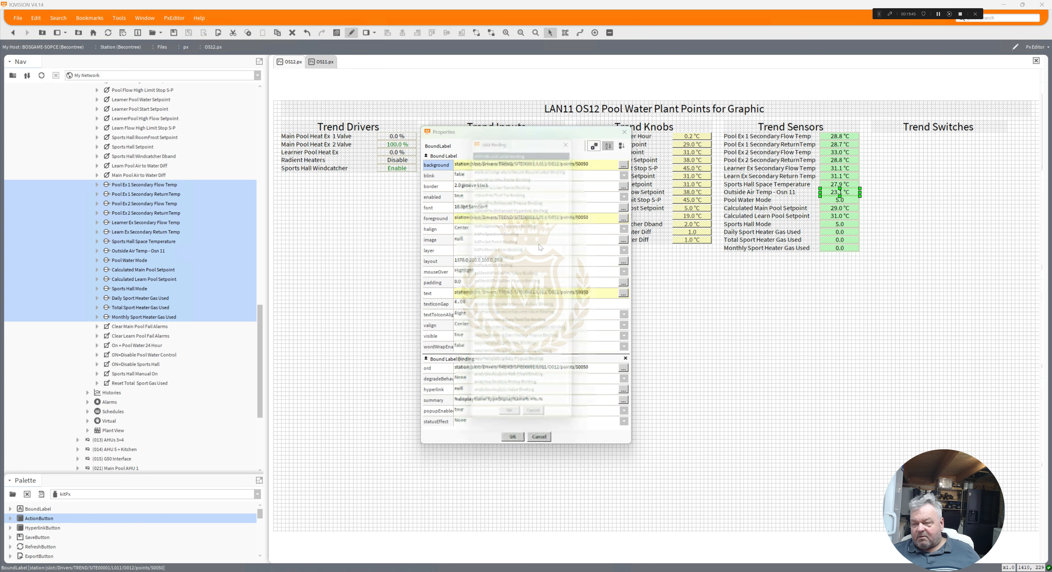
double_click(520, 261)
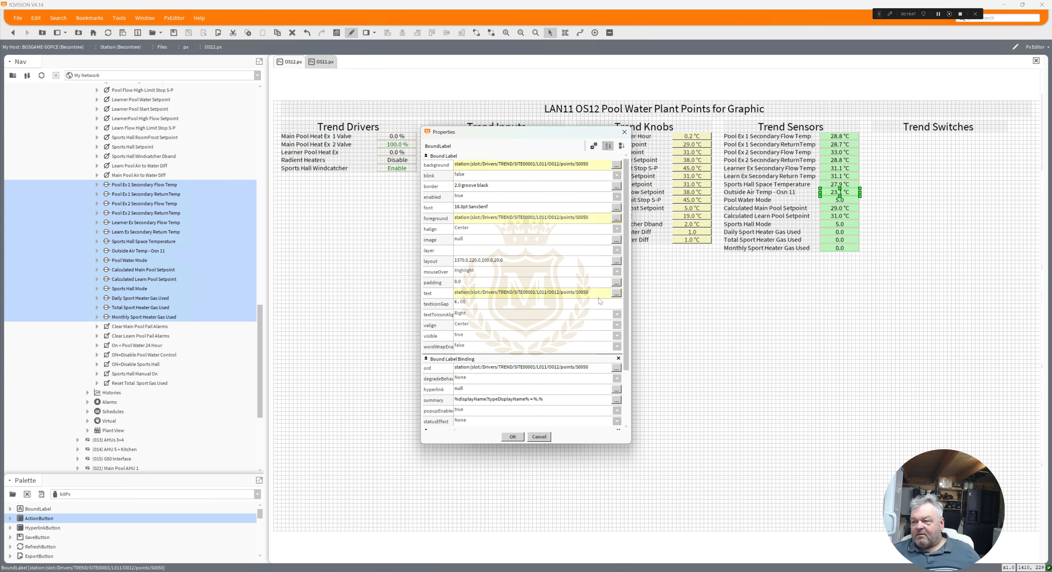
Step: Copy the label binding's ord for point S0050 into the popup binding's ord with the Chart view, and apply the properties
scroll(625, 388, "down", 3)
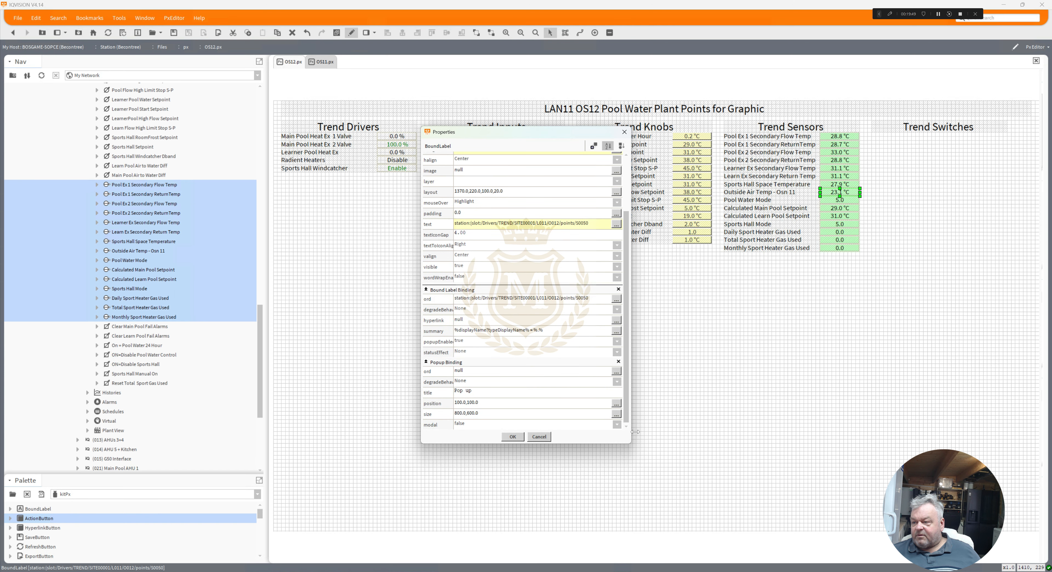
left_click(575, 303)
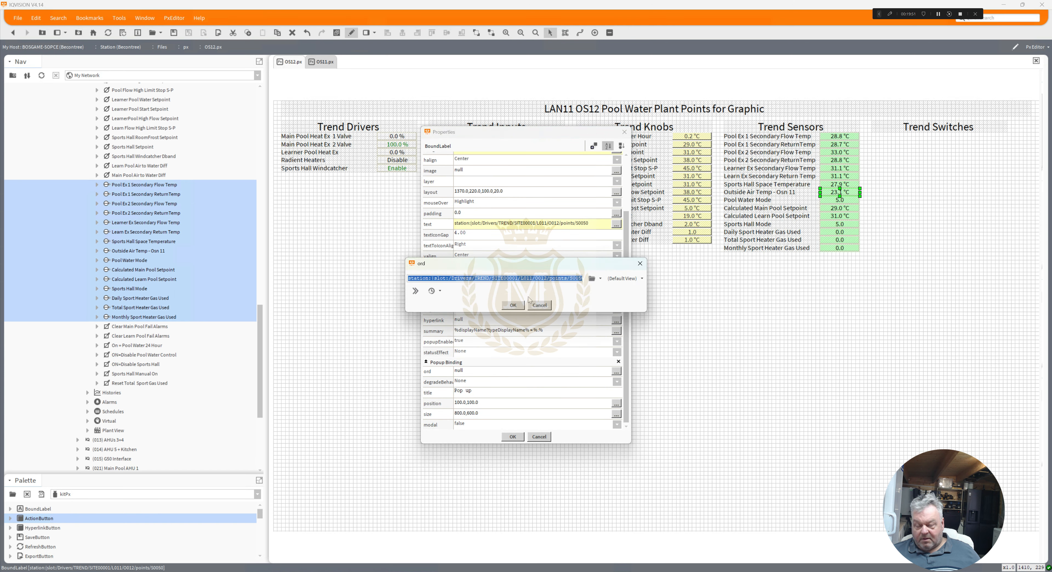
left_click(513, 305)
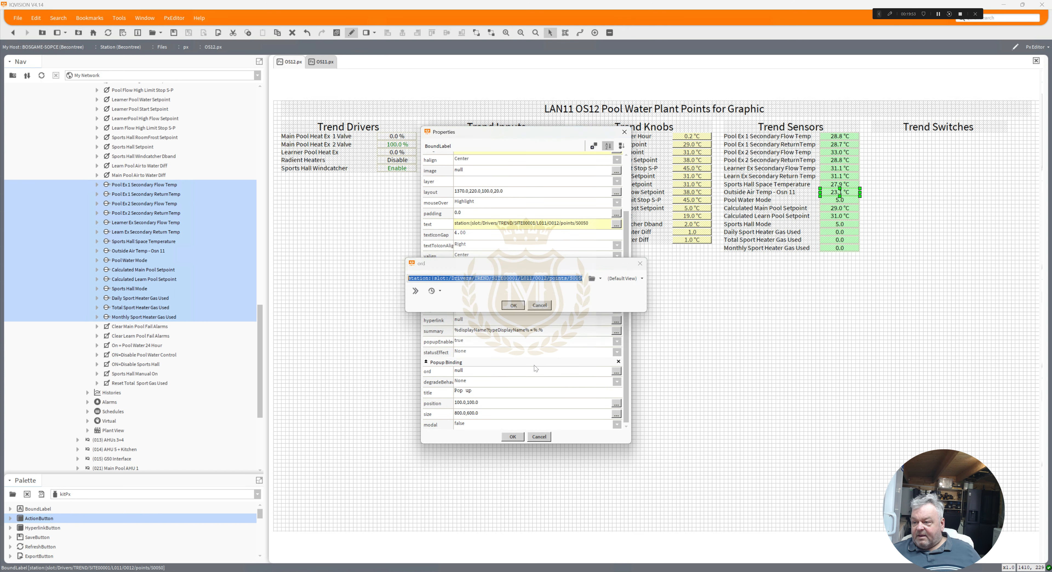
left_click(535, 370)
type("station:|slot:/Drivers/TREND/SITE00001/L011/O012/points/S0050")
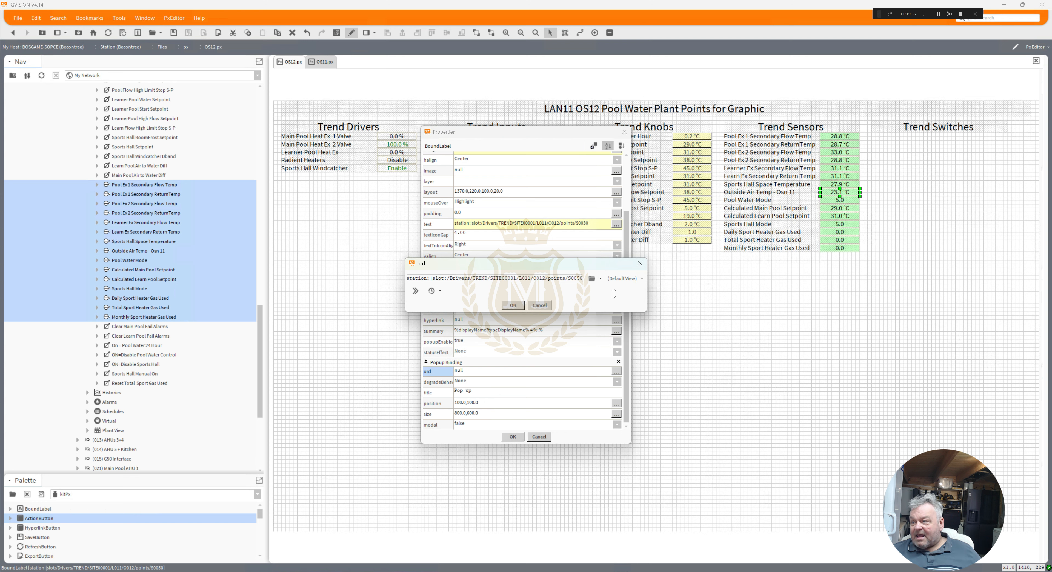
left_click(622, 279)
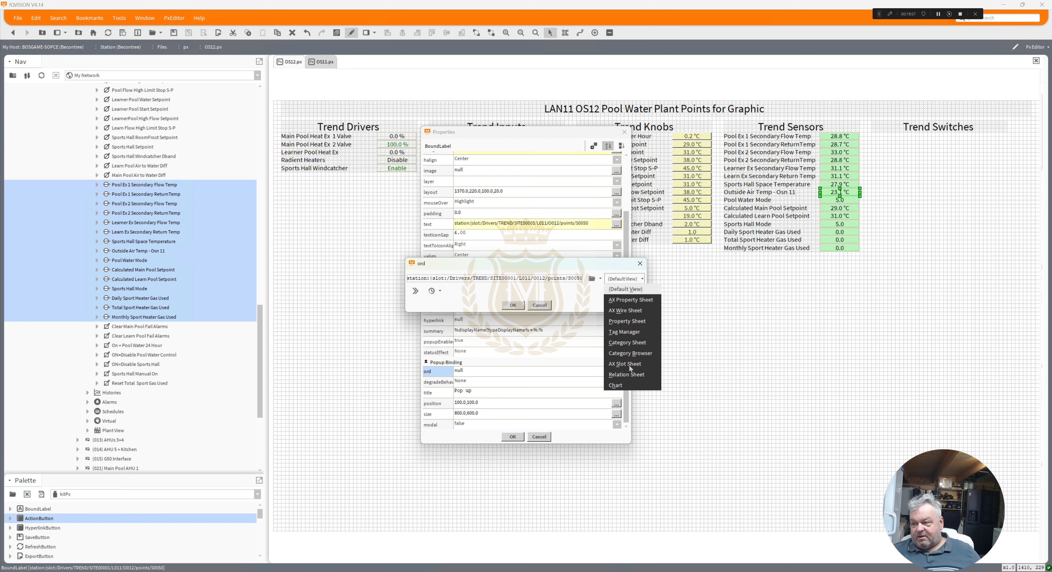
left_click(623, 386)
left_click(513, 306)
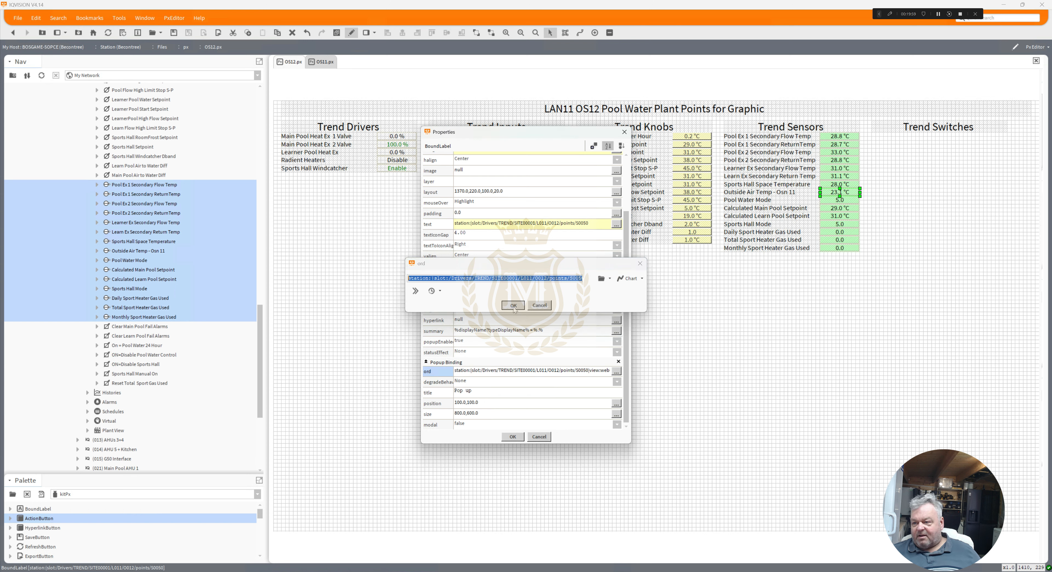
left_click(513, 437)
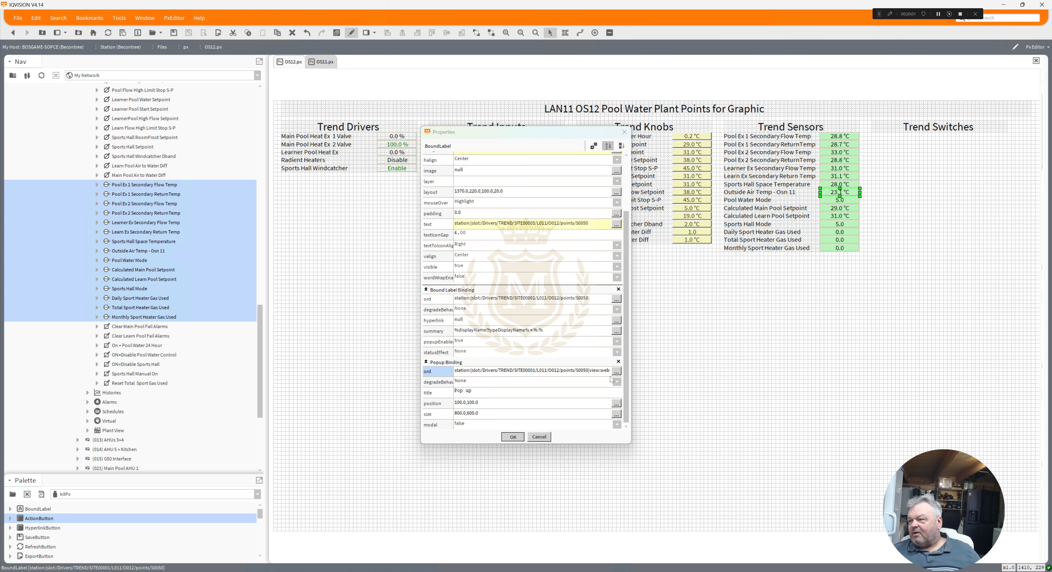
Step: Add a kitPx Popup Binding to the Pool Water Mode value label
double_click(833, 200)
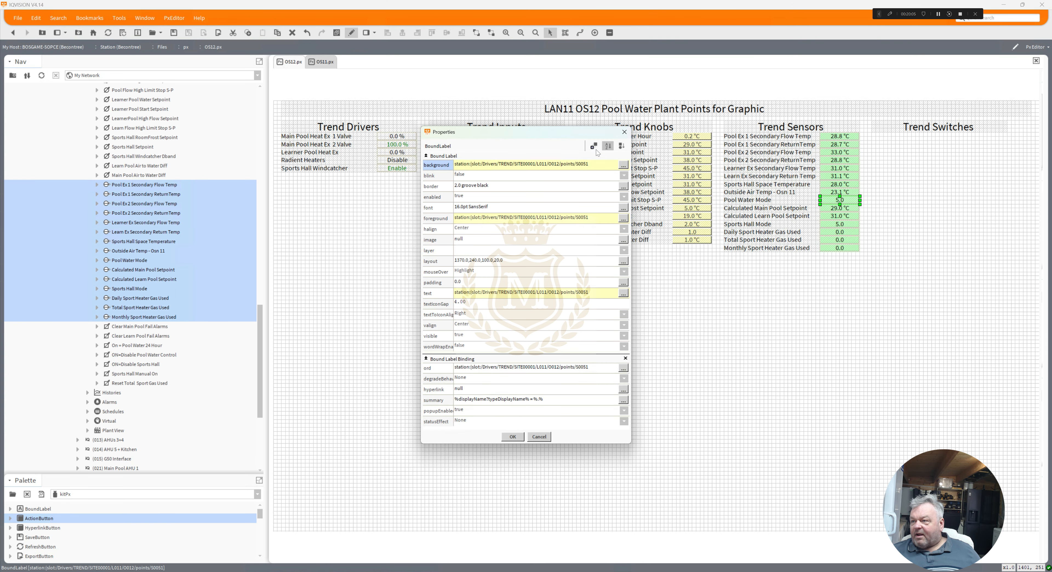
left_click(593, 146)
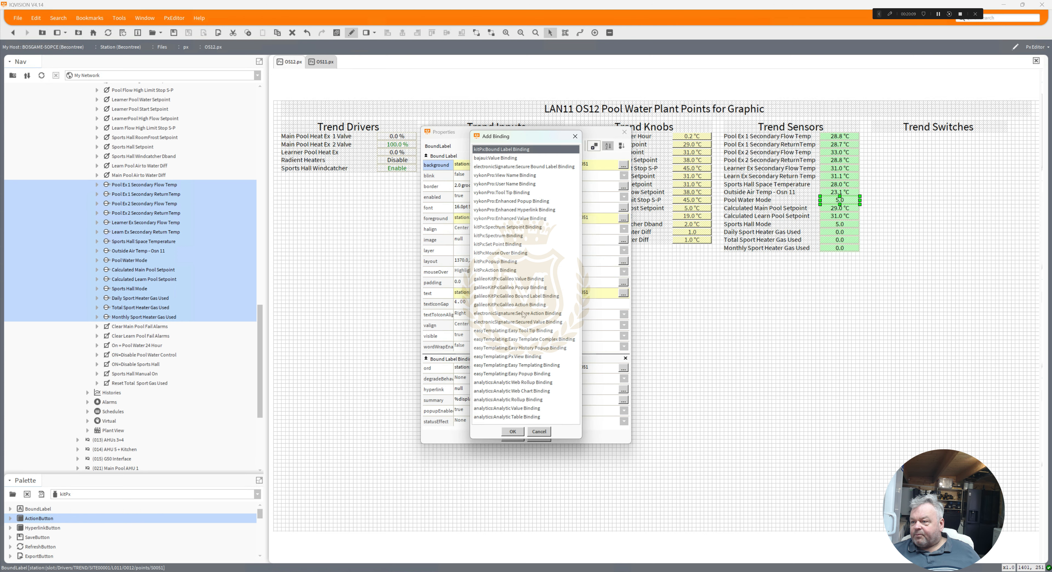
double_click(503, 262)
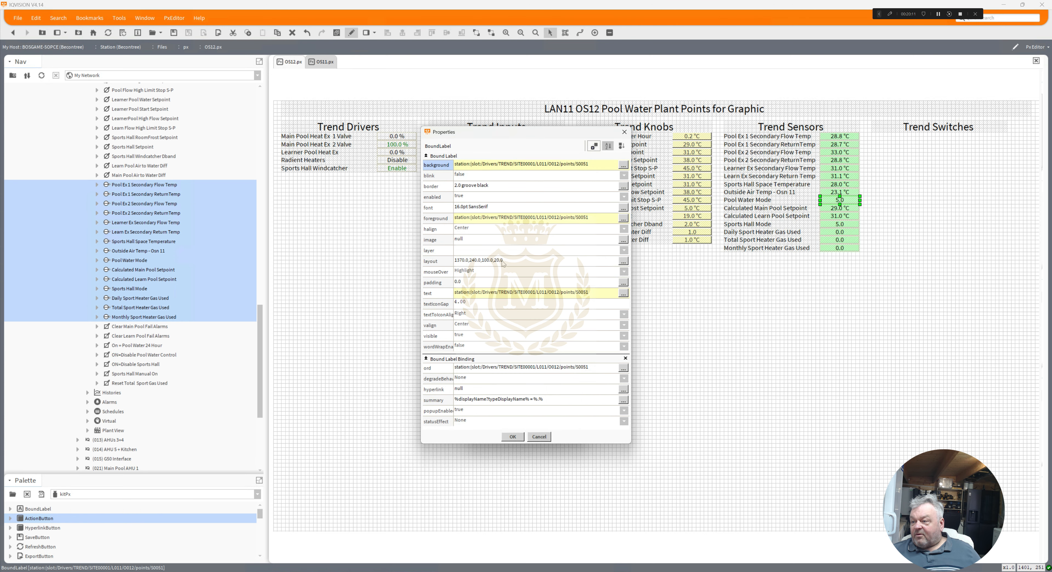
Step: Copy the label binding's ord for point S0051 into the popup binding's ord with the Chart view, and apply the properties
left_click_drag(627, 364, 629, 423)
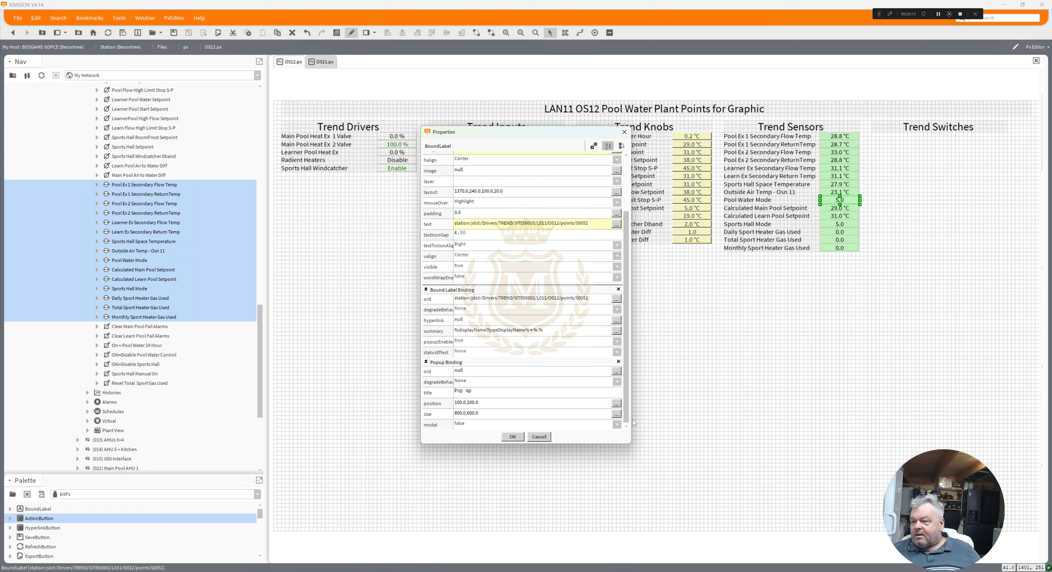
double_click(577, 303)
key("ctrl+c")
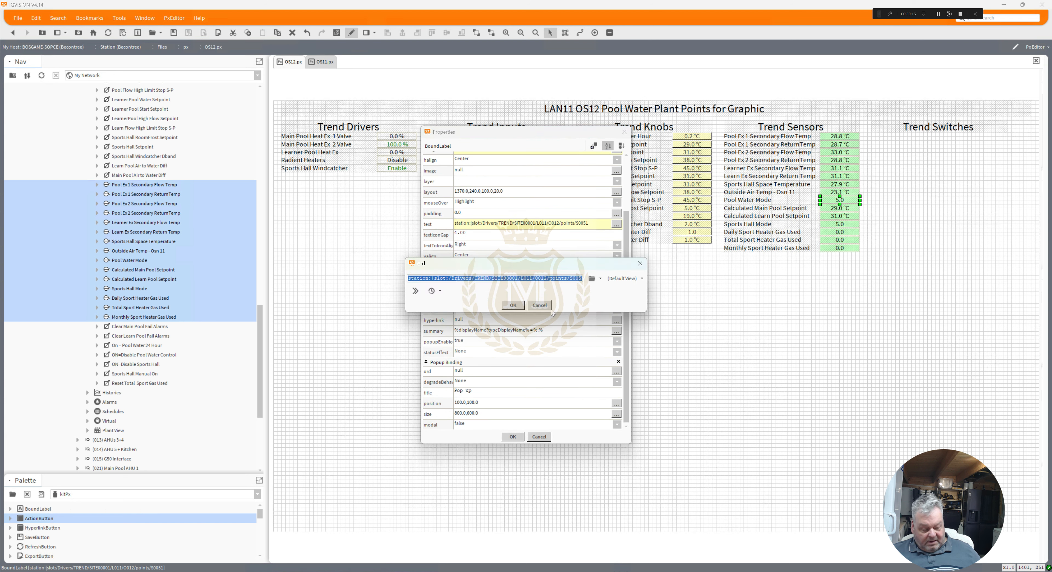
left_click(516, 306)
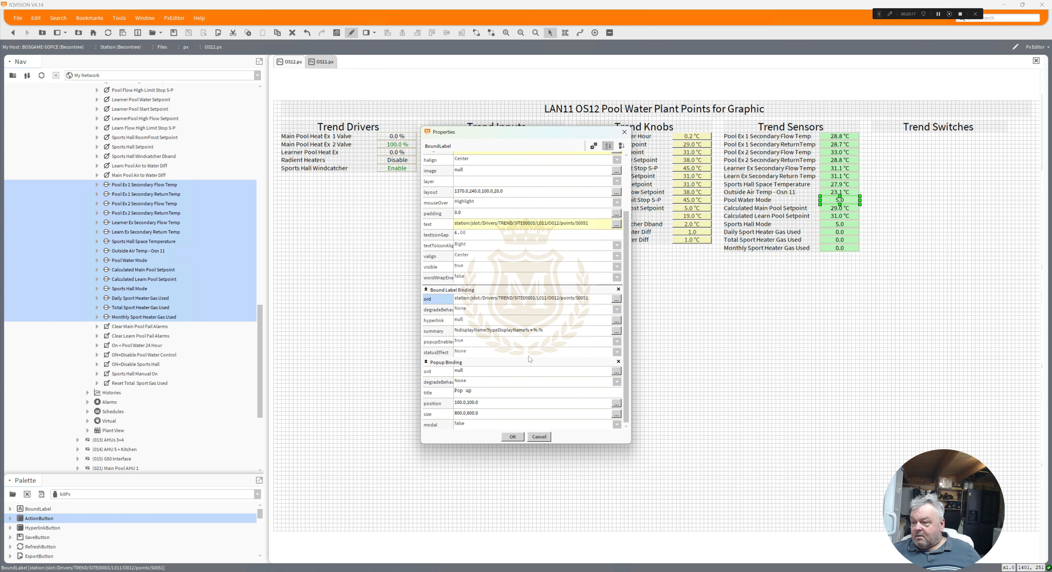
key("ctrl+v")
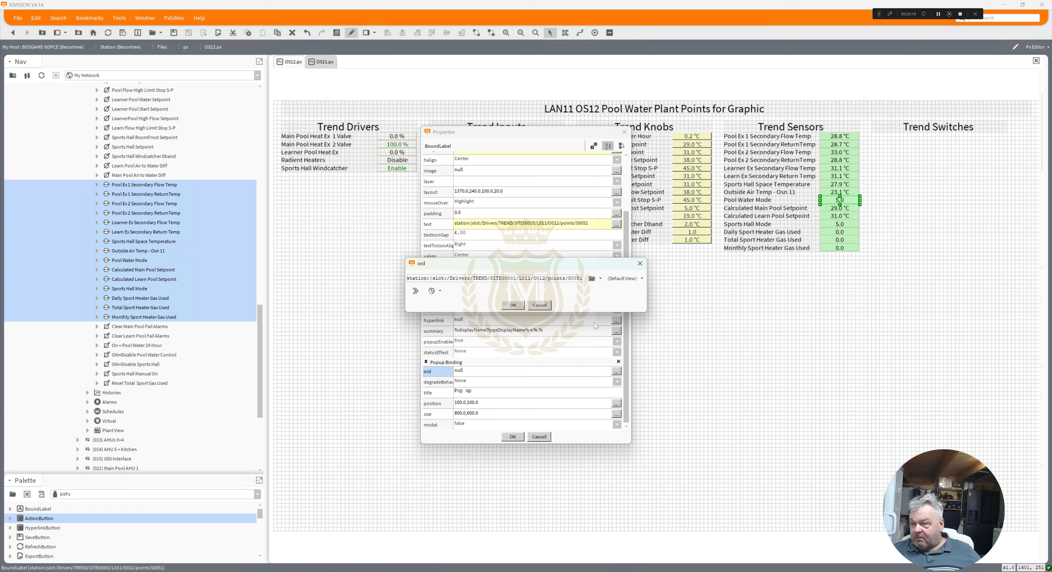
left_click(625, 278)
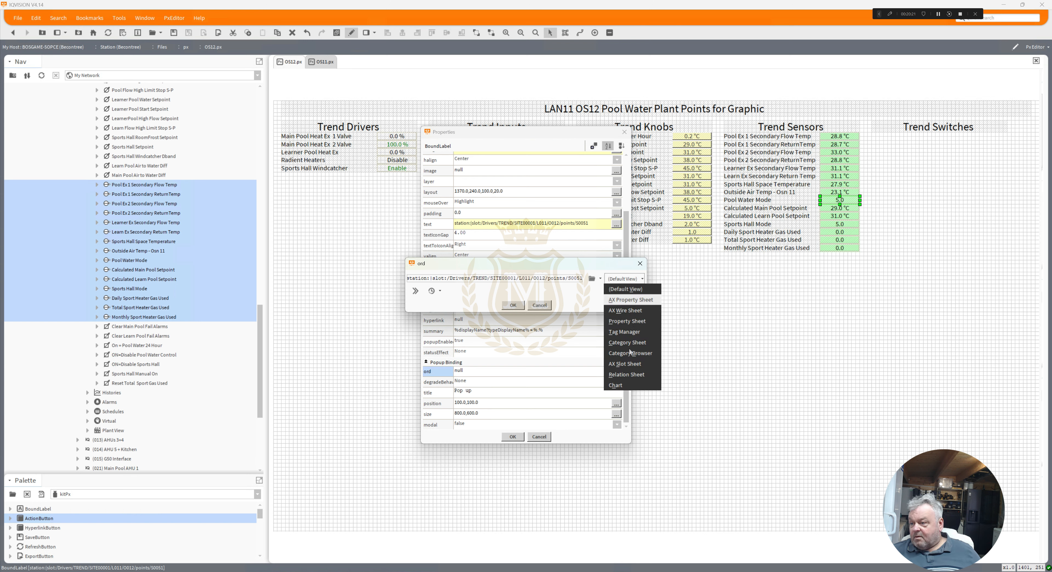
left_click(616, 385)
left_click(513, 305)
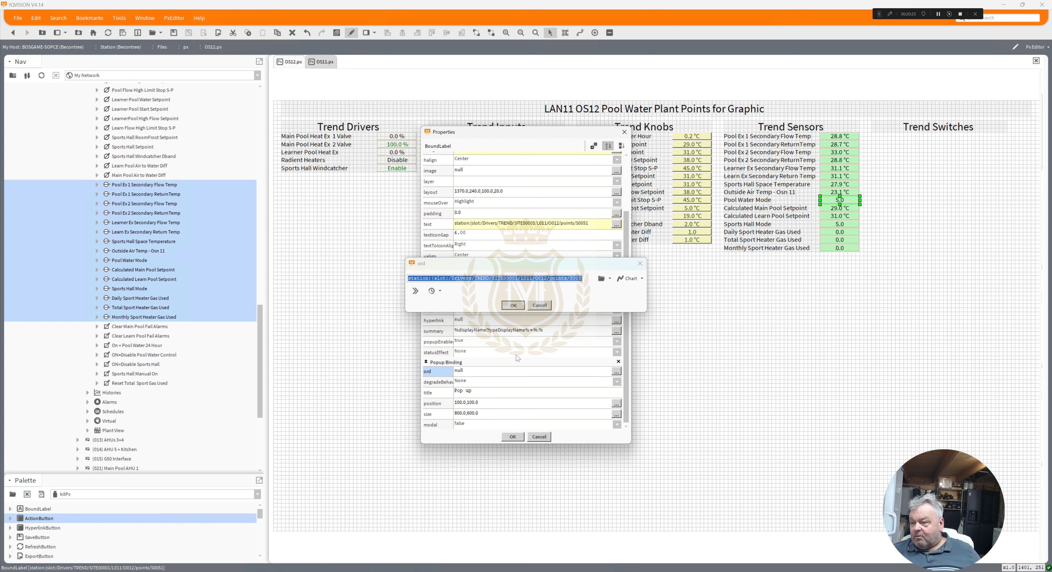
left_click(513, 437)
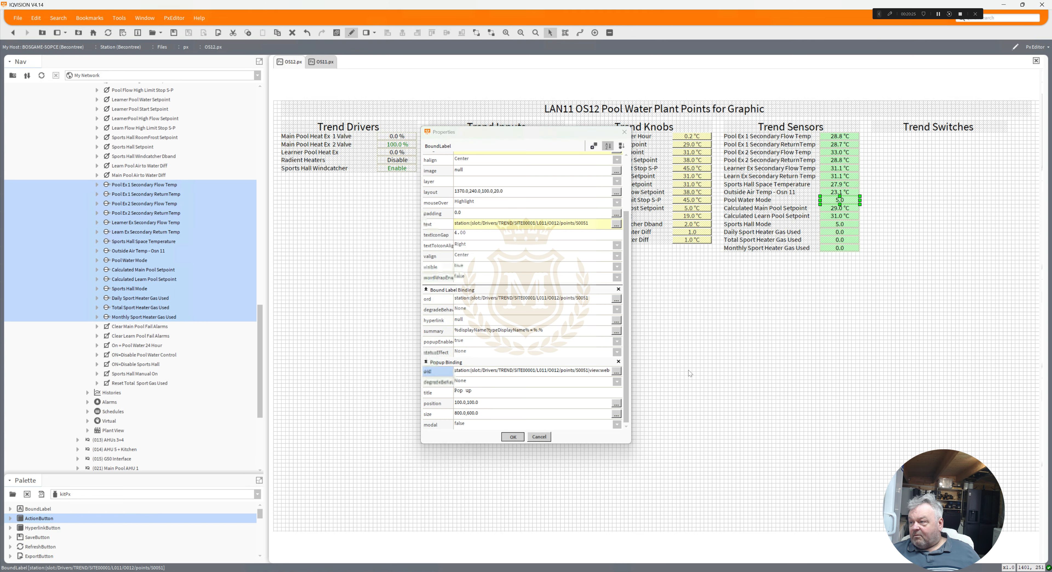
Step: Add a kitPx Popup Binding to the Calculated Main Pool Setpoint value label
double_click(832, 211)
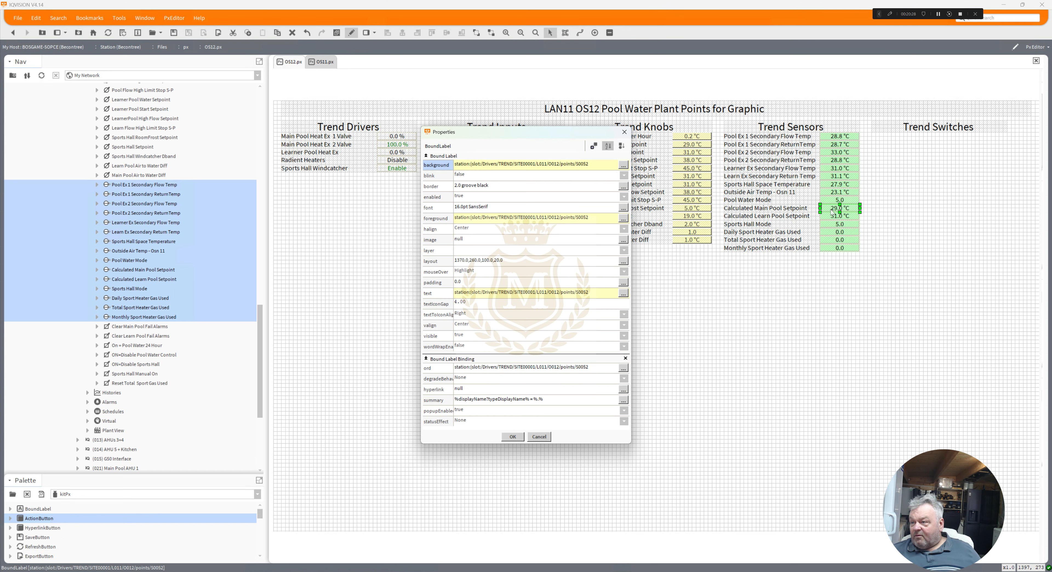
left_click(595, 147)
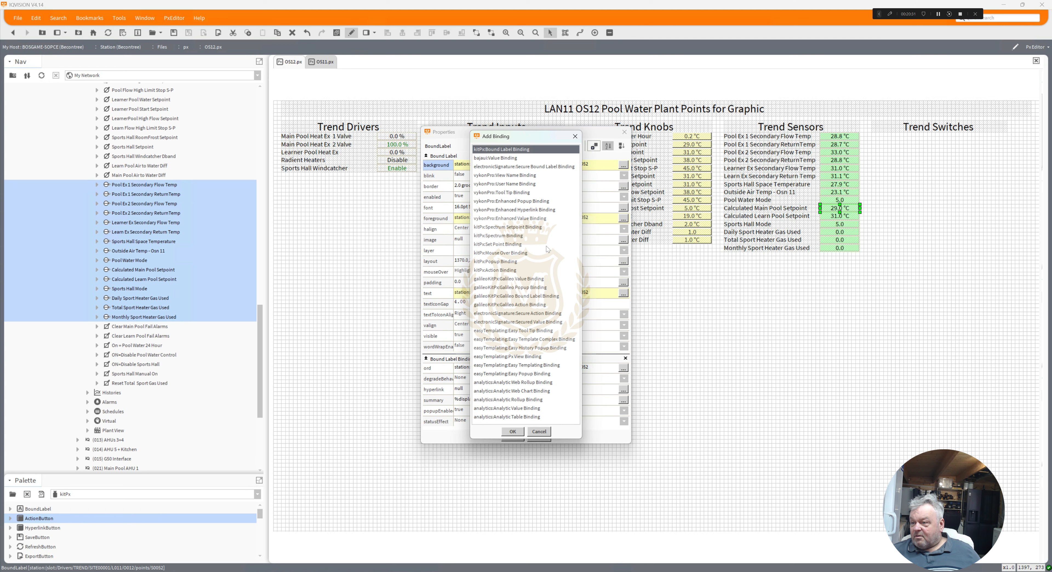
double_click(510, 262)
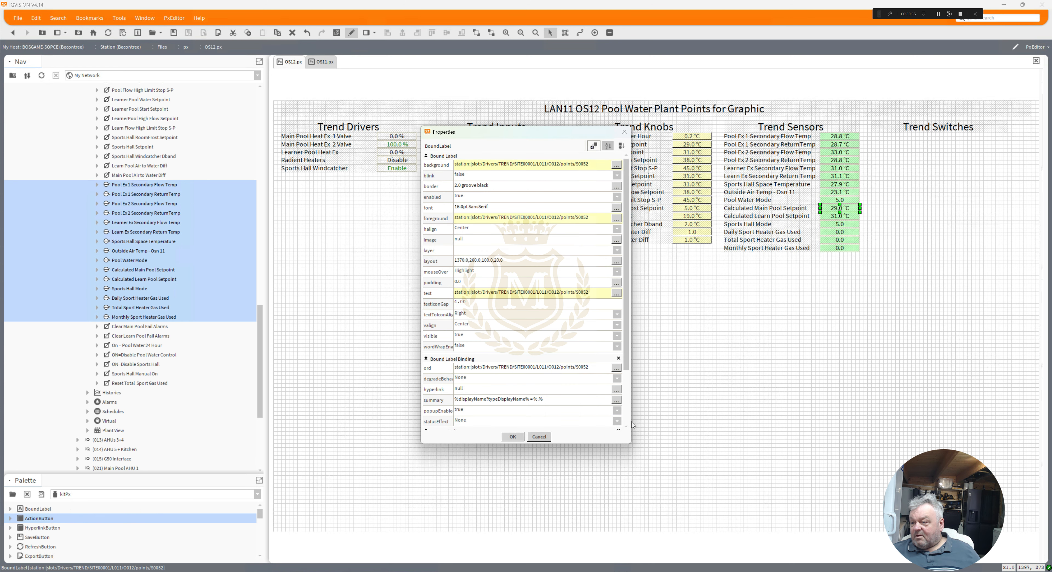
Step: Copy the label binding's ord for point S0052 into the popup binding's ord with the Chart view, and apply the properties
scroll(632, 425, "down", 3)
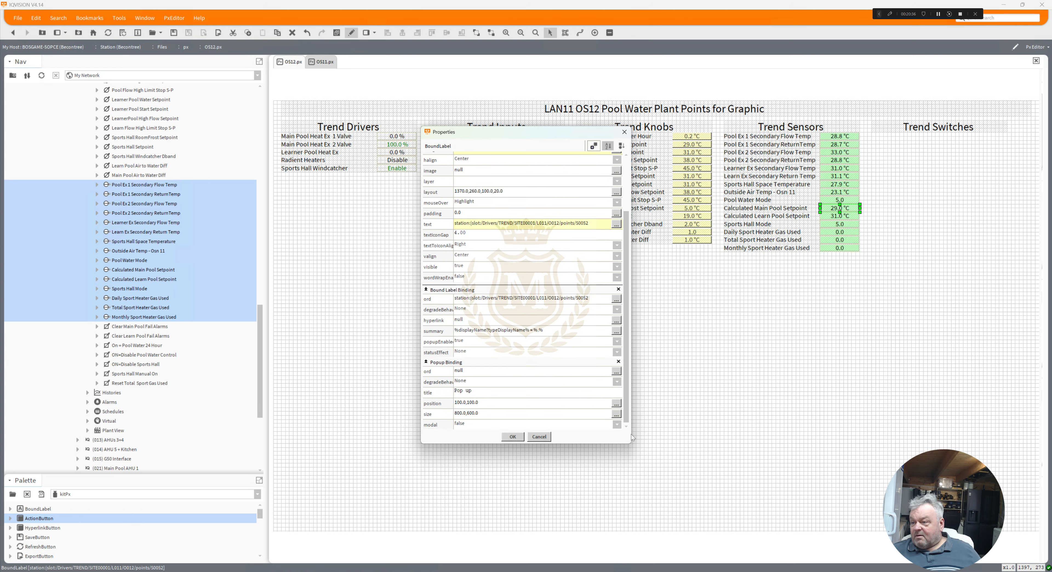
double_click(574, 301)
key("ctrl+c")
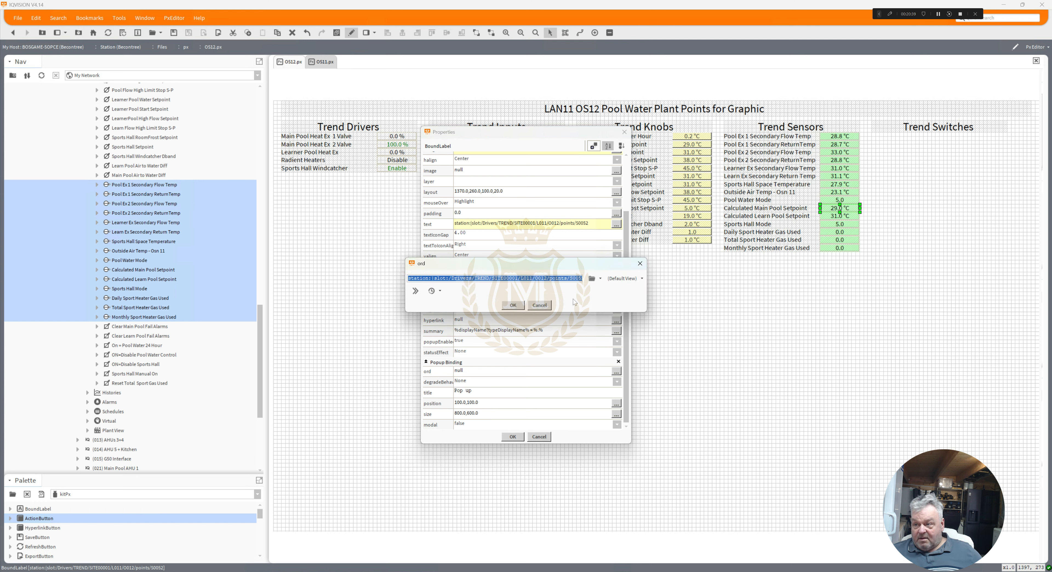
left_click(513, 305)
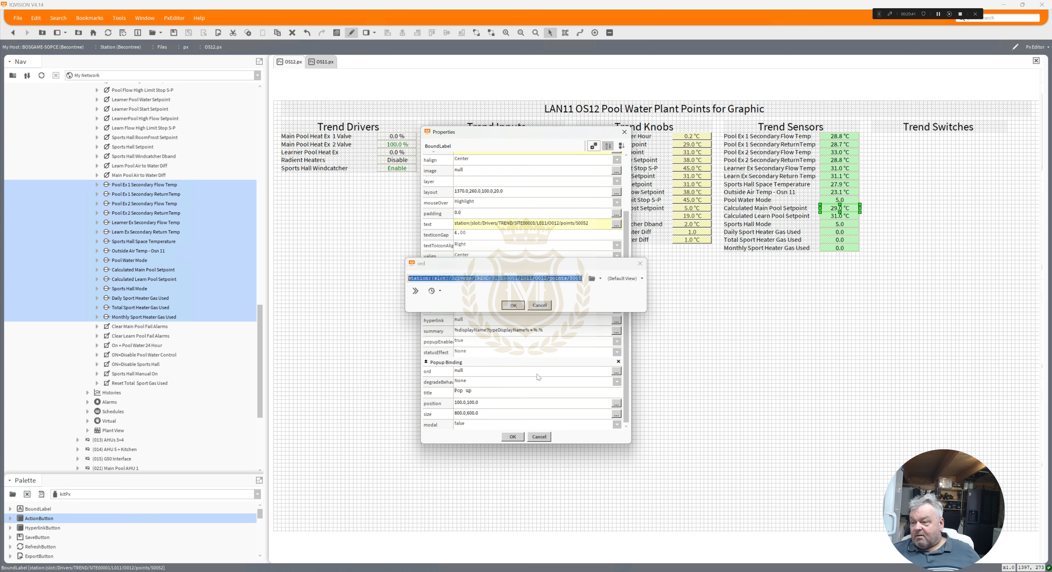
double_click(571, 371)
key("ctrl+v")
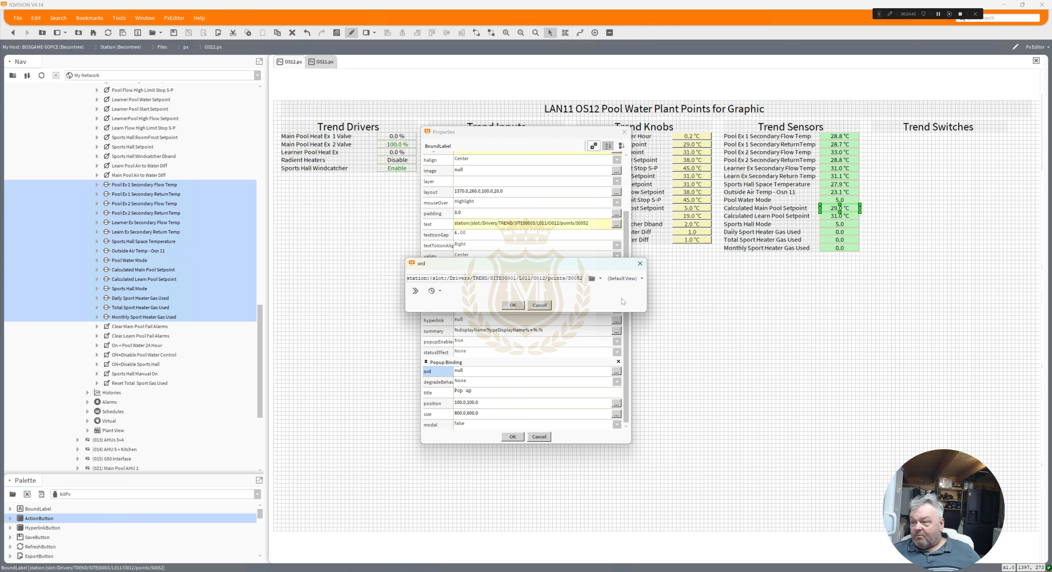
left_click(632, 281)
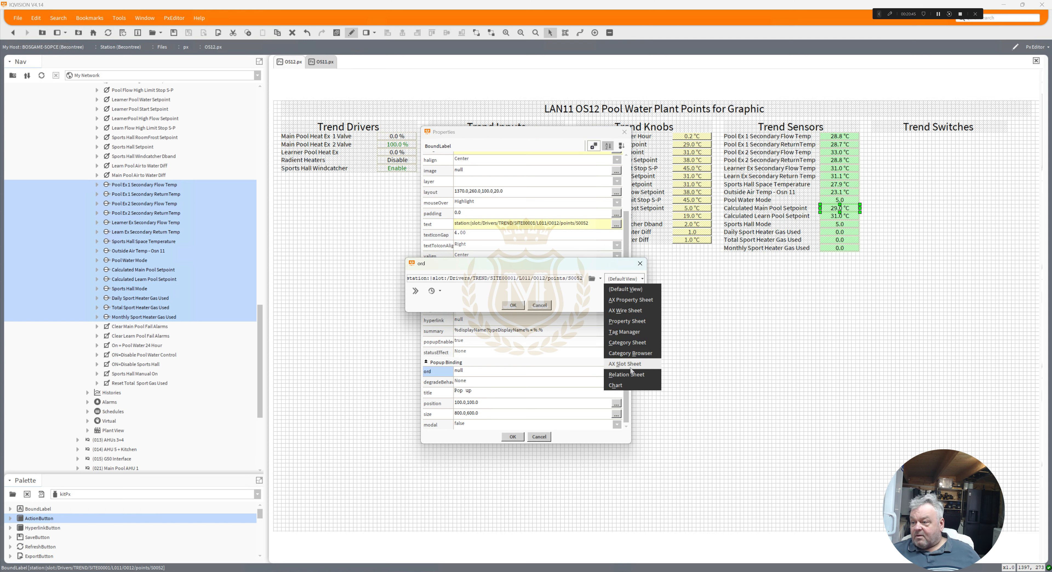
left_click(624, 385)
left_click(515, 306)
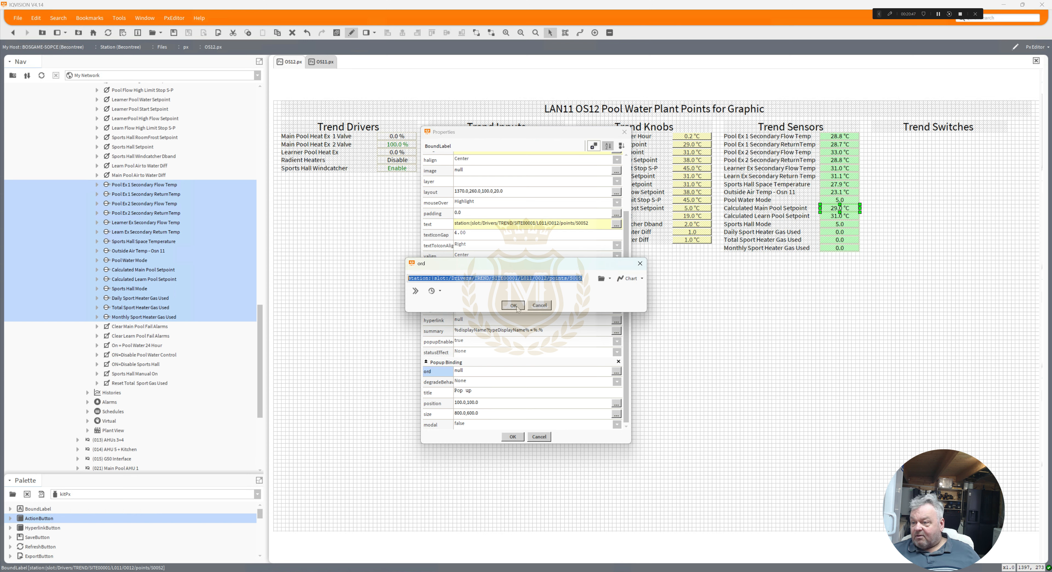
left_click(539, 437)
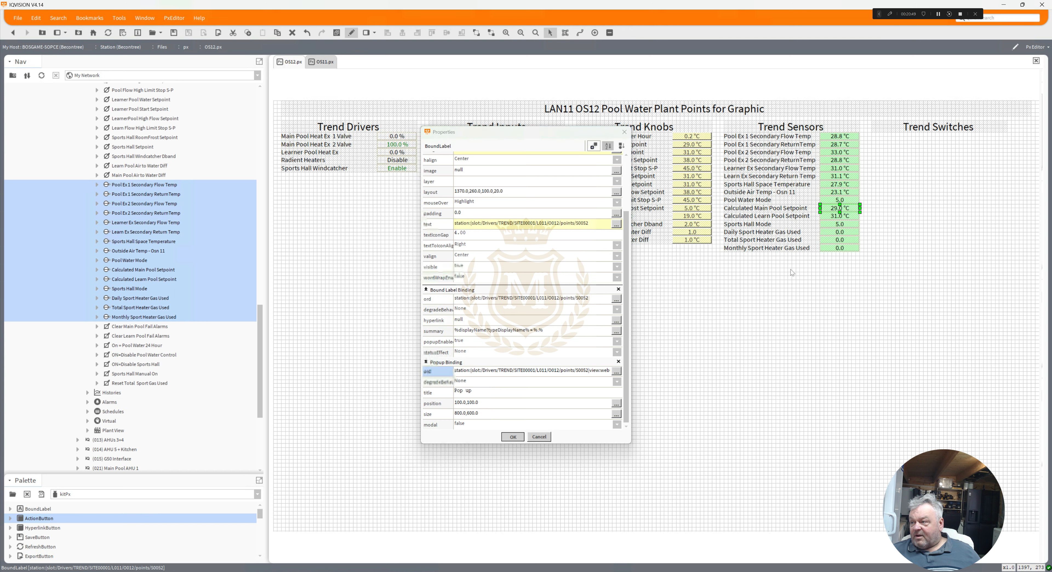
Step: Add a kitPx Popup Binding to the Calculated Learn Pool Setpoint value label
left_click(840, 217)
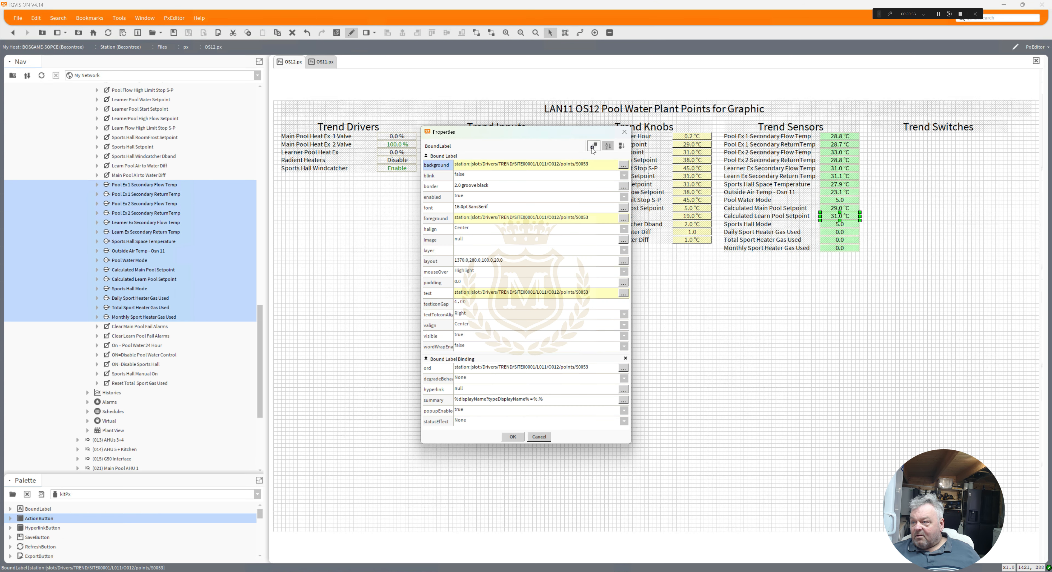
left_click(594, 147)
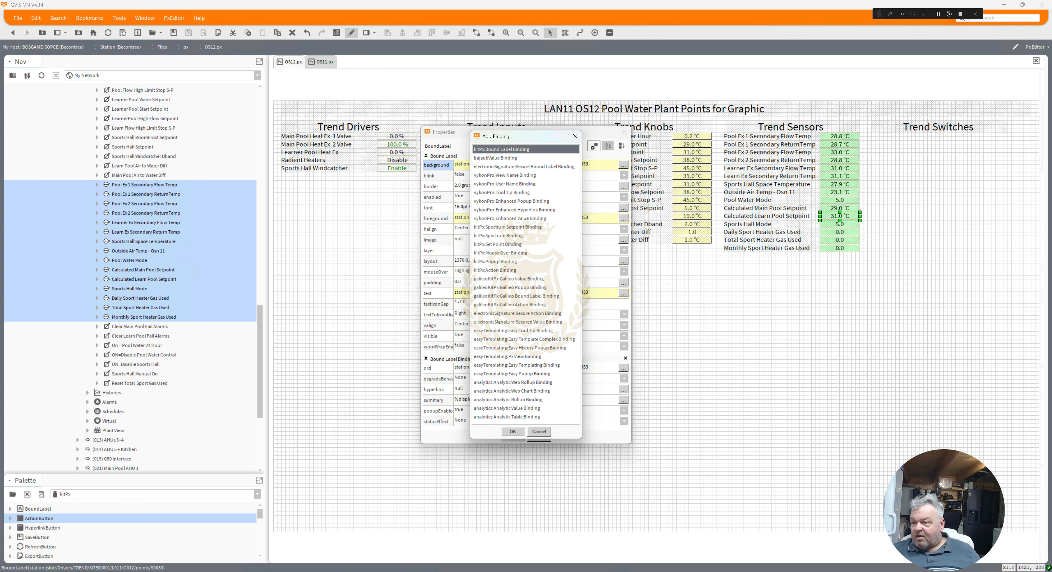
double_click(504, 266)
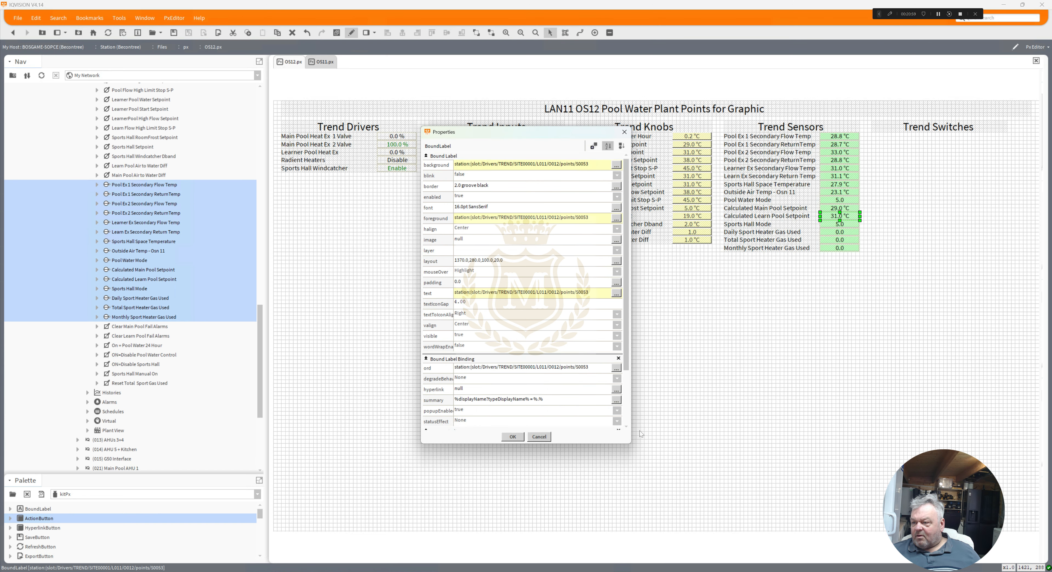
Step: Copy the label binding's ord for point S0053 into the popup binding's ord with the Chart view, and apply the properties
scroll(599, 359, "down", 3)
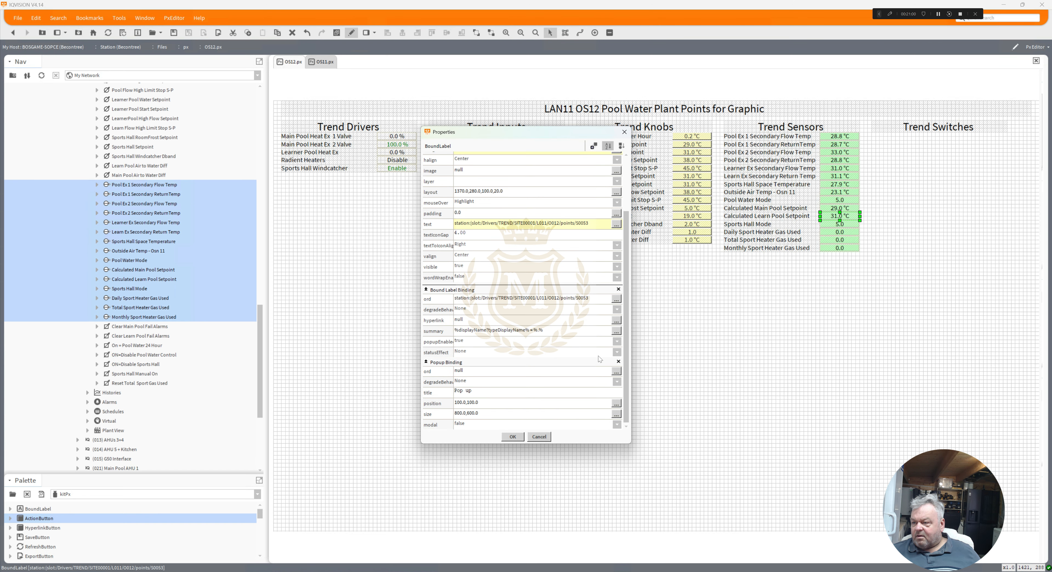
left_click(591, 301)
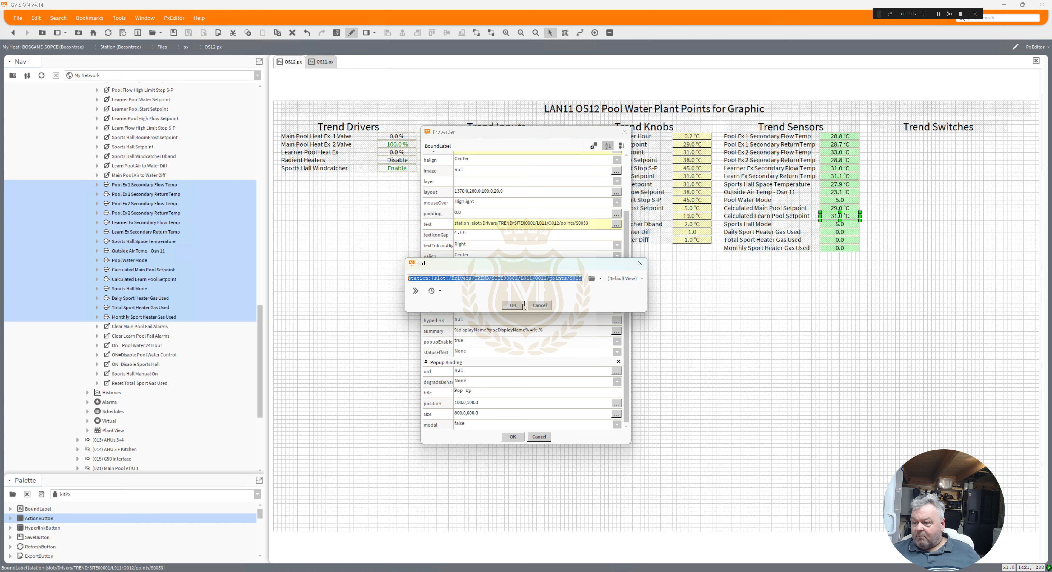
left_click(513, 305)
left_click(616, 371)
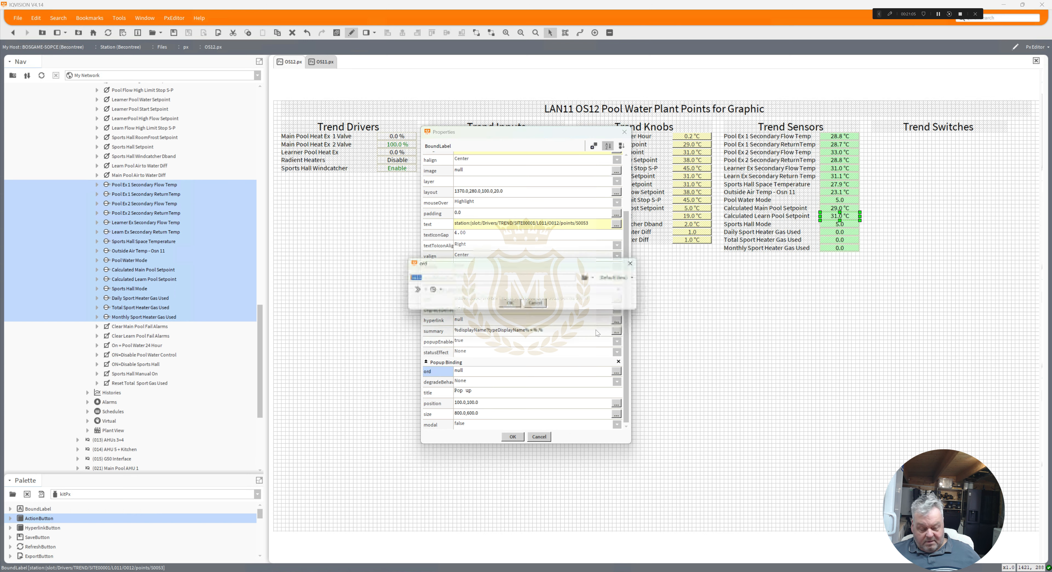
type("station:|slot:/Drivers/TREND/SITE00001/L011/O012/points/S0053")
left_click(631, 282)
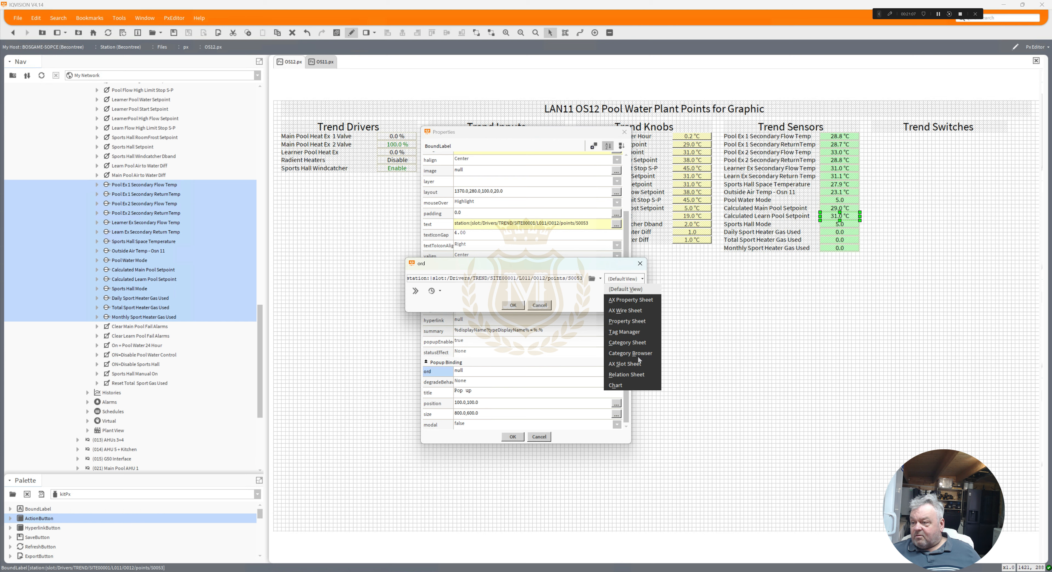
left_click(632, 385)
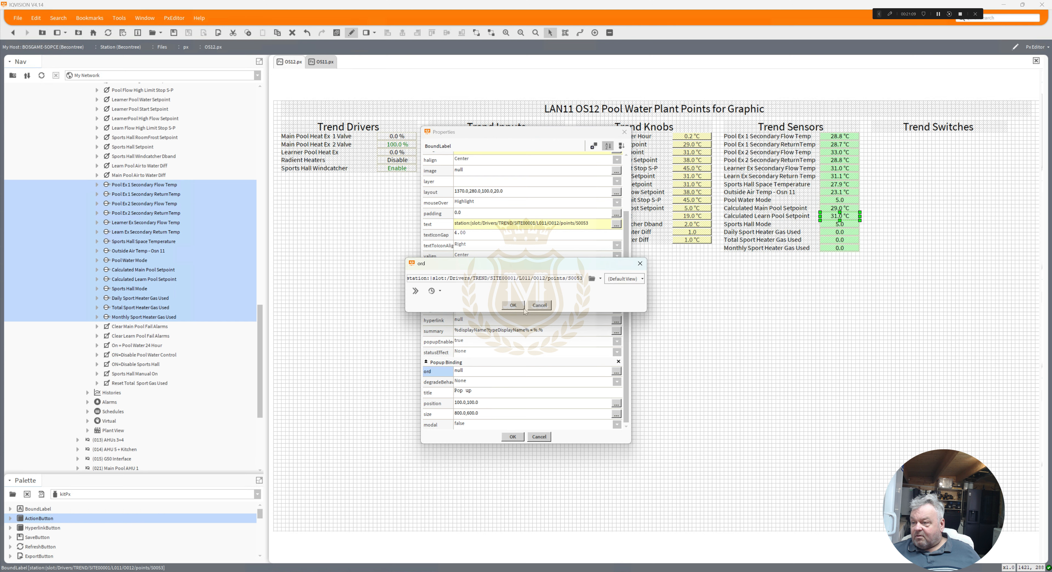
left_click(513, 305)
left_click(513, 436)
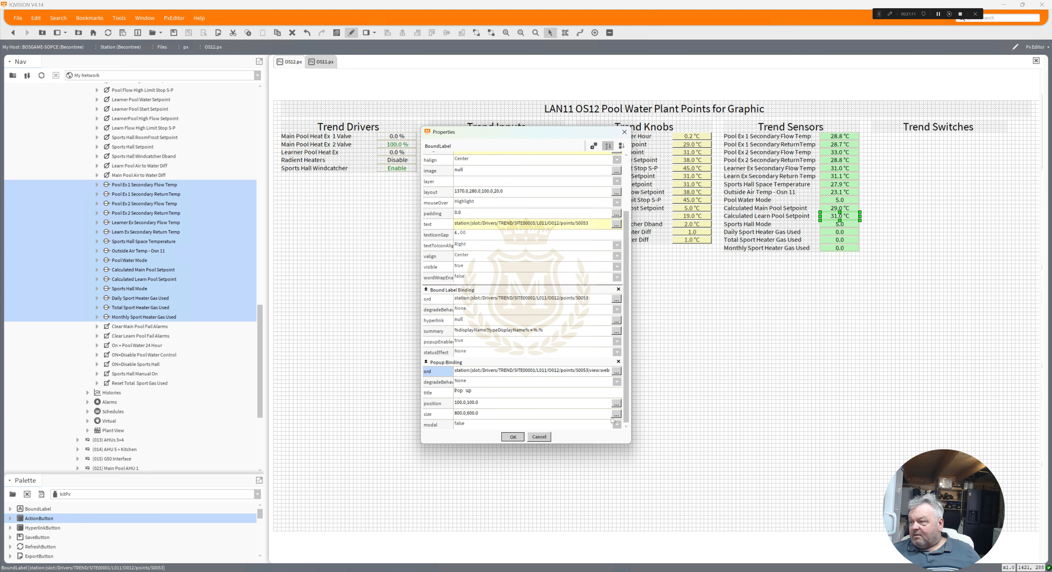
Step: Add a kitPx Popup Binding to the Sports Hall Mode value label
double_click(837, 224)
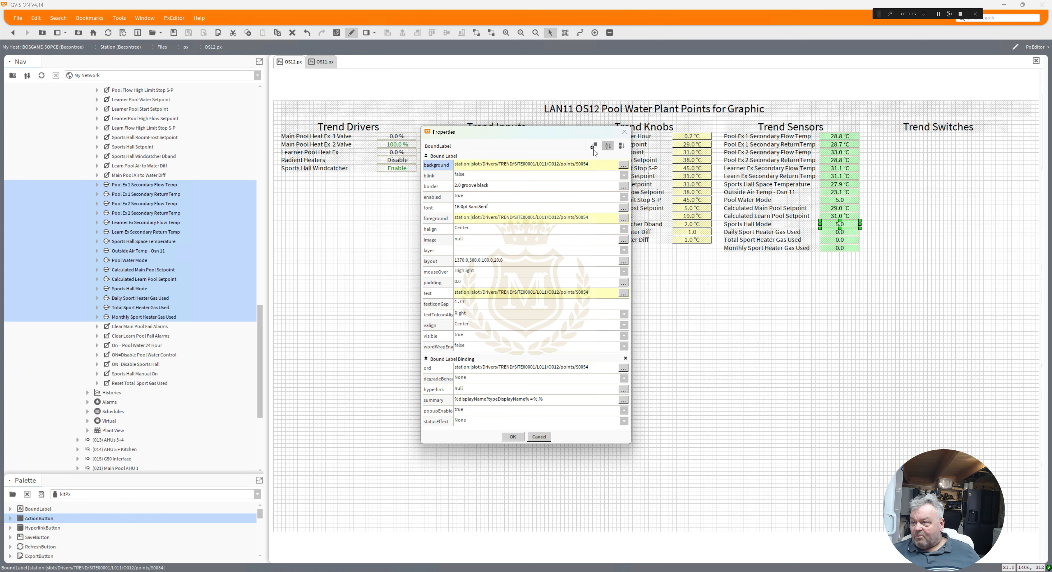
left_click(594, 146)
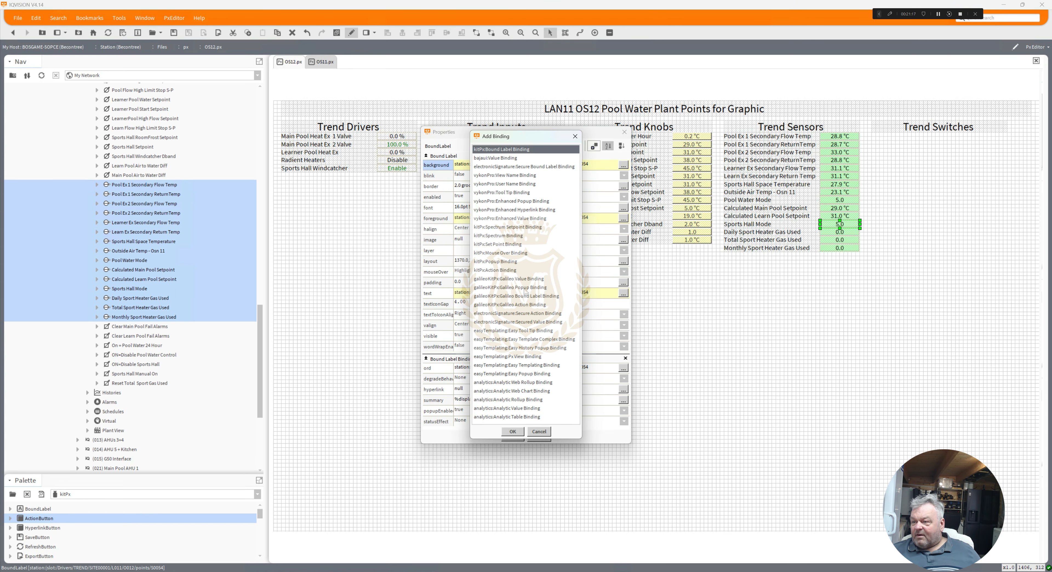
double_click(505, 262)
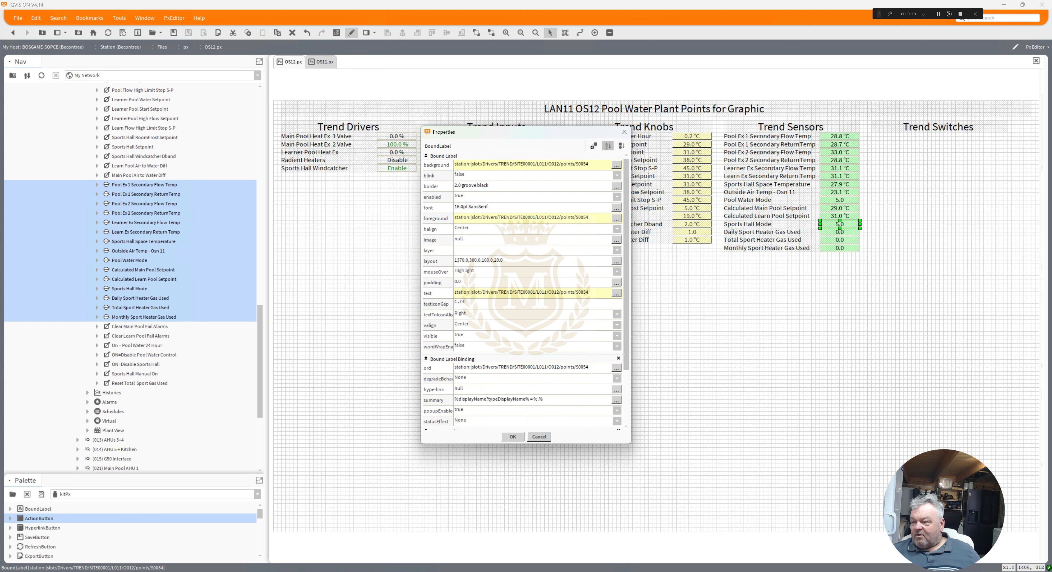
Step: Copy the label binding's ord for point S0054 into the popup binding's ord with the Chart view, and apply the properties
left_click_drag(626, 315, 628, 374)
left_click(616, 298)
key("ctrl+c")
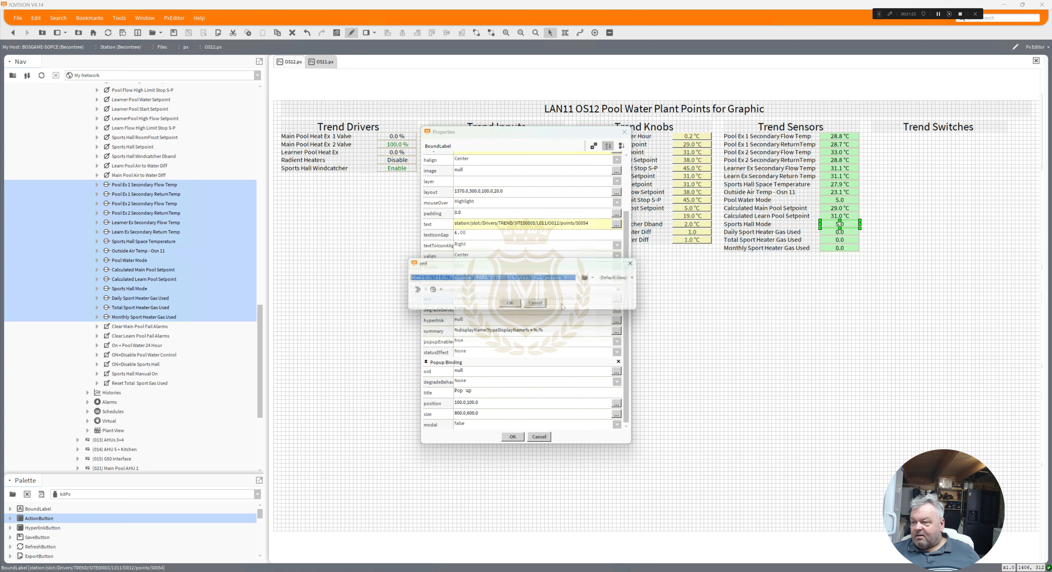
left_click(513, 305)
double_click(527, 372)
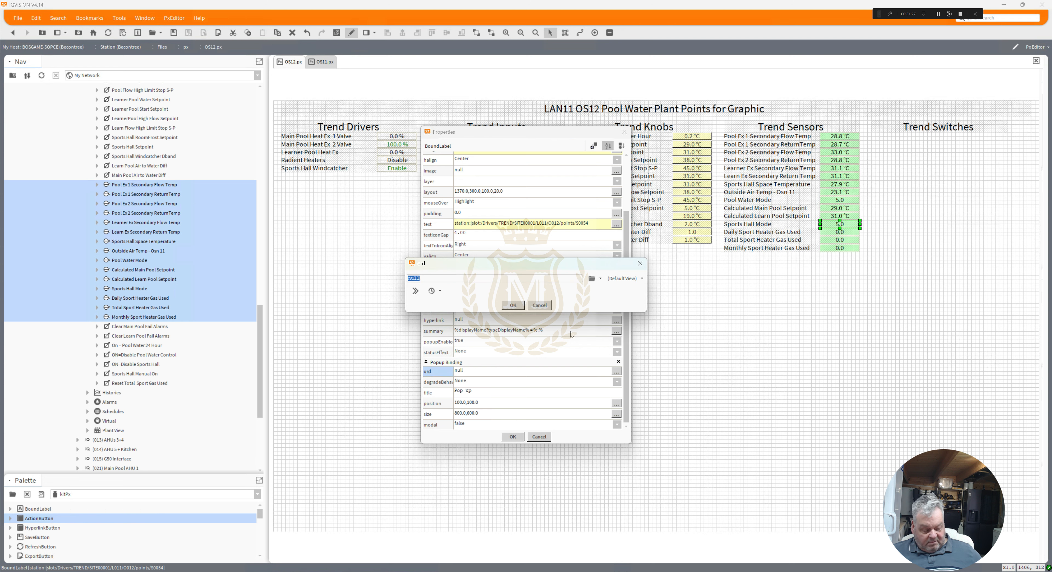
key("ctrl+v")
left_click(623, 279)
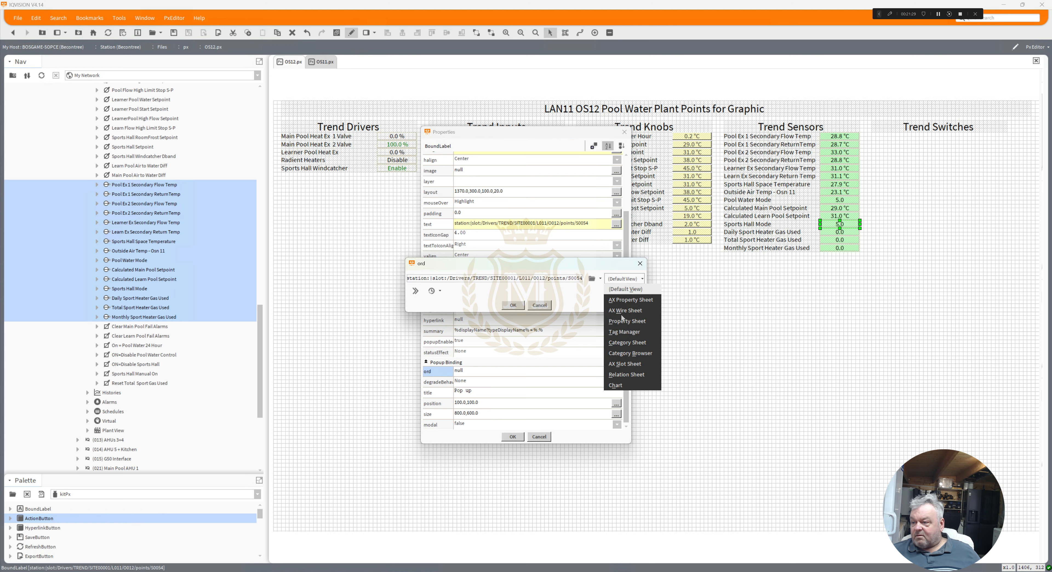
left_click(620, 384)
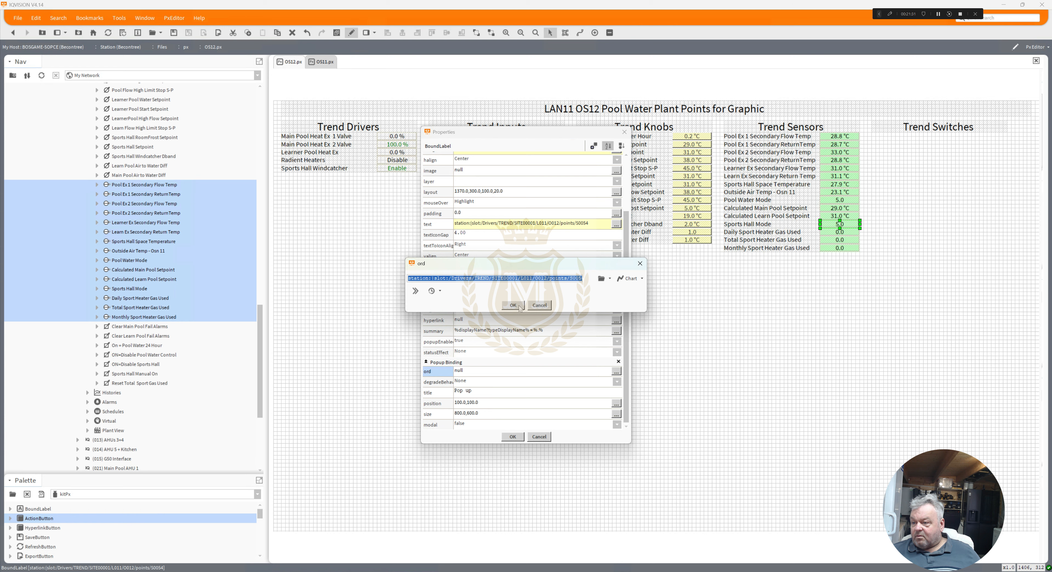
left_click(513, 306)
left_click(513, 436)
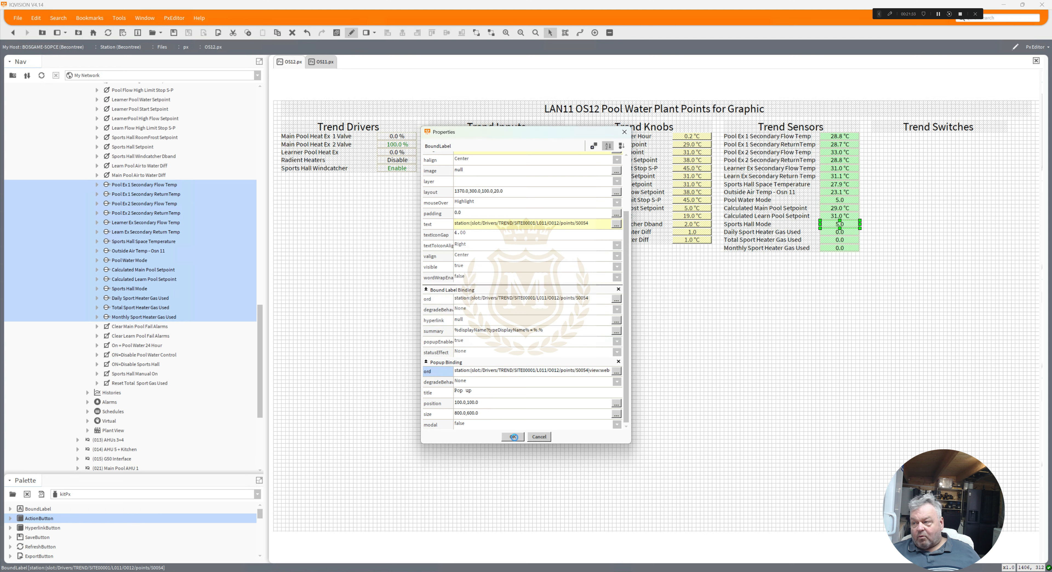
Step: Add a kitPx Popup Binding to the Daily Sport Heater Gas Used value label
double_click(835, 233)
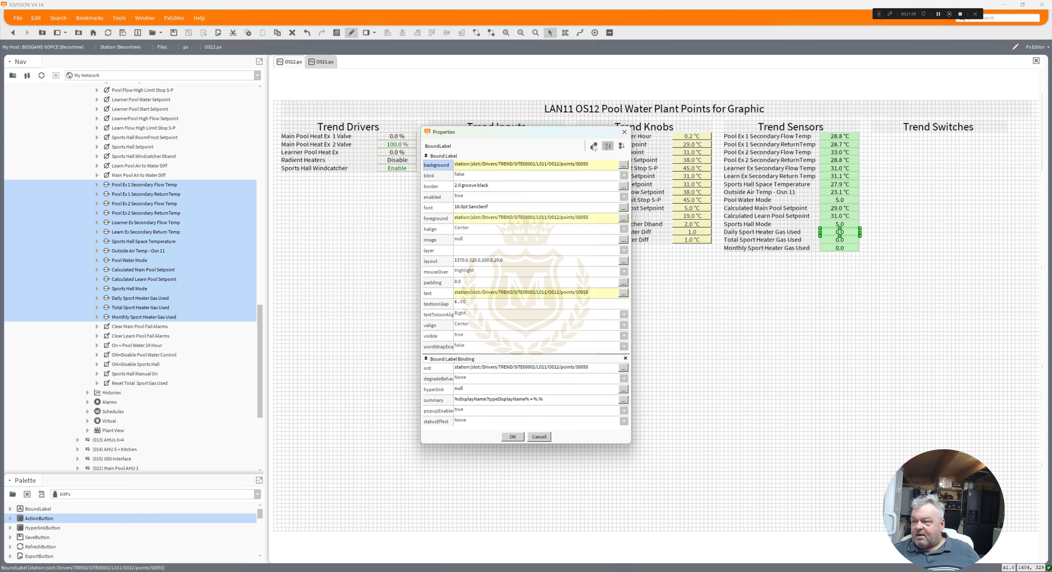
left_click(594, 147)
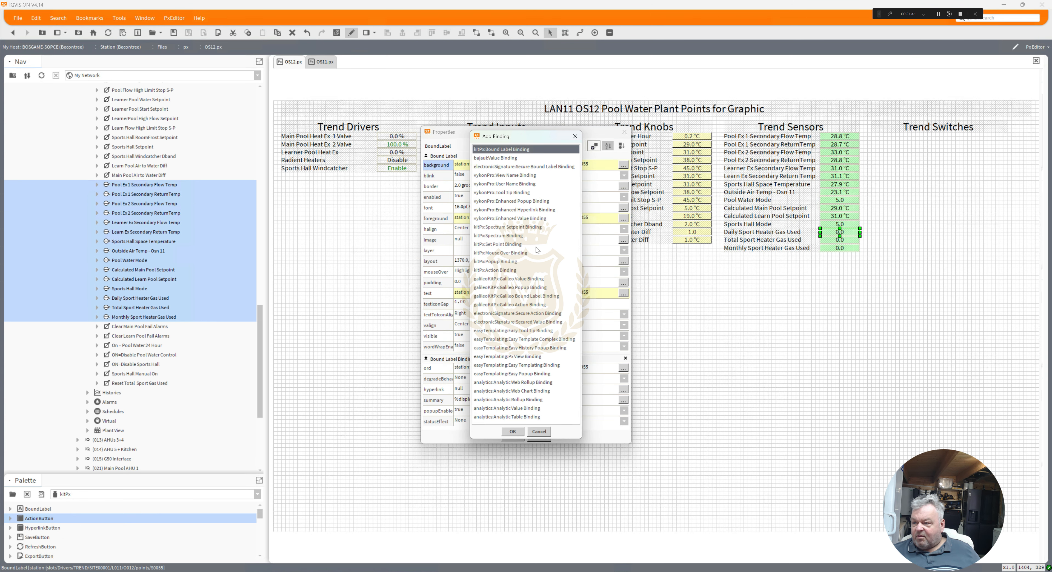
left_click(508, 262)
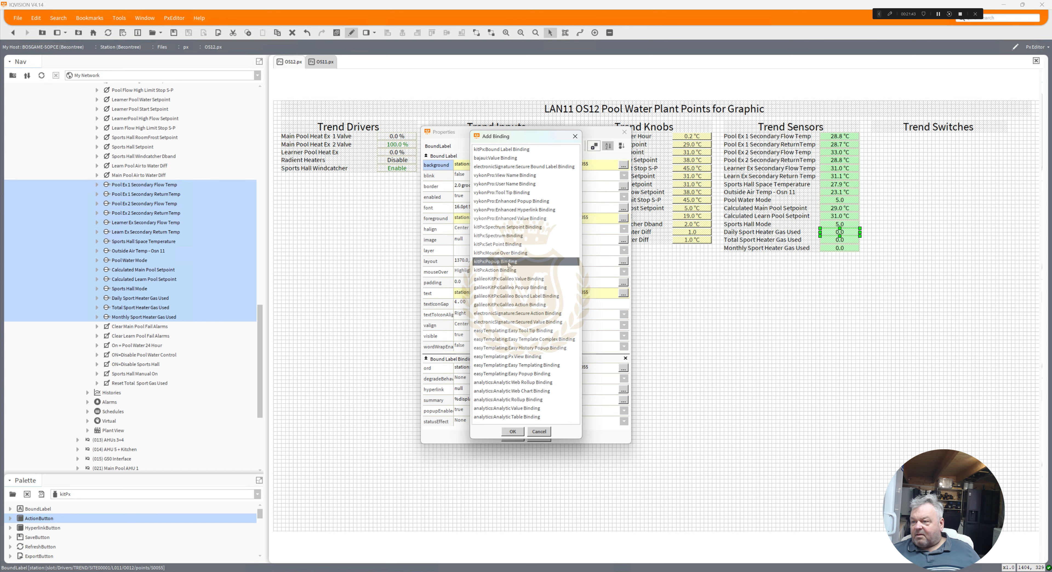
double_click(508, 265)
Step: Copy the label binding's ord for point S0055 into the popup binding's ord with the Chart view, and apply the properties
left_click_drag(627, 294, 644, 400)
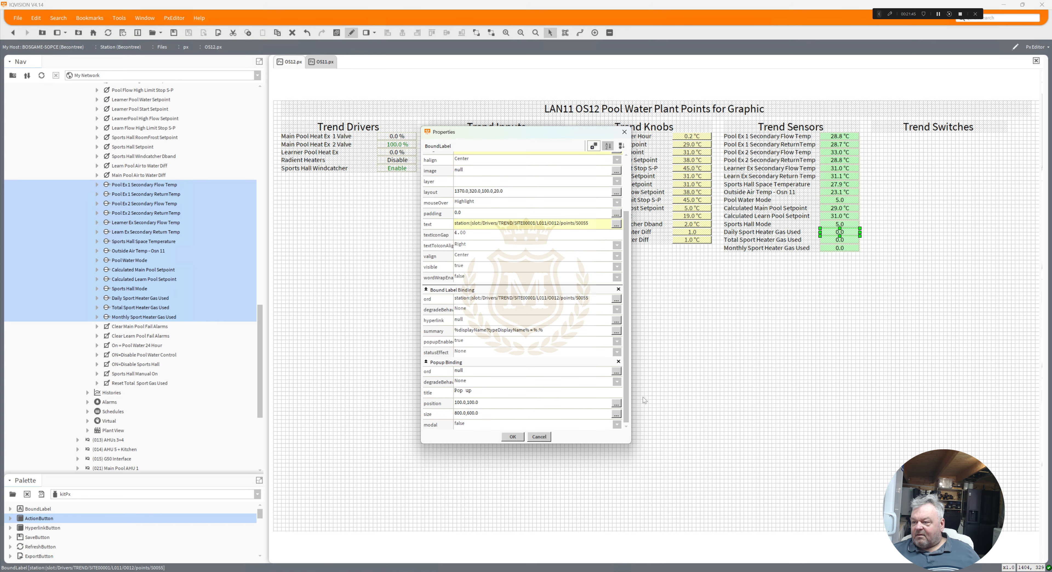
left_click(616, 298)
key("ctrl+c")
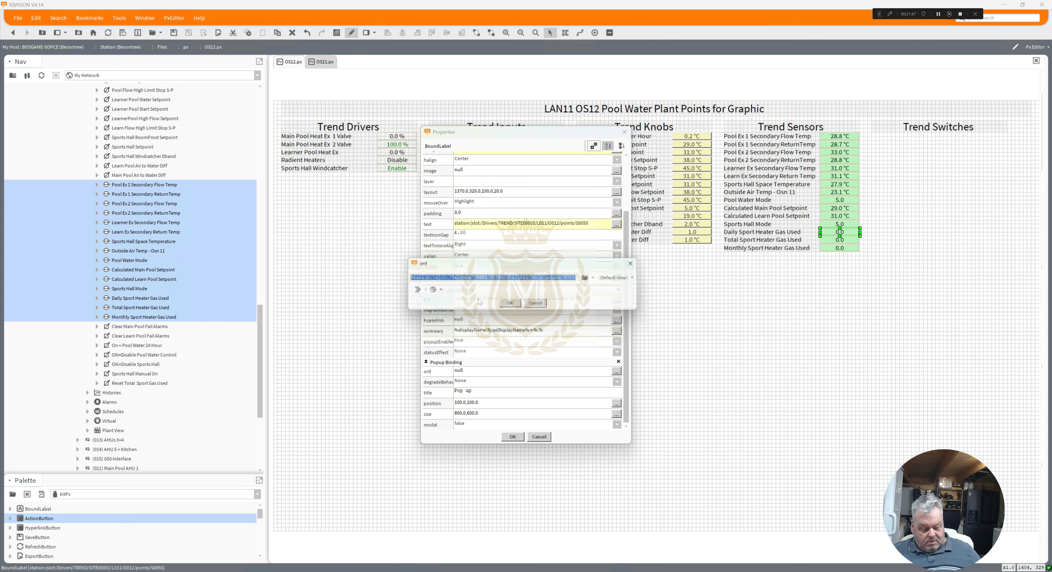
left_click(513, 305)
left_click(524, 371)
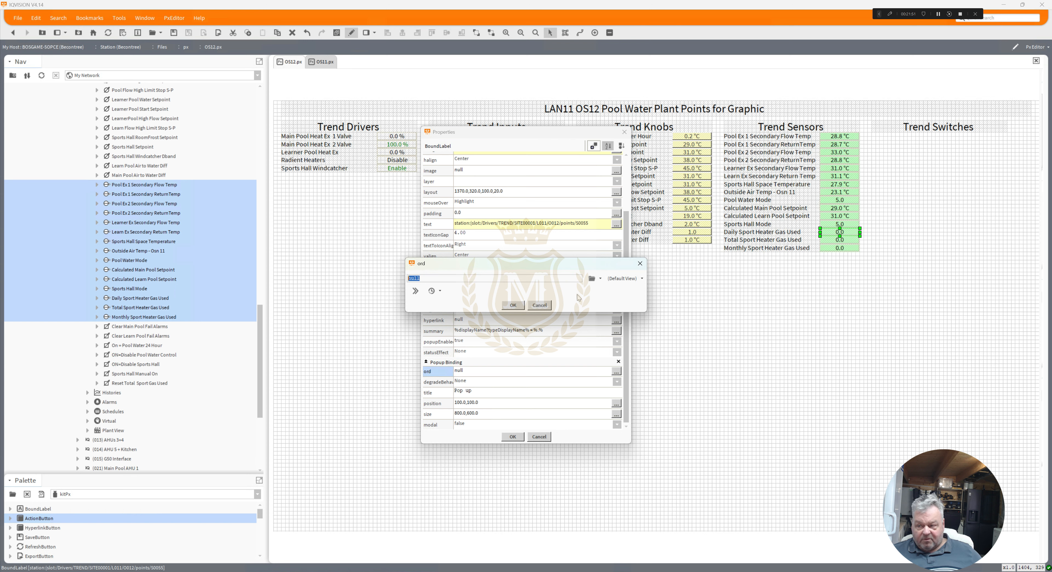
key("ctrl+v")
left_click(622, 278)
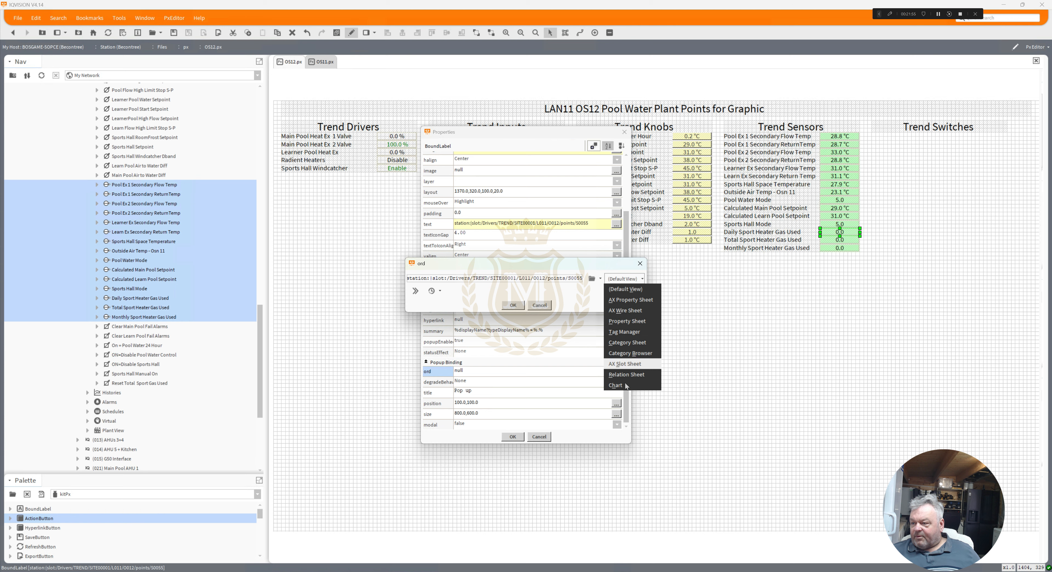
left_click(616, 385)
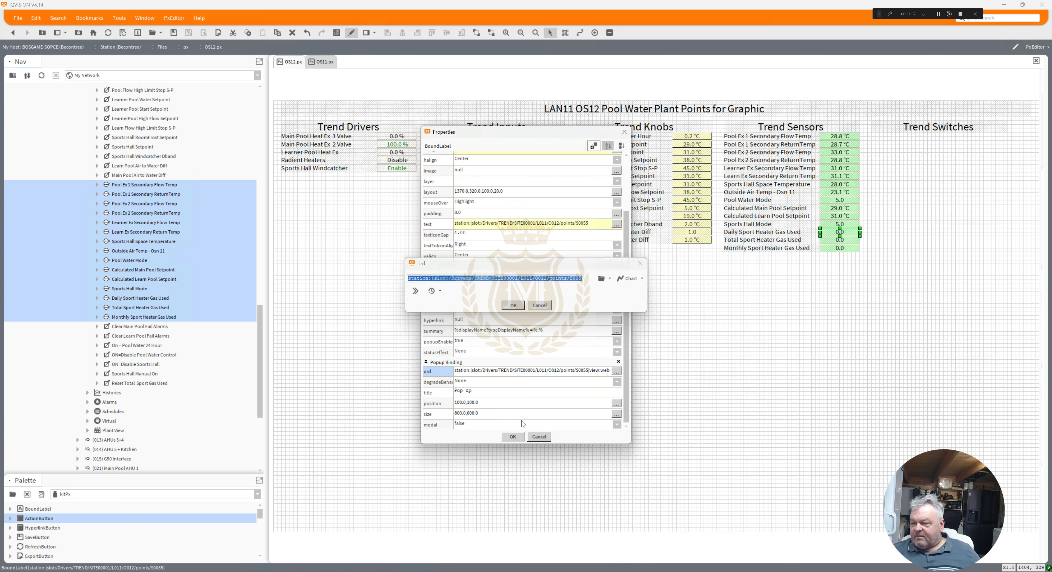
left_click(513, 305)
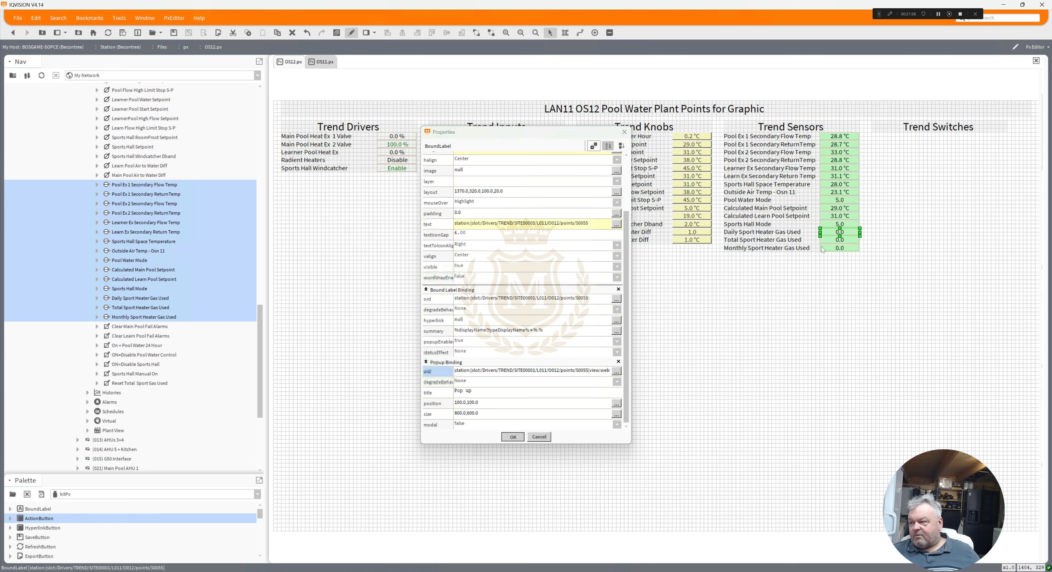
key("Return")
Step: Add a kitPx Popup Binding to the Total Sport Heater Gas Used value label
double_click(839, 240)
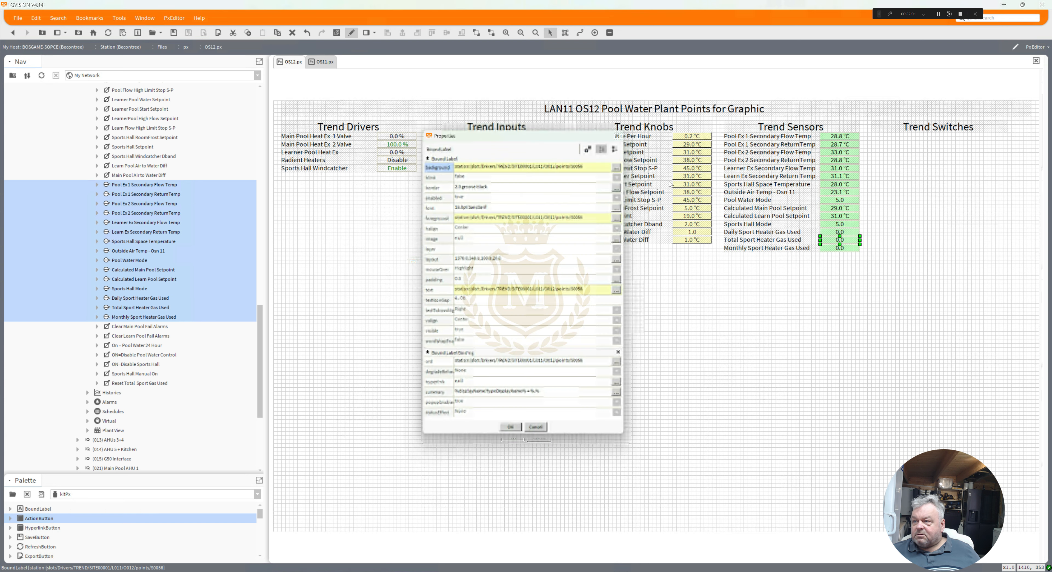
left_click(595, 146)
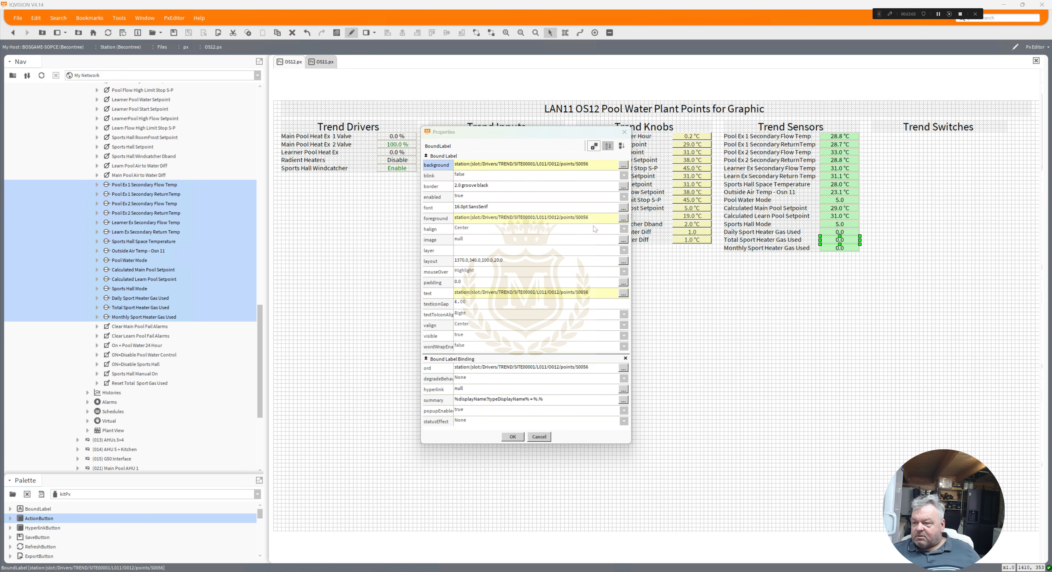
double_click(502, 262)
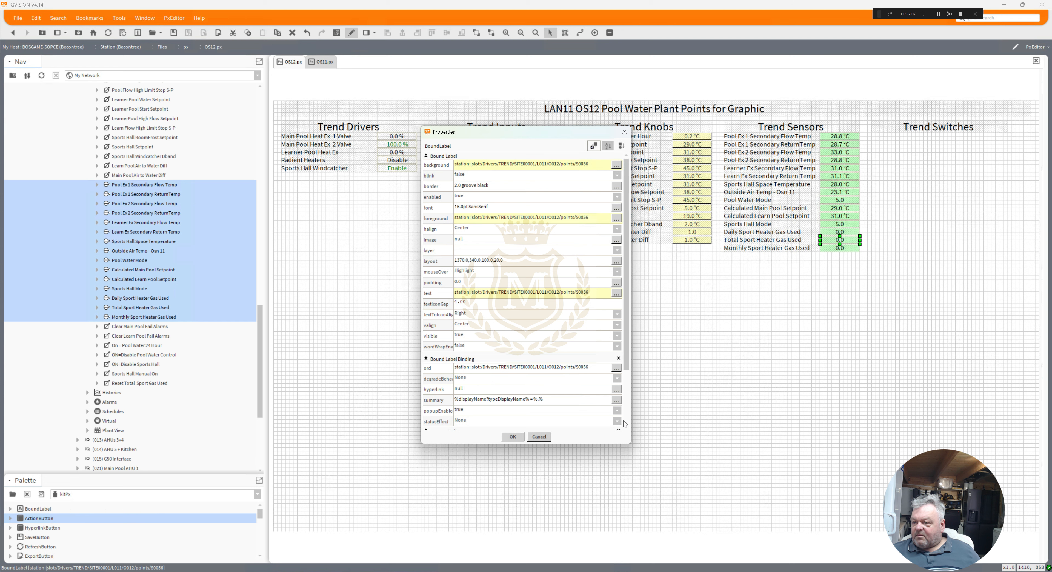
Step: Copy the label binding's ord for point S0056 into the popup binding's ord with the Chart view, and apply the properties
scroll(572, 388, "down", 3)
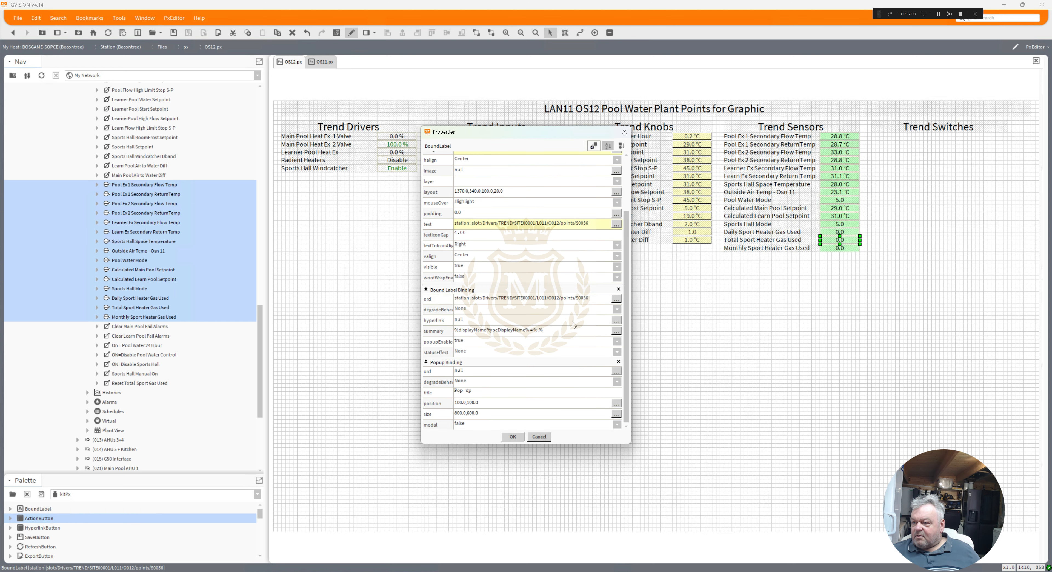
double_click(571, 304)
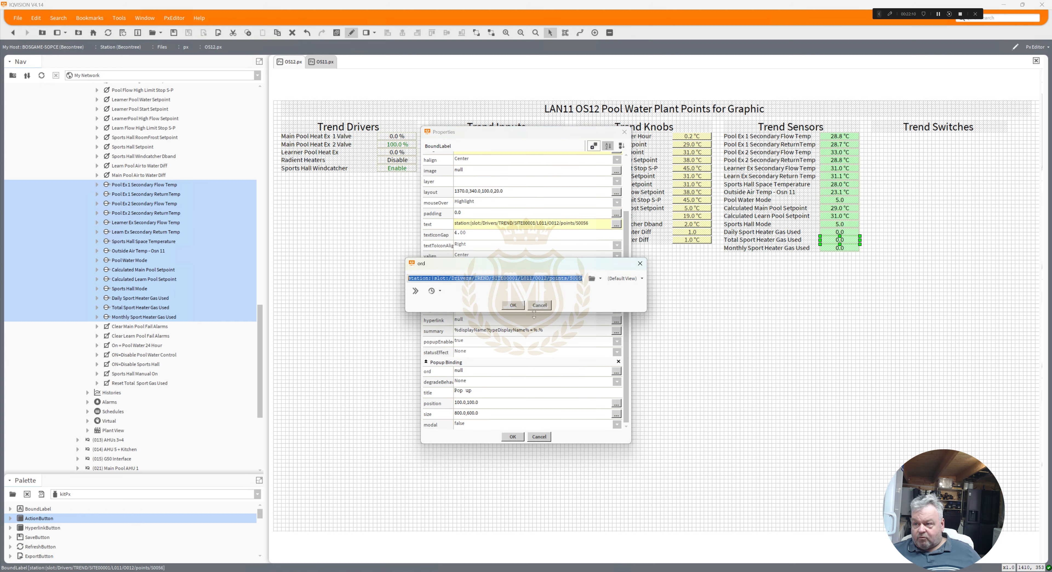
left_click(514, 306)
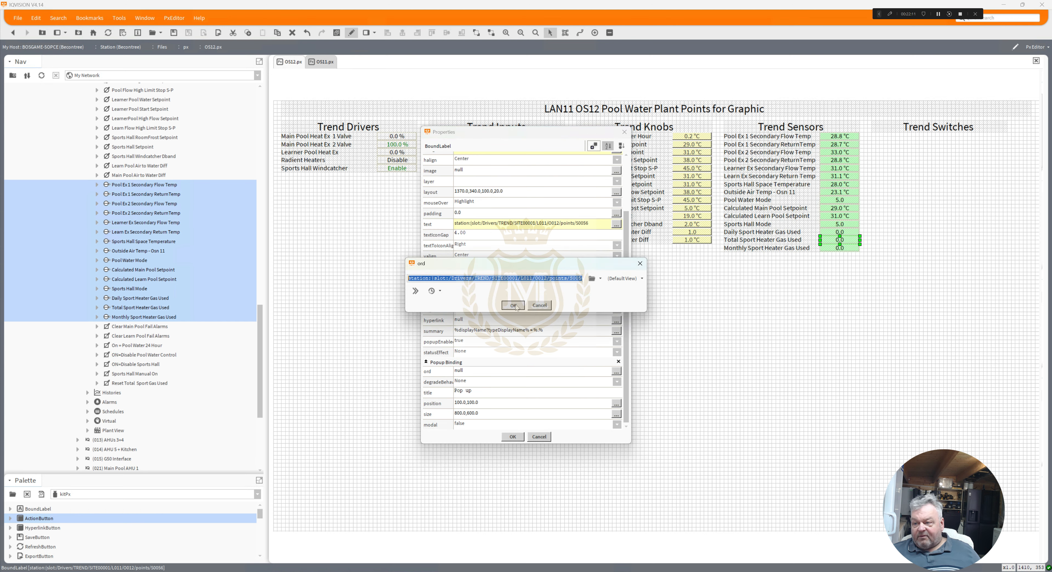
double_click(542, 372)
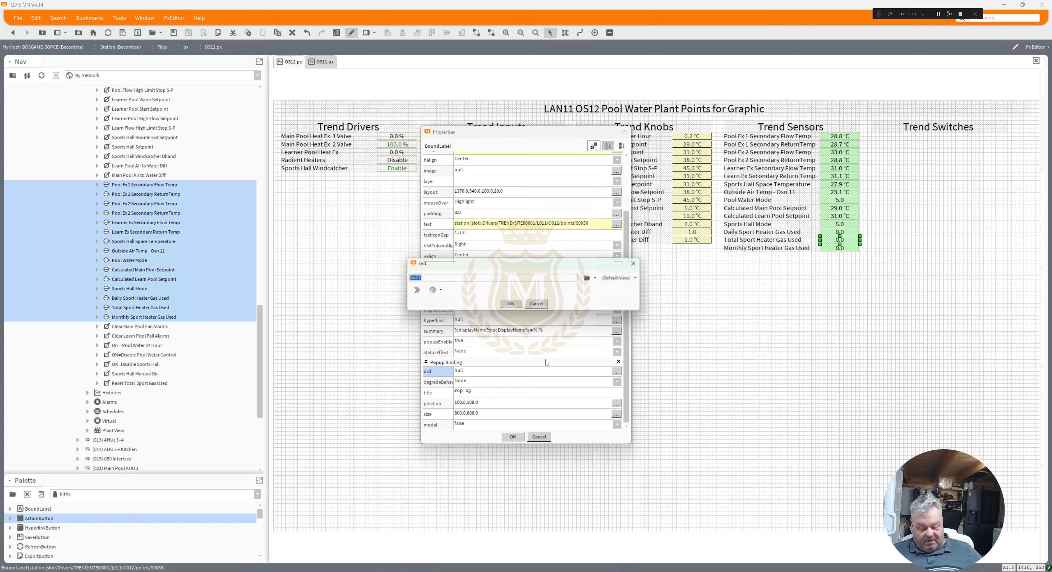
left_click(625, 278)
left_click(616, 385)
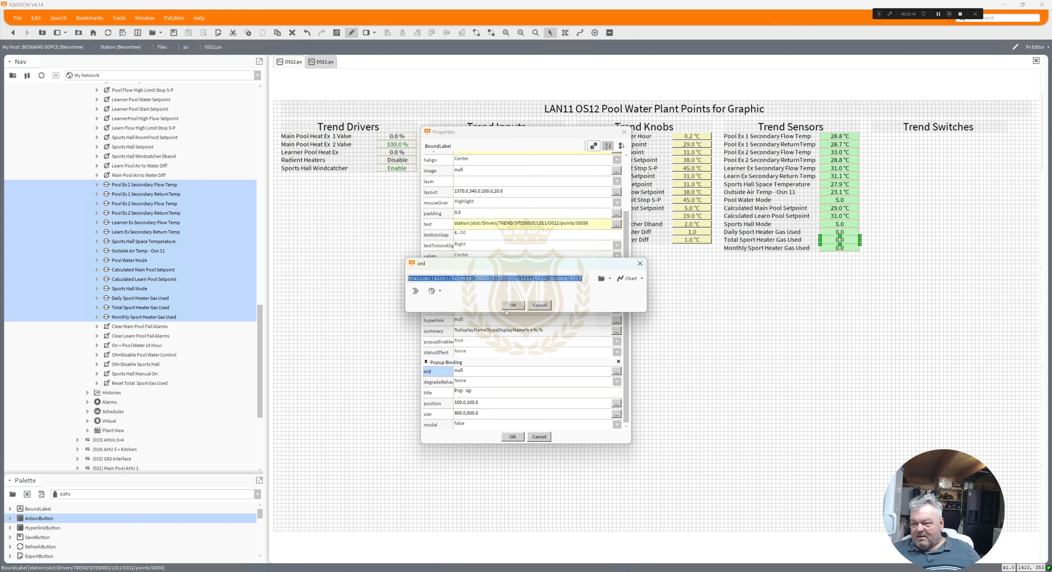
left_click(512, 305)
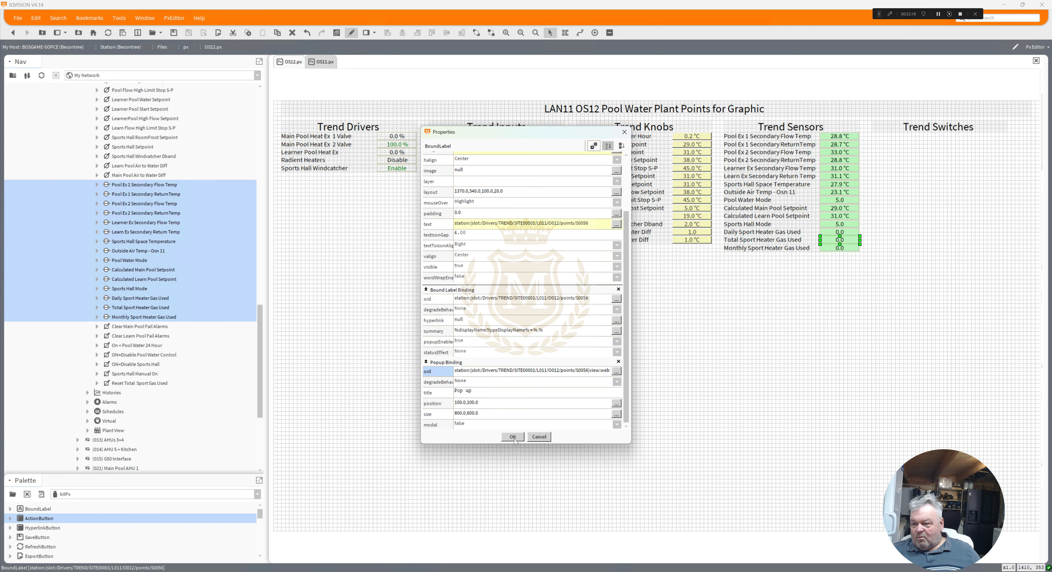
key("Return")
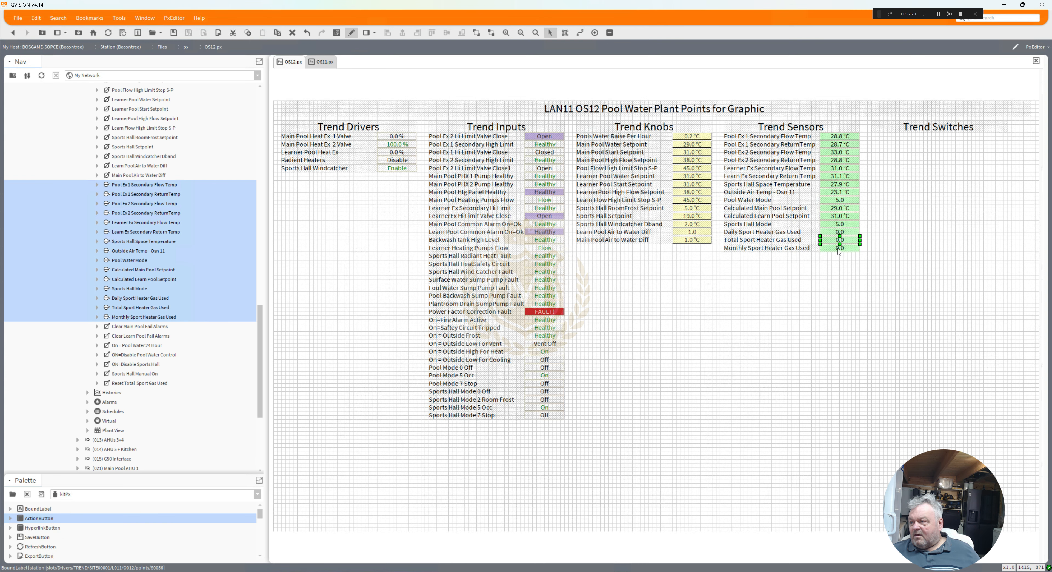
Step: Add a kitPx Popup Binding to the Monthly Sport Heater Gas Used value label
left_click(839, 248)
double_click(839, 250)
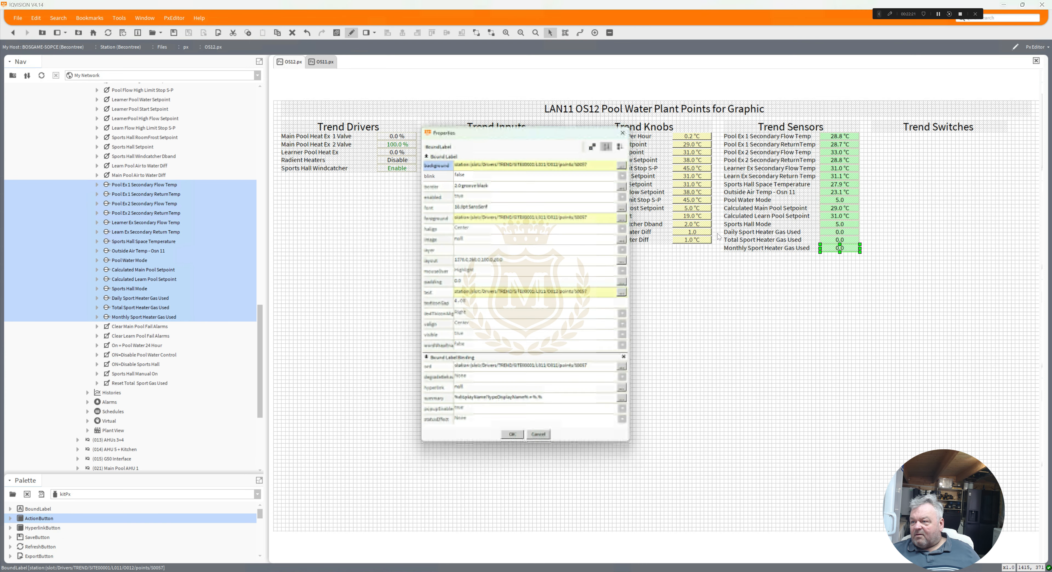
left_click(594, 148)
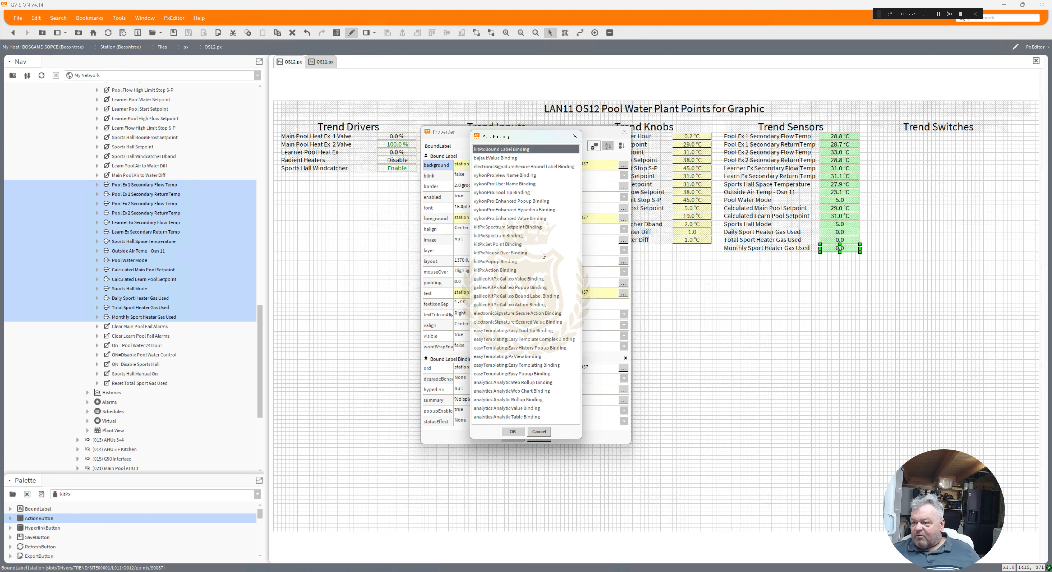
double_click(513, 262)
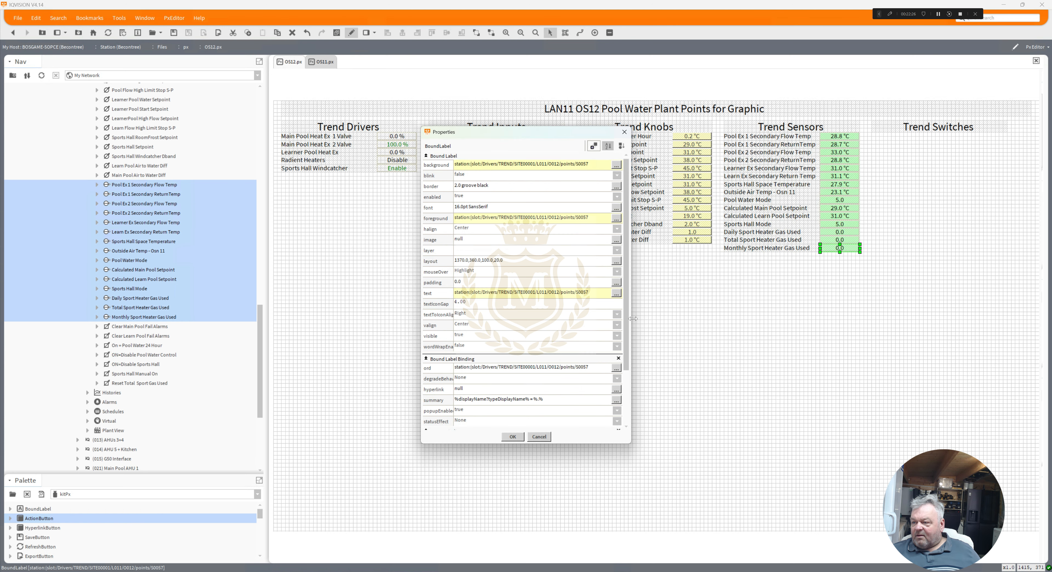
Step: Copy the label binding's ord for point S0057 into the popup binding's ord with the Chart view, and apply the properties
scroll(593, 368, "down", 3)
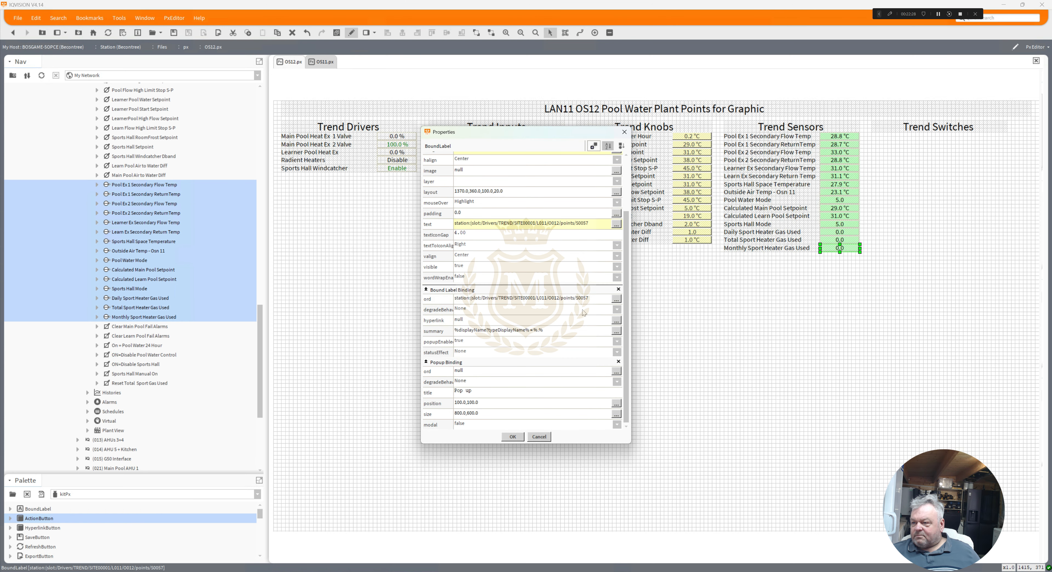
left_click(582, 300)
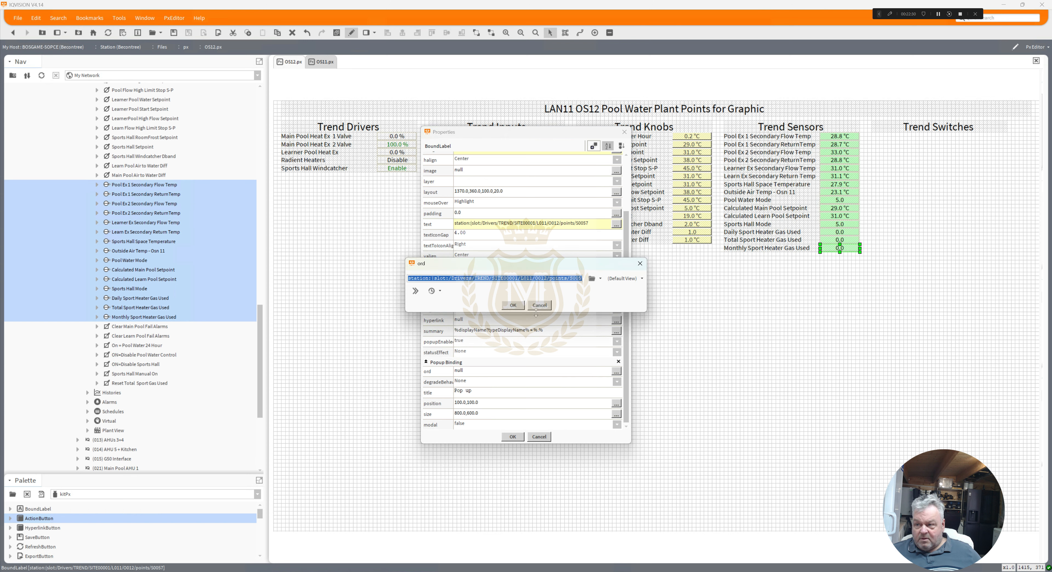
left_click(516, 307)
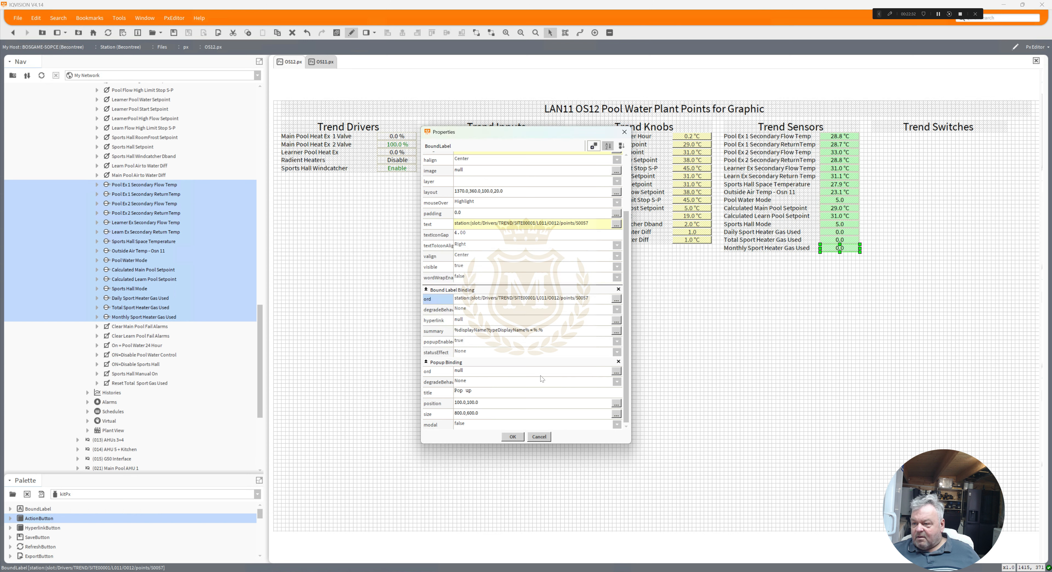
left_click(542, 375)
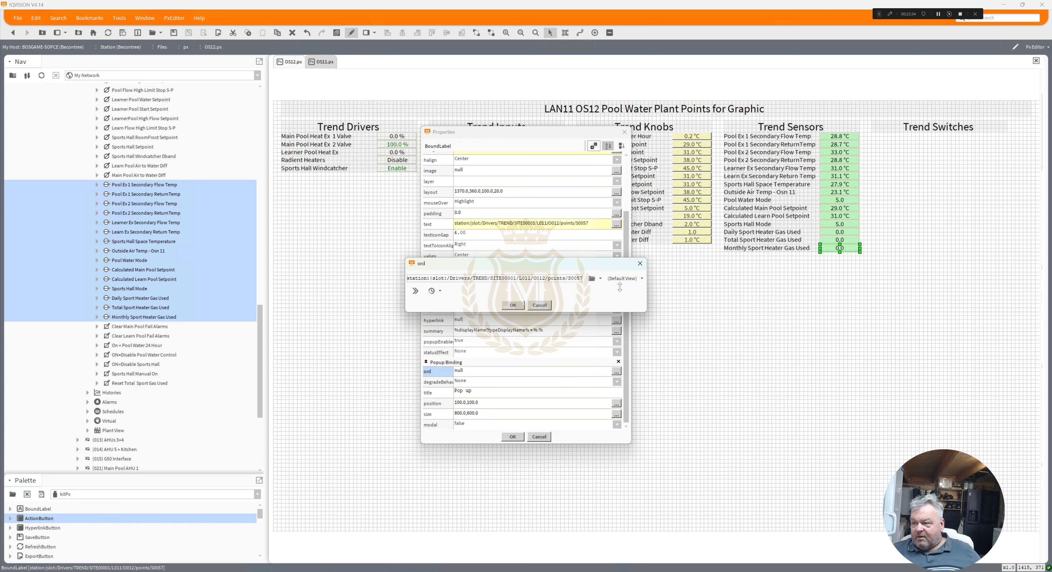
left_click(623, 280)
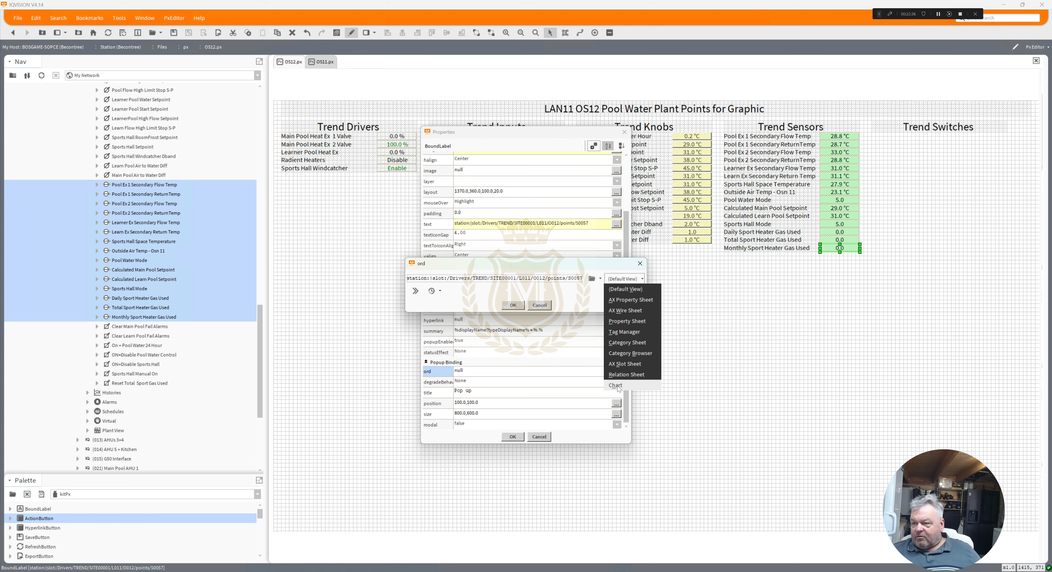
left_click(625, 365)
left_click(514, 307)
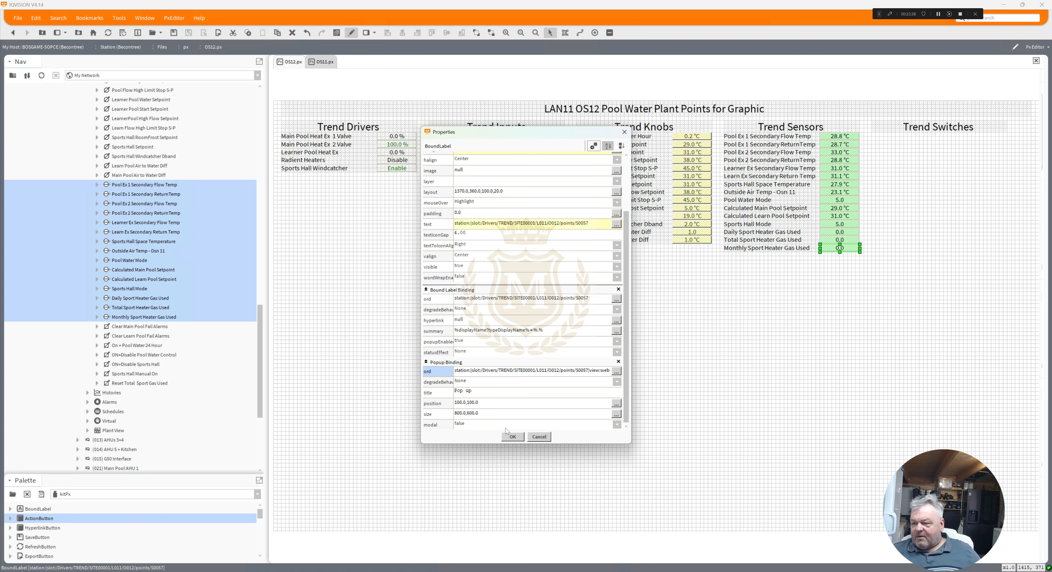
left_click(513, 436)
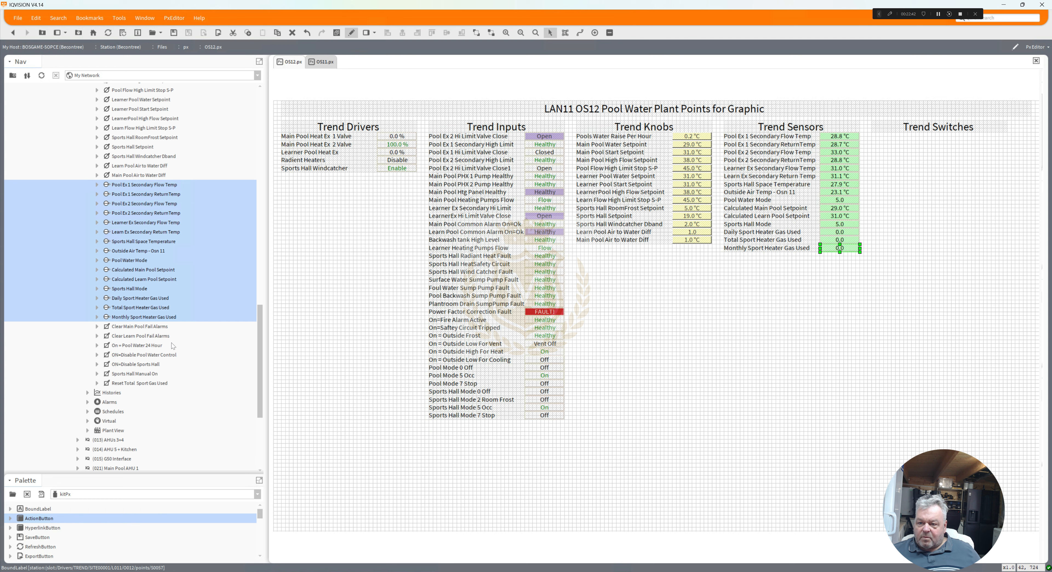
Step: Place bound labels with display names for the points Clear Main Pool Fail Alarms through Reset Total Sport Gas Used below the Trend Sensors column
left_click(159, 328)
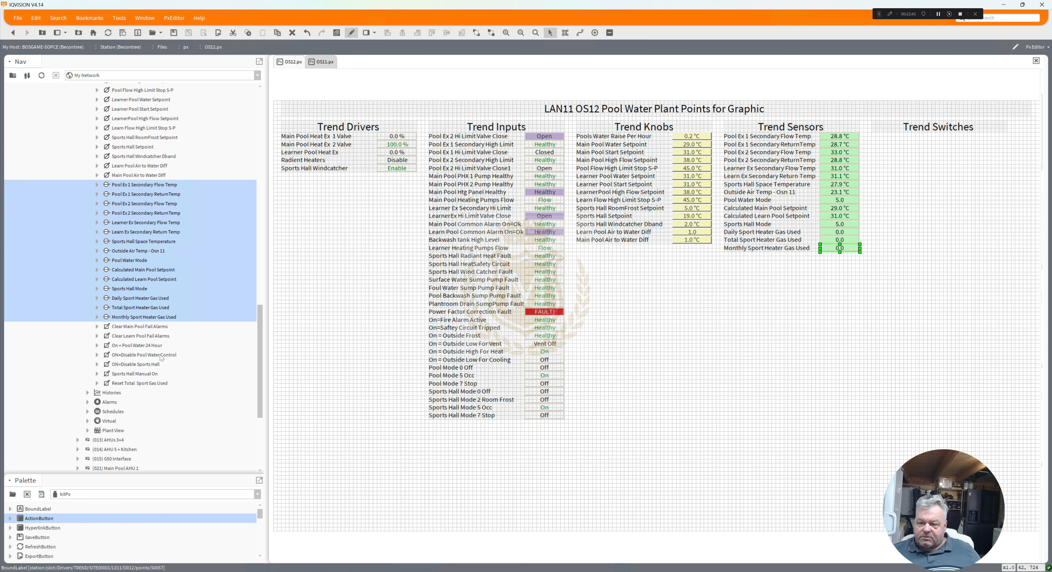
left_click(154, 383, "shift")
left_click_drag(145, 329, 794, 310)
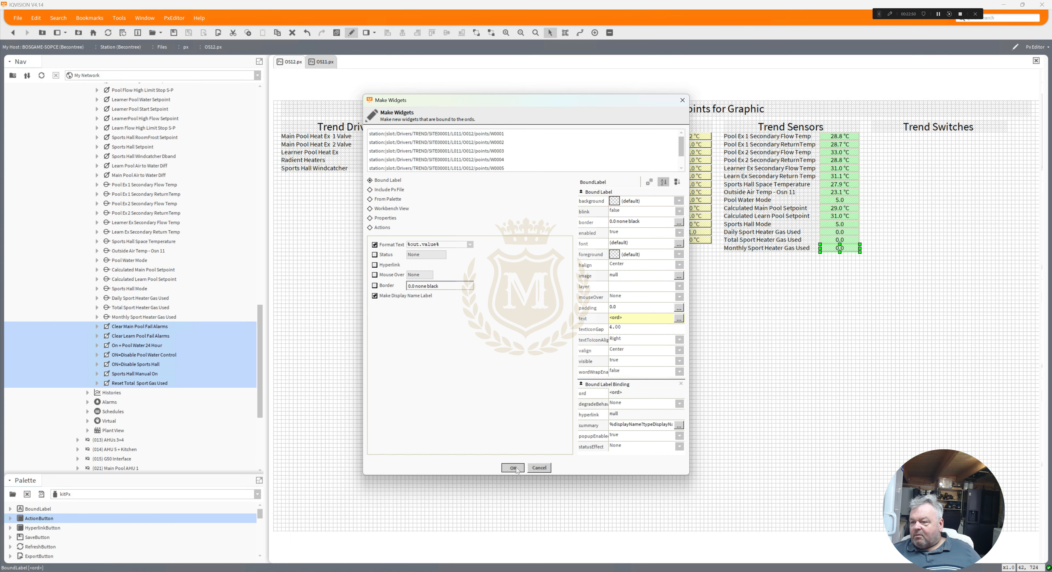
left_click(513, 468)
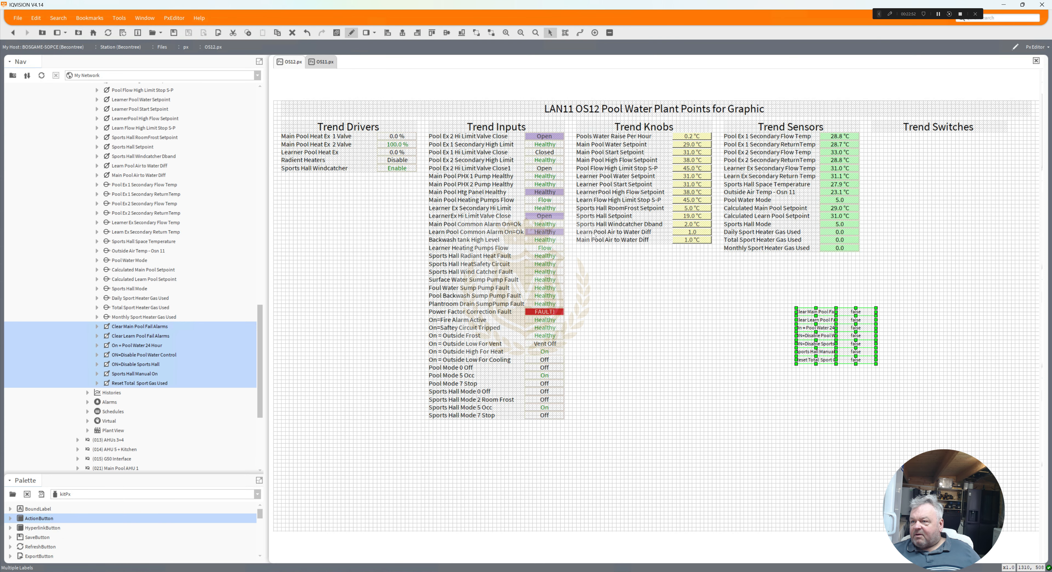
Step: Leave edit mode on the OS12 graphic and open the OS11 graphic in edit mode
left_click(351, 34)
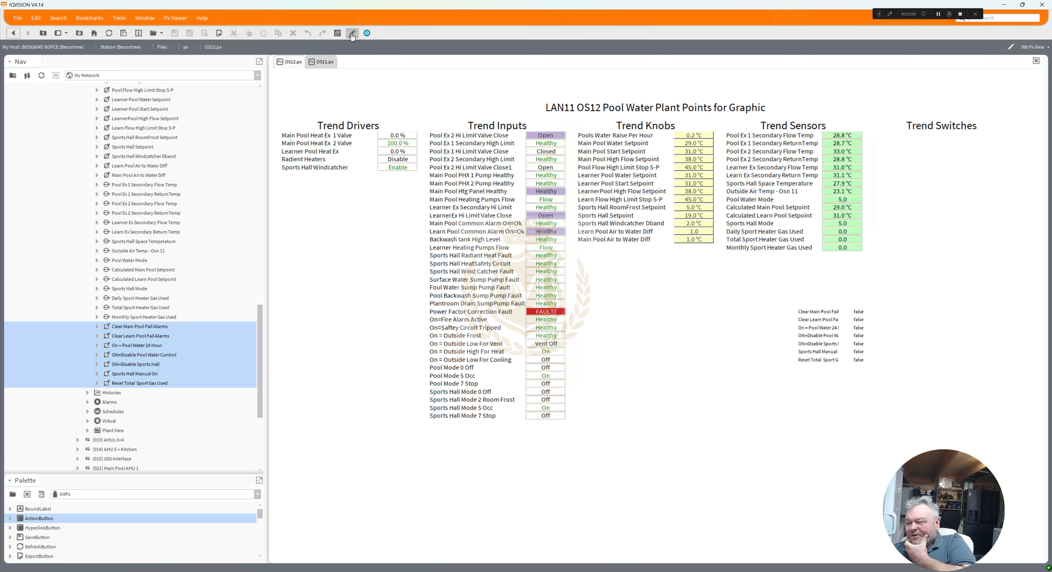
left_click(329, 61)
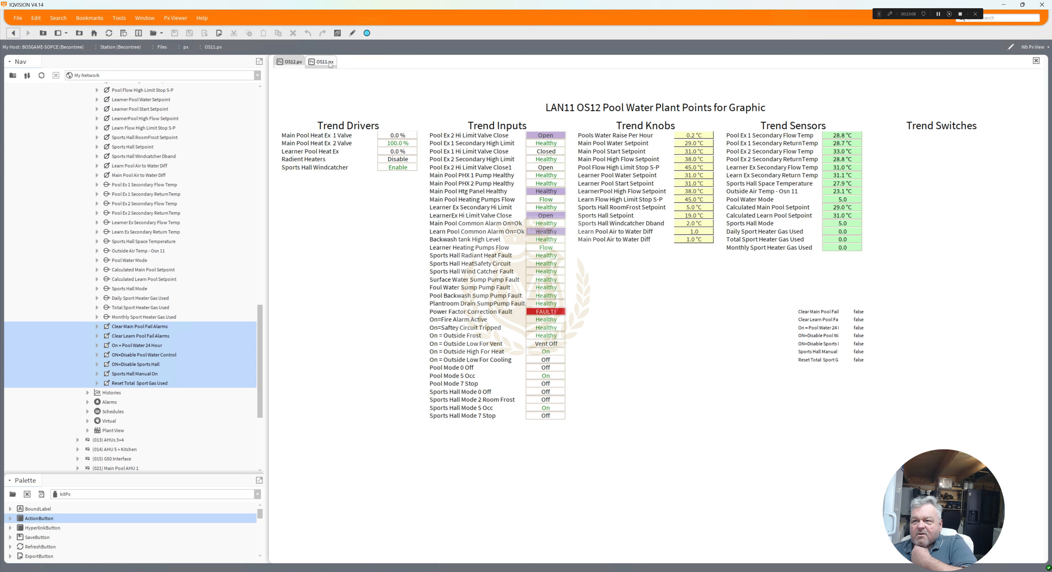
left_click(352, 35)
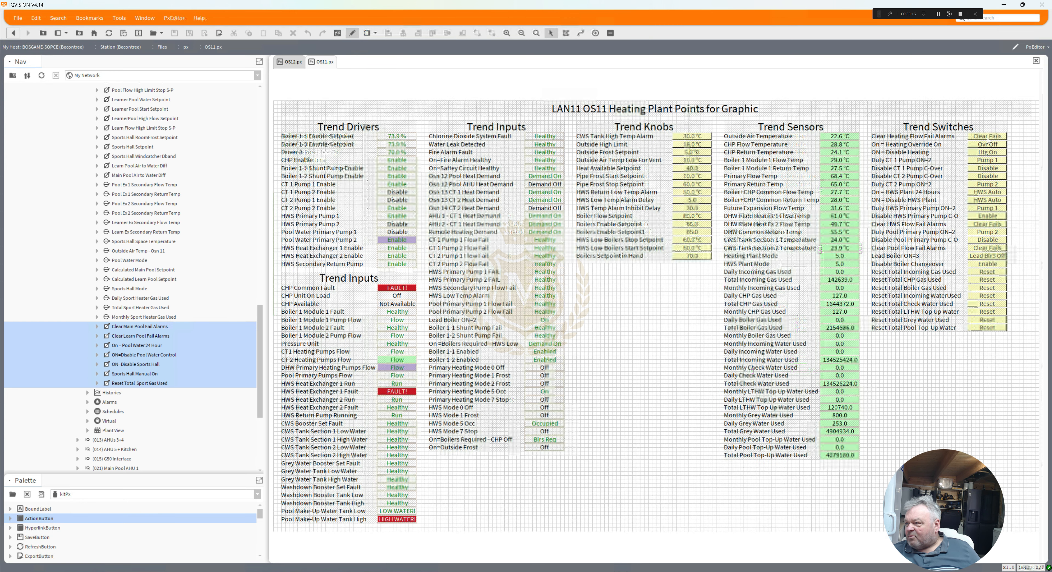
Step: Copy the Reset Total Incoming Gas Used row's Reset button from the OS11 graphic and paste it onto the OS12 graphic in edit mode
left_click(990, 138)
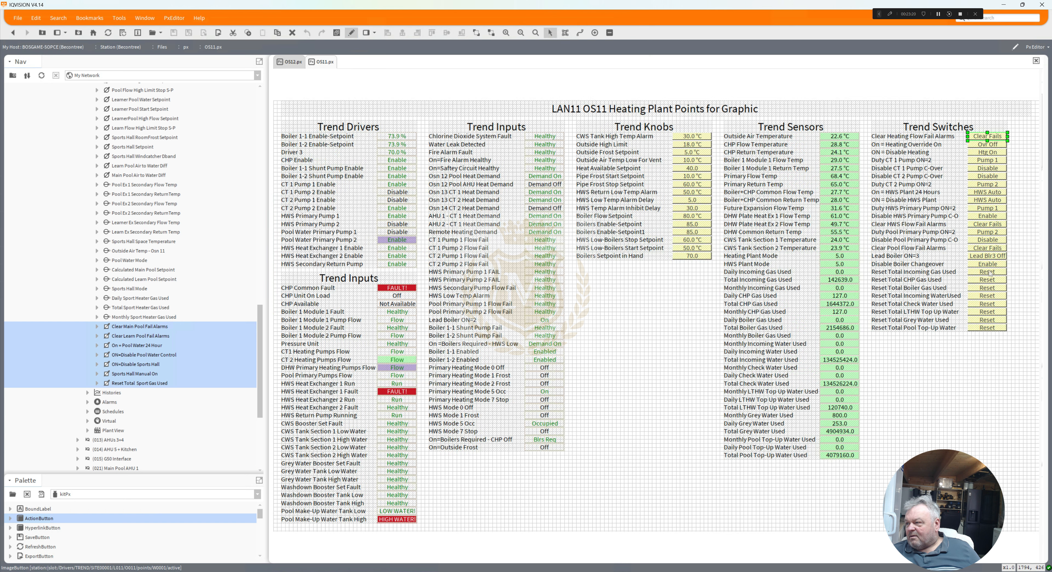
left_click(990, 273)
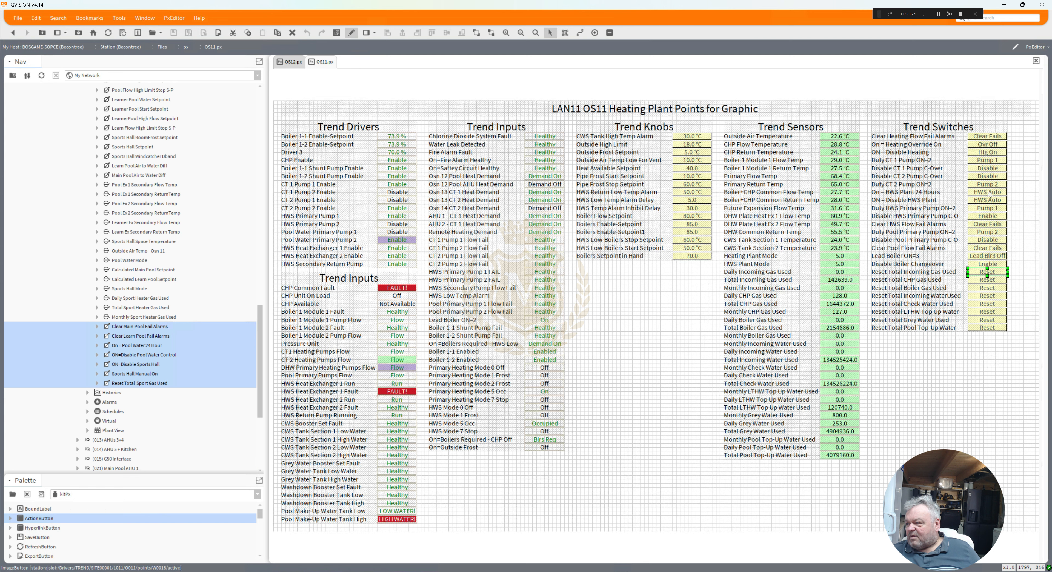
right_click(990, 274)
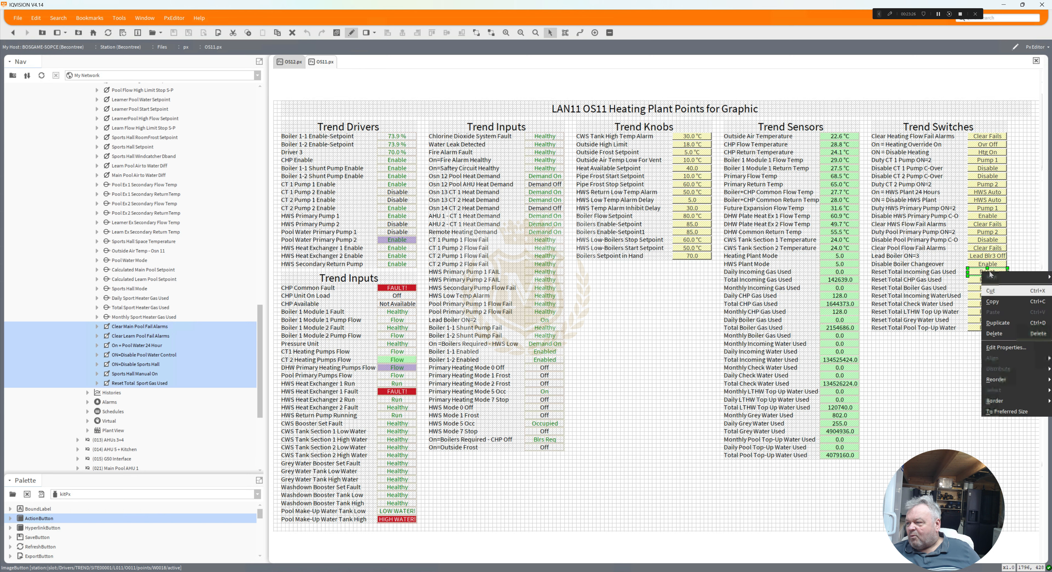
left_click(993, 302)
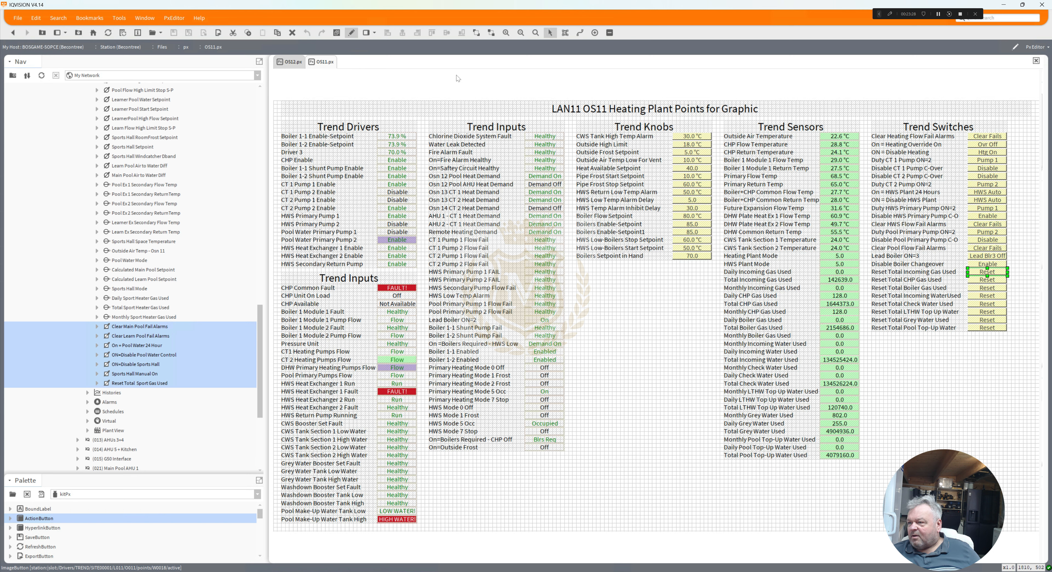
left_click(352, 32)
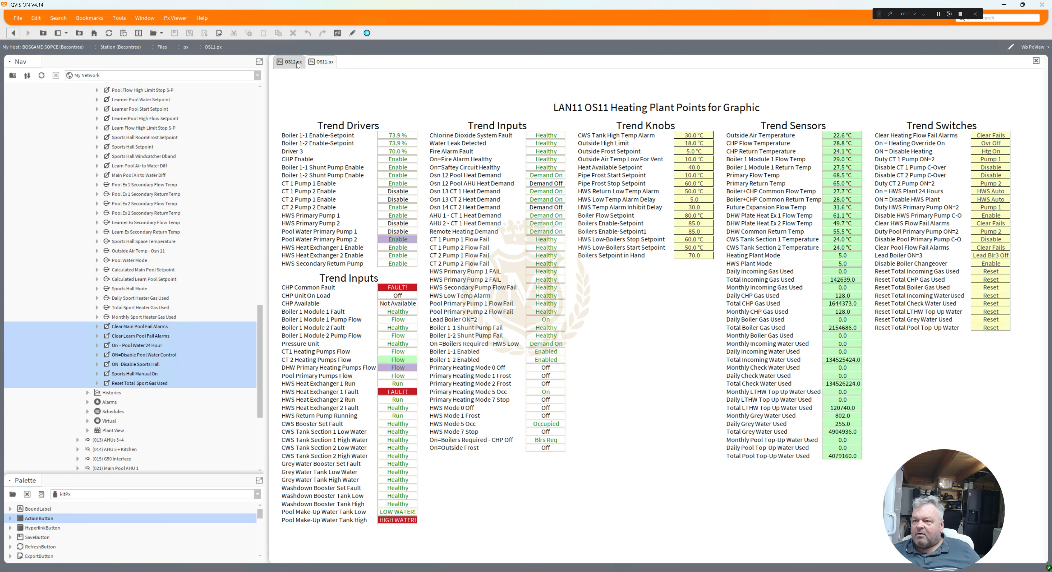
left_click(297, 64)
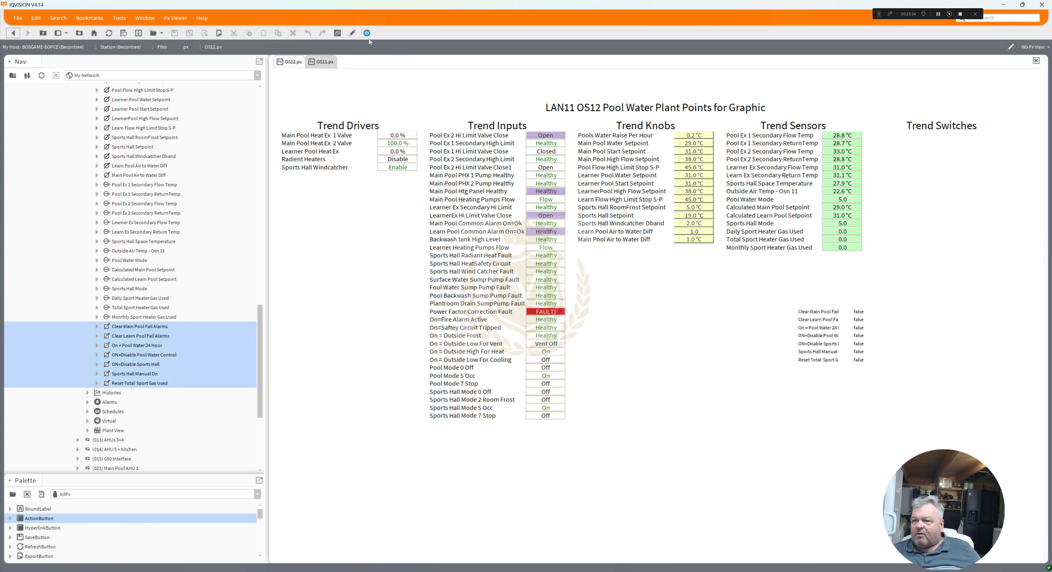
left_click(352, 33)
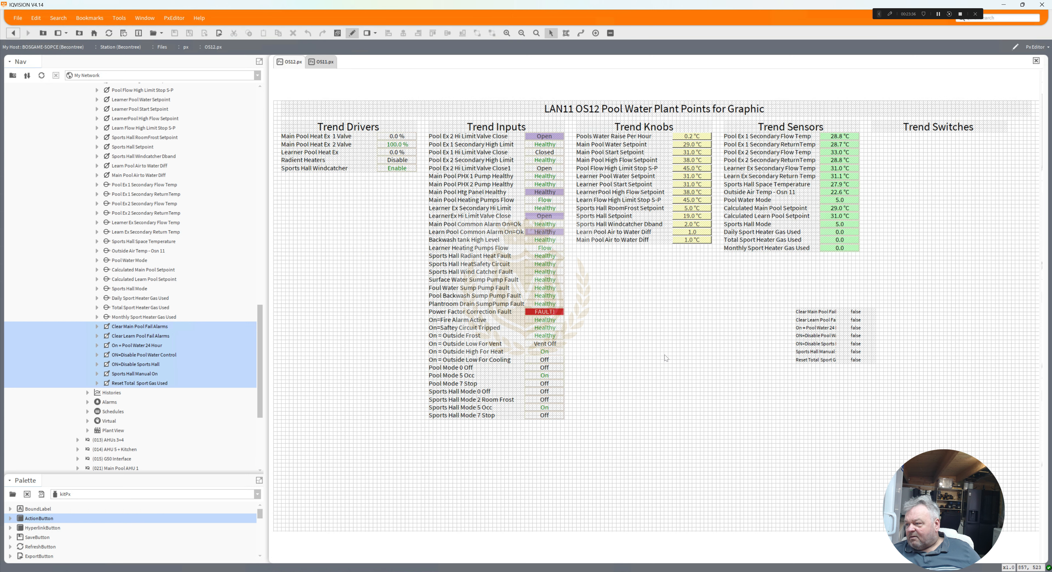
right_click(715, 445)
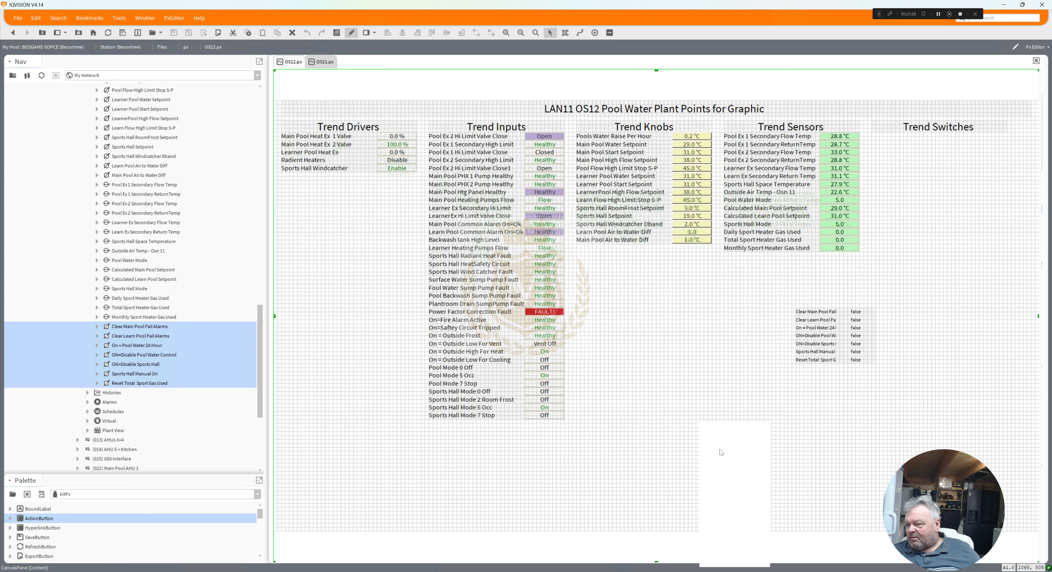
left_click(713, 462)
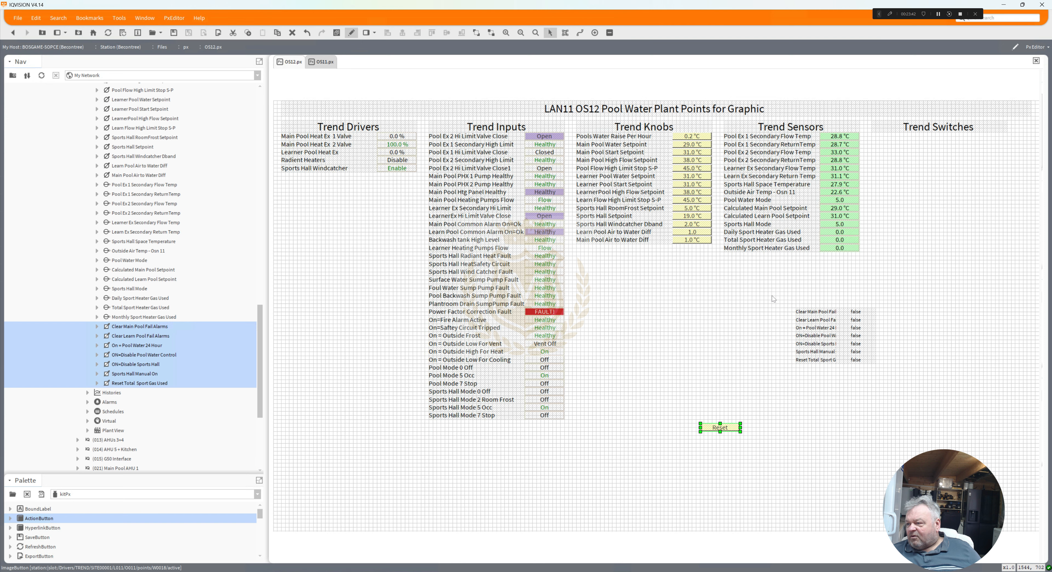
Step: Replace the default font of all the new switch name and value labels with a larger SansSerif font
left_click_drag(772, 295, 886, 378)
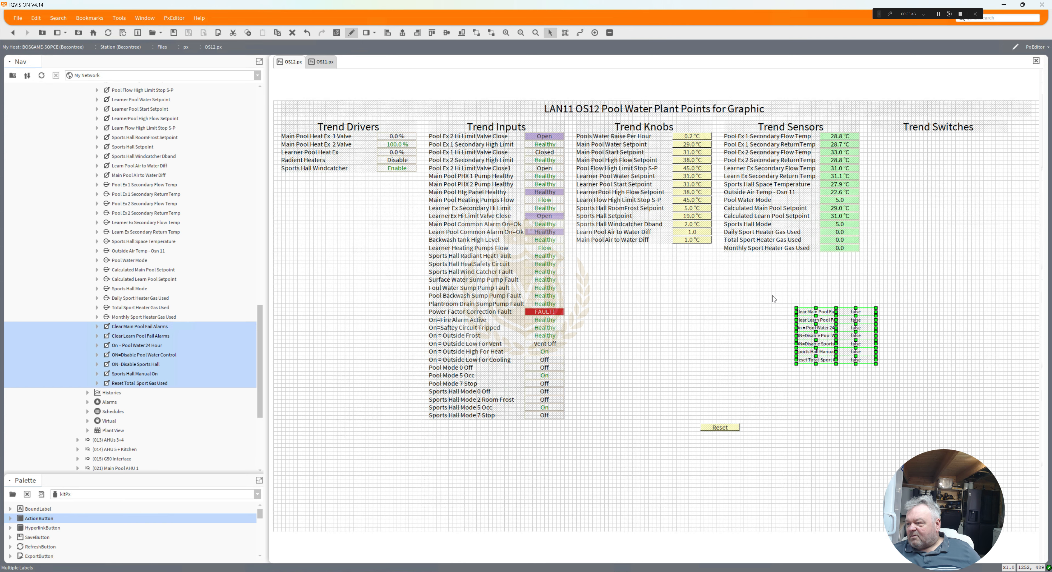
right_click(813, 323)
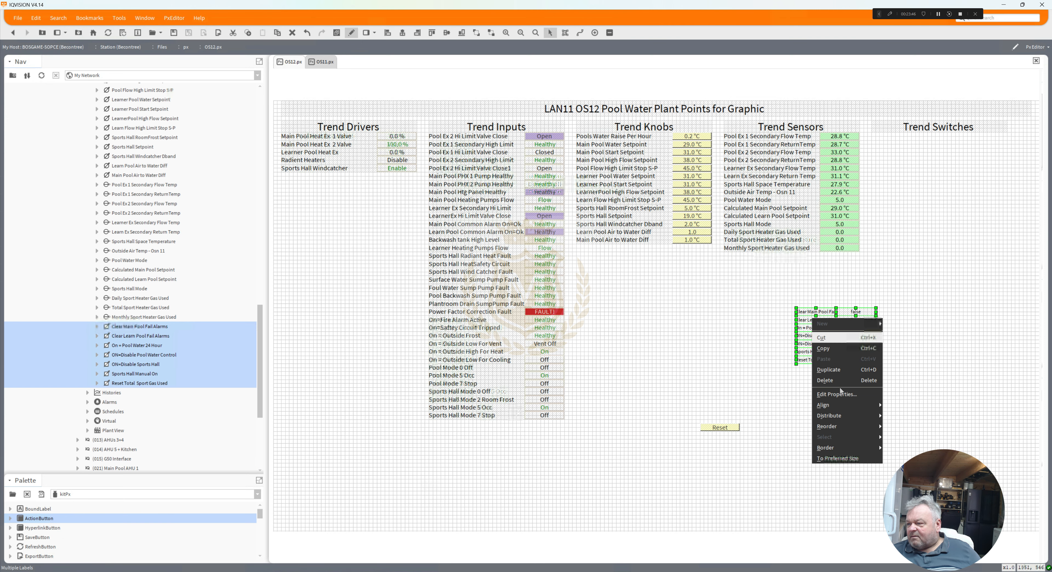
left_click(837, 395)
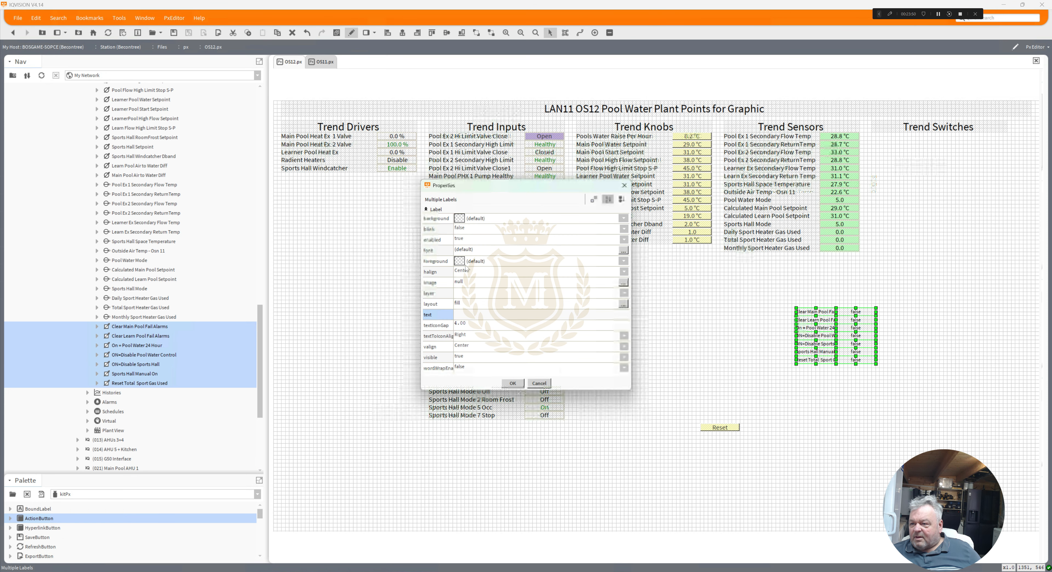
left_click(467, 250)
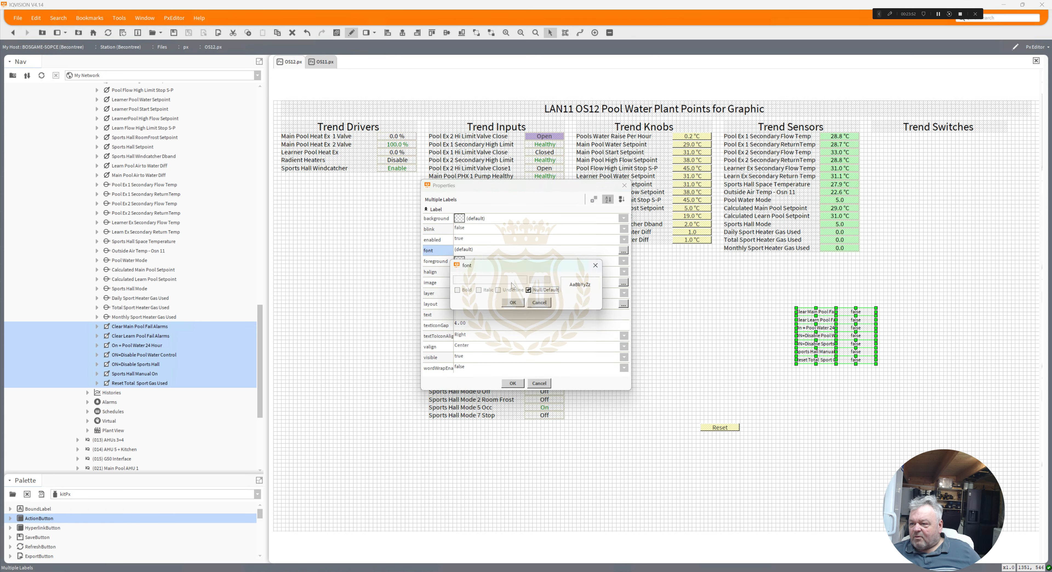
left_click(529, 291)
left_click(547, 280)
left_click(536, 339)
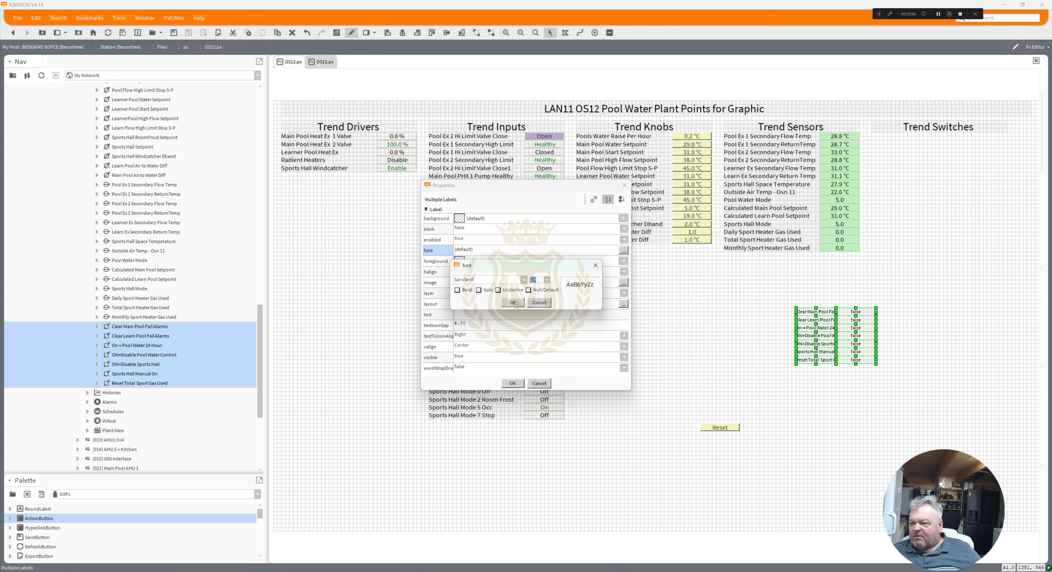
left_click(513, 303)
left_click(513, 383)
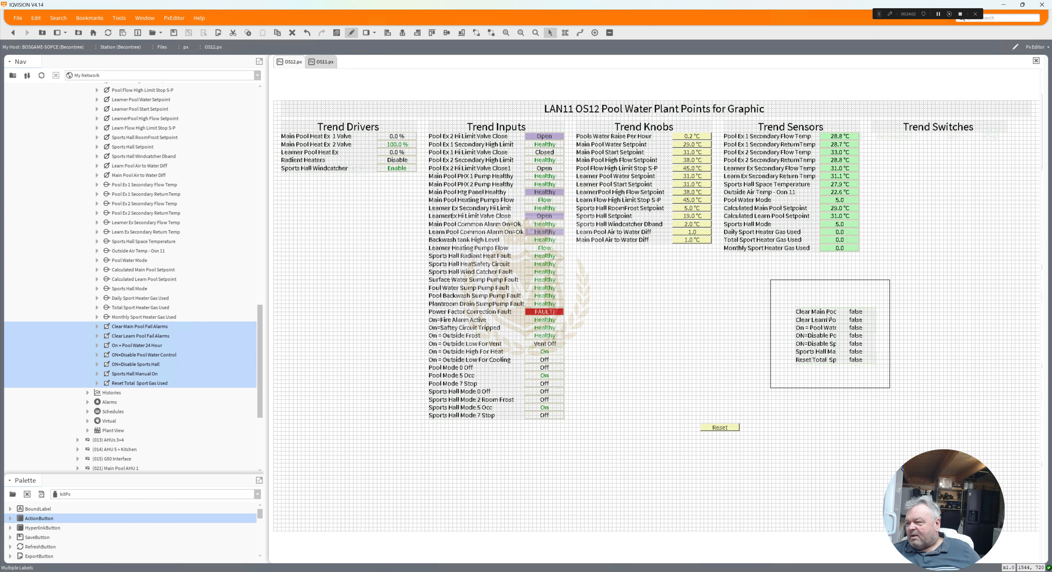
Step: Move the switch labels under the Trend Switches heading and widen the name labels to fit their full text
left_click(824, 314)
left_click_drag(823, 315, 956, 134)
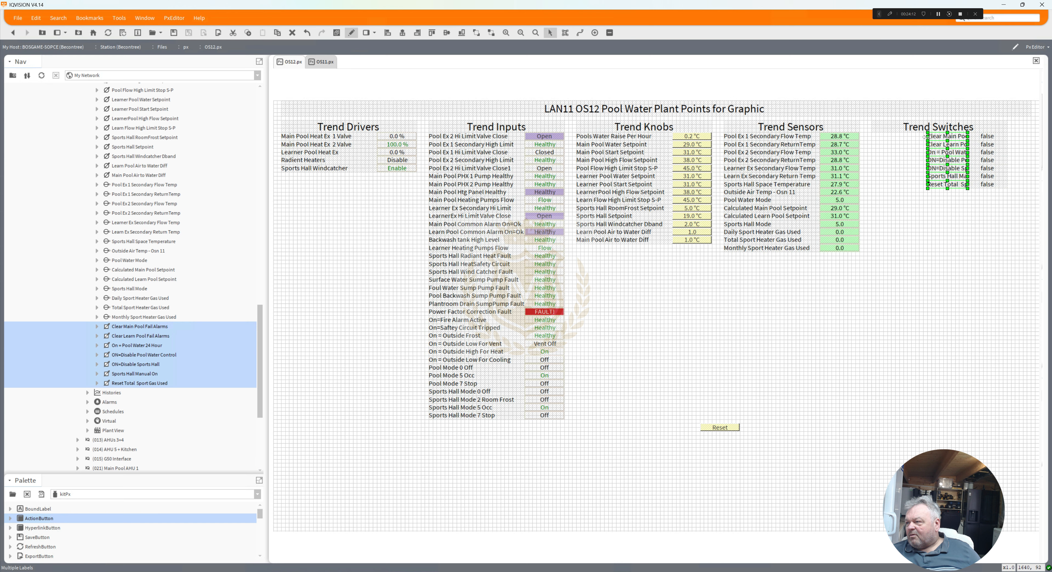
left_click_drag(925, 137, 871, 138)
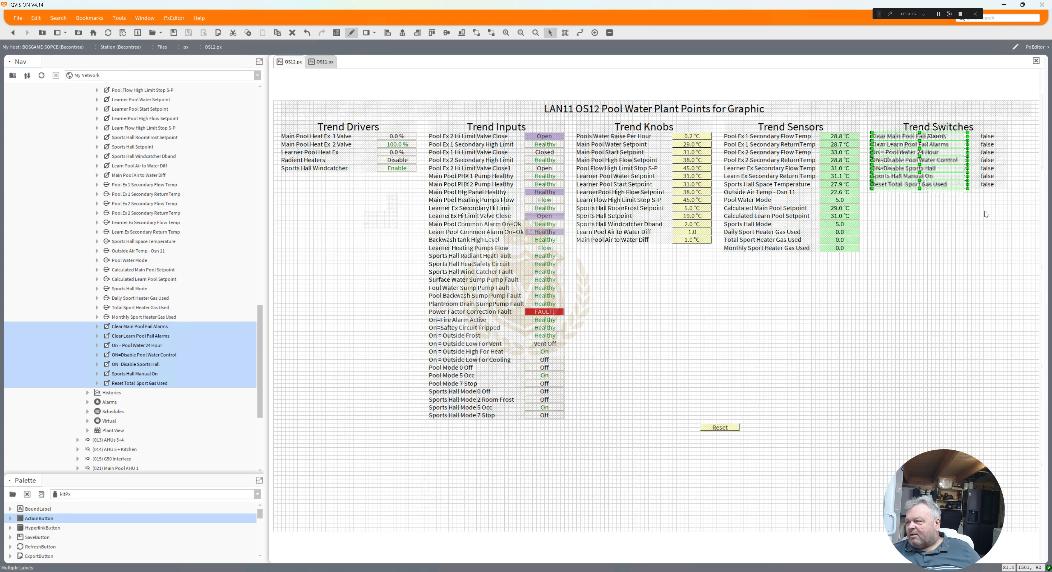
Step: Move all the switch labels to the empty area below Trend Knobs and place the Reset button beside the Reset Total Sport Gas Used row
left_click(1008, 202)
left_click_drag(1020, 199, 623, 290)
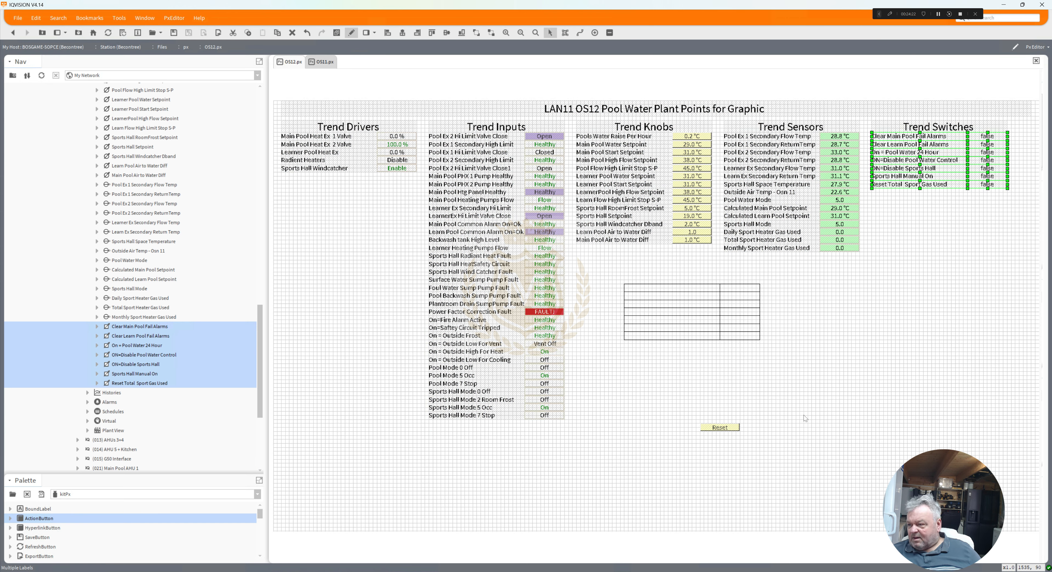
left_click(725, 345)
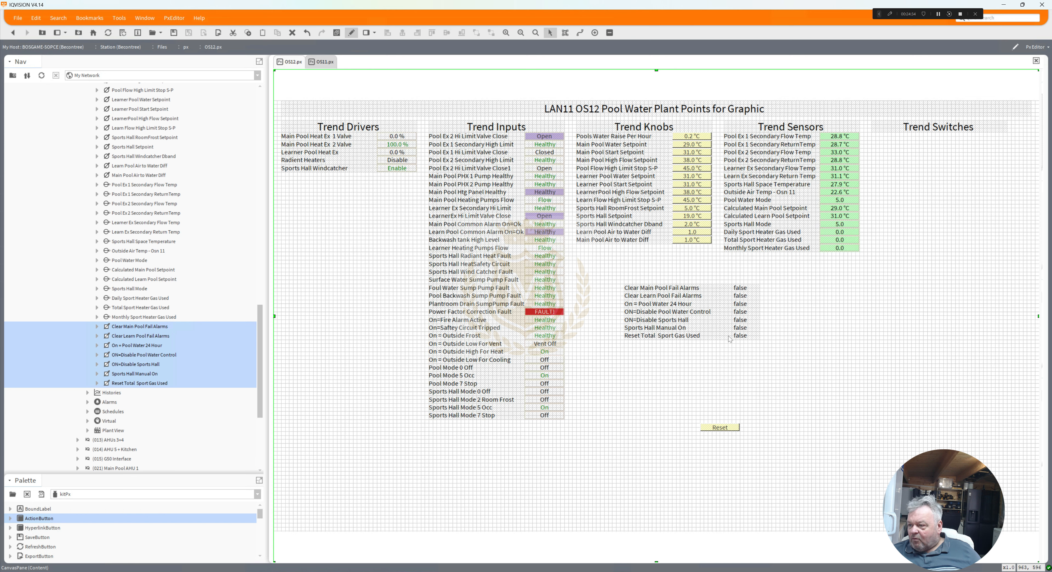
left_click_drag(723, 433, 784, 338)
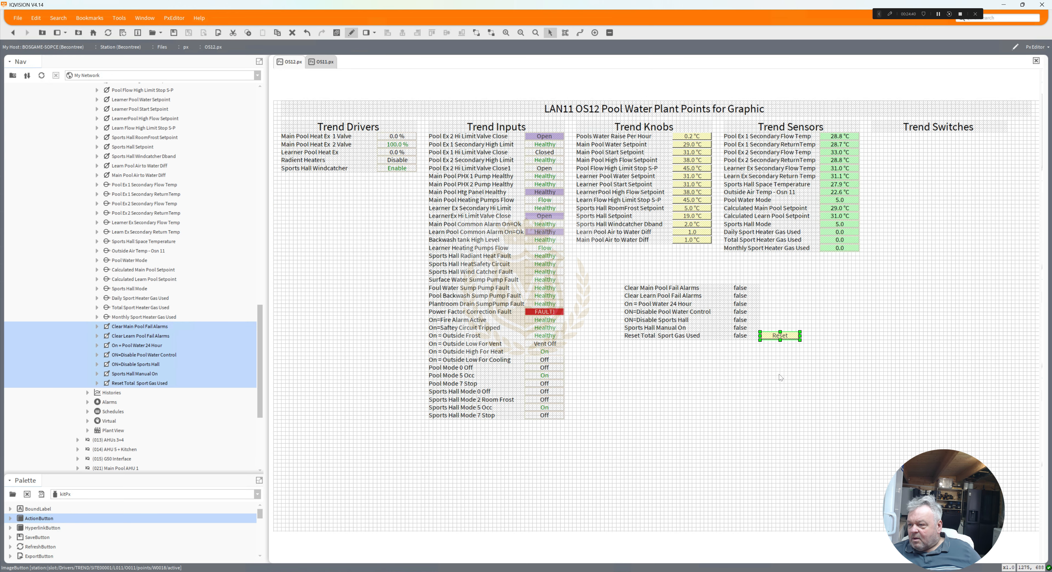
left_click(743, 346)
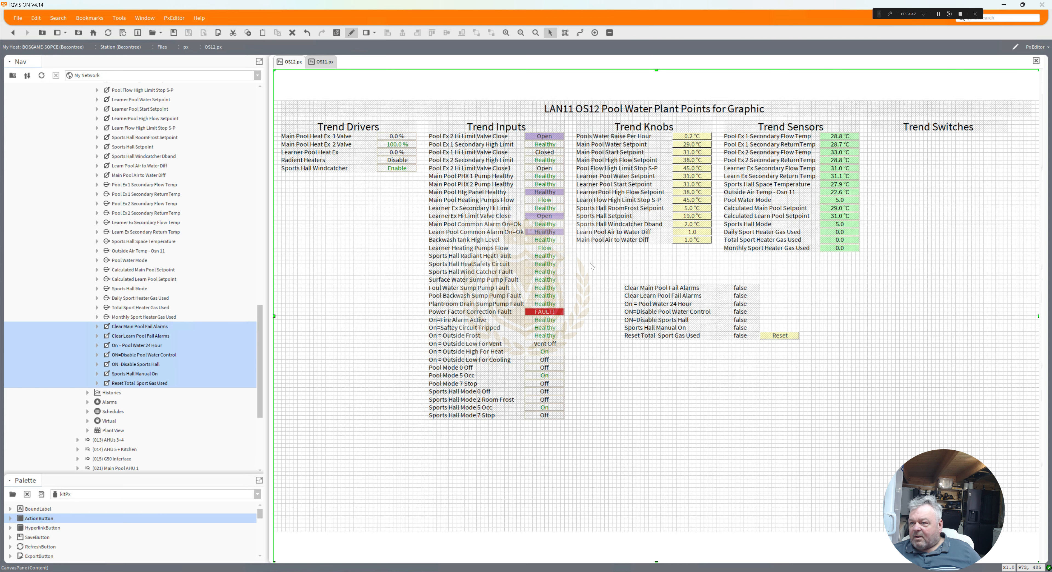
Step: Copy the first seven Trend Switches buttons, Clear Fails through Pump 2, from the OS11 graphic and paste them onto the OS12 graphic
left_click(326, 63)
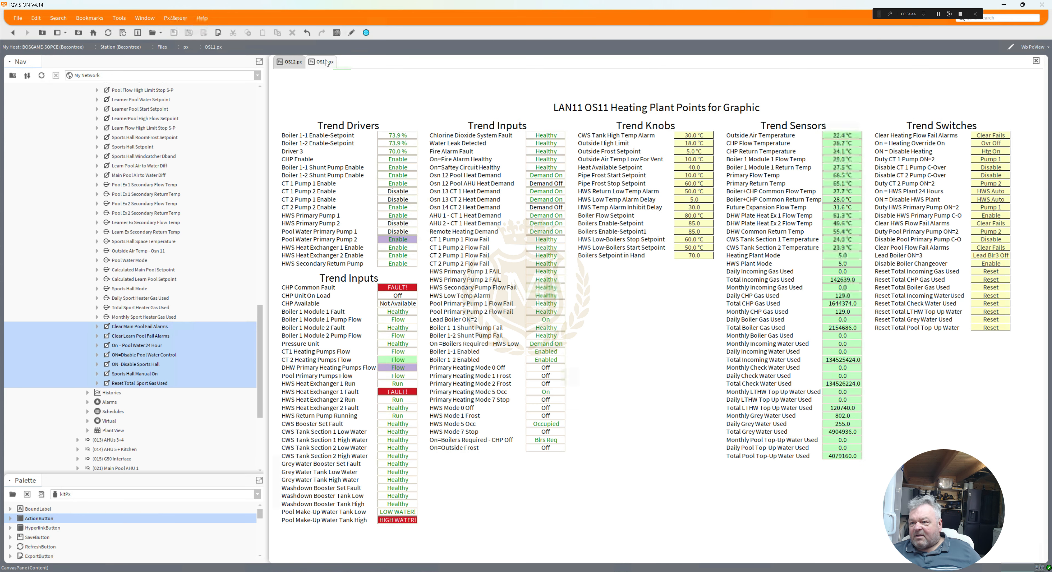
left_click(352, 33)
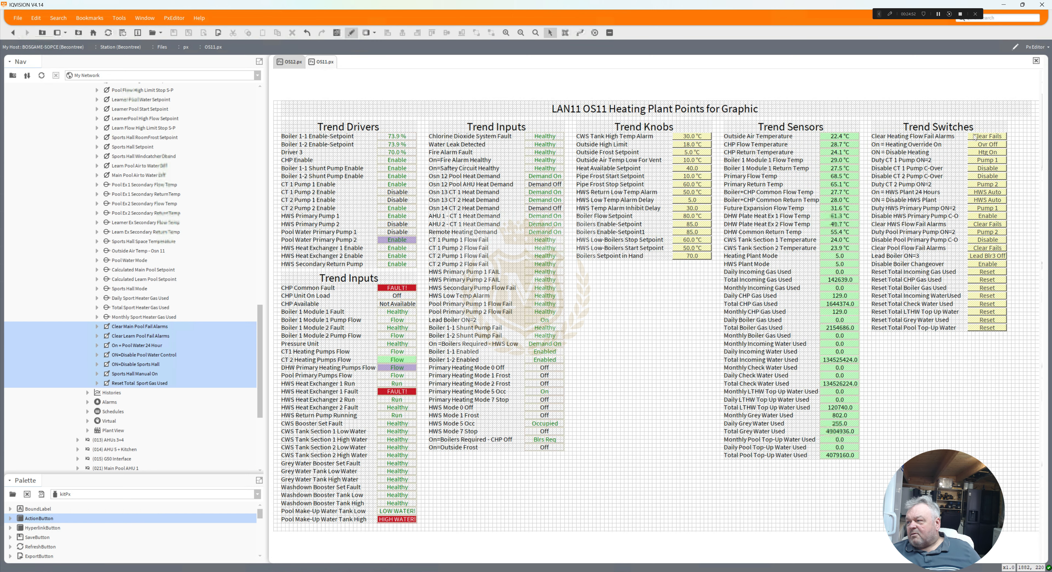
left_click_drag(1024, 188, 974, 134)
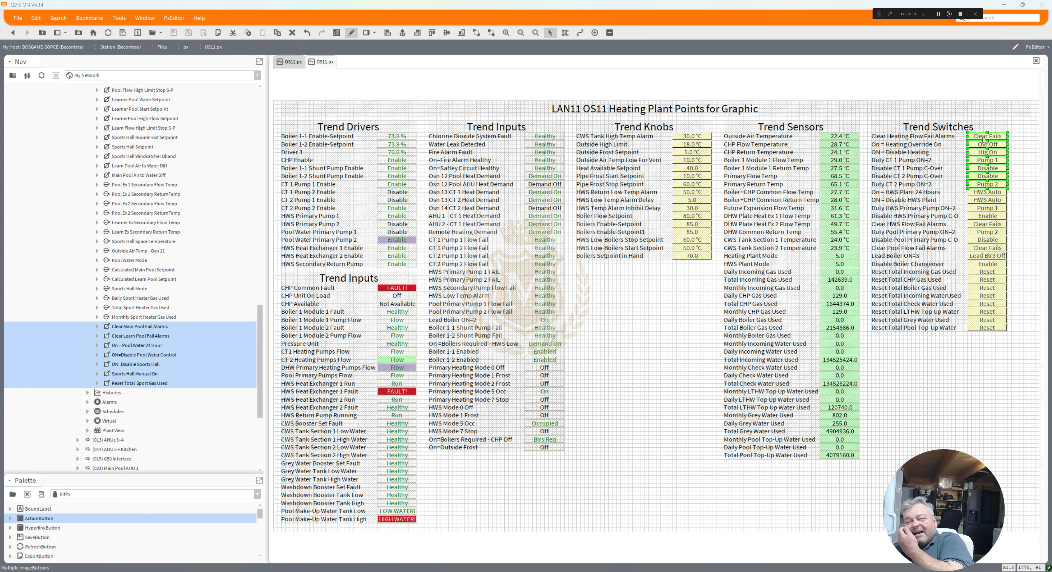
right_click(984, 140)
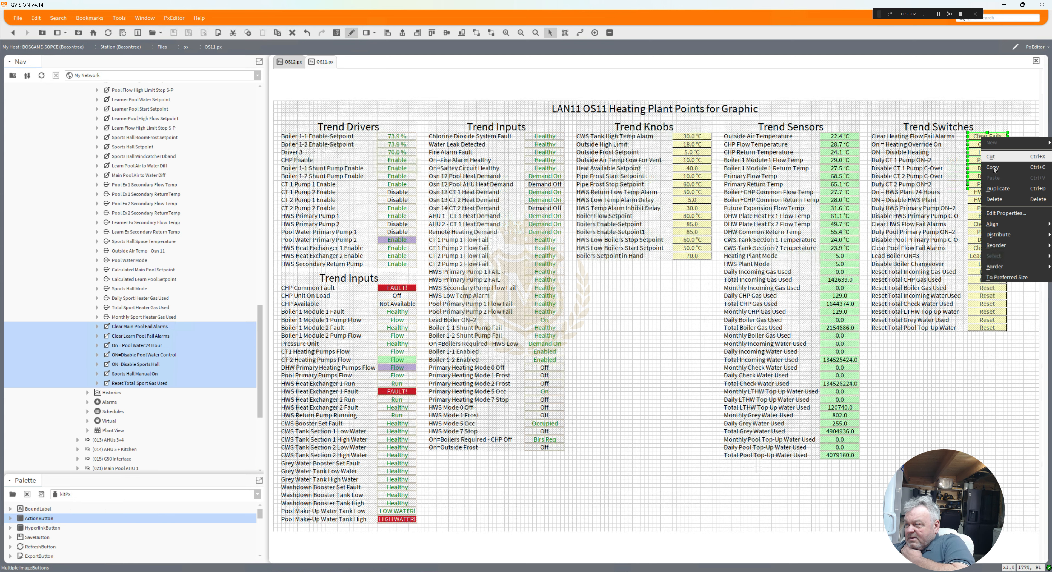
left_click(994, 169)
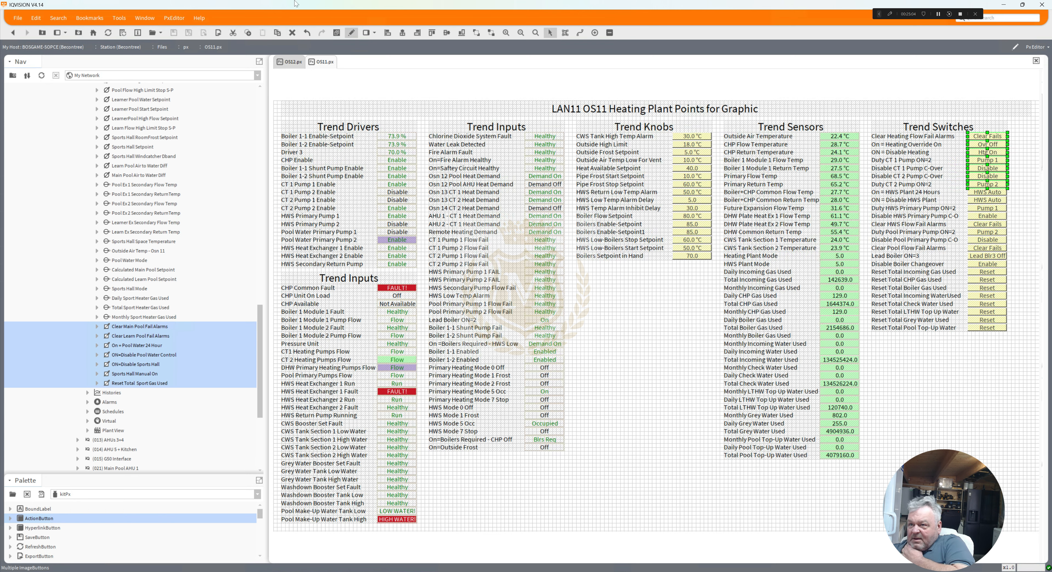
left_click(351, 33)
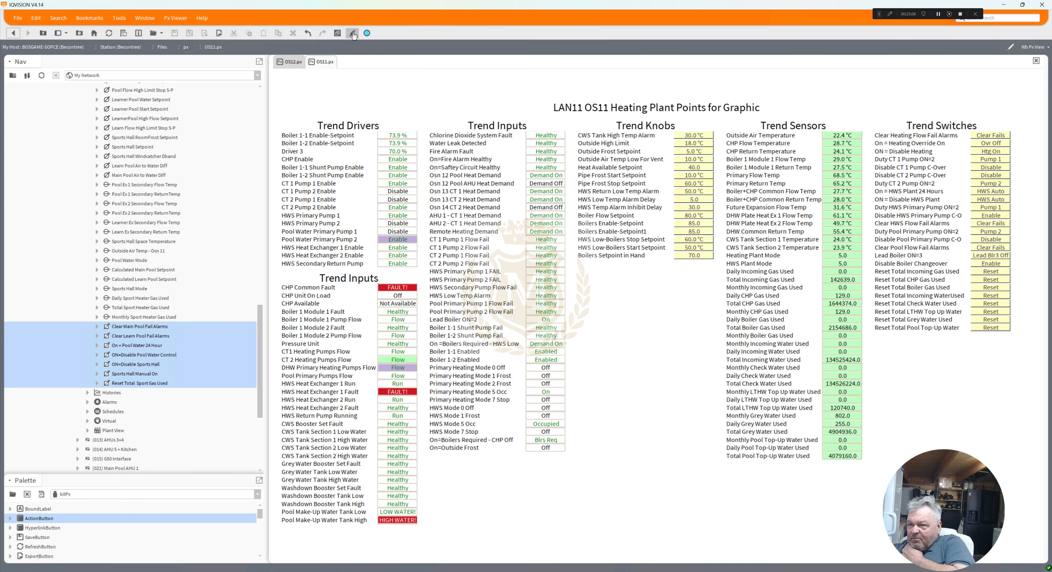
left_click(297, 64)
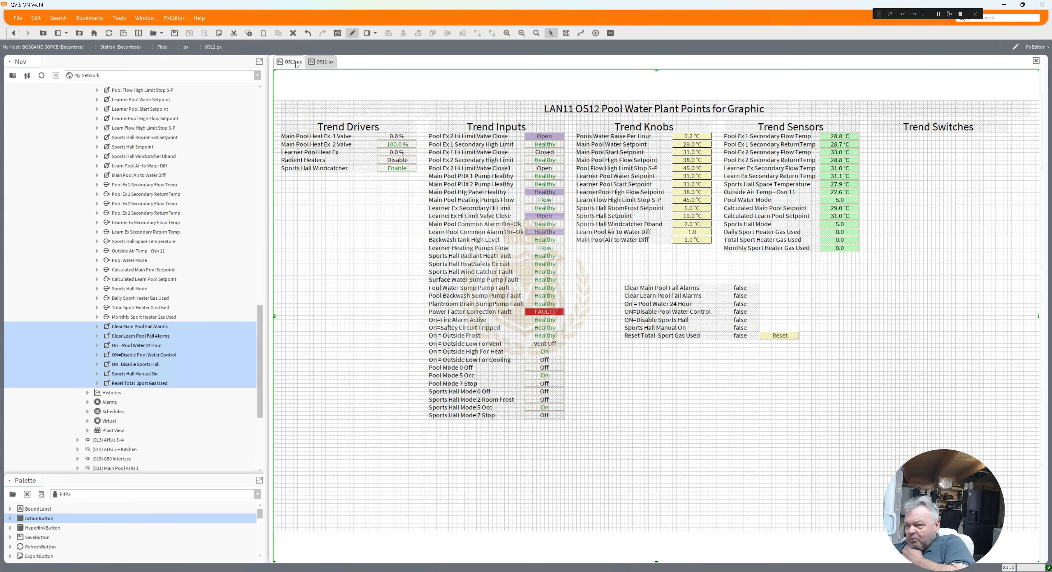
right_click(860, 326)
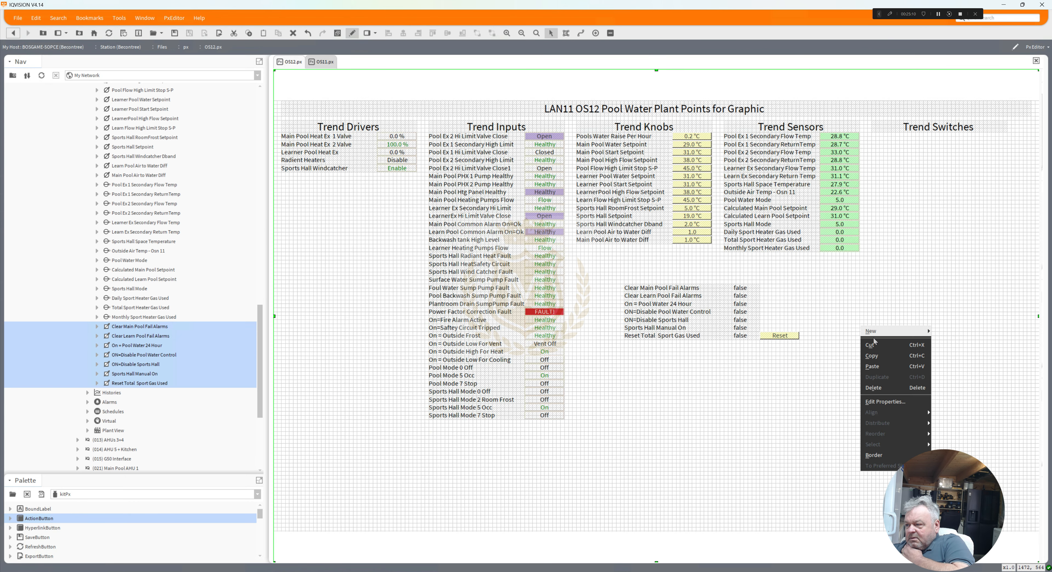
left_click(873, 366)
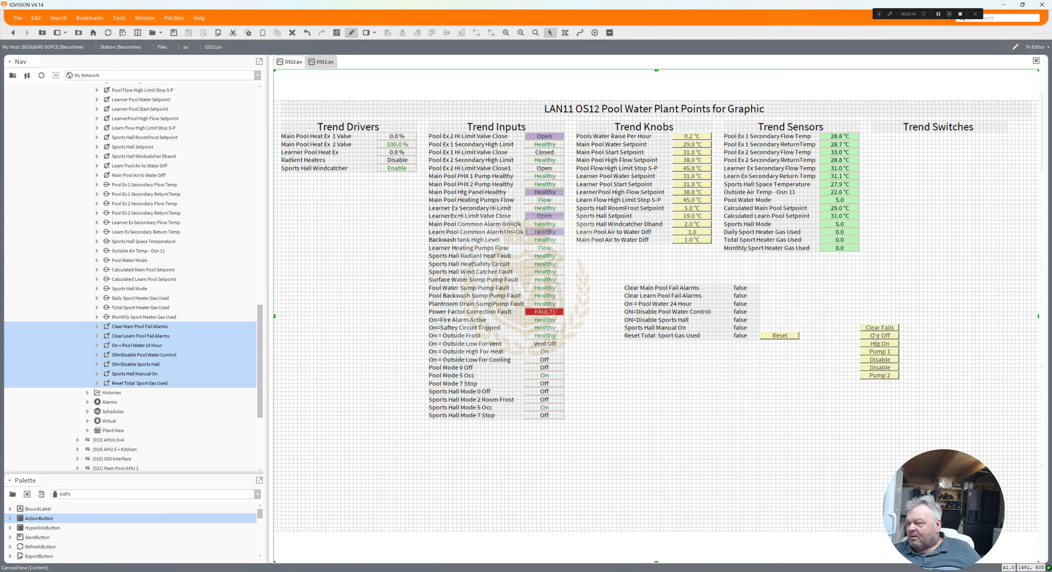
Step: Place the Clear Fails button beside the Clear Main Pool Fail Alarms row and duplicate it beside the Clear Learn Pool Fail Alarms row
left_click_drag(878, 331, 777, 291)
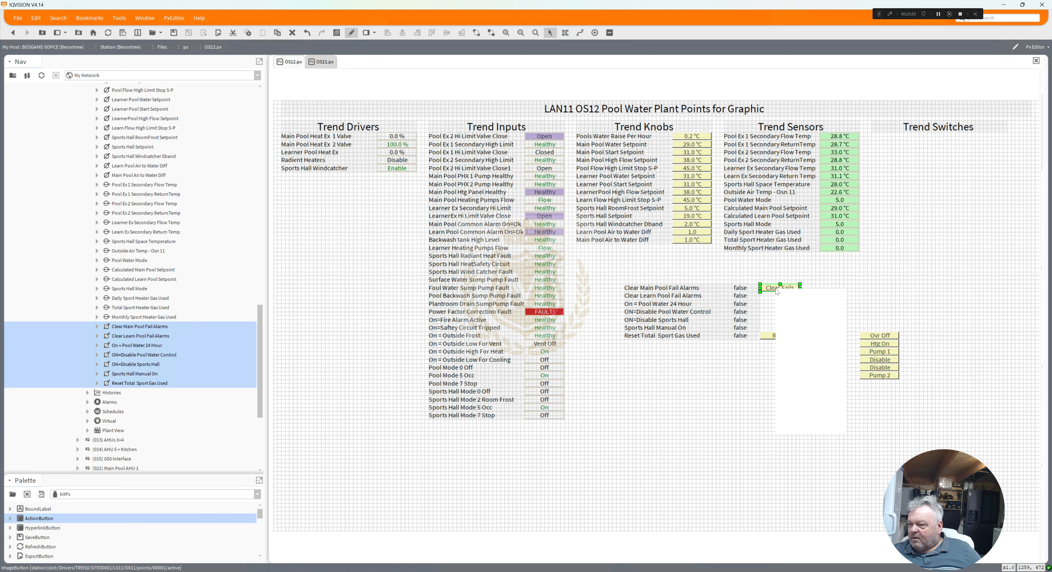
right_click(777, 291)
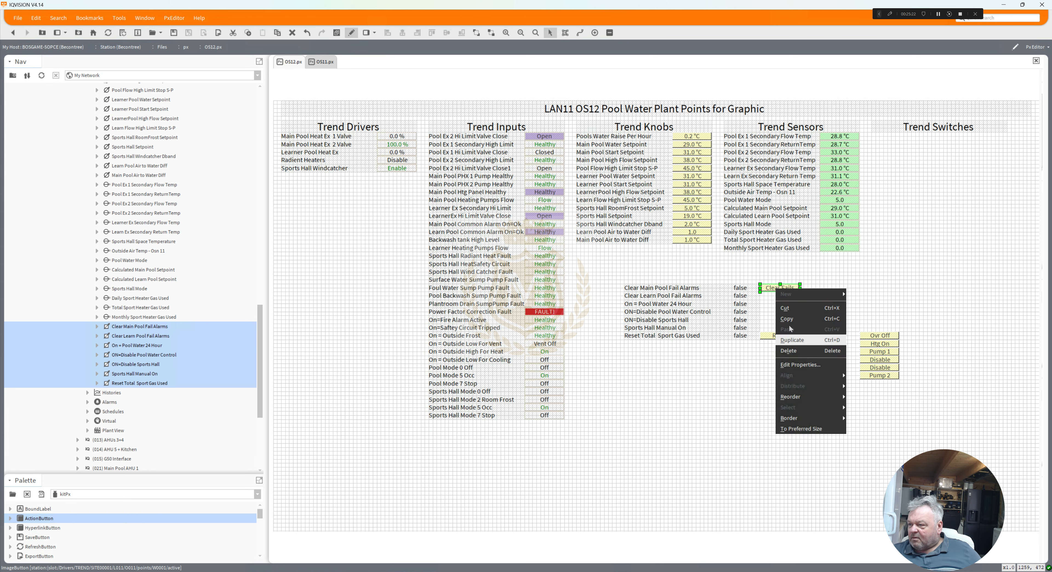
left_click(771, 290)
left_click_drag(771, 288, 769, 297)
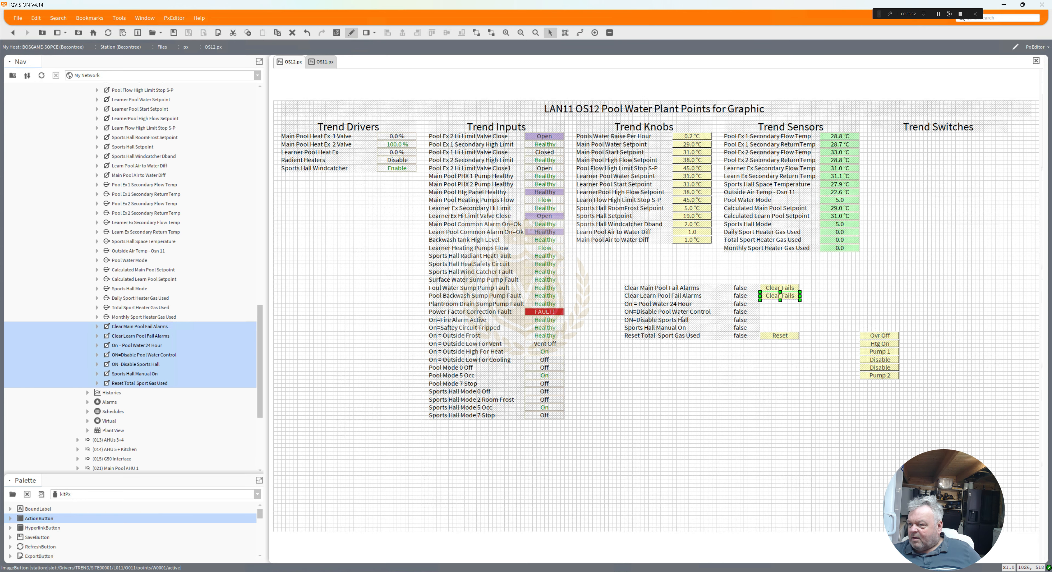
Step: Copy the entire Trend Switches list of labels and buttons from the OS11 graphic onto OS12 and move it below the Trend Switches heading
left_click(323, 61)
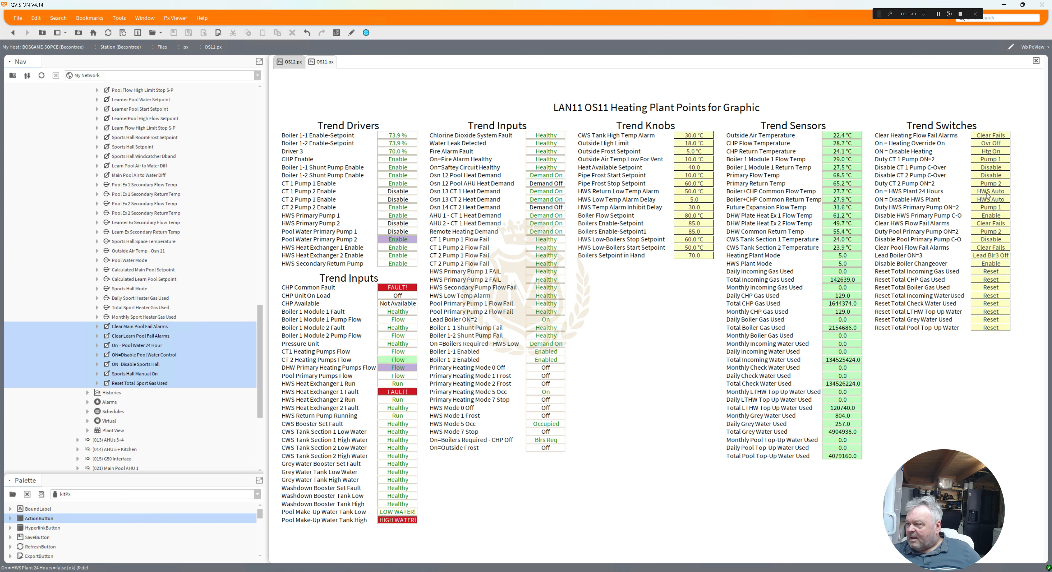
left_click(352, 33)
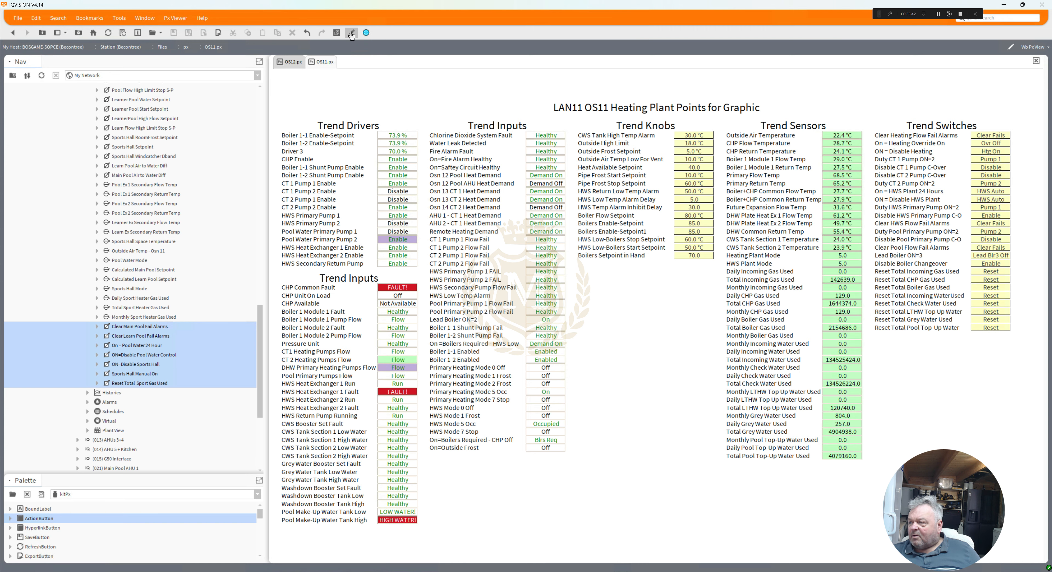
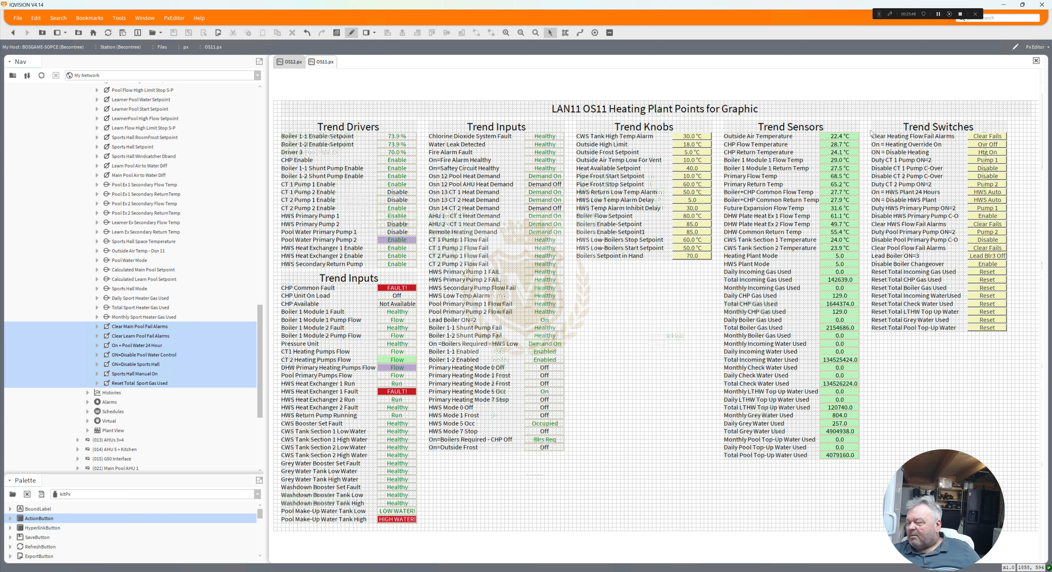
left_click(883, 161)
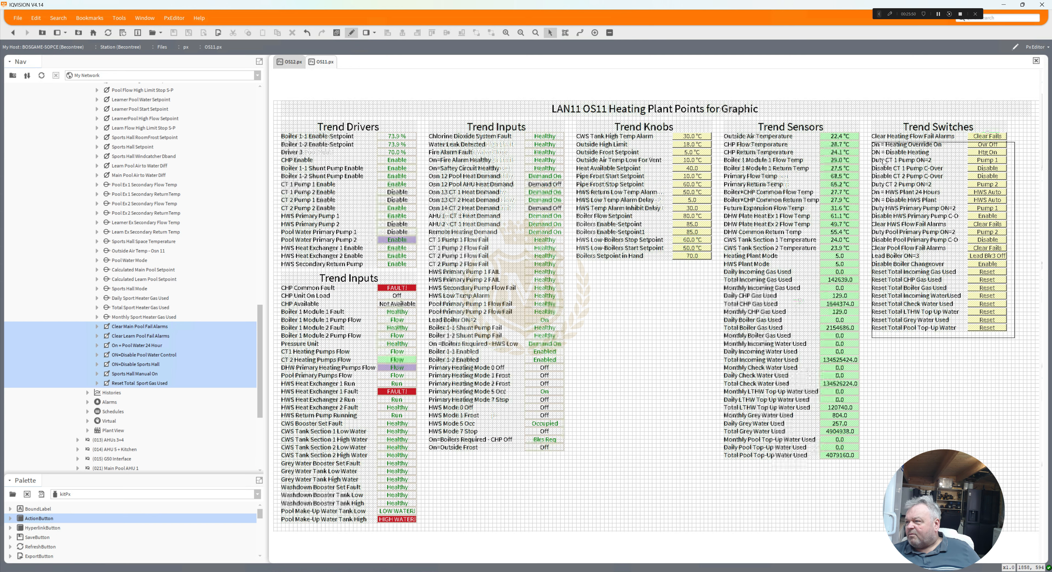
left_click_drag(1015, 338, 871, 142)
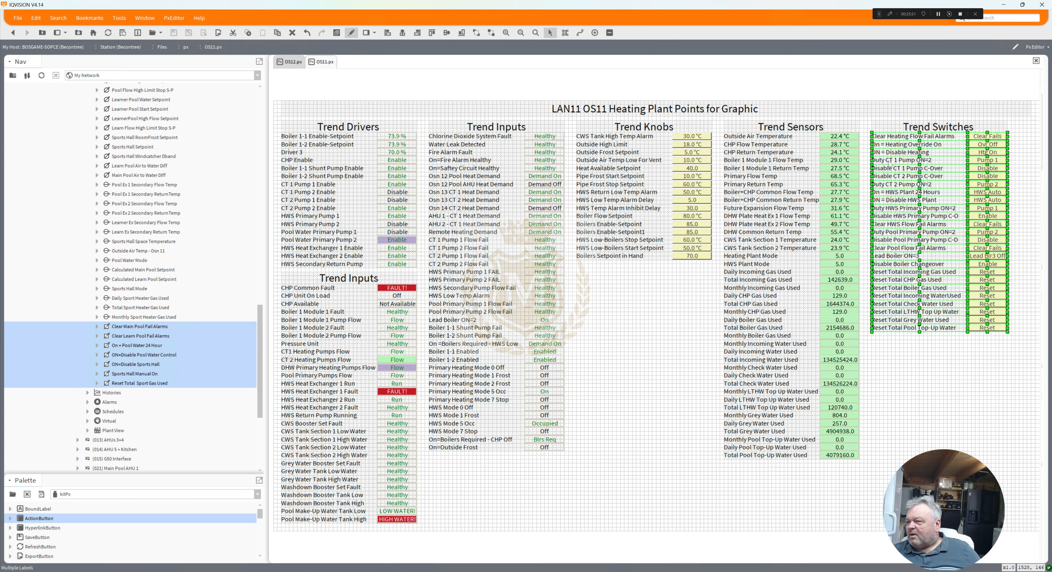
right_click(902, 169)
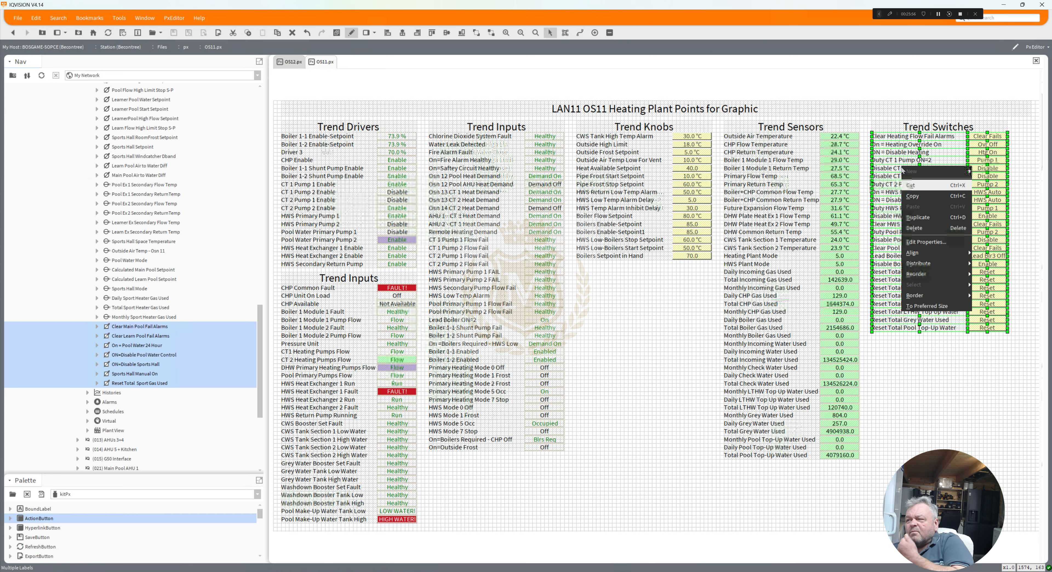
left_click(914, 196)
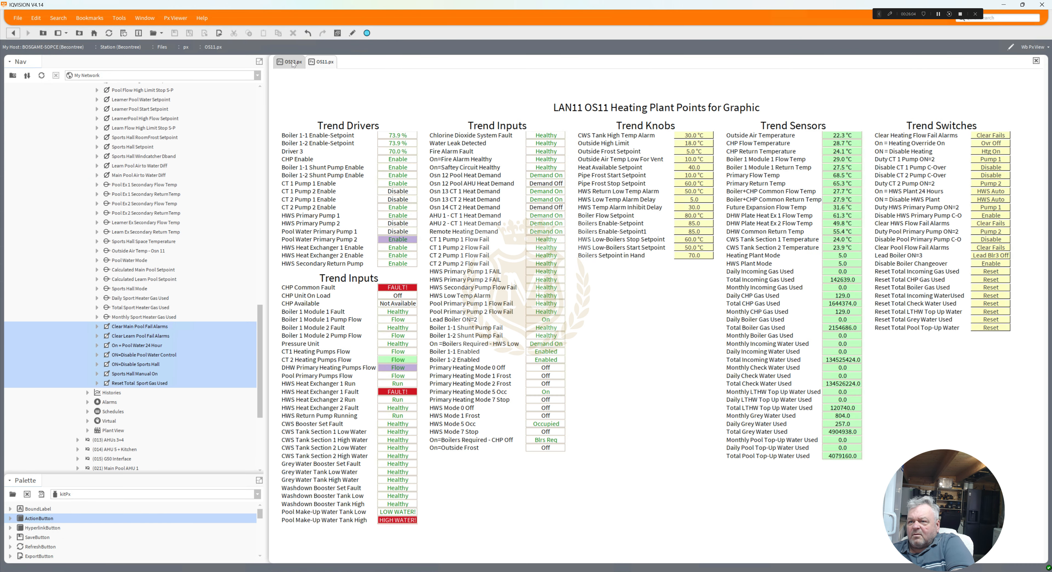
left_click(292, 62)
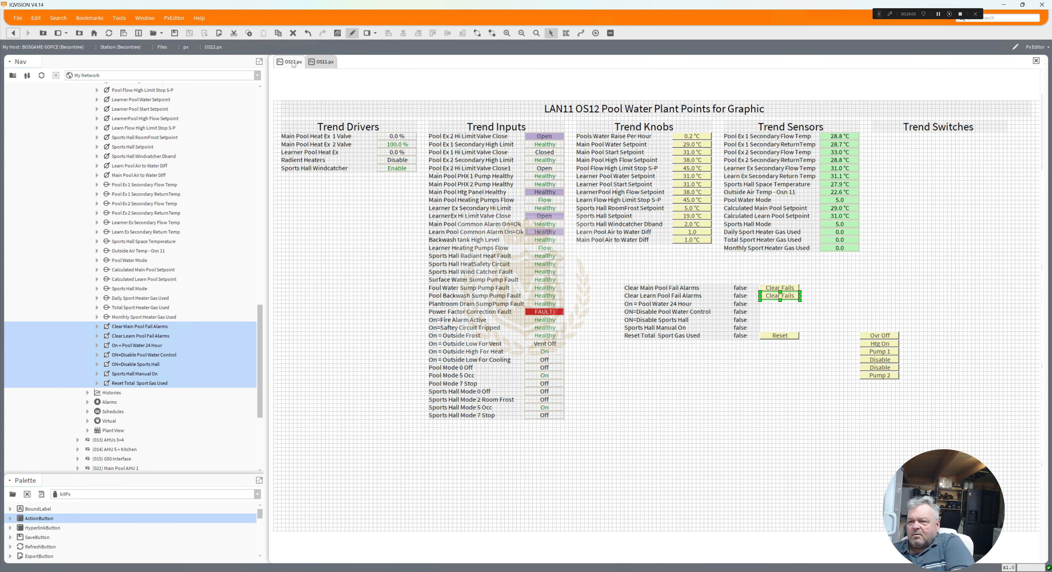
right_click(700, 385)
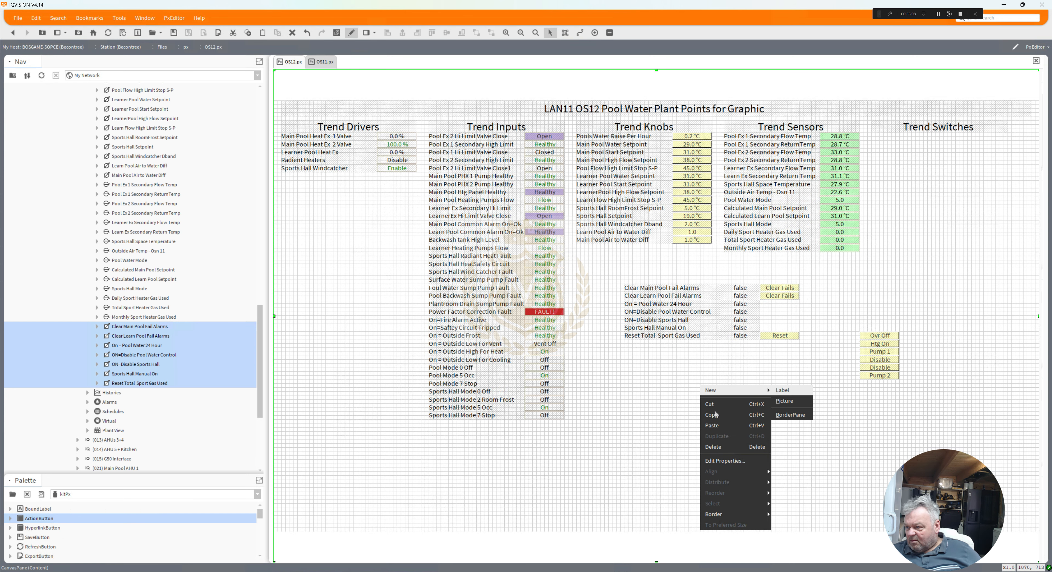
left_click(713, 426)
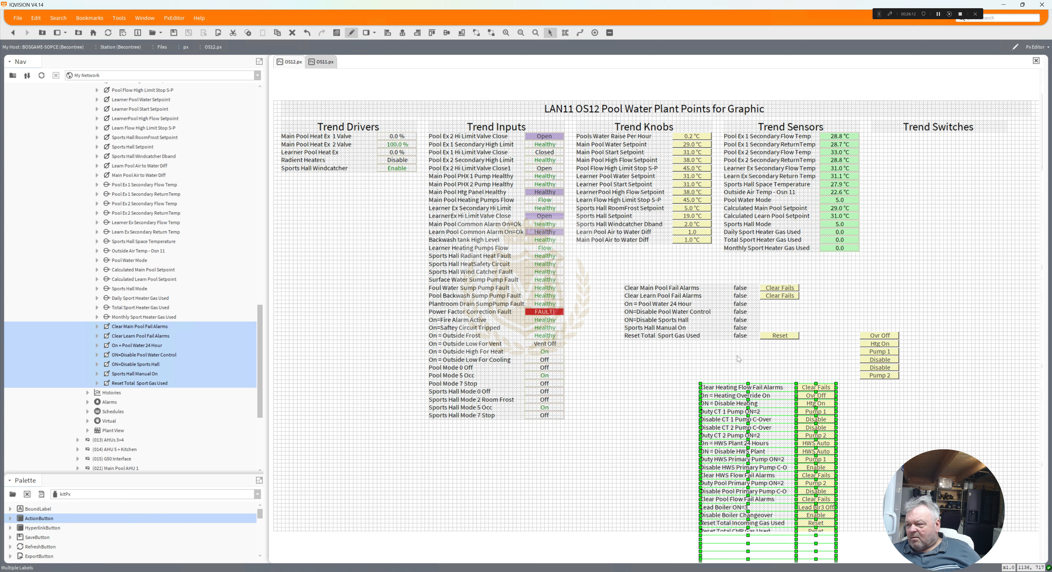
left_click_drag(725, 405, 737, 354)
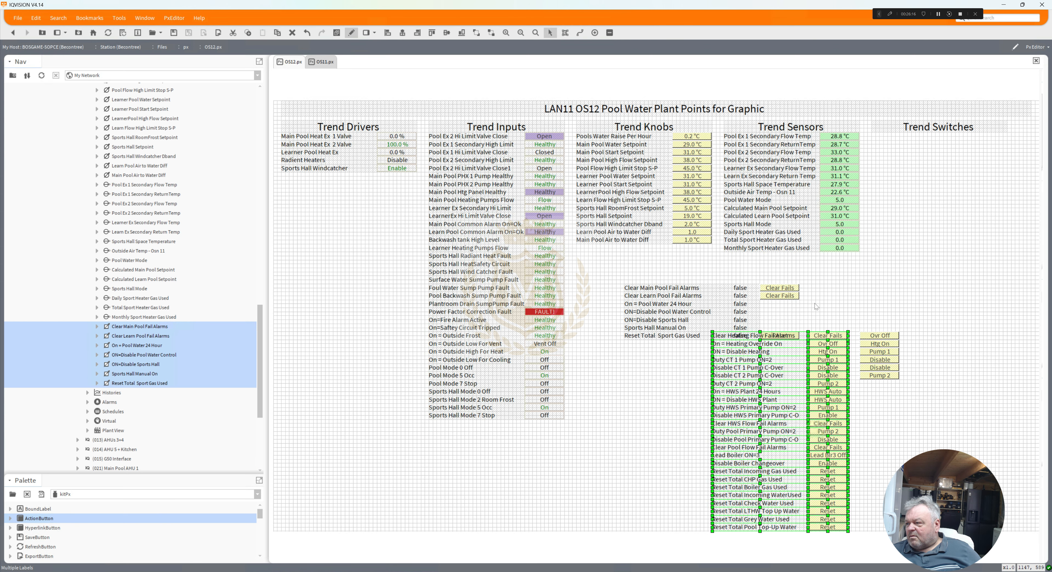
left_click_drag(922, 254, 941, 281)
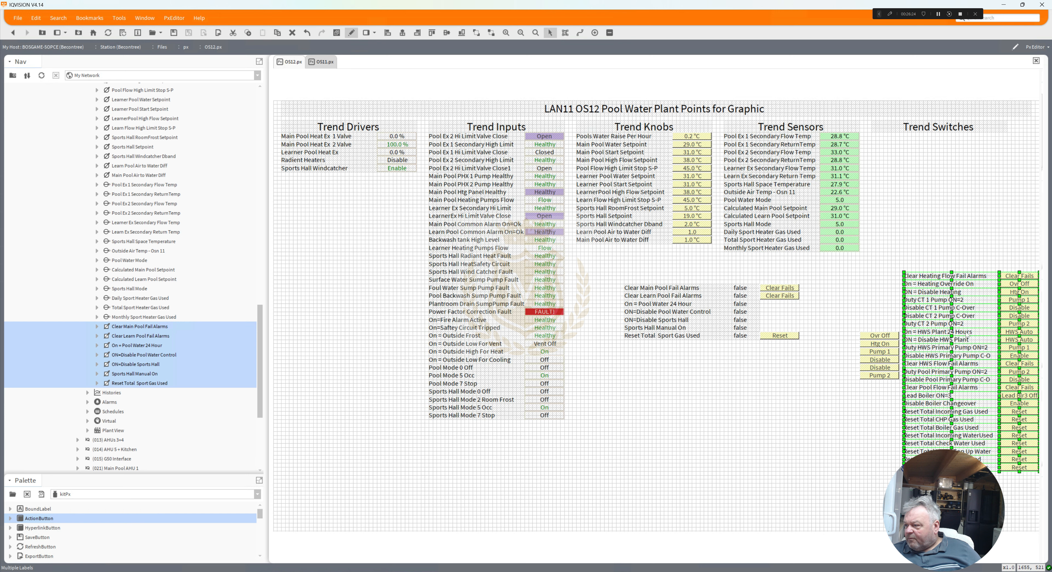
Step: Place the two HWS Auto buttons beside the On = Pool Water 24 Hour and ON=Disable Pool Water Control rows
left_click(1013, 335)
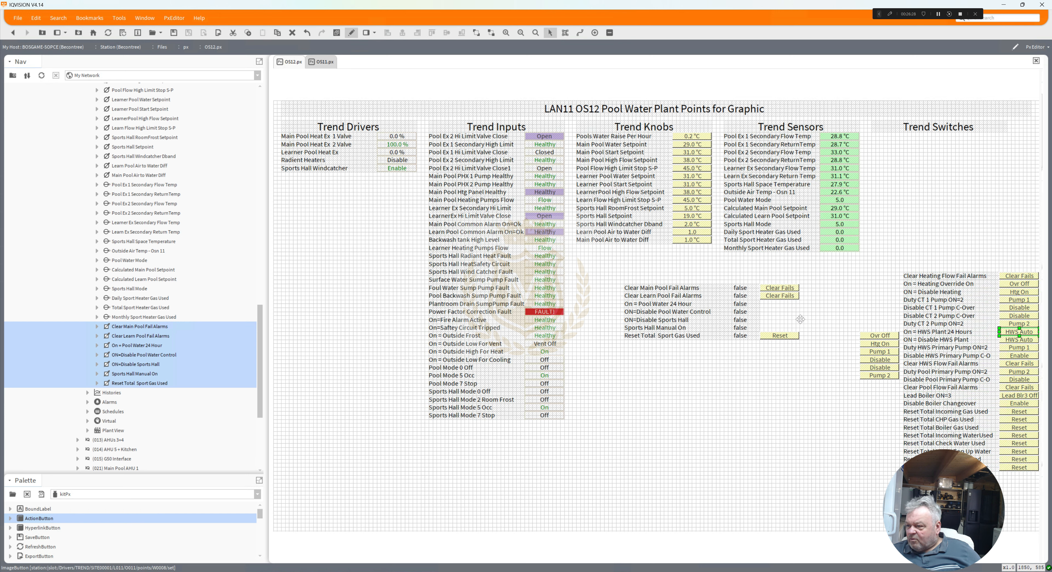
left_click_drag(788, 309, 772, 310)
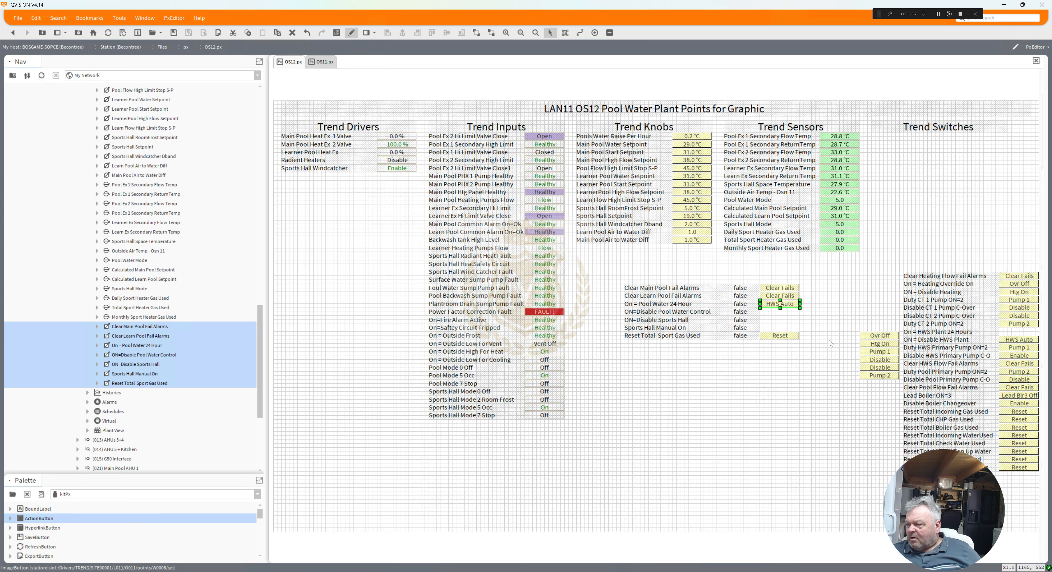
left_click(1013, 343)
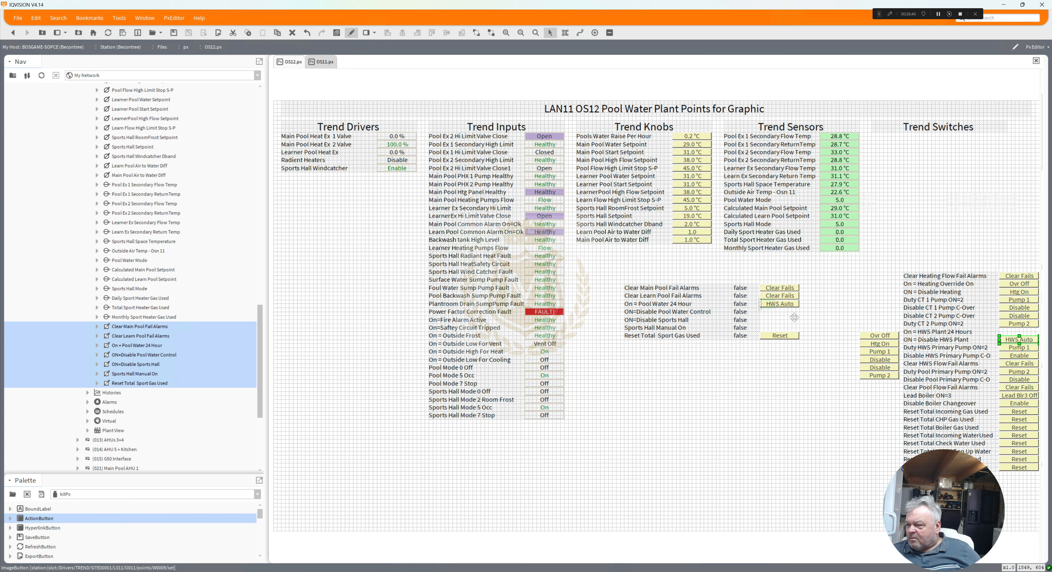
left_click_drag(794, 318, 770, 316)
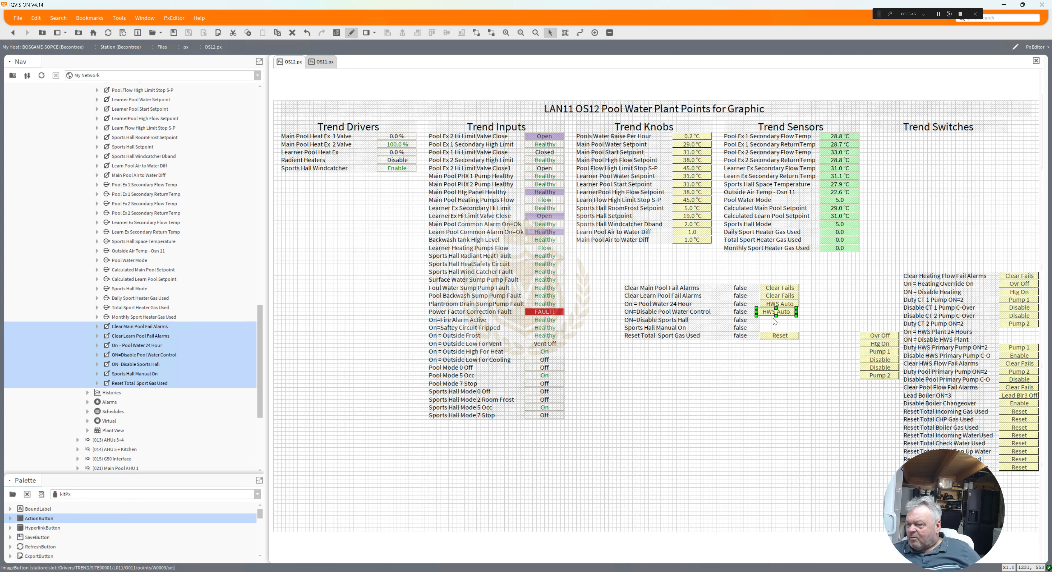
left_click_drag(773, 313, 776, 314)
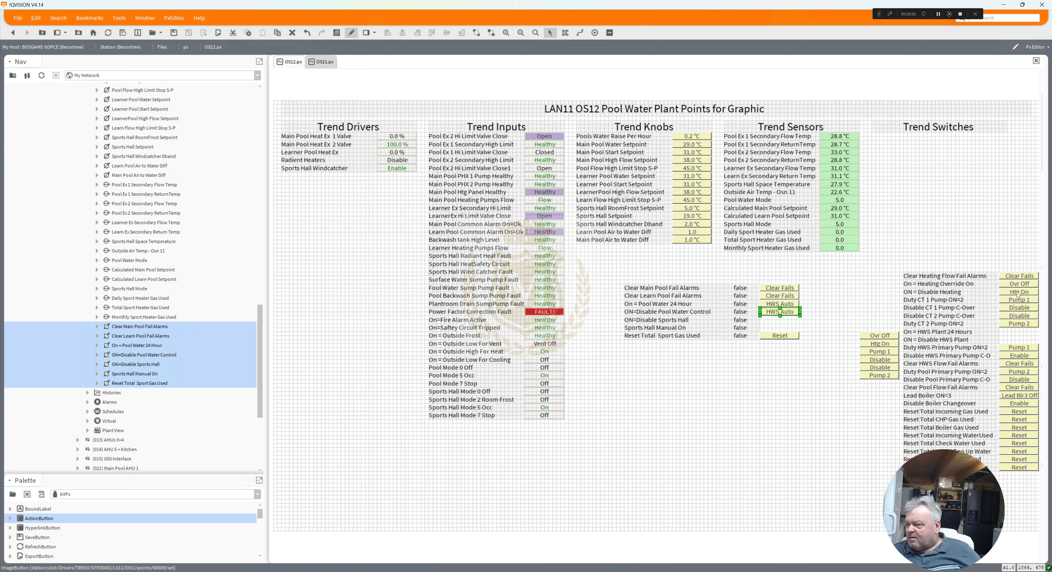
Step: Place Htg On beside ON=Disable Sports Hall and Ovr Off beside Sports Hall Manual On, and delete all the leftover pasted labels and buttons
left_click_drag(880, 315, 779, 320)
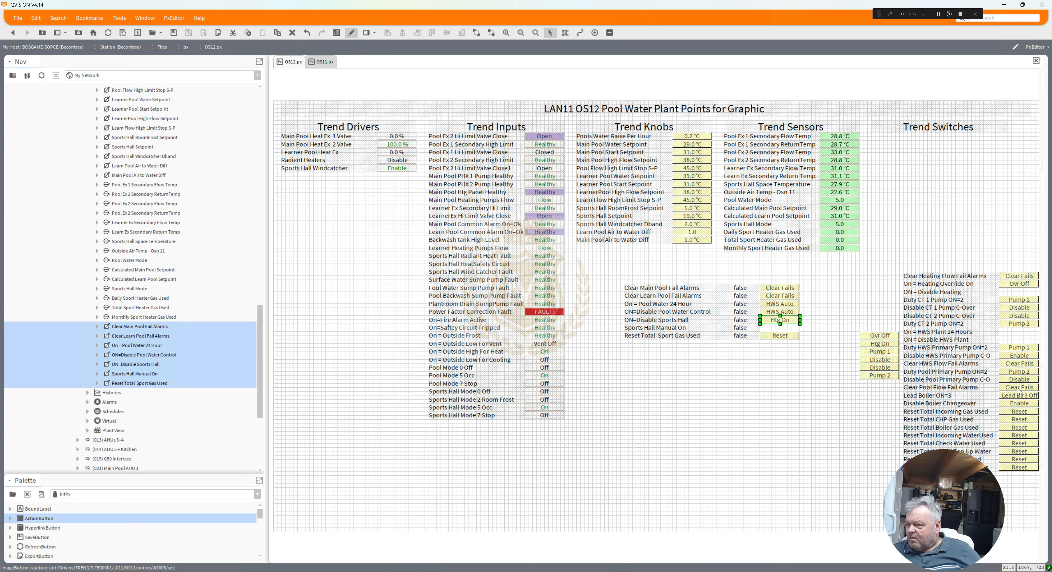
left_click_drag(1021, 287, 782, 328)
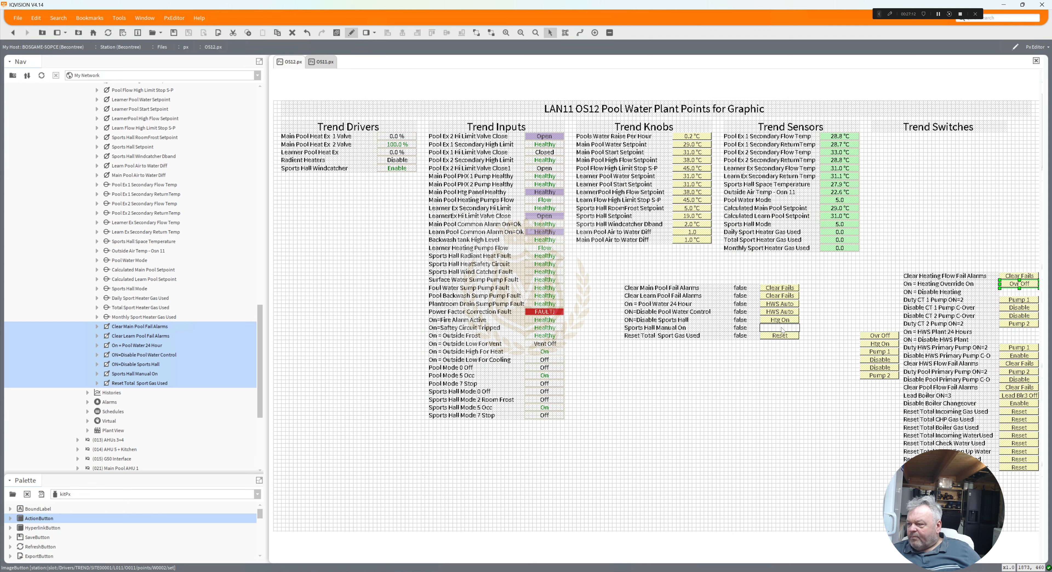
left_click_drag(833, 260, 1039, 565)
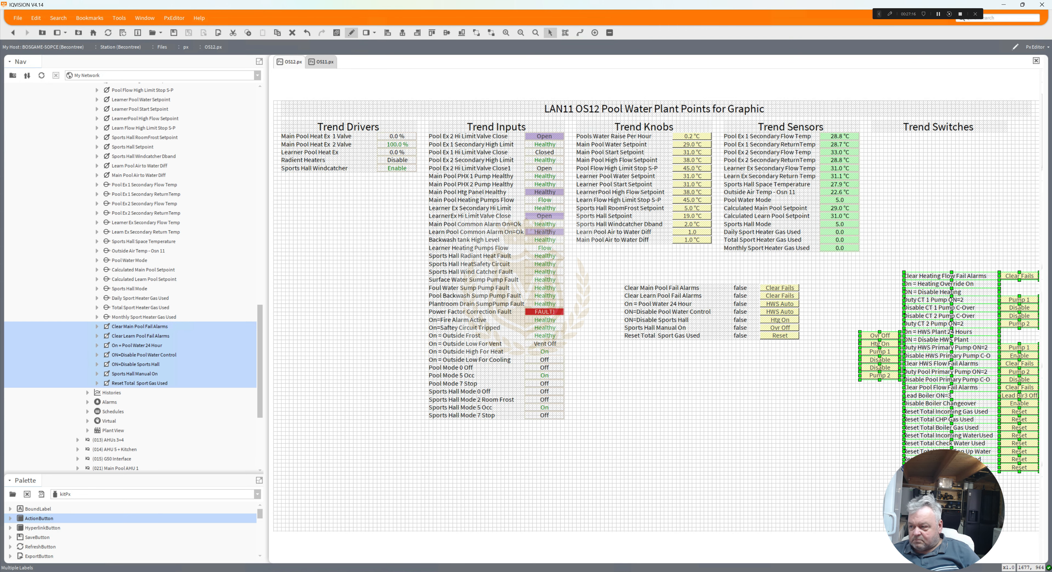
key("Delete")
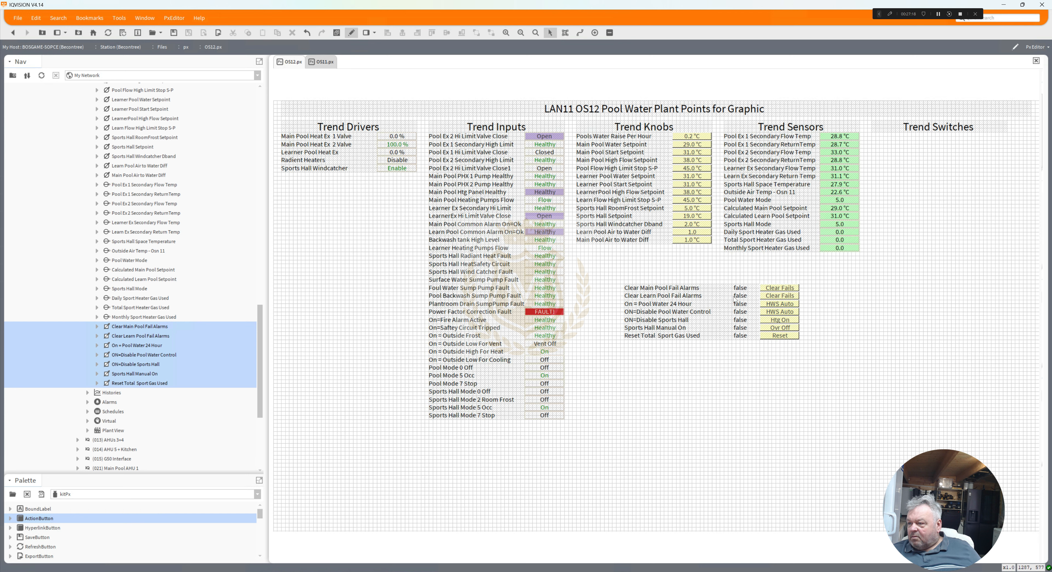
Step: Copy the binding ord from the value label of the Clear Main Pool Fail Alarms row
left_click(740, 288)
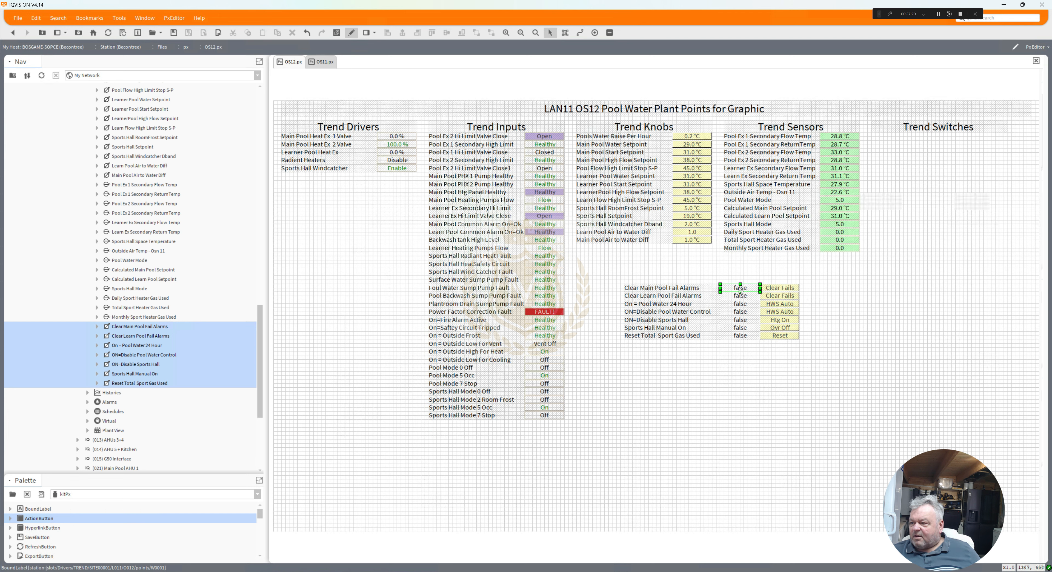
double_click(740, 291)
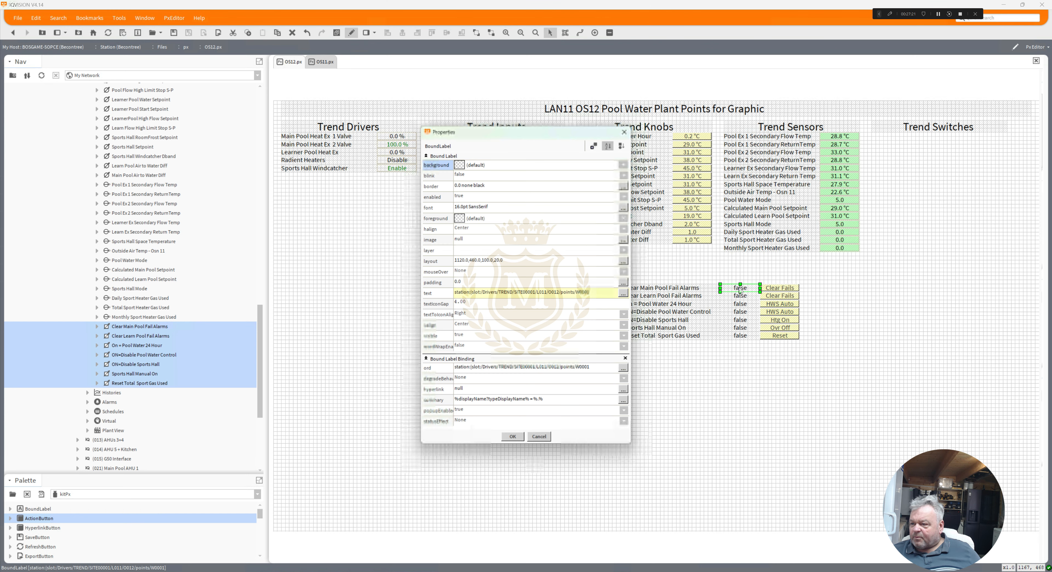
double_click(591, 369)
key("ctrl+c")
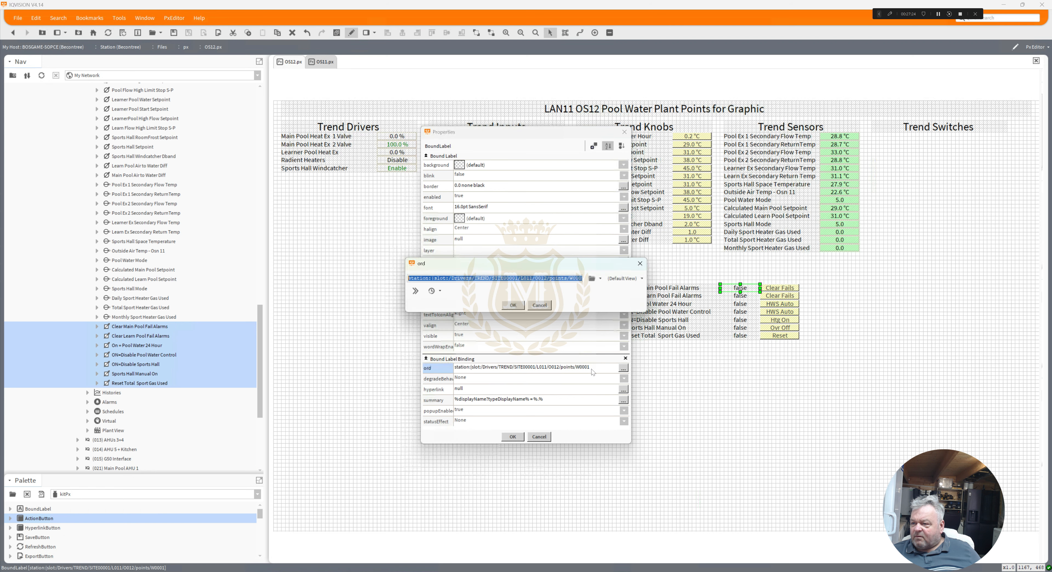
left_click(518, 307)
key("Return")
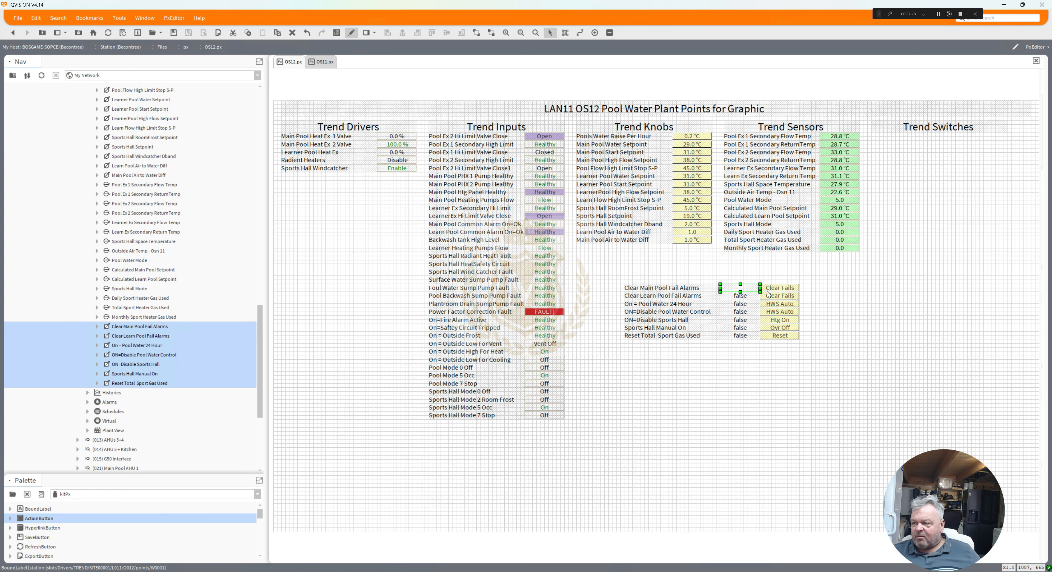
Step: Set the action binding ord of the Clear Main Pool Fail Alarms button to the copied O012 W0001 path with /active appended
left_click(777, 288)
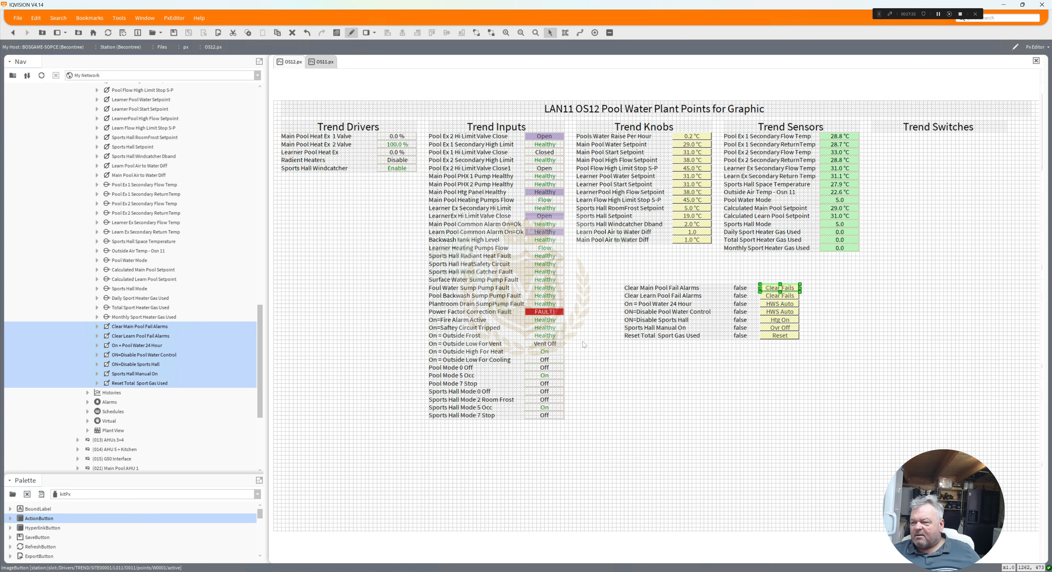
left_click(586, 364)
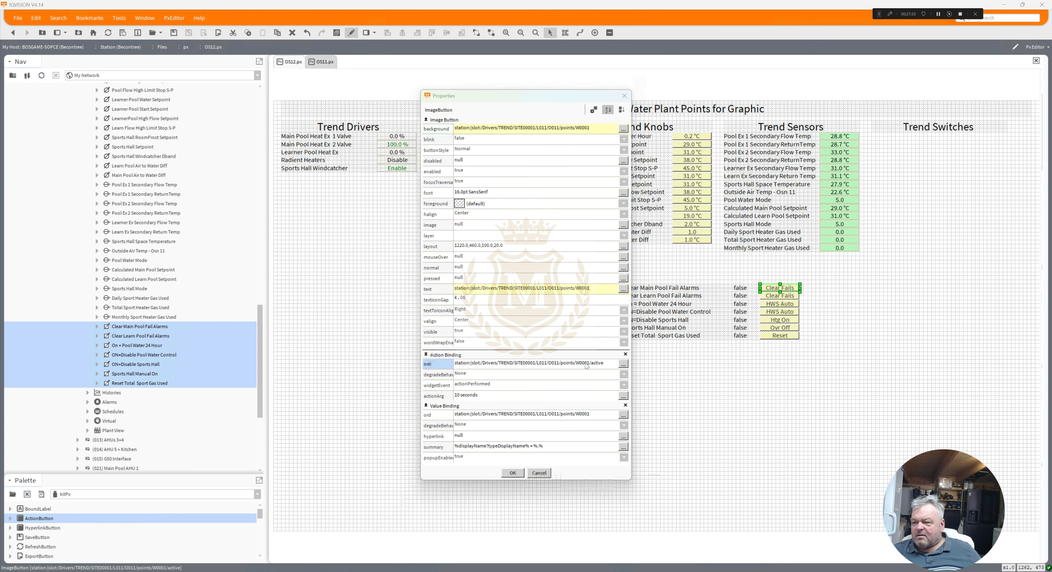
double_click(608, 364)
key("ctrl+v")
type("/")
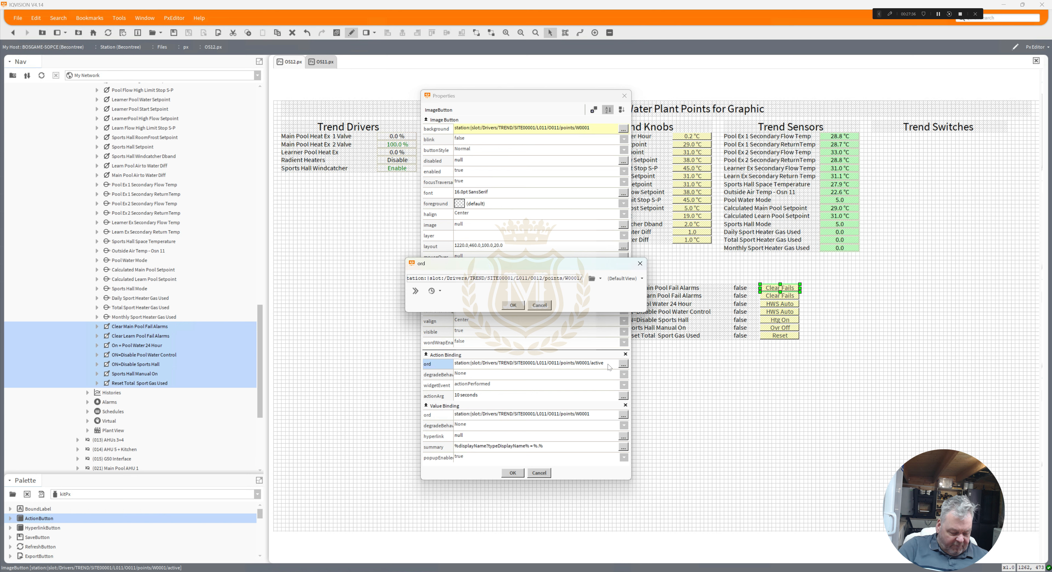
type("active")
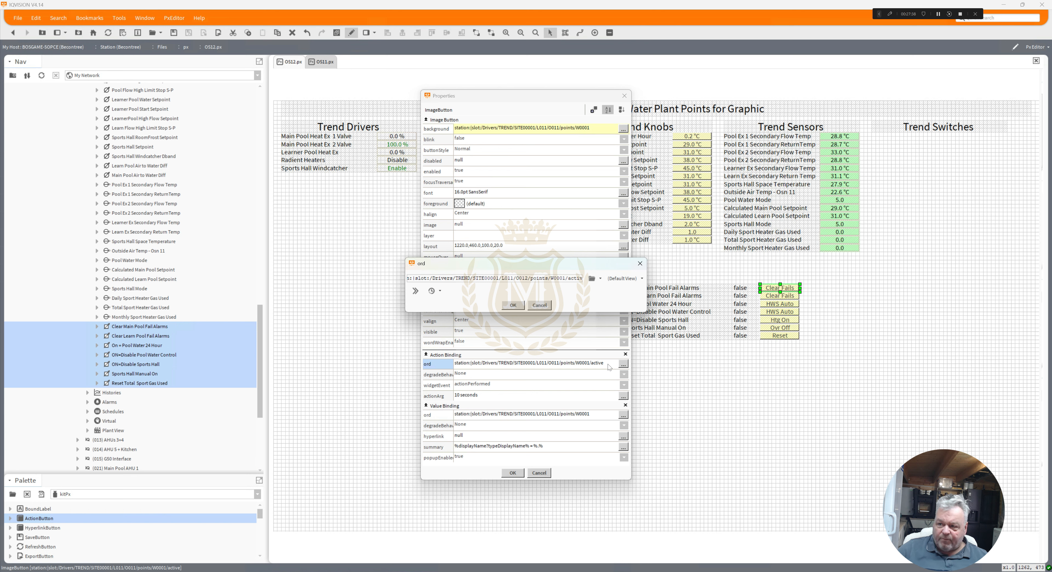
left_click(522, 306)
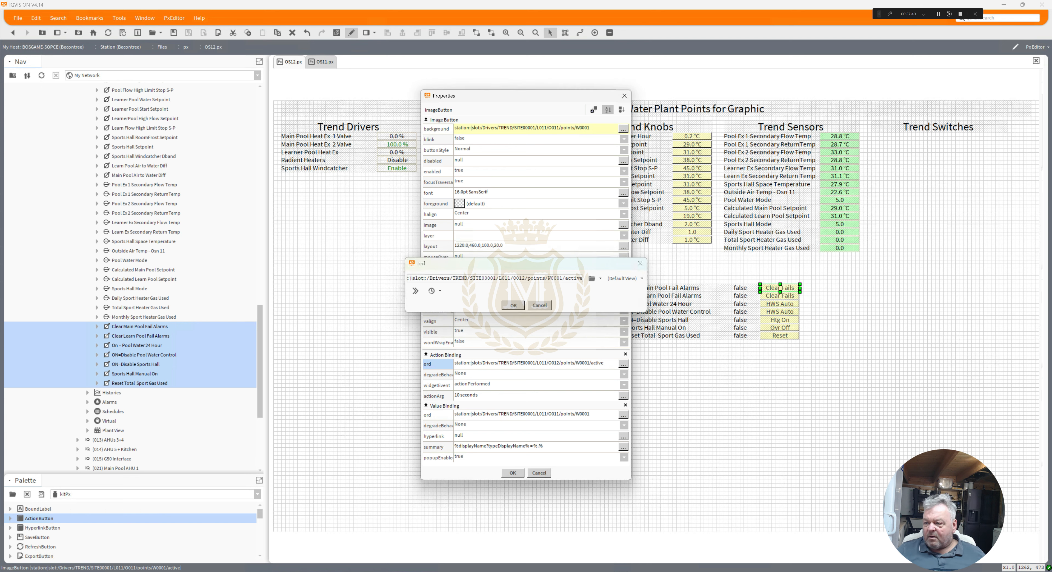
Step: Set the same button's value binding ord to the copied O012 W0001 path and apply the properties
left_click(553, 415)
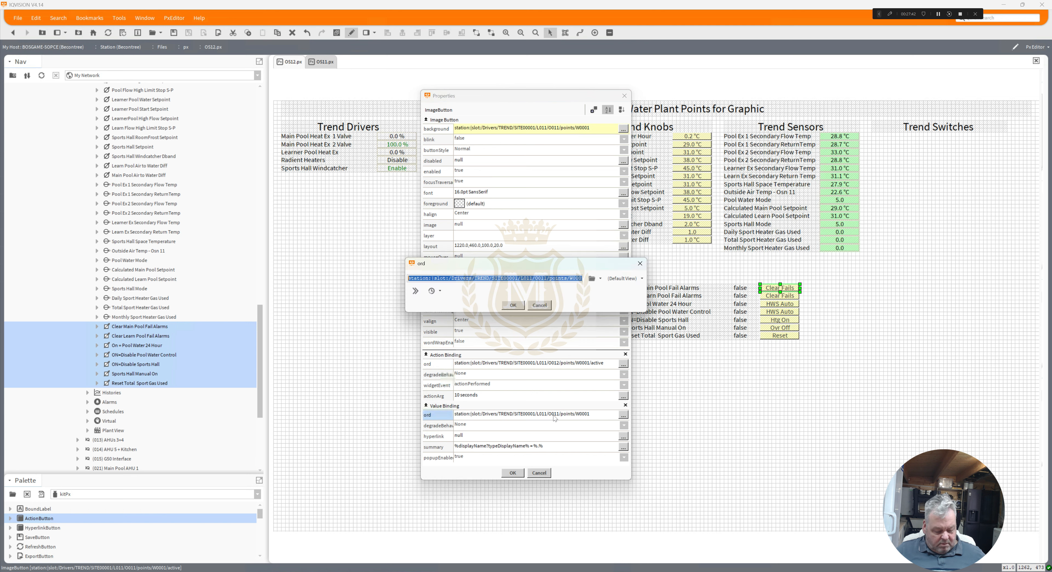
key("ctrl+v")
left_click(517, 307)
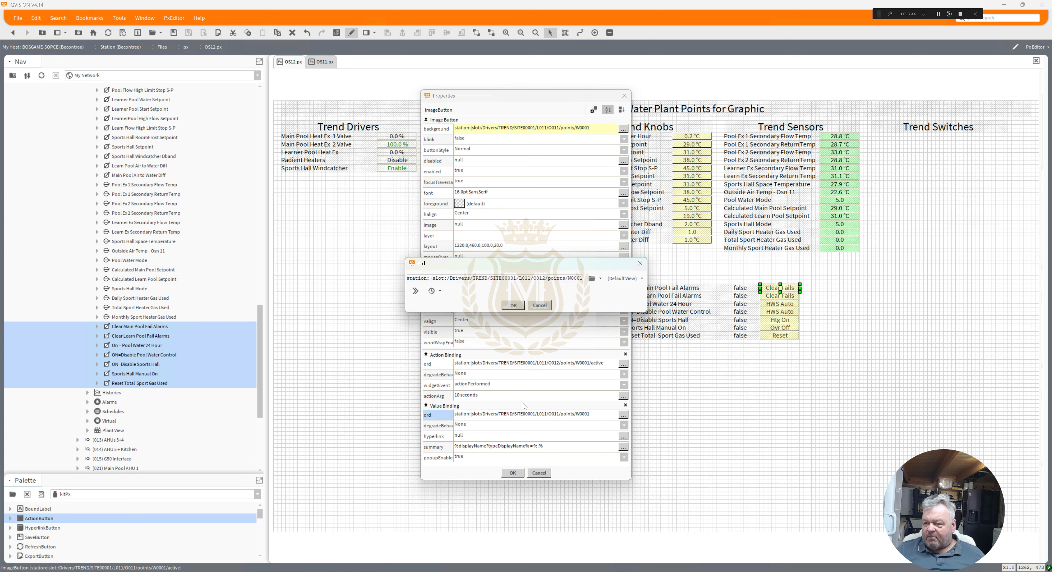
left_click(512, 472)
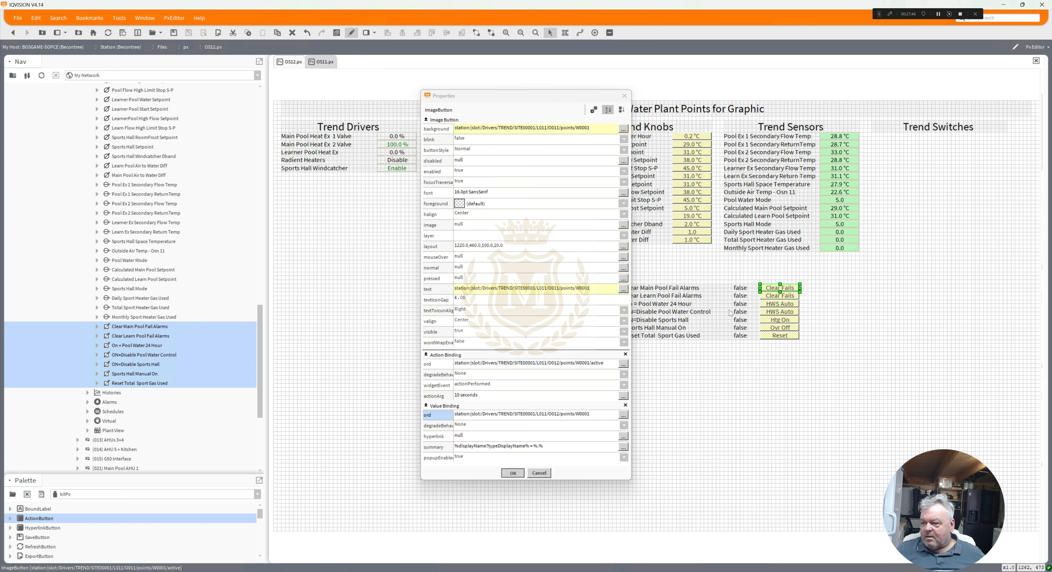
Step: Copy the binding ord from the value label of the Clear Learn Pool Fail Alarms row
double_click(742, 296)
double_click(577, 368)
key("ctrl+c")
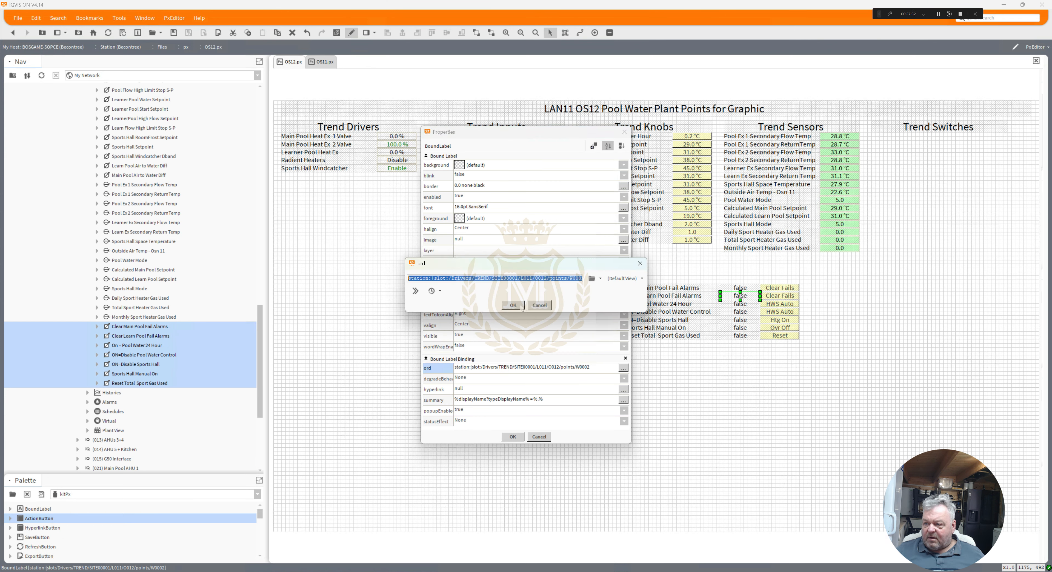
left_click(521, 306)
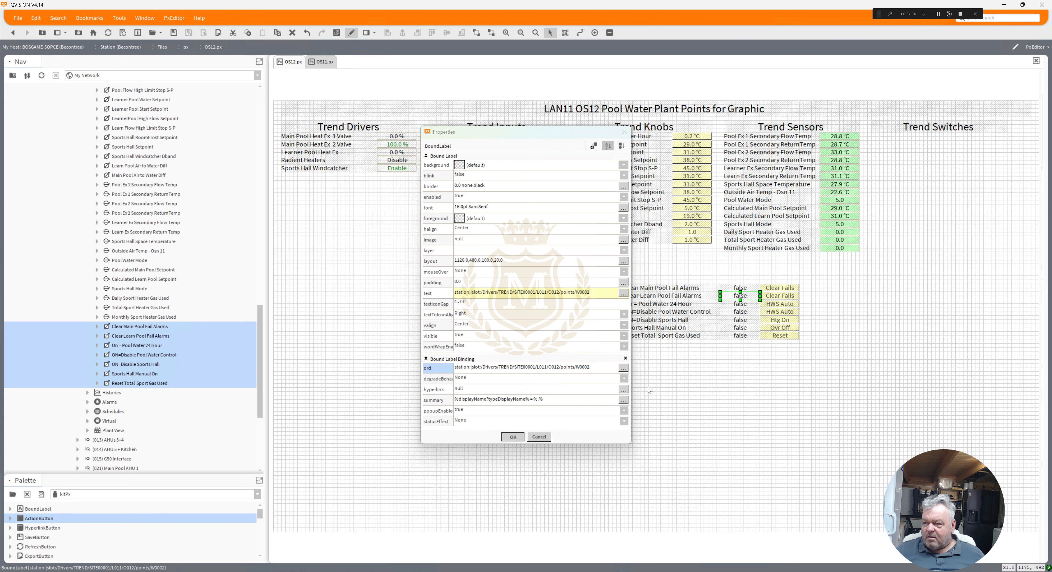
key("Return")
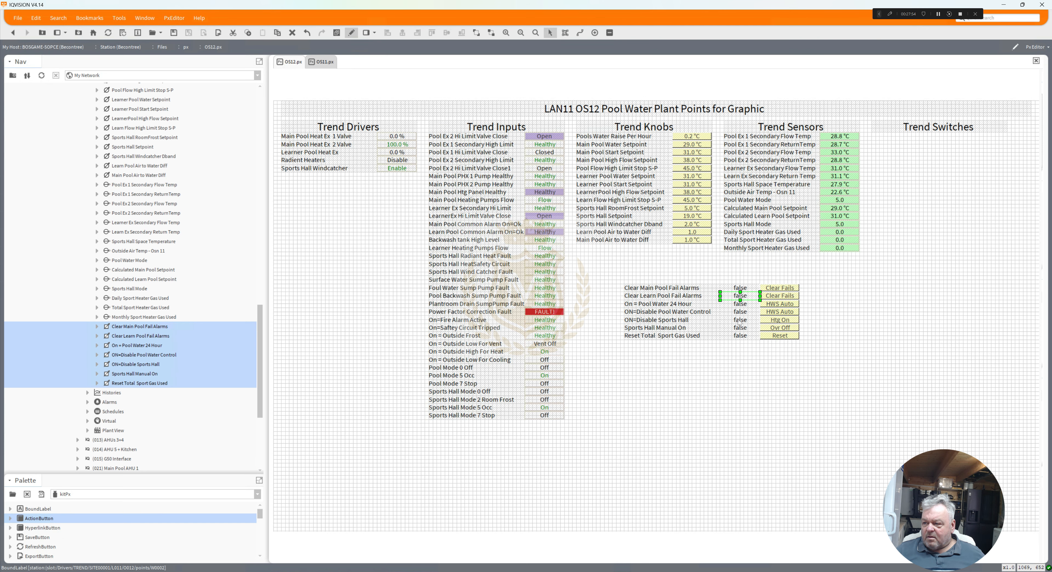
Step: Rebind the Clear Learn Pool Fail Alarms button to the copied O012 W0002 path, with /active appended for the action binding and plain for the value binding
double_click(774, 298)
left_click(622, 365)
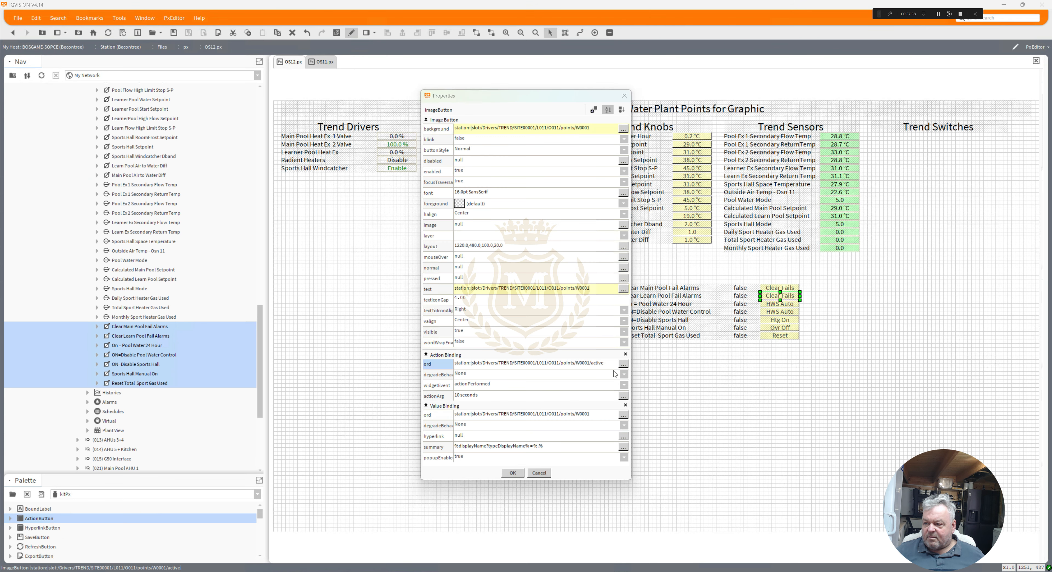
key("ctrl+v")
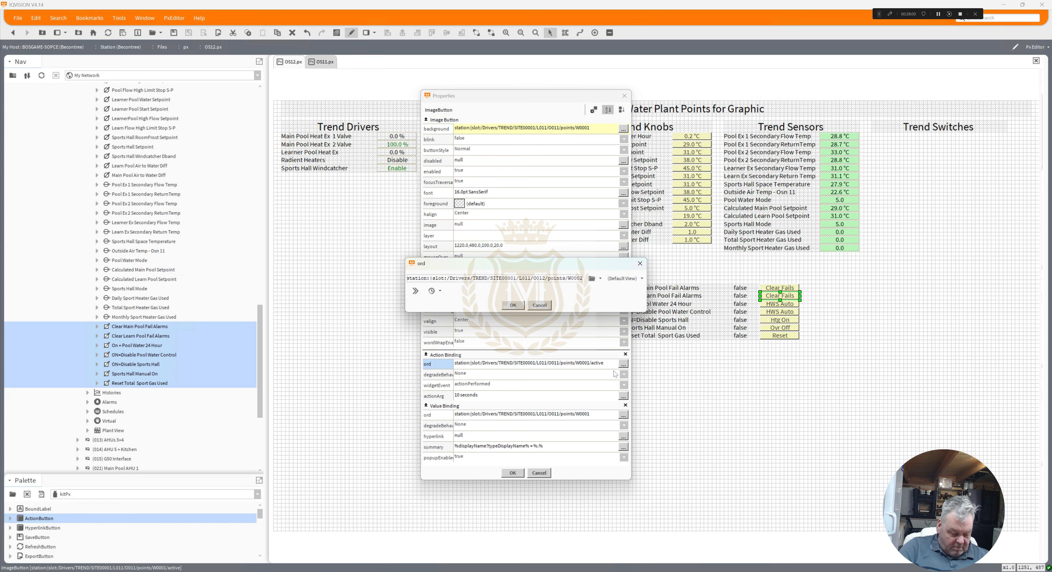
type("/active")
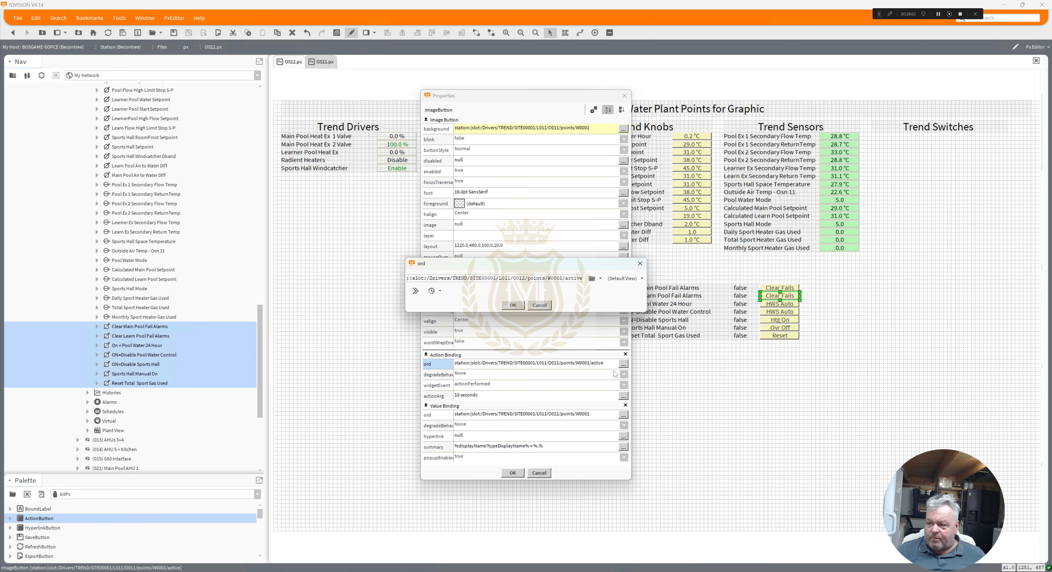
left_click(513, 305)
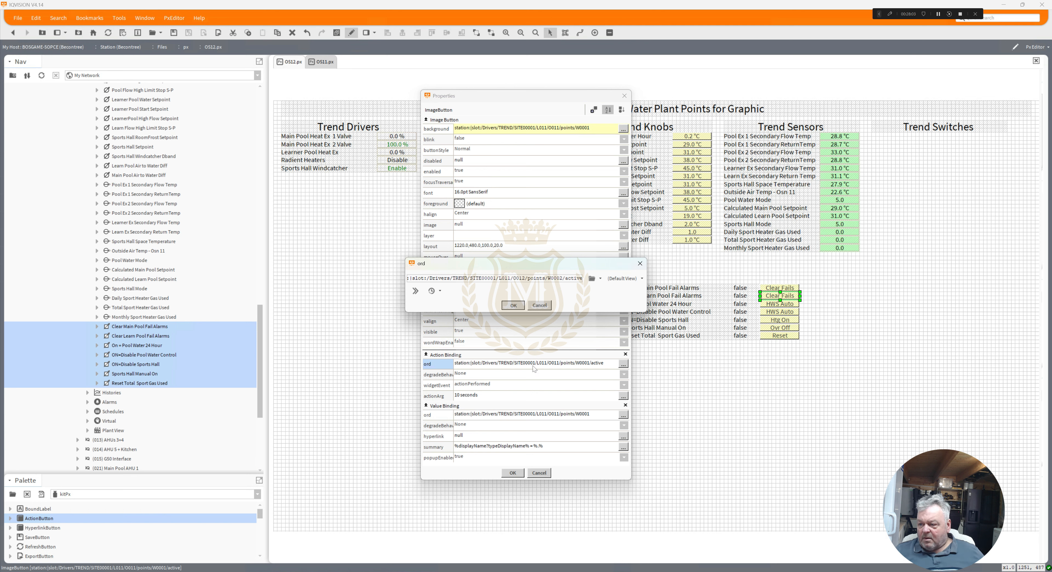
left_click(541, 416)
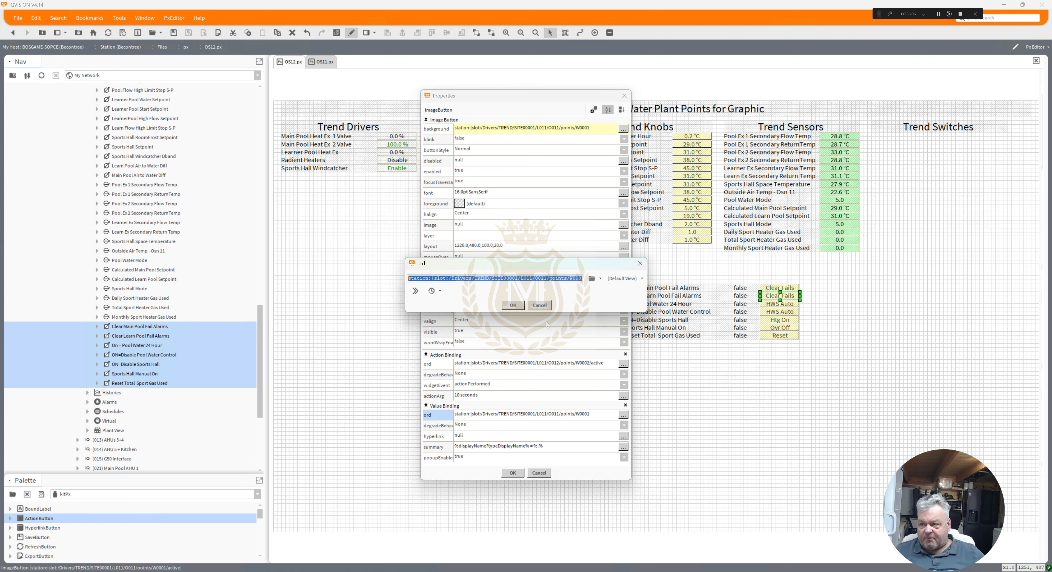
key("ctrl+v")
left_click(513, 306)
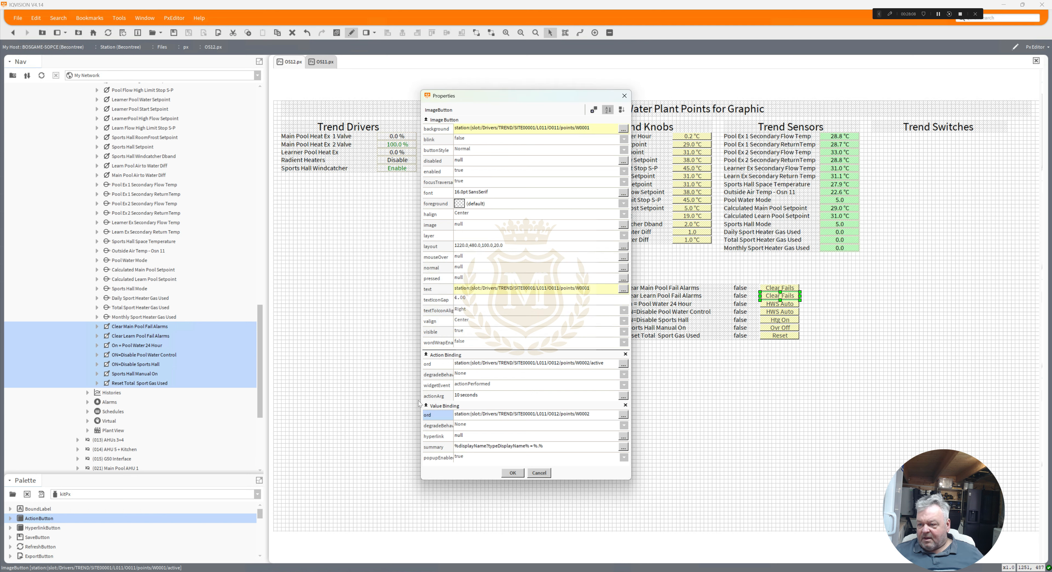
left_click(513, 473)
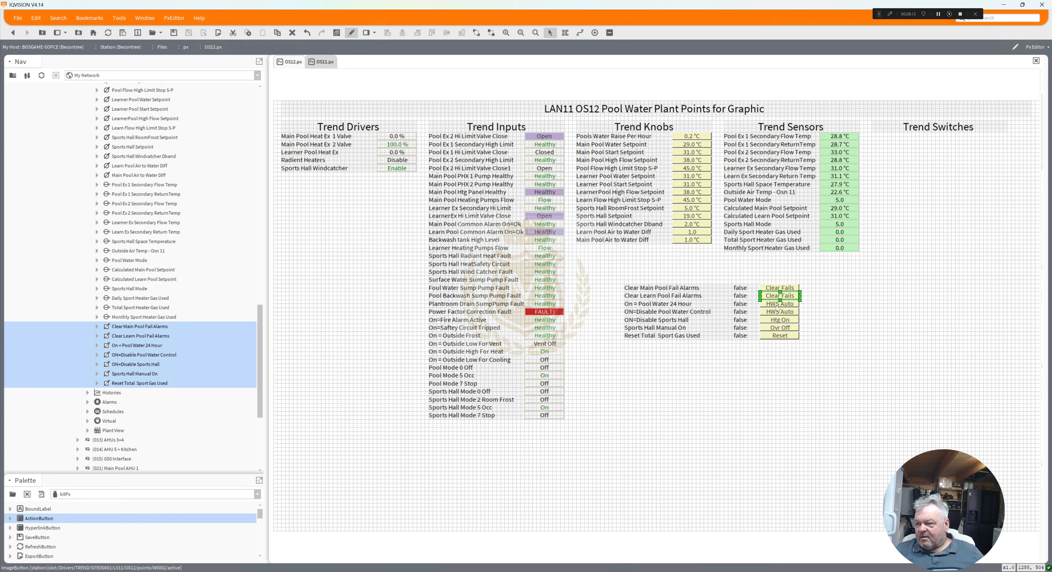
Step: Copy the binding ord from the value label of the On = Pool Water 24 Hour row
double_click(740, 304)
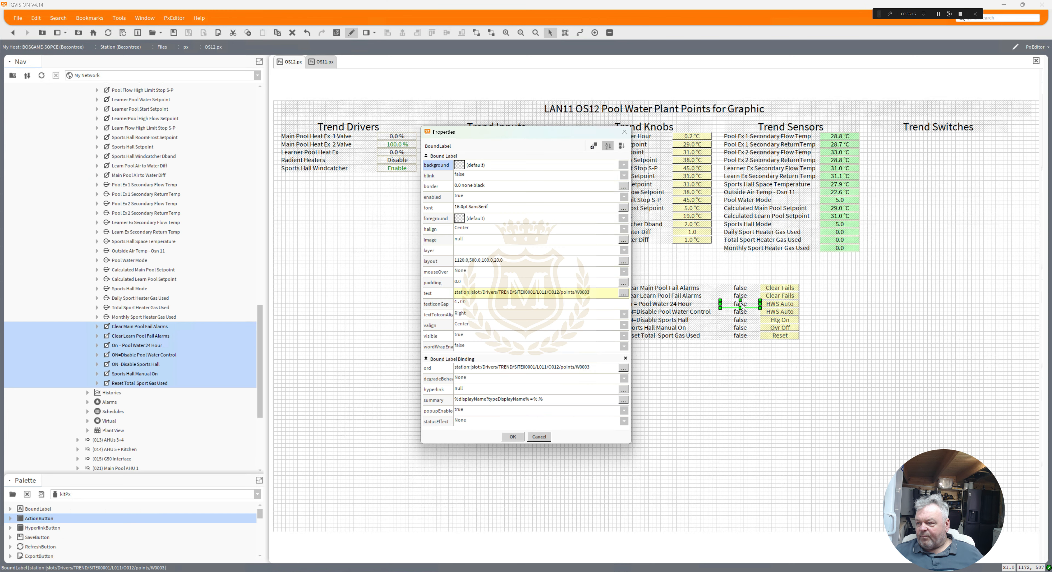
left_click(623, 368)
key("ctrl+c")
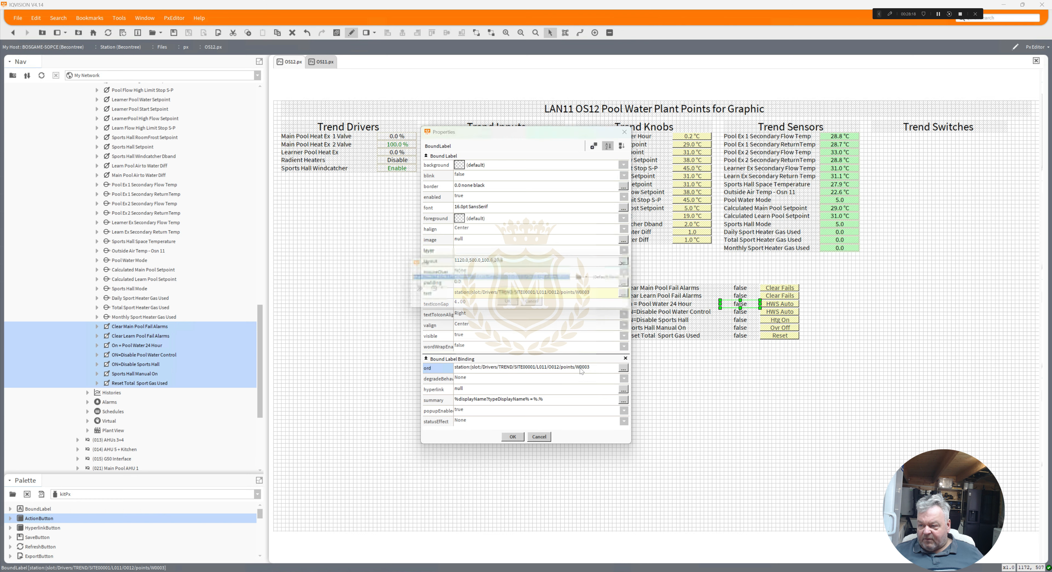
left_click(513, 305)
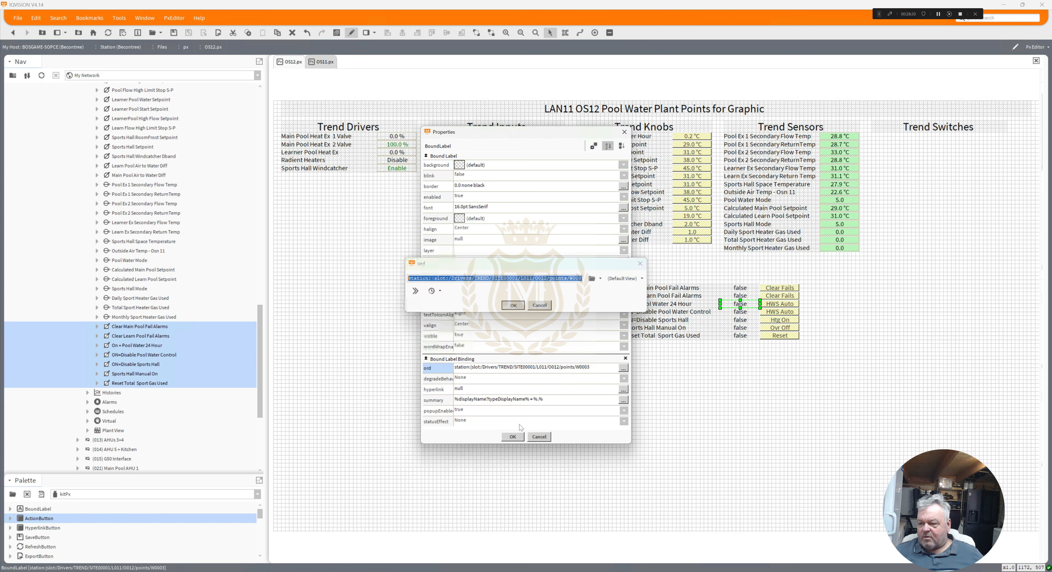
key("Return")
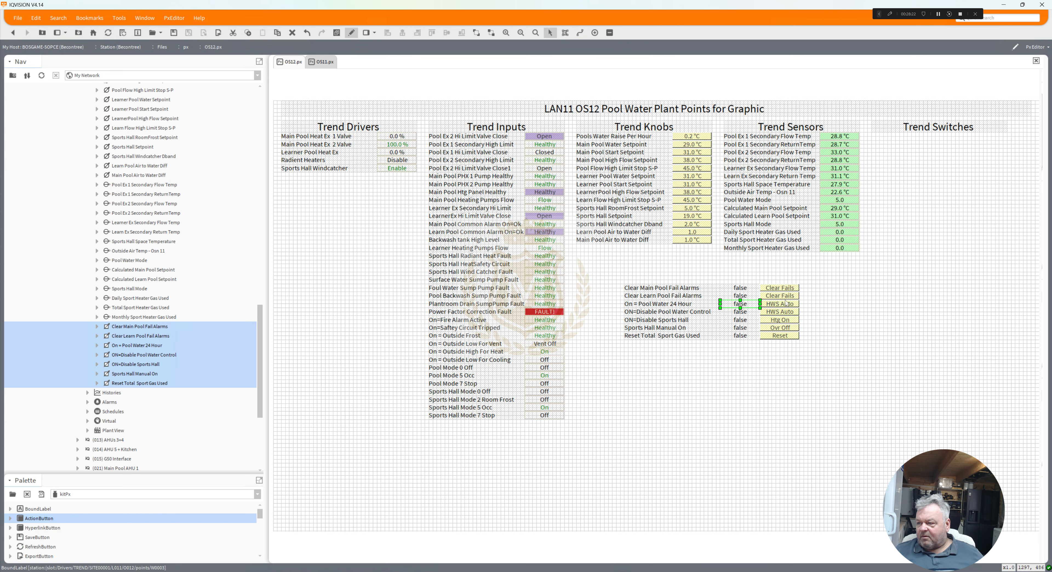
Step: Rebind the On = Pool Water 24 Hour button to the O012 W0003 path, with /set appended for the action binding and plain for the value binding
double_click(780, 304)
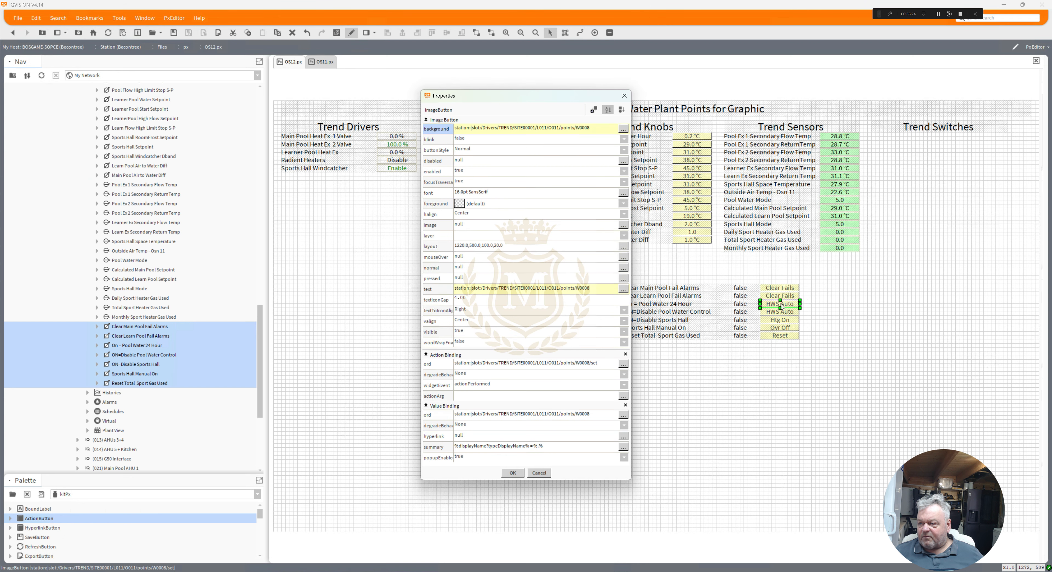
left_click(576, 364)
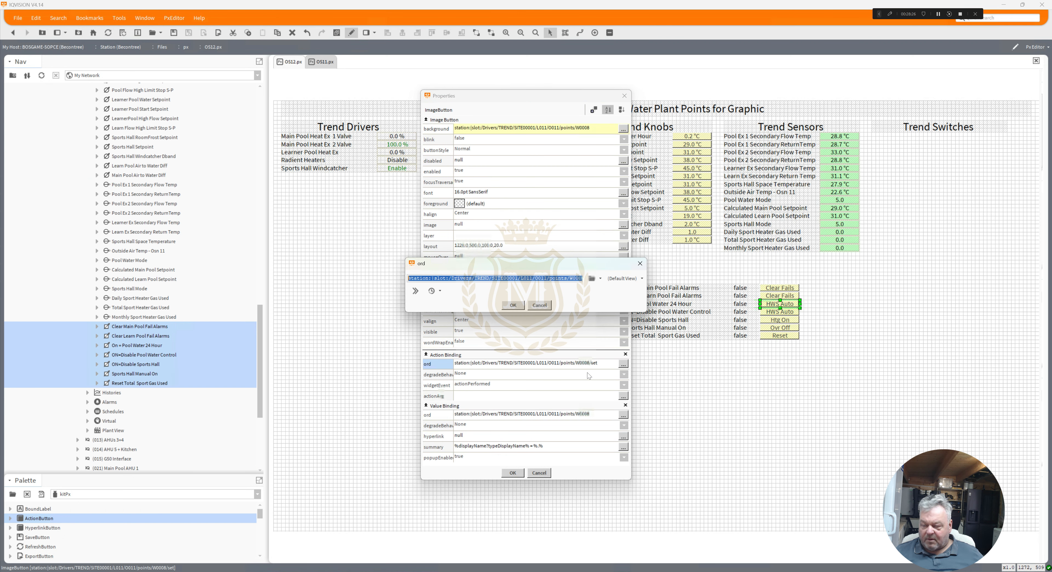
type("station:|slot:/Drivers/TREND/SITE00001/L011/O012/points/W0003/set")
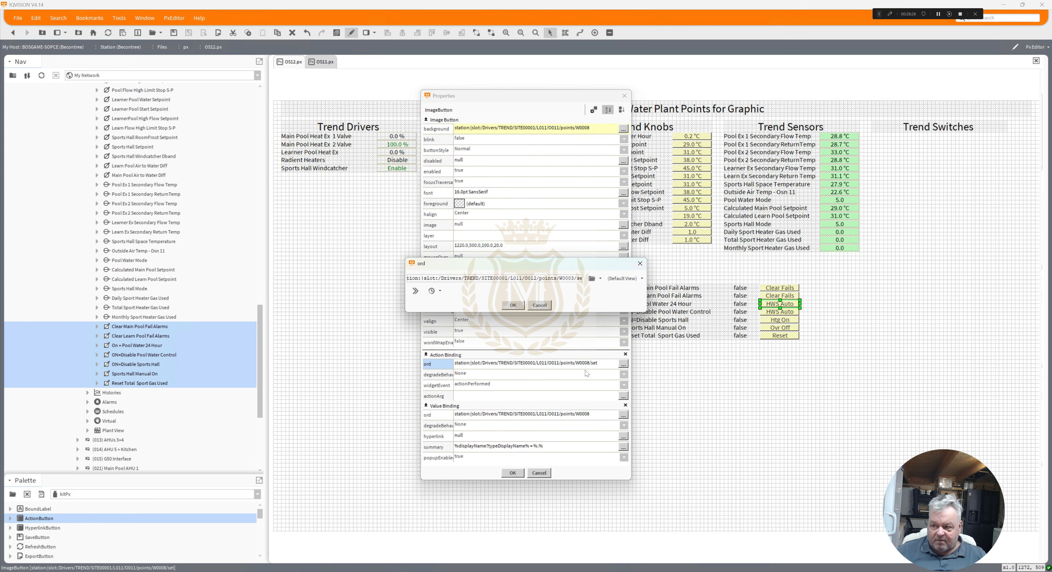
key("Return")
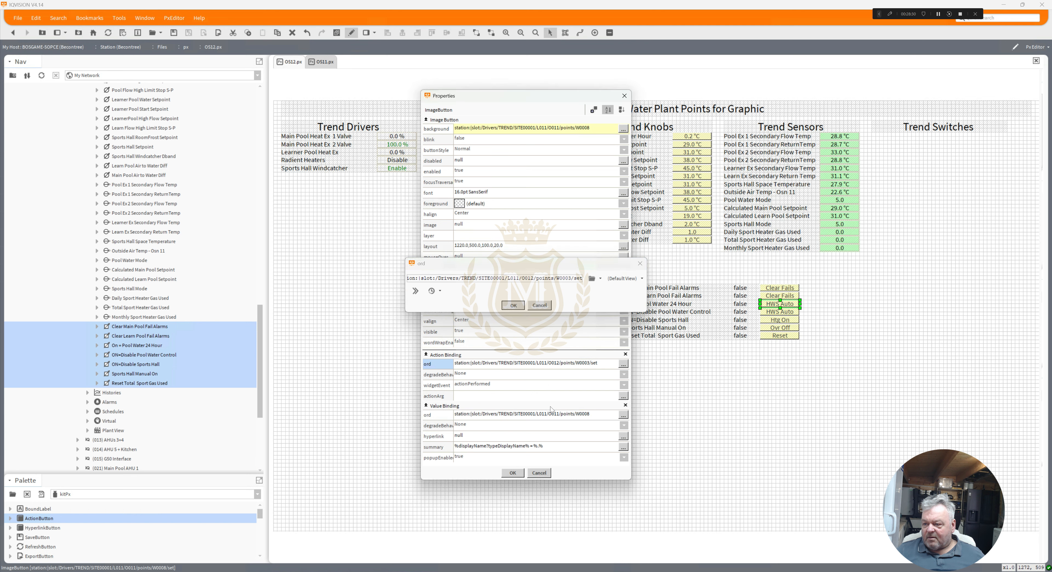
left_click(549, 414)
key("ctrl+v")
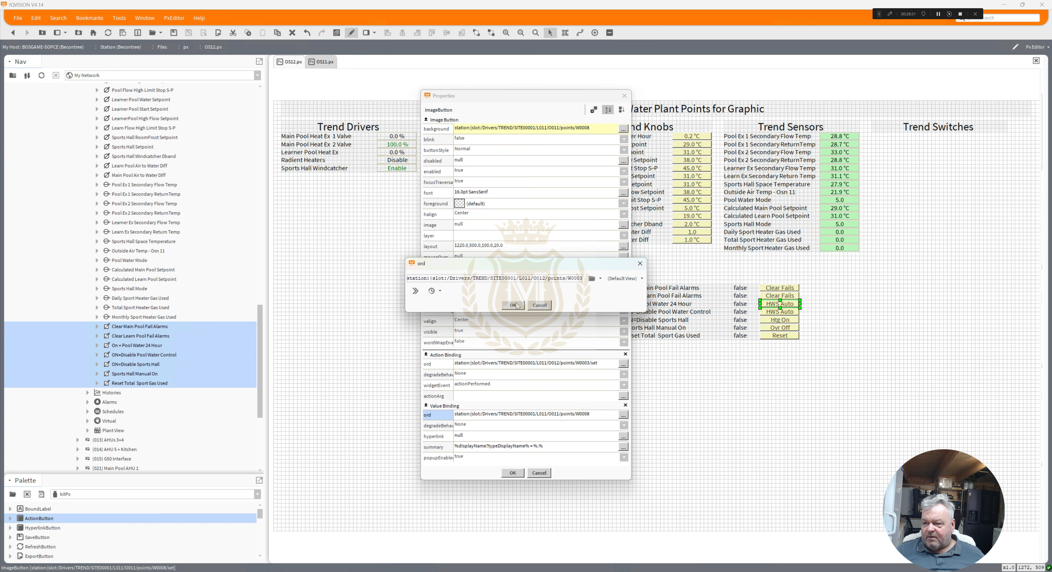
left_click(513, 305)
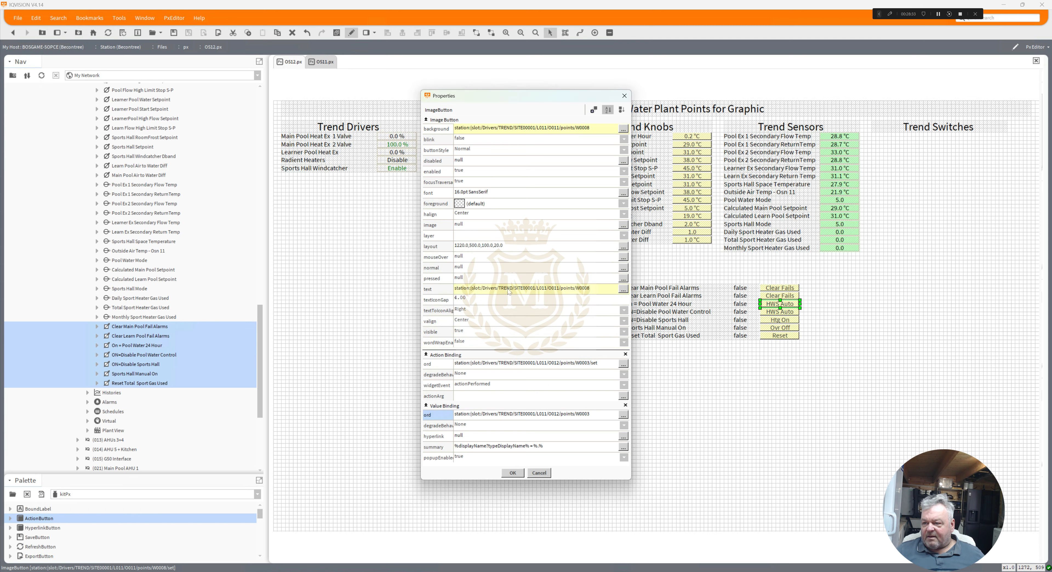
Step: Set the same button's text to Pool 24hrs for true and Pool Auto for false, and apply the properties
left_click(509, 291)
left_click_drag(504, 282, 470, 277)
type("Pool 24hrs")
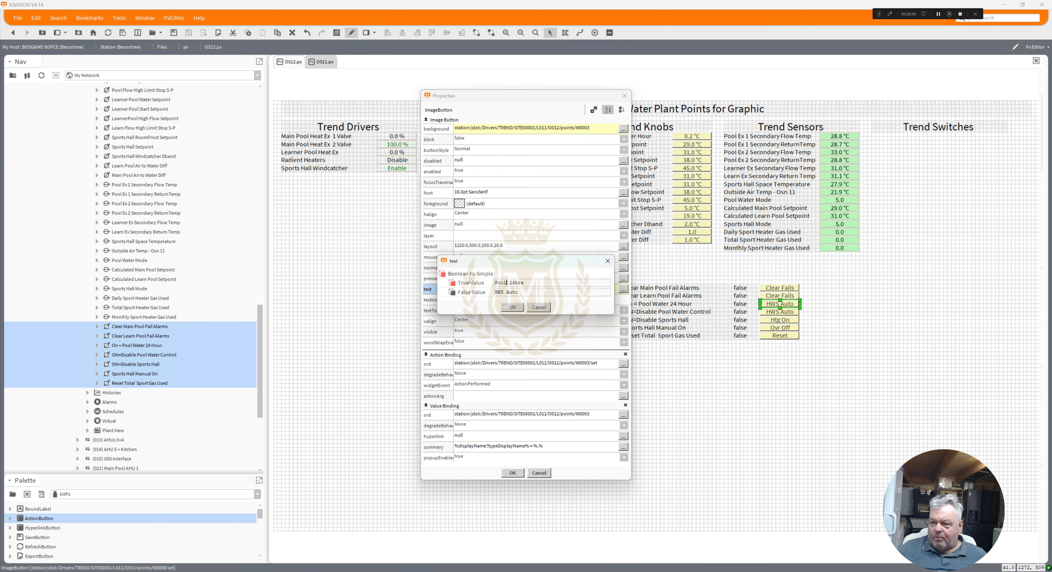
left_click_drag(505, 292, 474, 291)
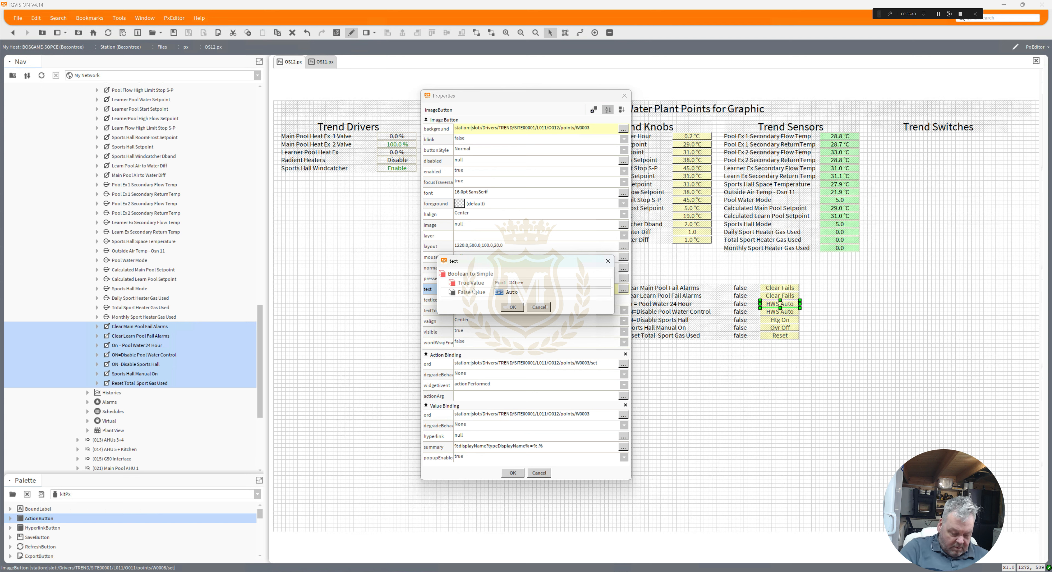
type("Pool")
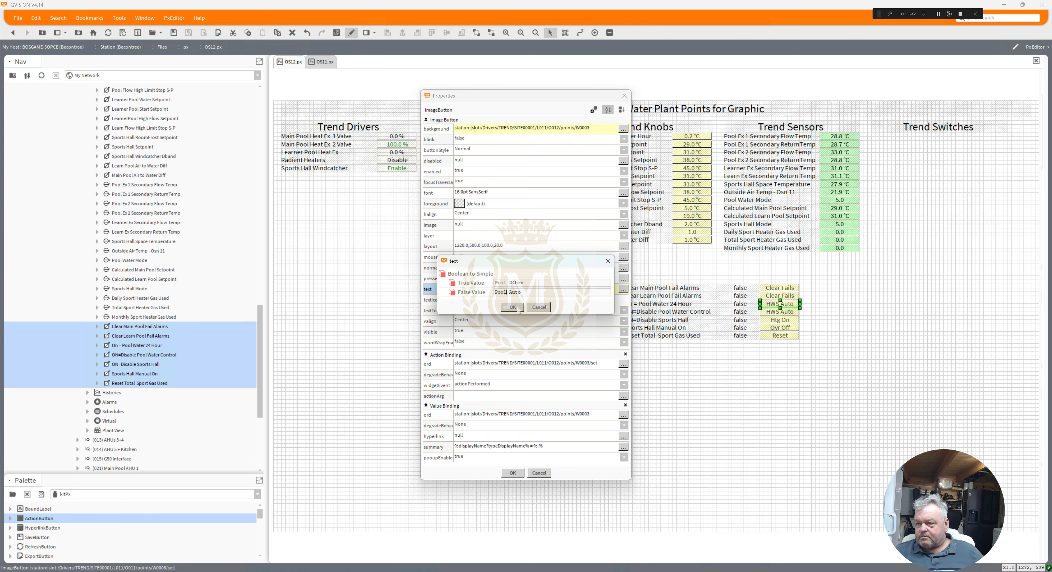
left_click(513, 307)
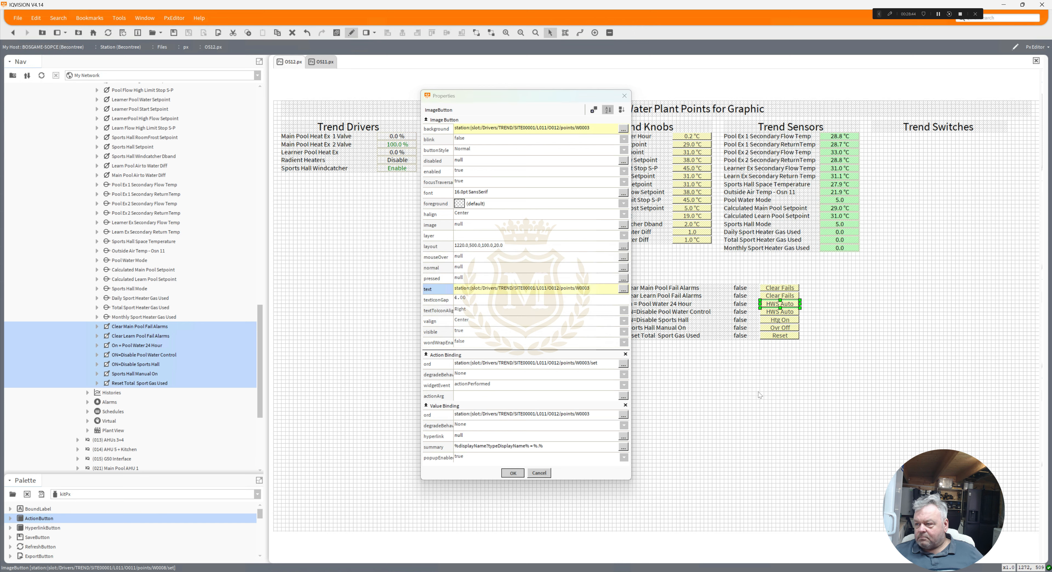
key("Return")
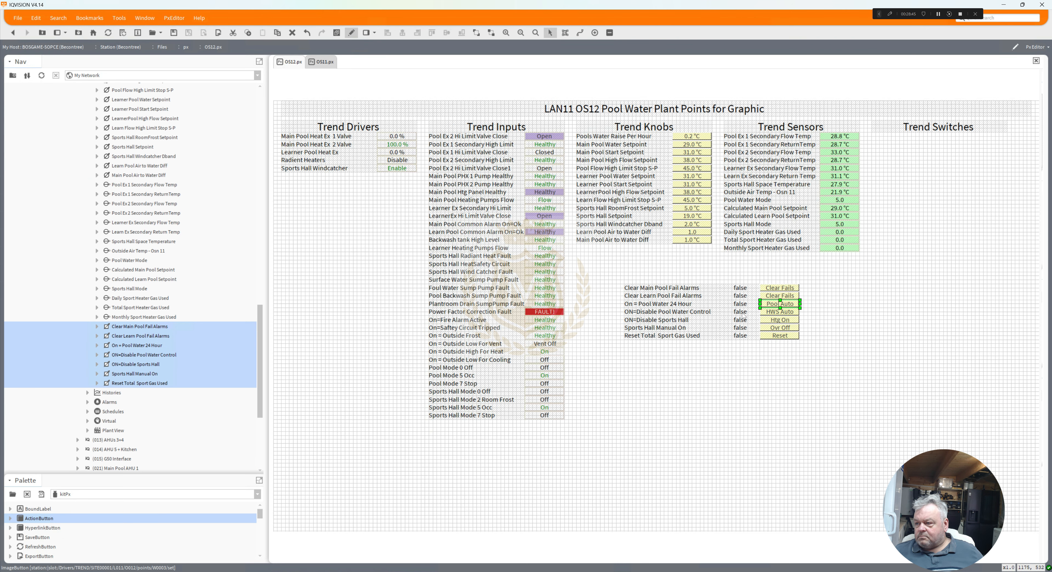
Step: Copy the binding ord from the value label of the ON=Disable Pool Water Control row
double_click(740, 311)
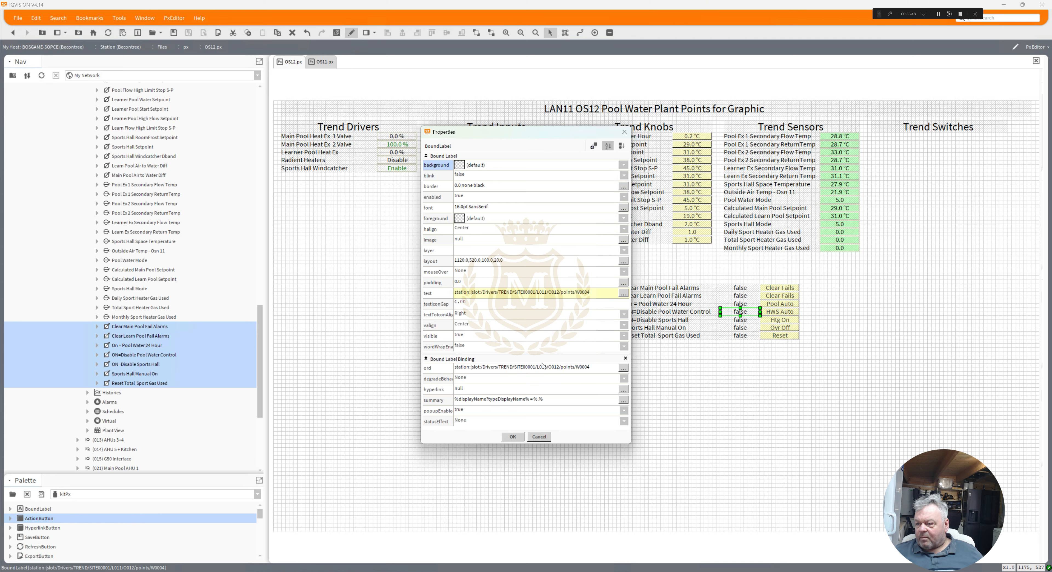
double_click(543, 366)
key("ctrl+c")
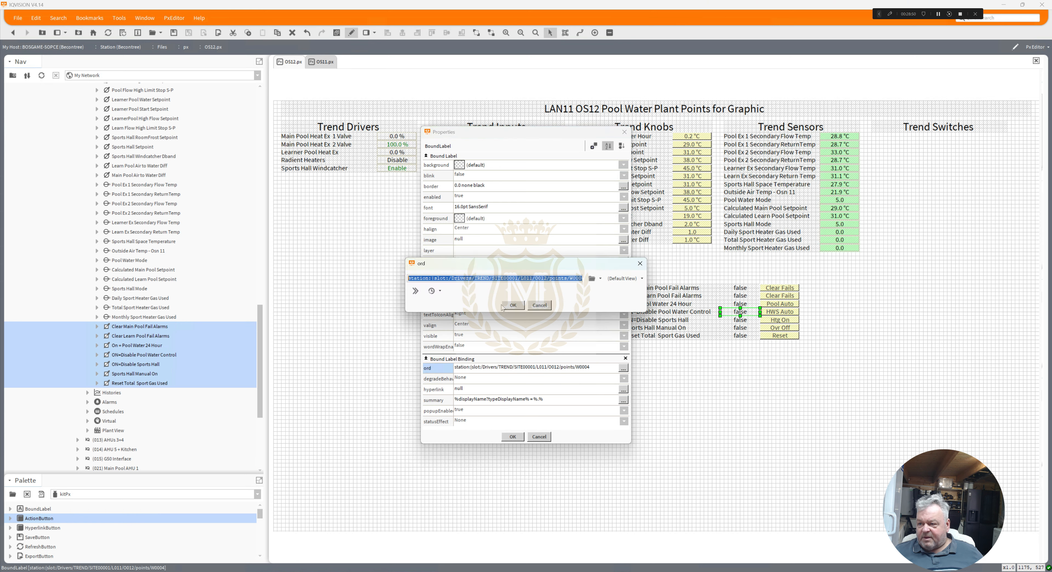
key("Return")
left_click(514, 437)
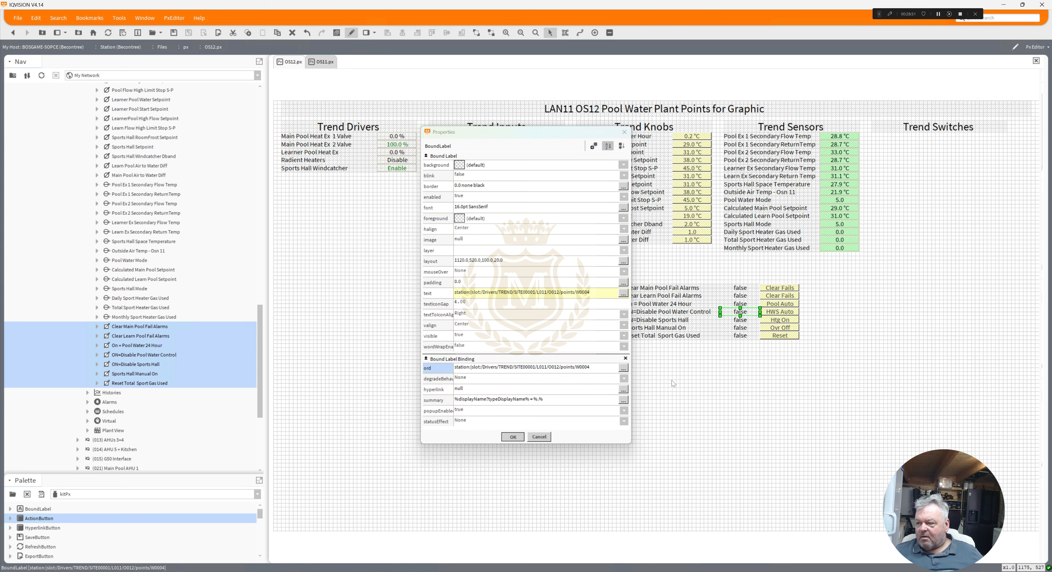
Step: Rebind the ON=Disable Pool Water Control button to the O012 W0004 path, with /set appended for the action binding and plain for the value binding
double_click(777, 314)
left_click(623, 364)
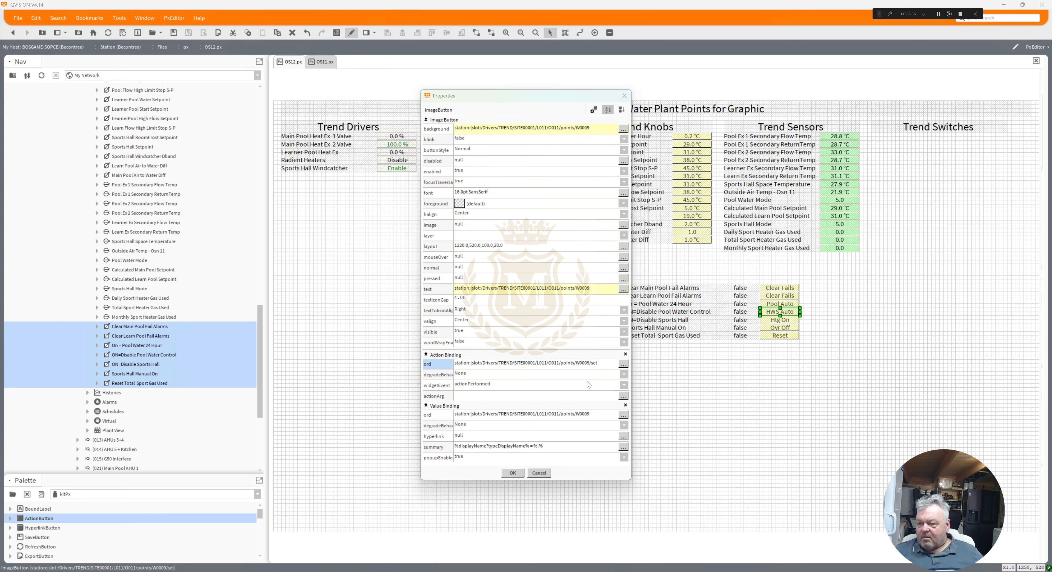
key("ctrl+v")
type("/set")
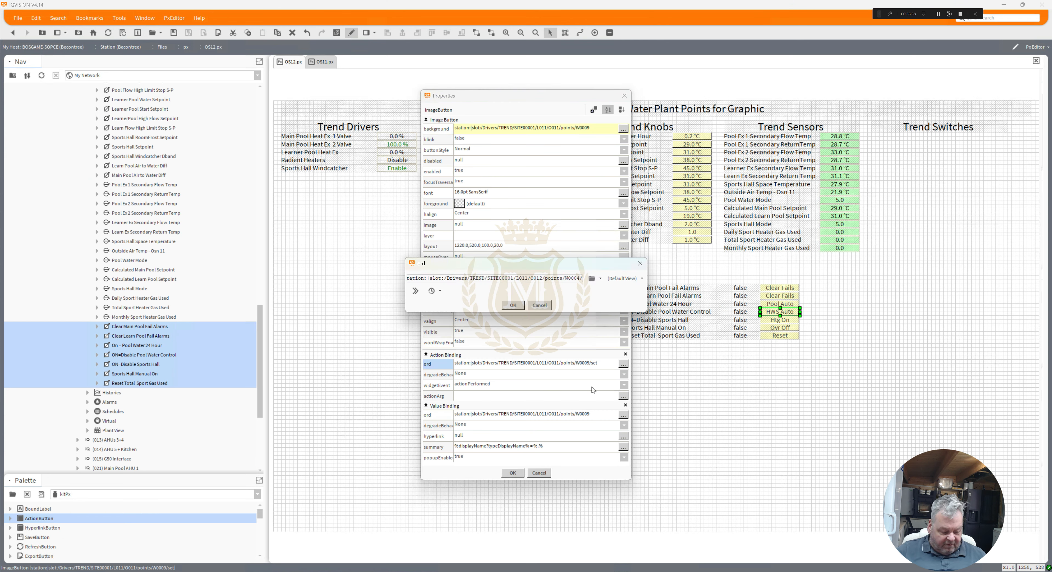
left_click(515, 305)
left_click(624, 415)
key("ctrl+v")
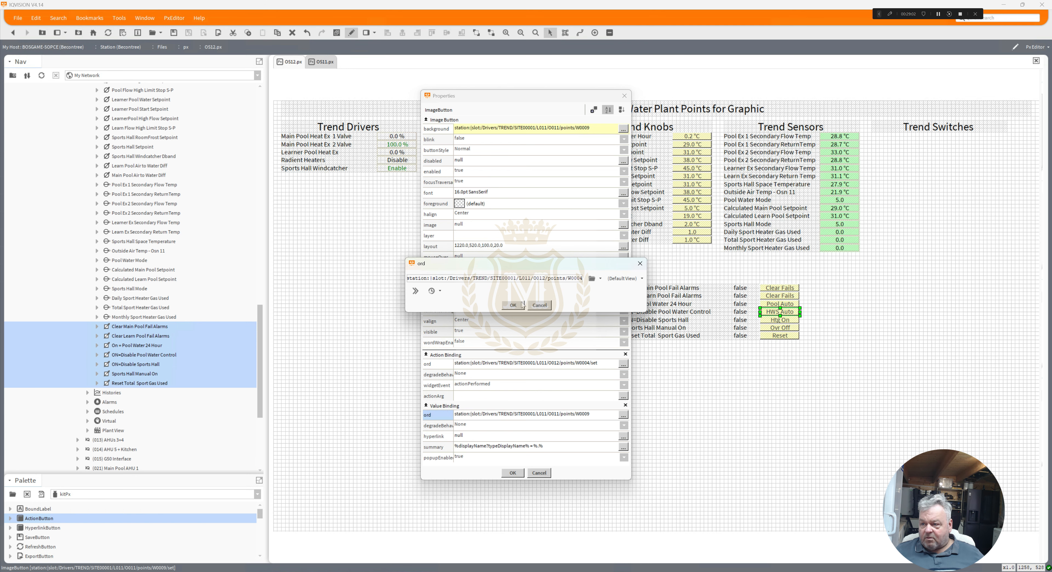
left_click(516, 306)
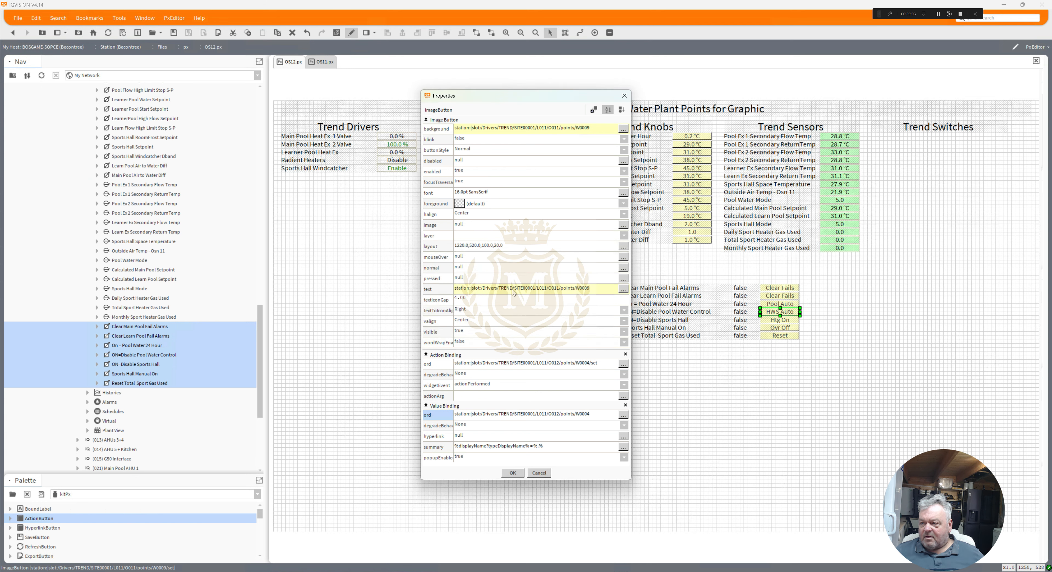
Step: Set the ON=Disable Pool Water Control button's text to Pool OFF! for true and Pool Auto for false, and apply the properties
left_click(514, 291)
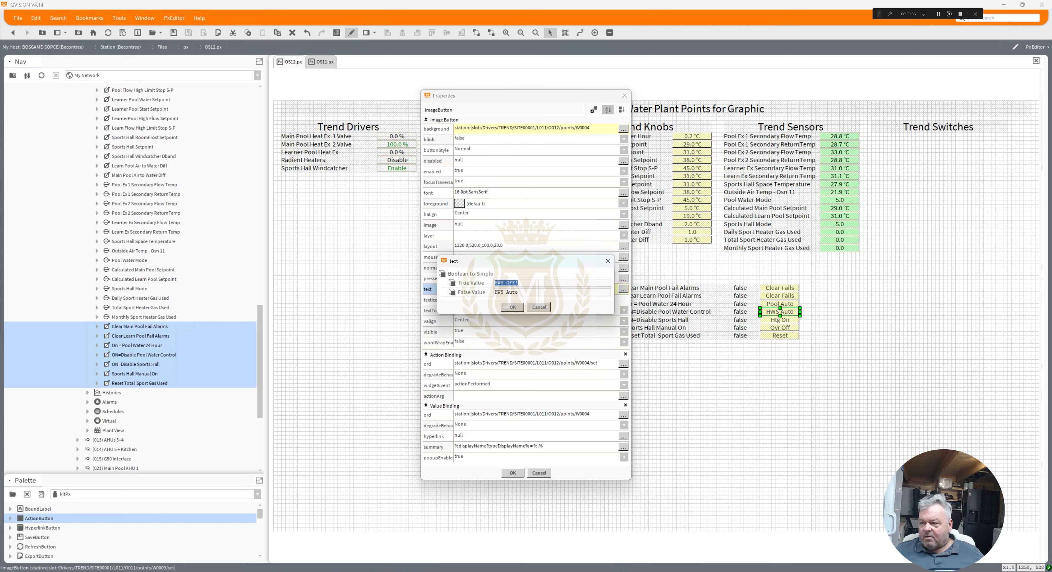
left_click_drag(503, 283, 465, 276)
type("Pool")
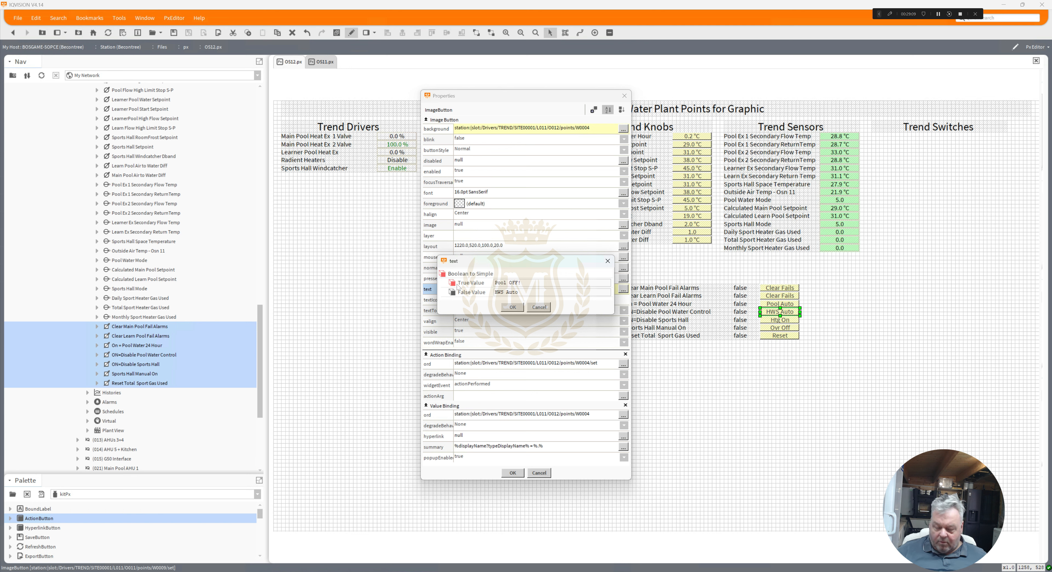
left_click_drag(505, 291, 458, 287)
type("Pool")
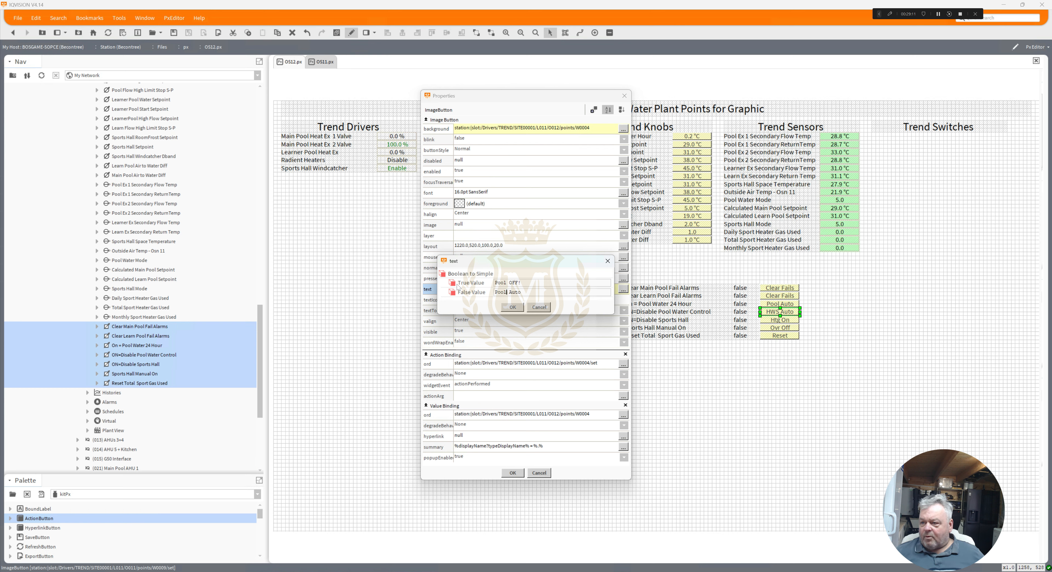
left_click(512, 308)
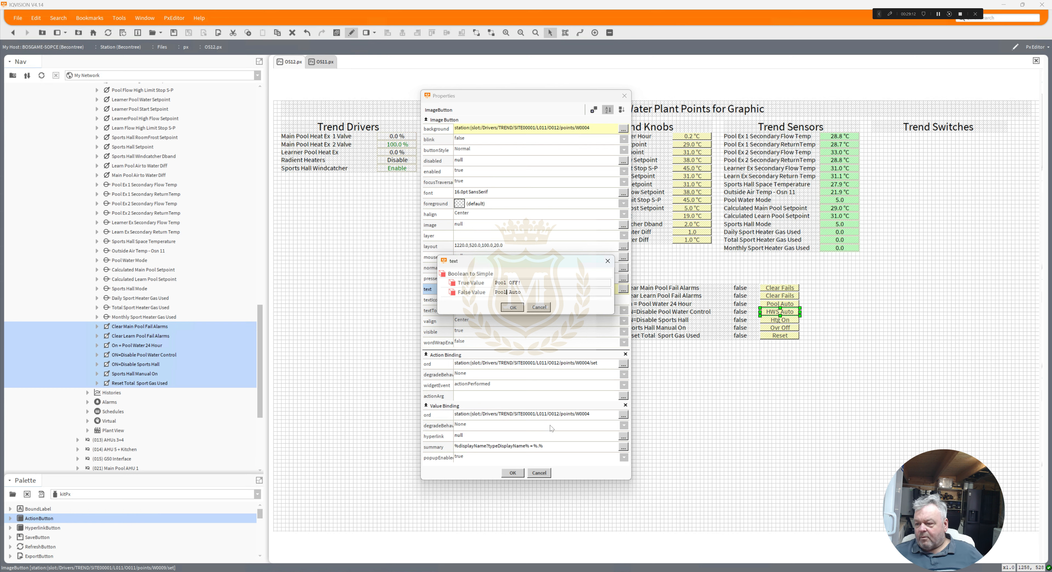
left_click(513, 473)
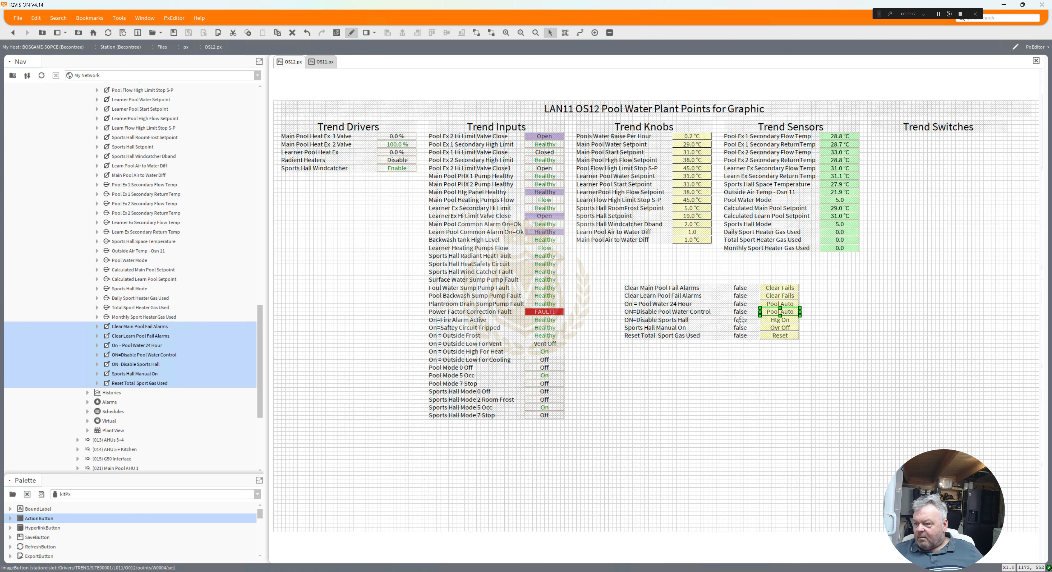
Step: Copy the binding ord from the value label of the ON=Disable Sports Hall row
double_click(740, 320)
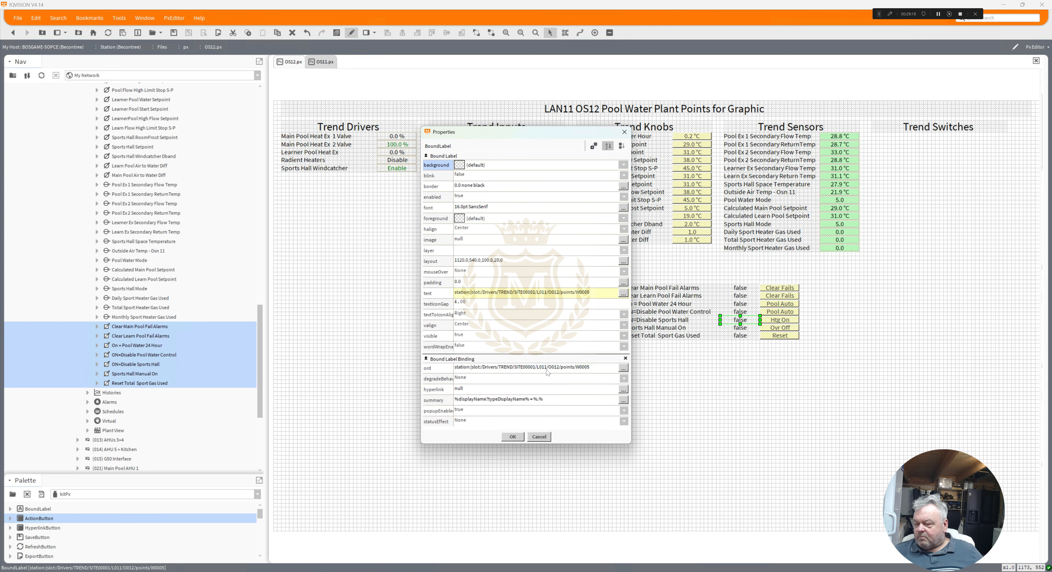
double_click(547, 368)
key("ctrl+c")
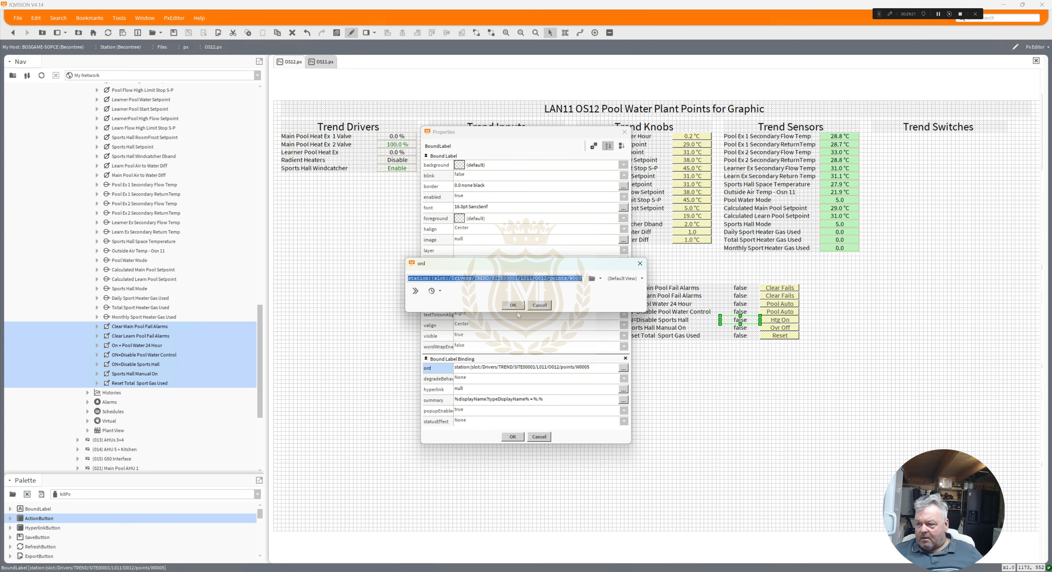
left_click(513, 306)
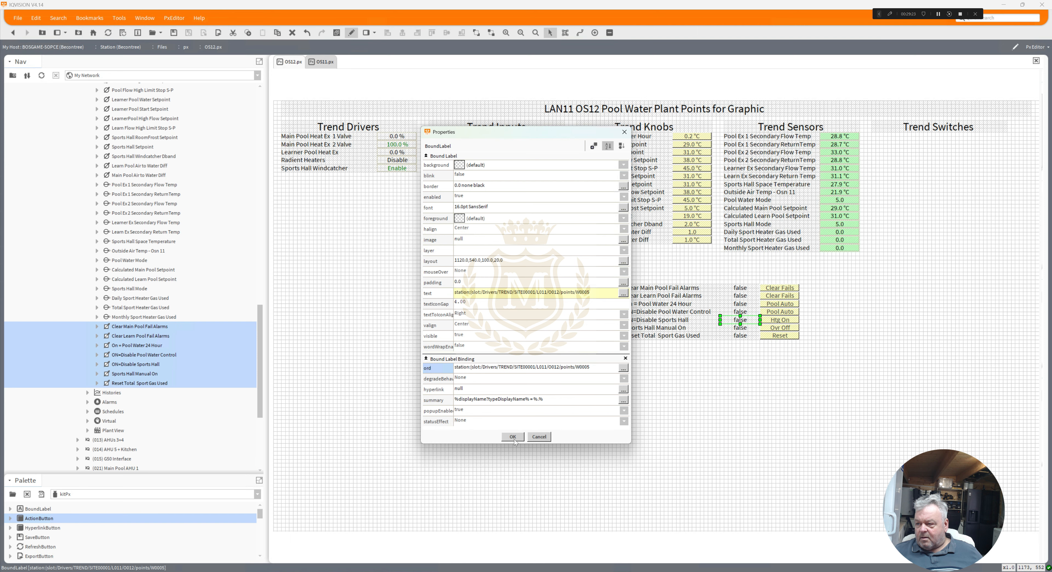
left_click(513, 437)
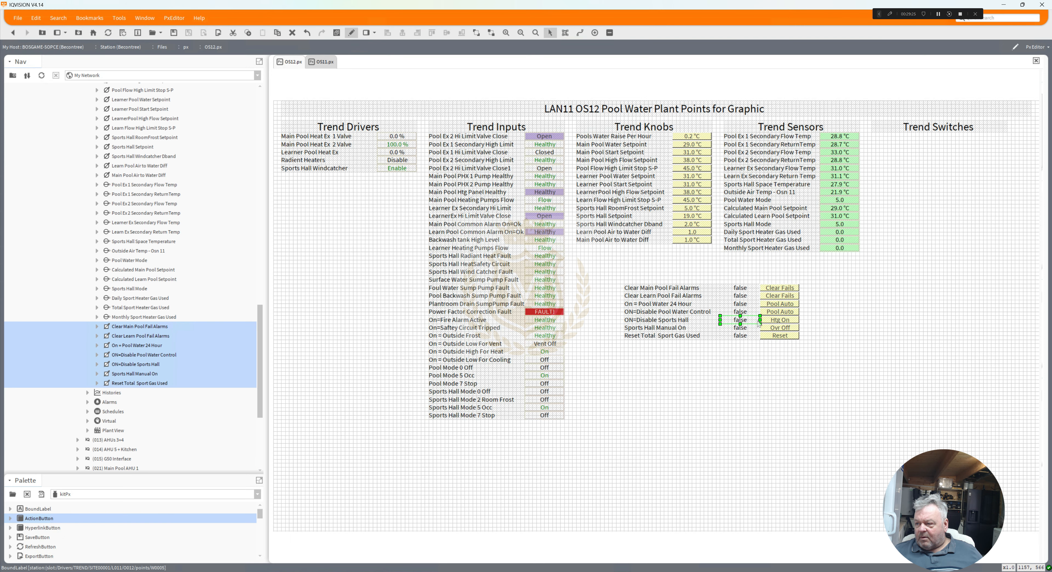
Step: Rebind the ON=Disable Sports Hall button to the O012 W0005 path, with /set appended for the action binding and plain for the value binding
left_click(776, 325)
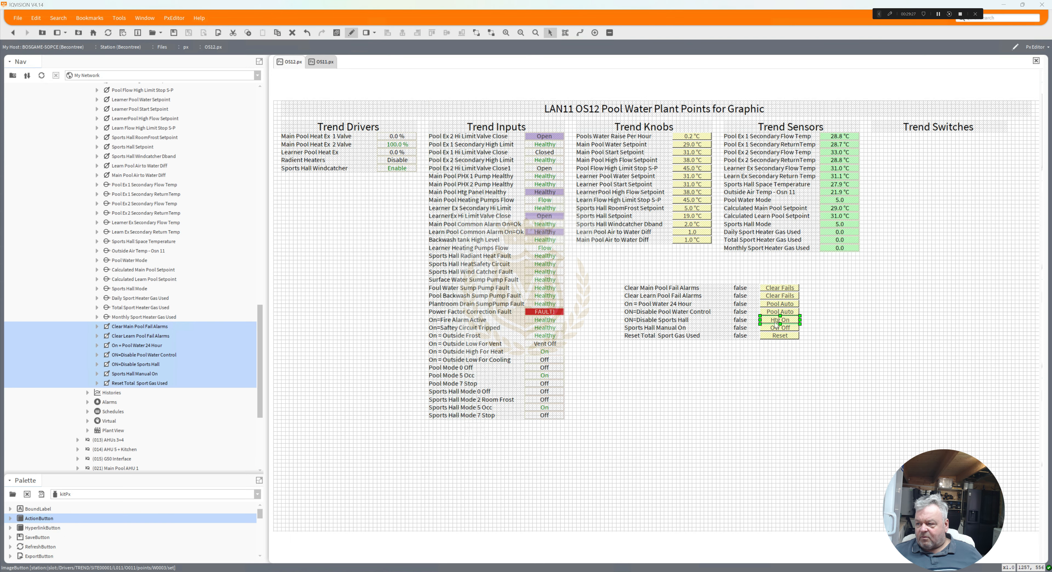
double_click(777, 324)
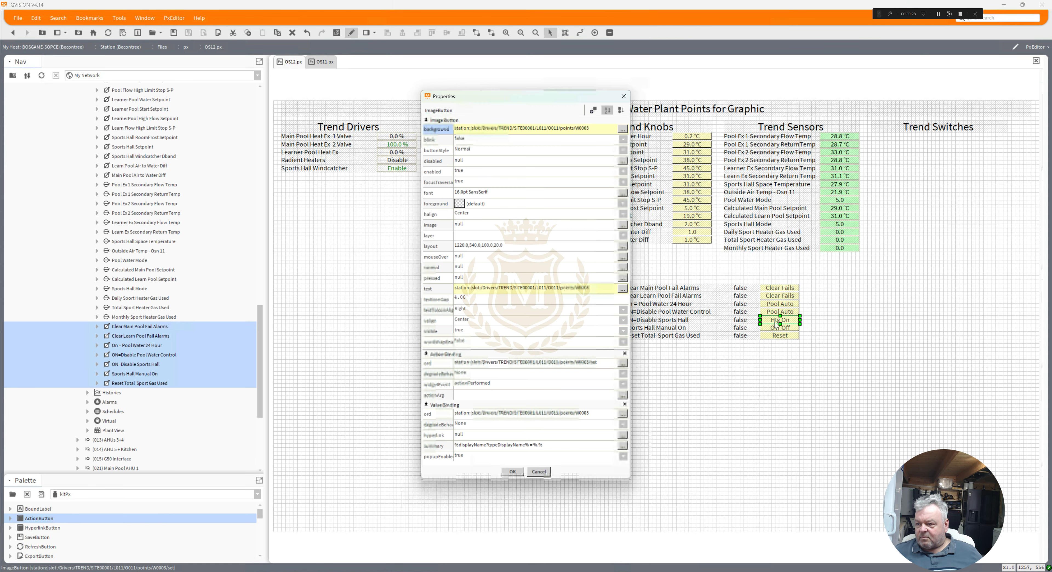
double_click(567, 366)
key("ctrl+v")
type("/")
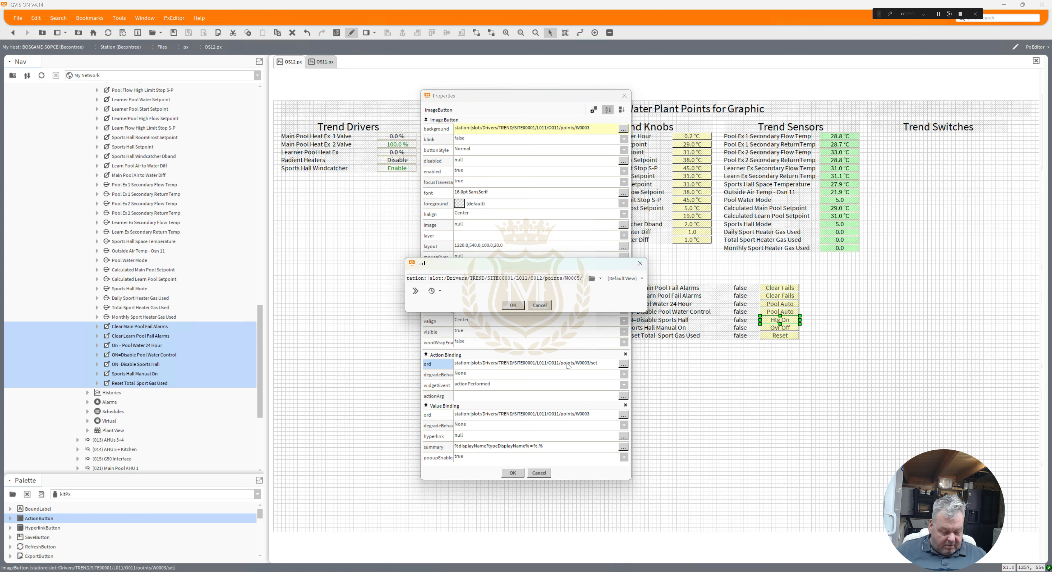
type("set")
left_click(512, 305)
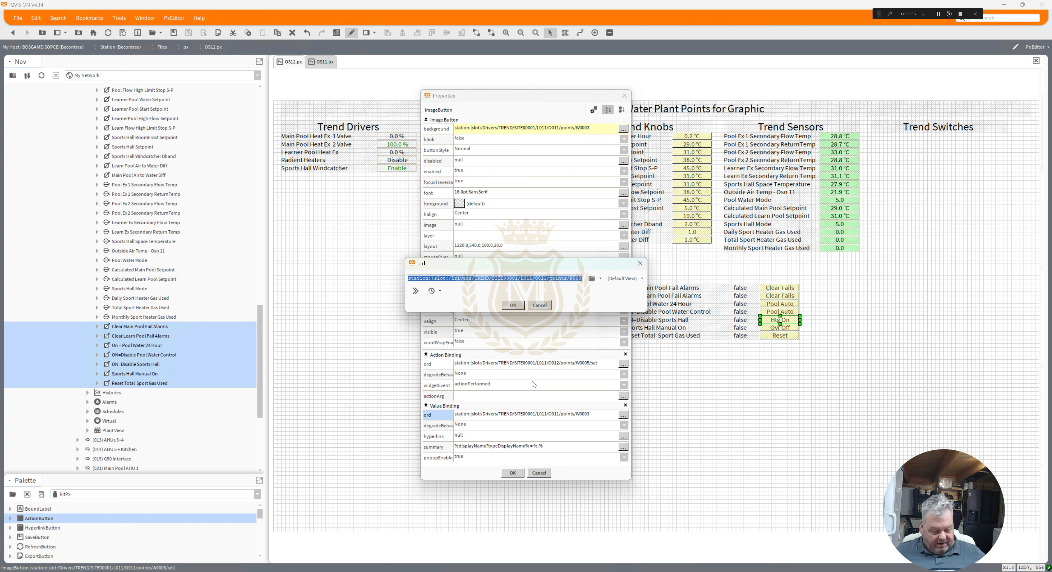
key("ctrl+v")
left_click(513, 306)
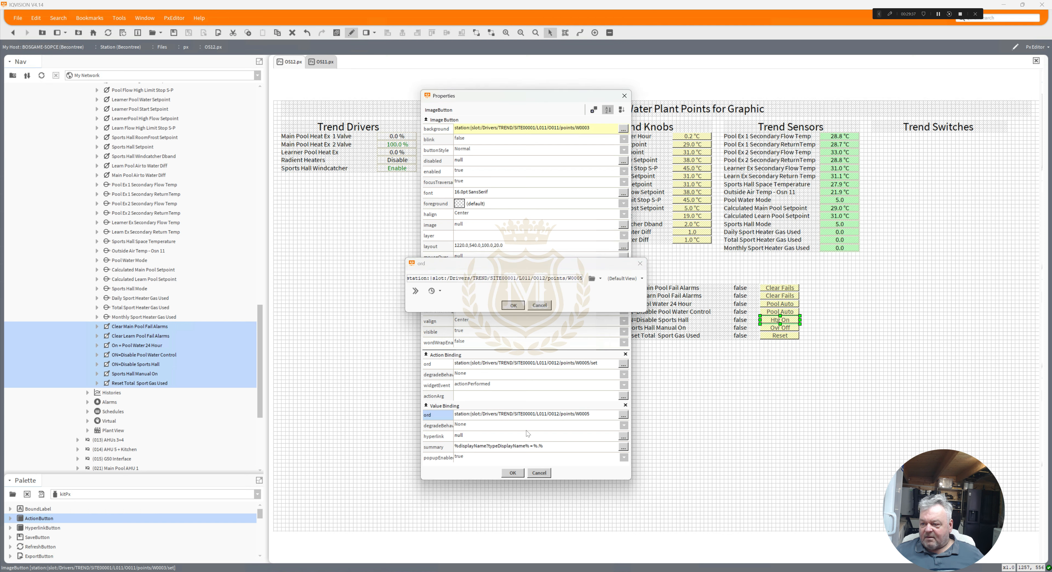
Step: Set the ON=Disable Sports Hall button's text to Heat Off for true and Heat On for false, and apply the properties
left_click(510, 289)
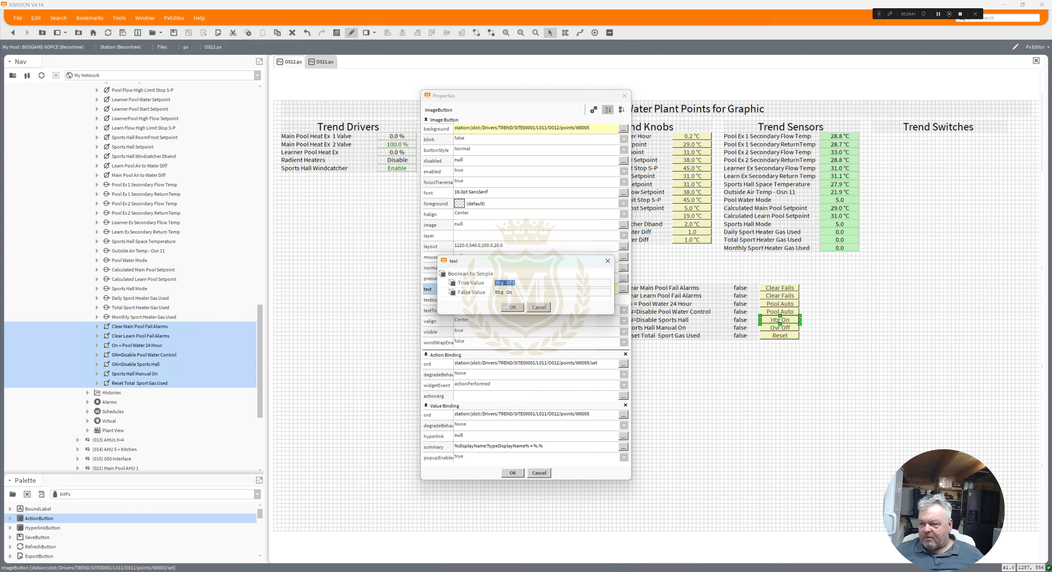
key("shift+Left")
key("shift+Left")
key("shift+Left")
key("shift+Left")
type("Heat")
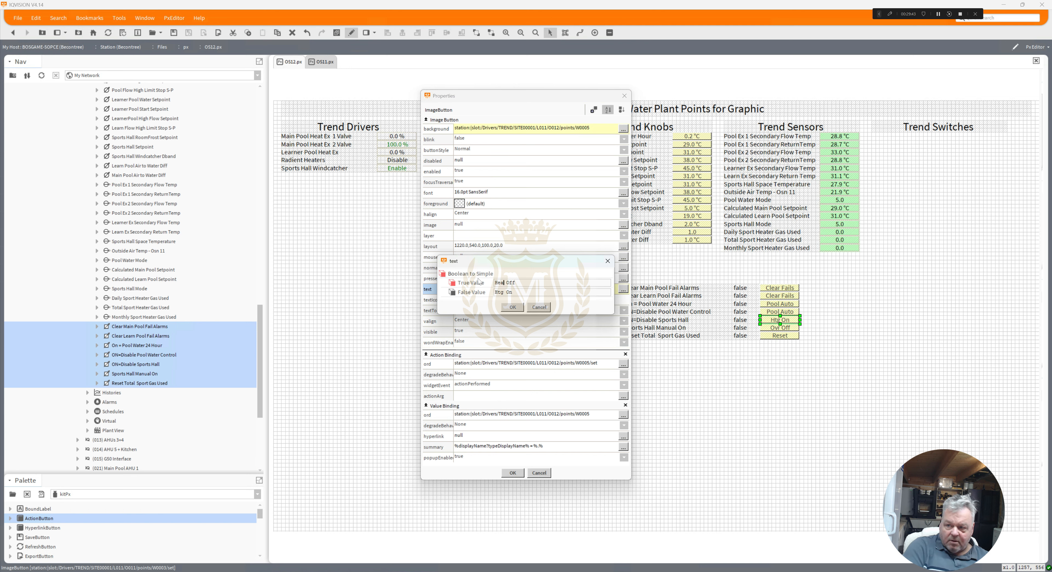
key("Tab")
key("shift+Left")
key("shift+Left")
key("shift+Left")
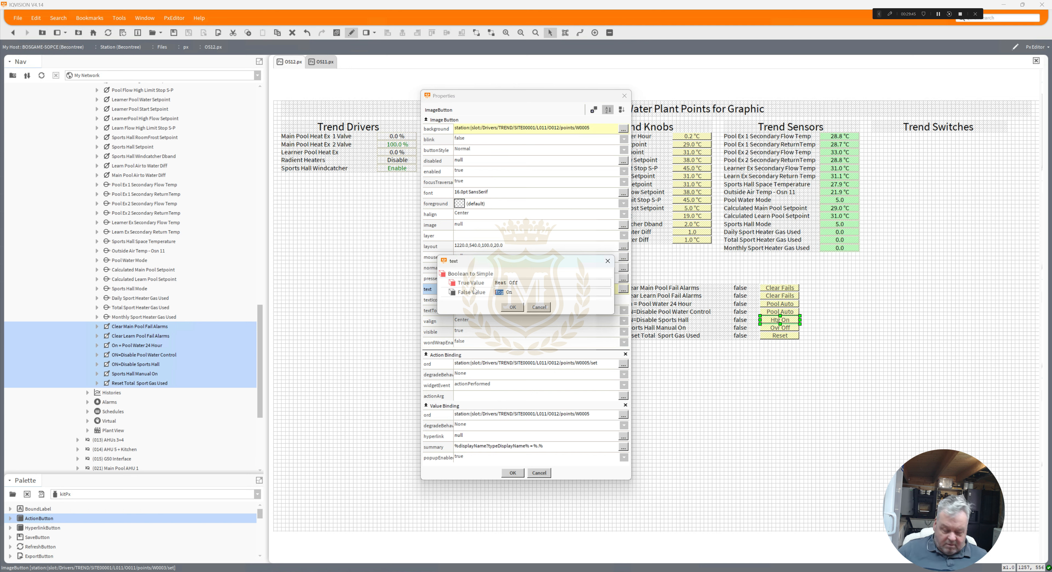
type("Heat")
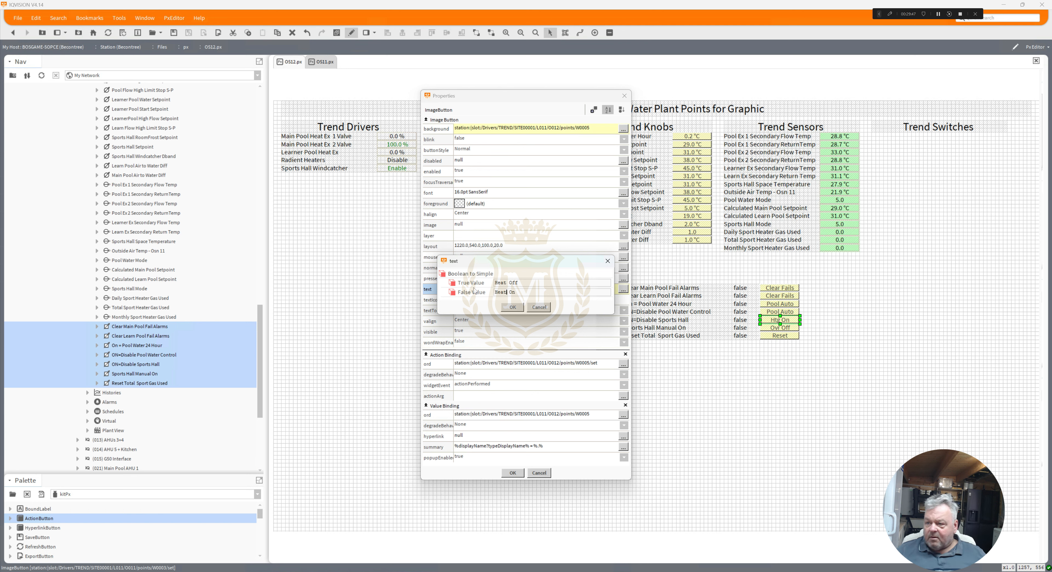
left_click(513, 307)
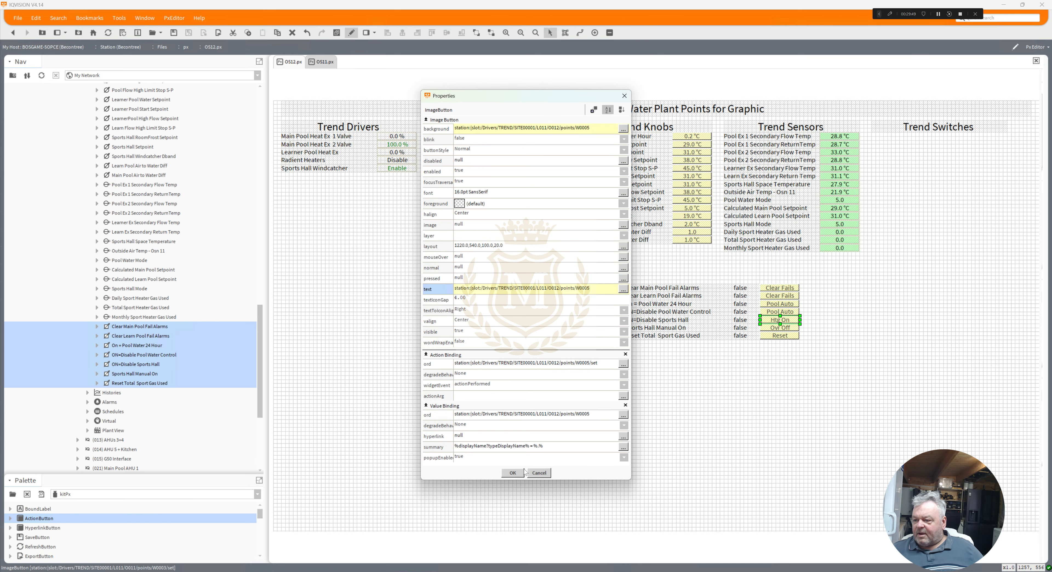
left_click(513, 473)
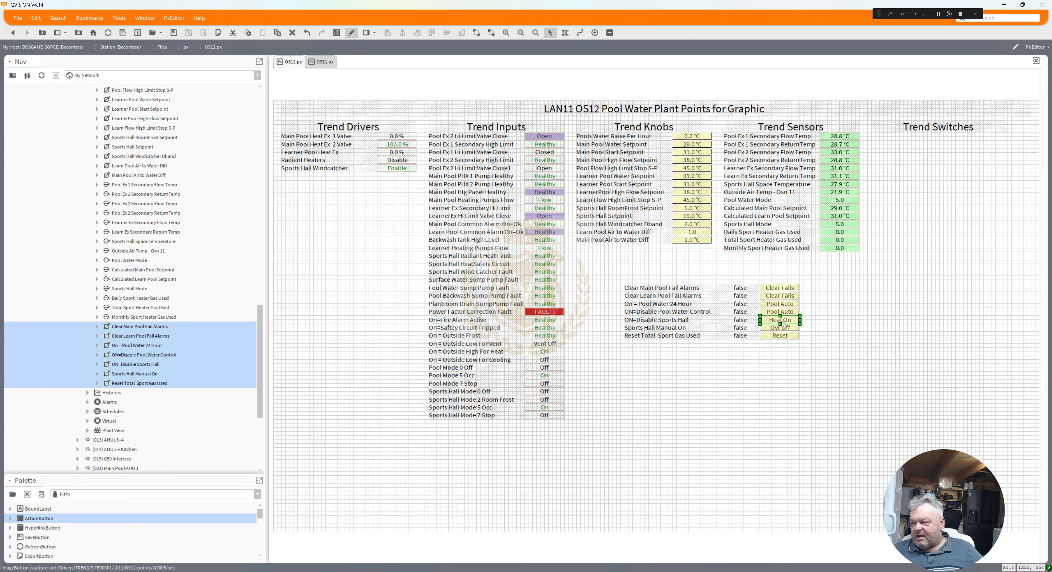
Step: Copy the binding ord from the value label of the Sports Hall Manual On row
double_click(740, 331)
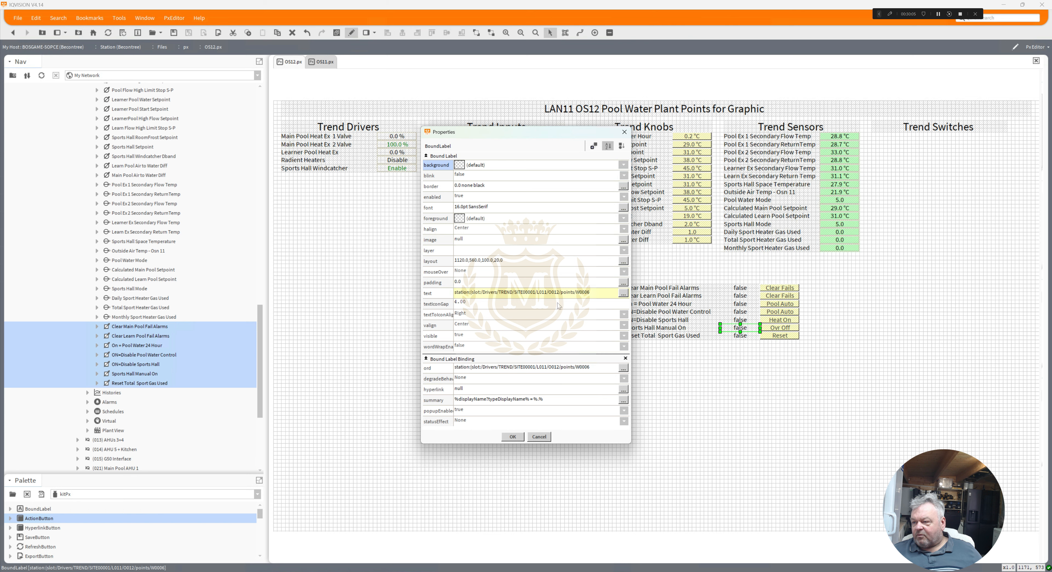
double_click(531, 375)
key("ctrl+c")
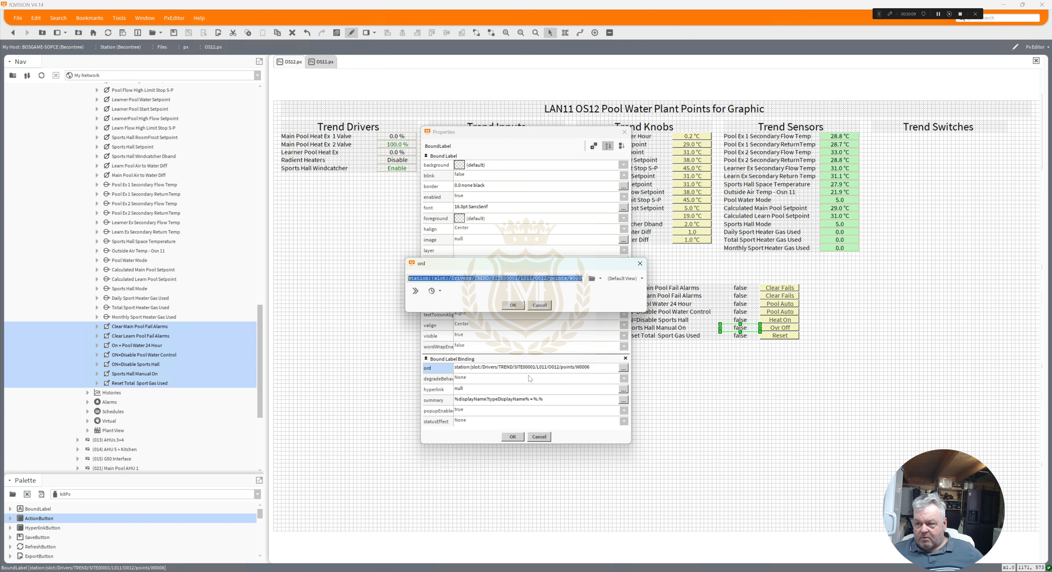
left_click(513, 305)
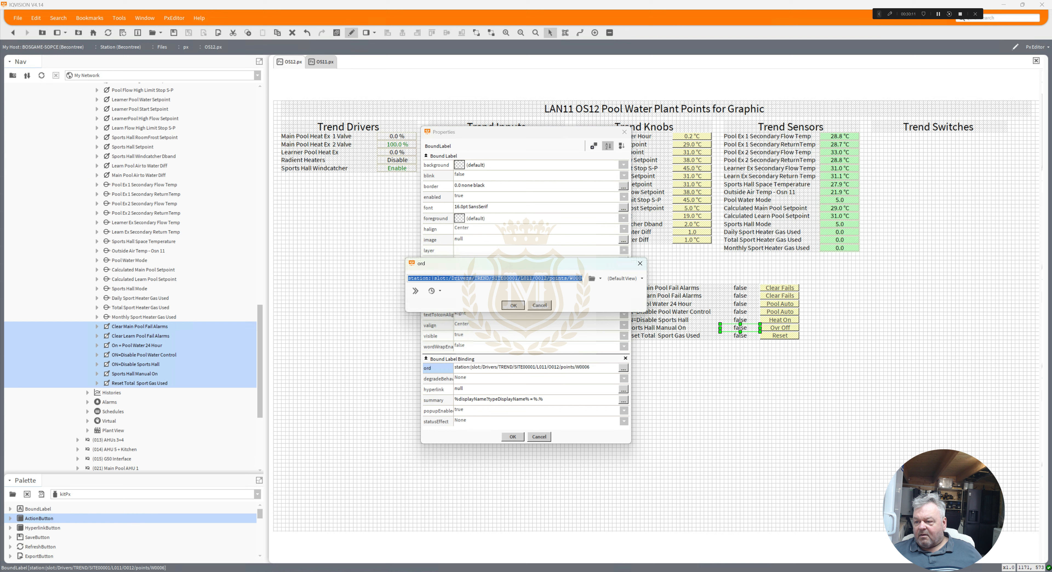
left_click(513, 437)
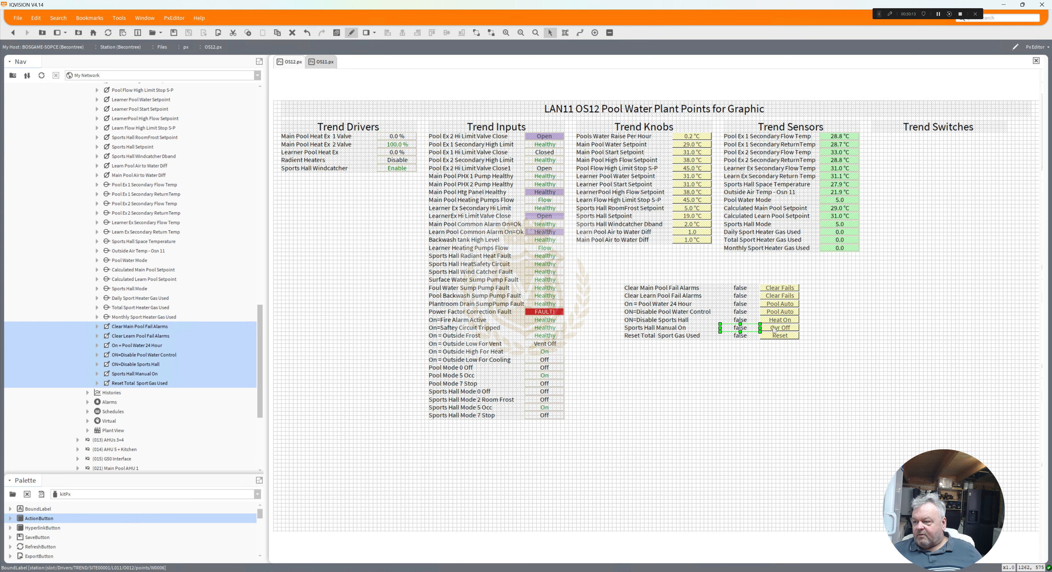
Step: Rebind the Sports Hall Manual On button to the O012 W0006 path, appending /set for the action binding only, and apply with its existing texts
left_click(774, 330)
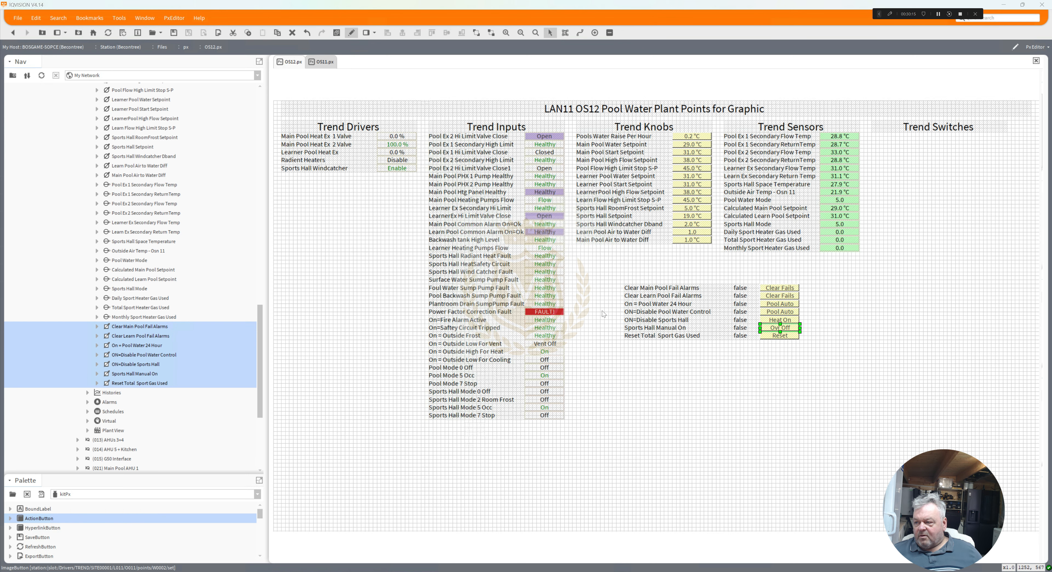
double_click(565, 364)
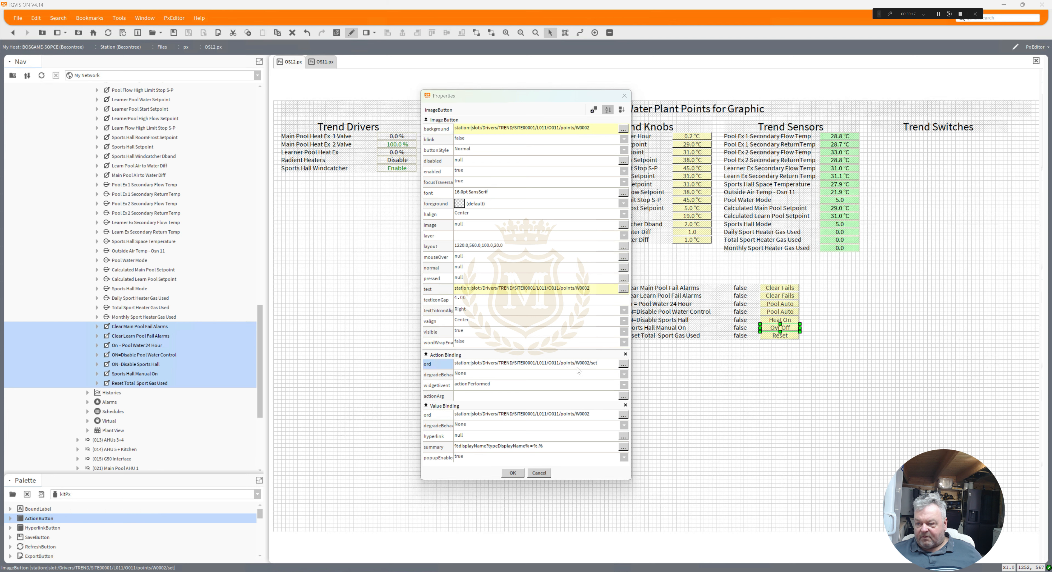
type("station:|slot:/Drivers/TREND/SITE00001/L011/O012/points/W0006/set")
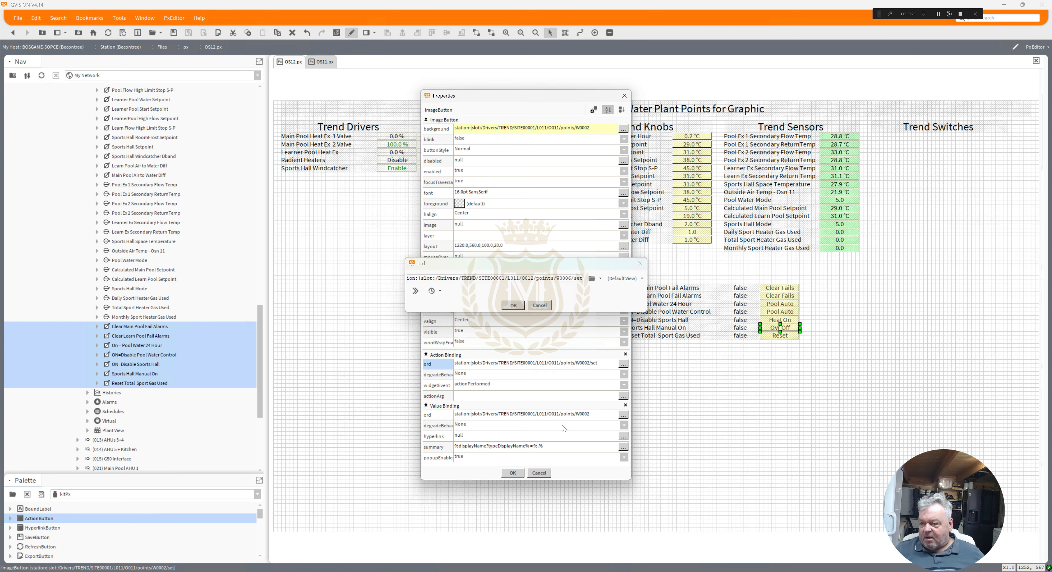
left_click(513, 306)
double_click(556, 415)
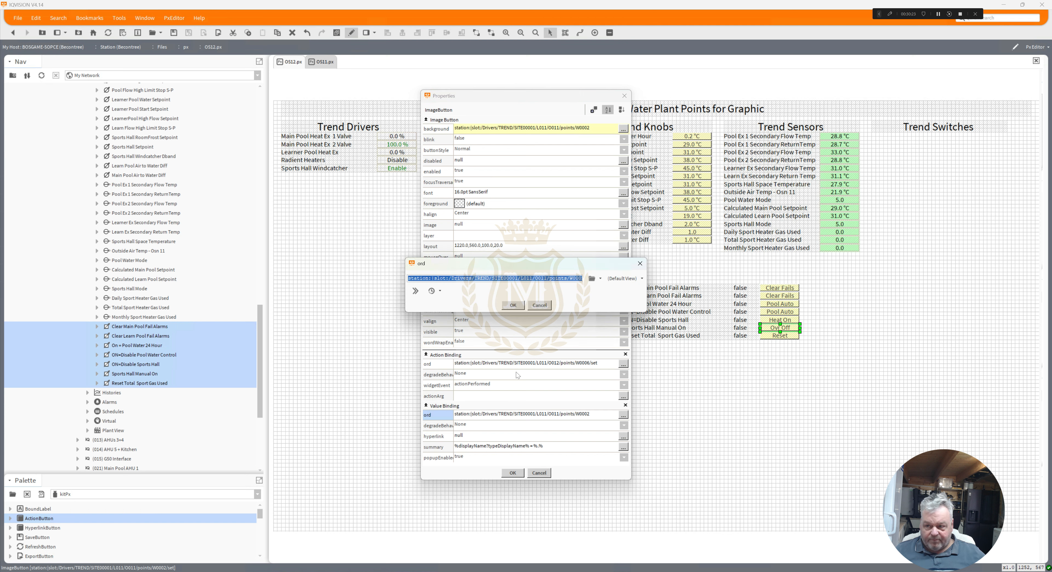
key("ctrl+v")
left_click(514, 307)
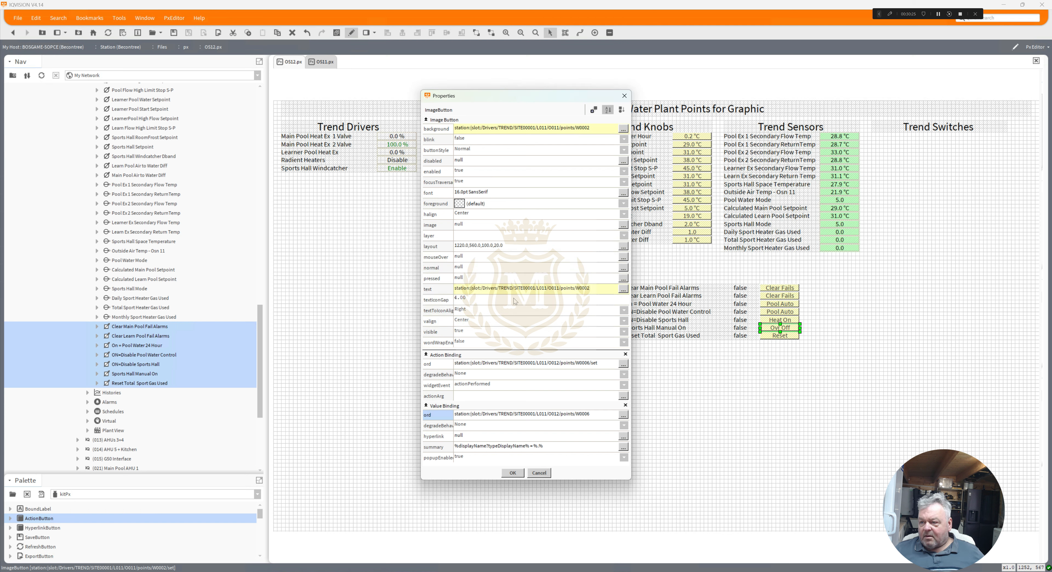
double_click(513, 291)
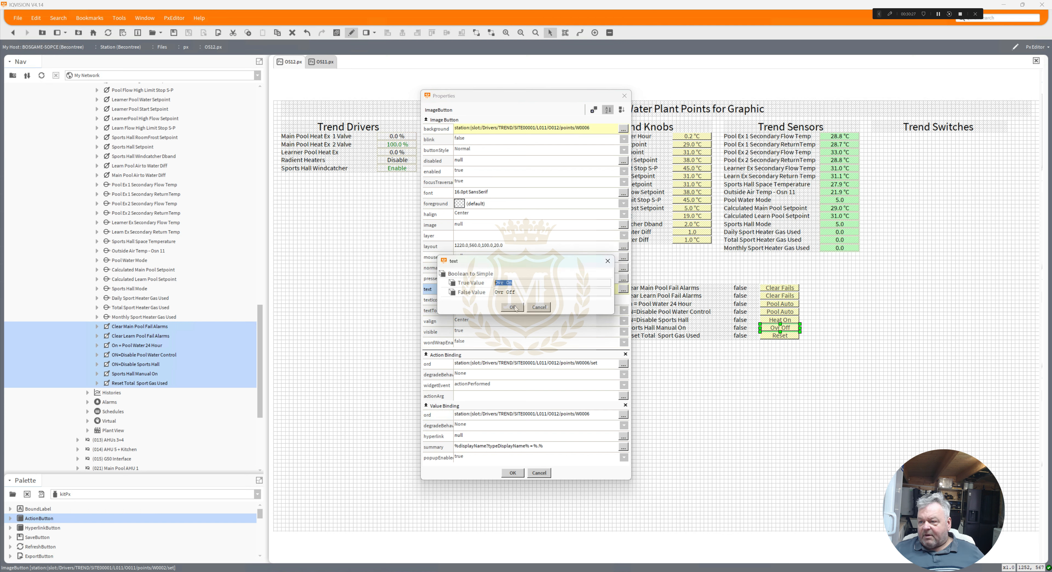
left_click(513, 308)
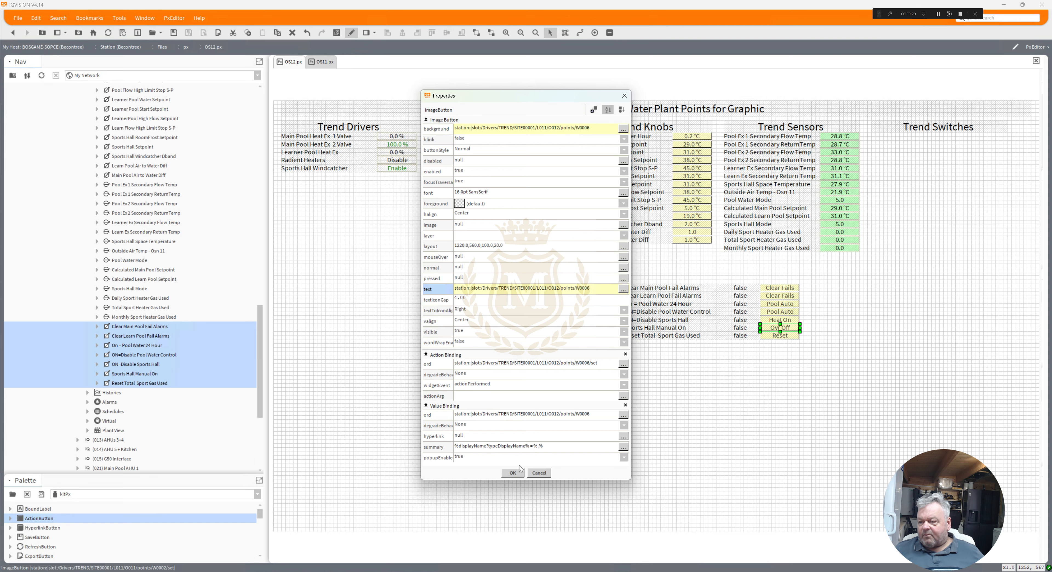
left_click(513, 474)
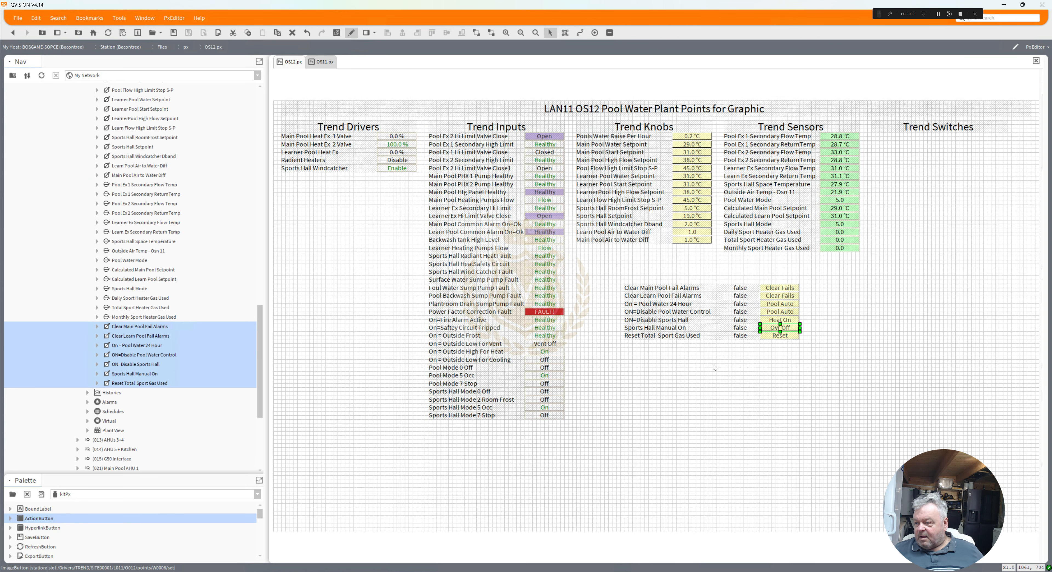
Step: Copy the binding ord from the value label of the Reset Total Sport Gas Used row
left_click(740, 336)
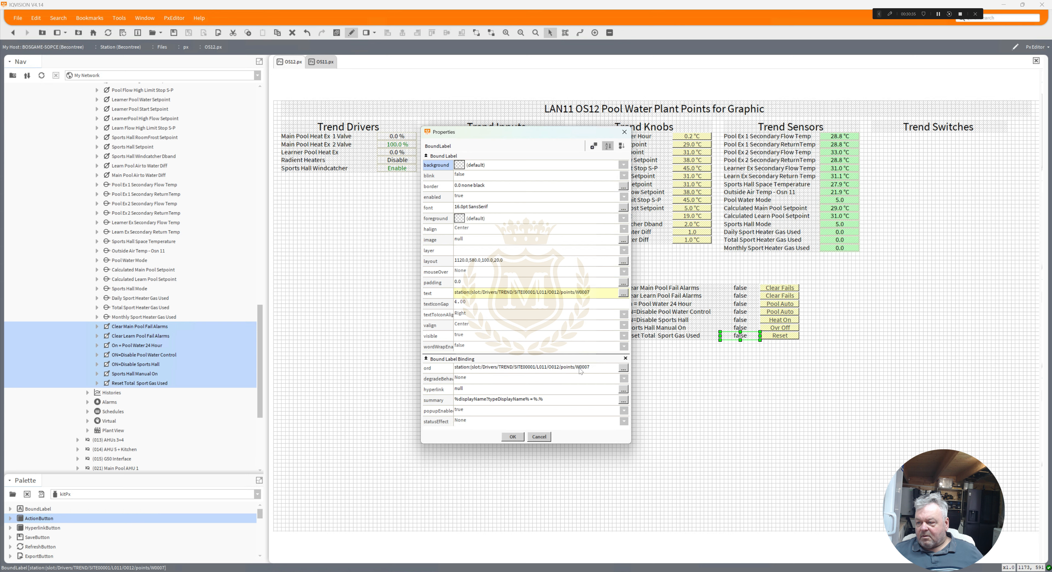
double_click(581, 371)
key("ctrl+c")
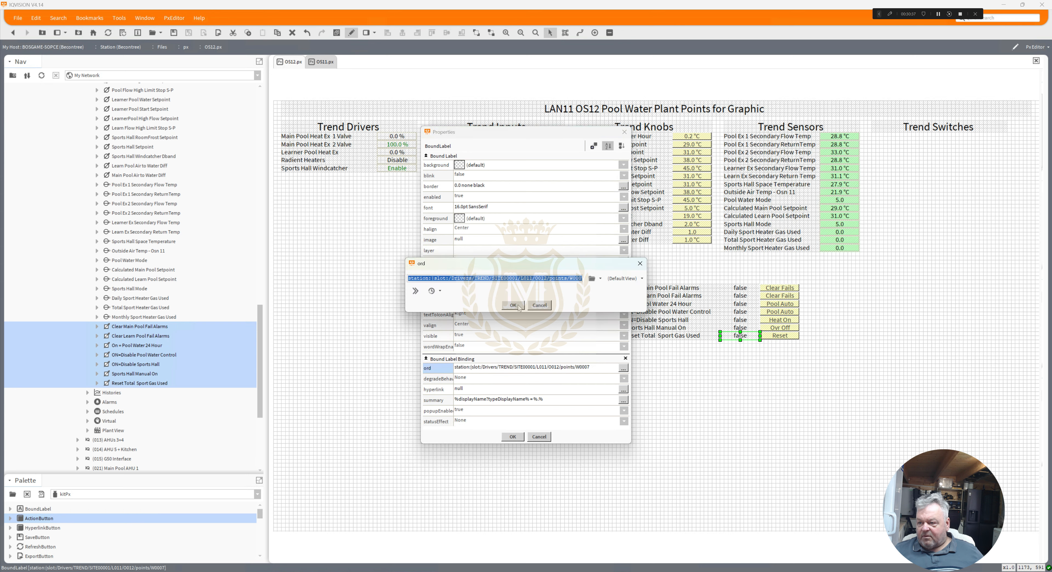
left_click(515, 306)
left_click(514, 436)
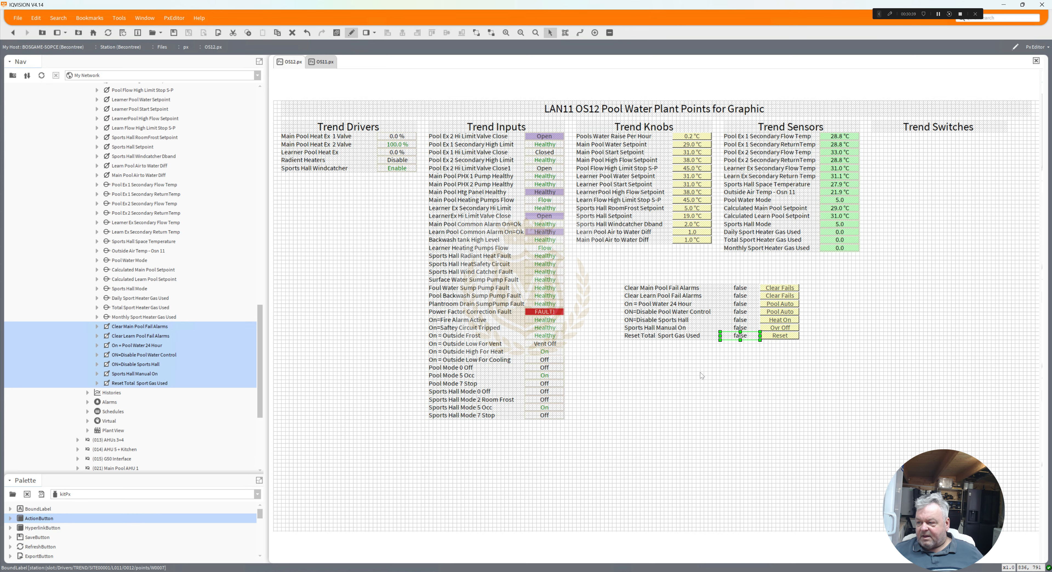
Step: Rebind the Reset Total Sport Gas Used button to the O012 W0007 path, appending /active for the action binding only, and apply the properties
double_click(771, 339)
double_click(572, 365)
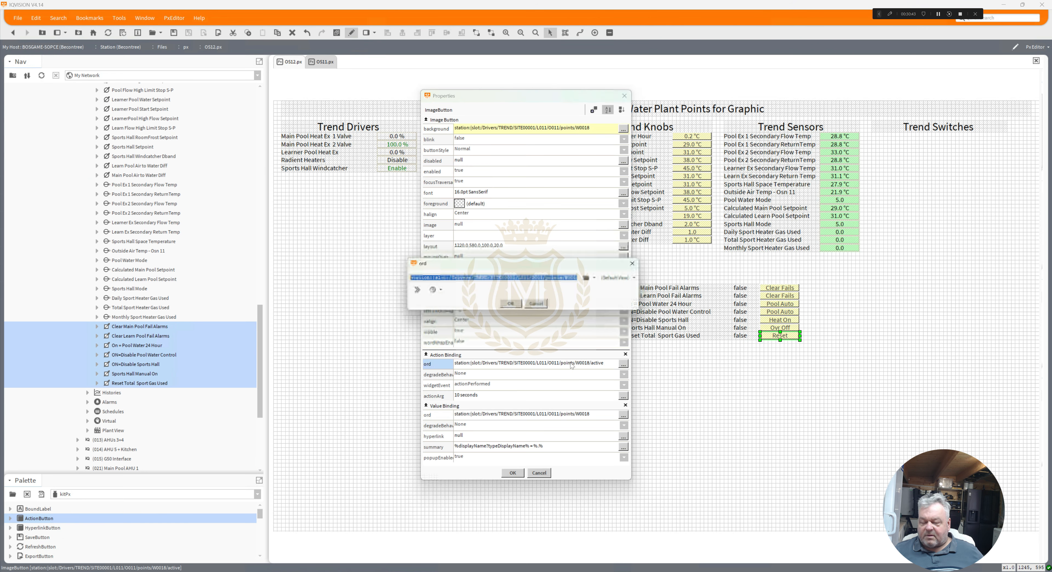
key("ctrl+v")
type("/a")
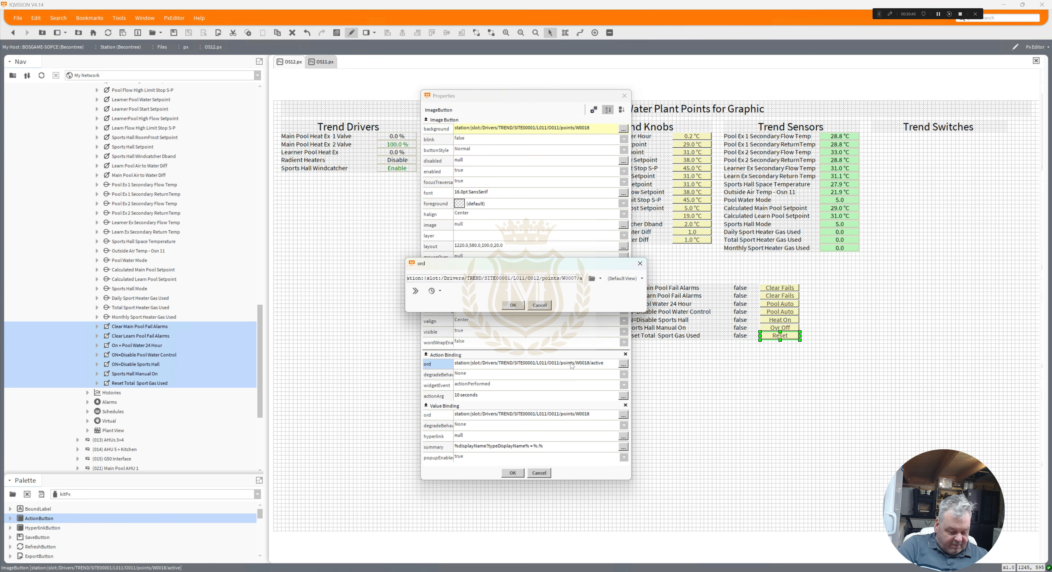
type("ctive")
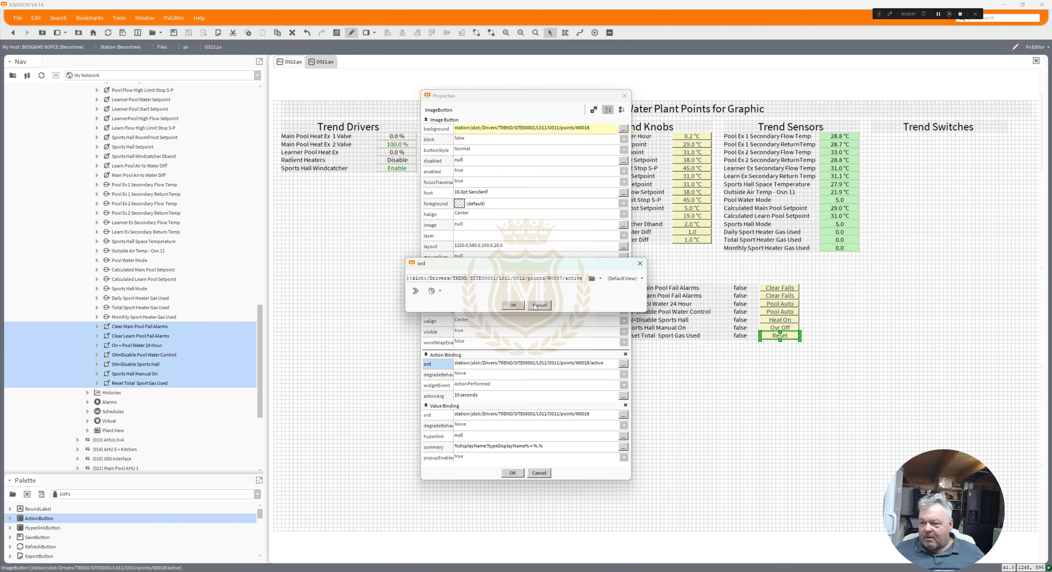
left_click(514, 306)
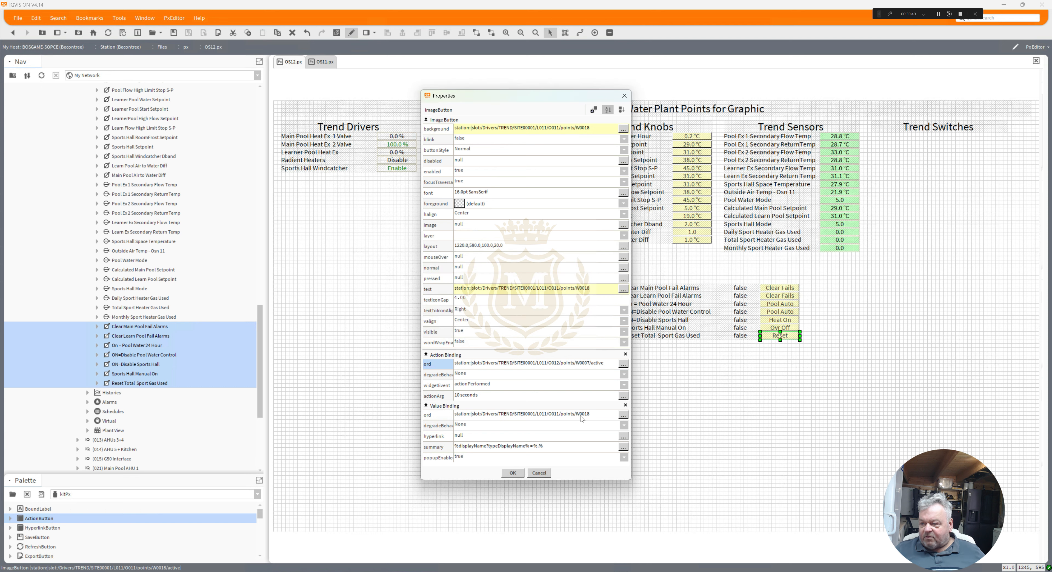
double_click(561, 417)
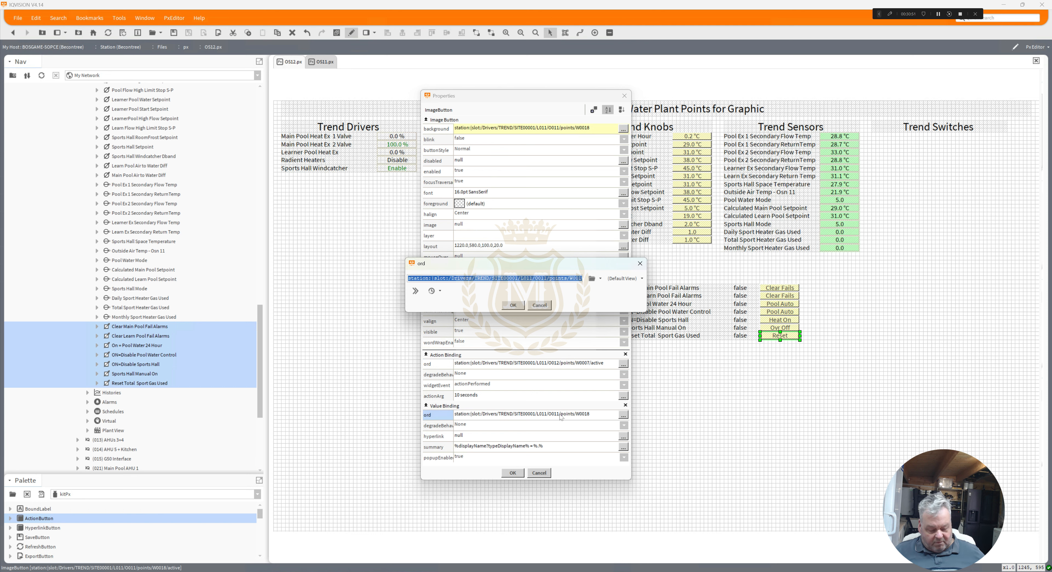
key("ctrl+v")
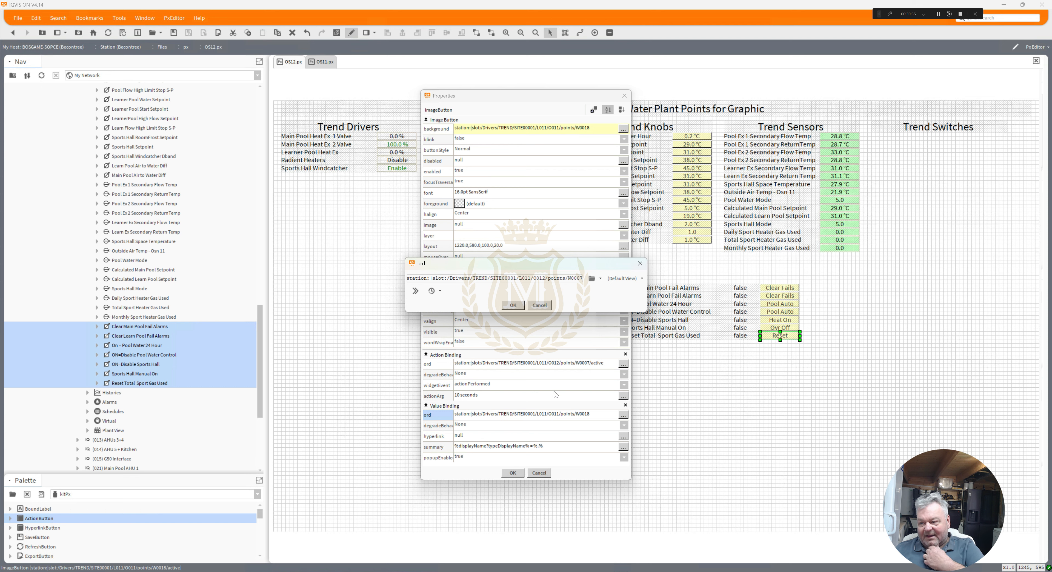
left_click(514, 305)
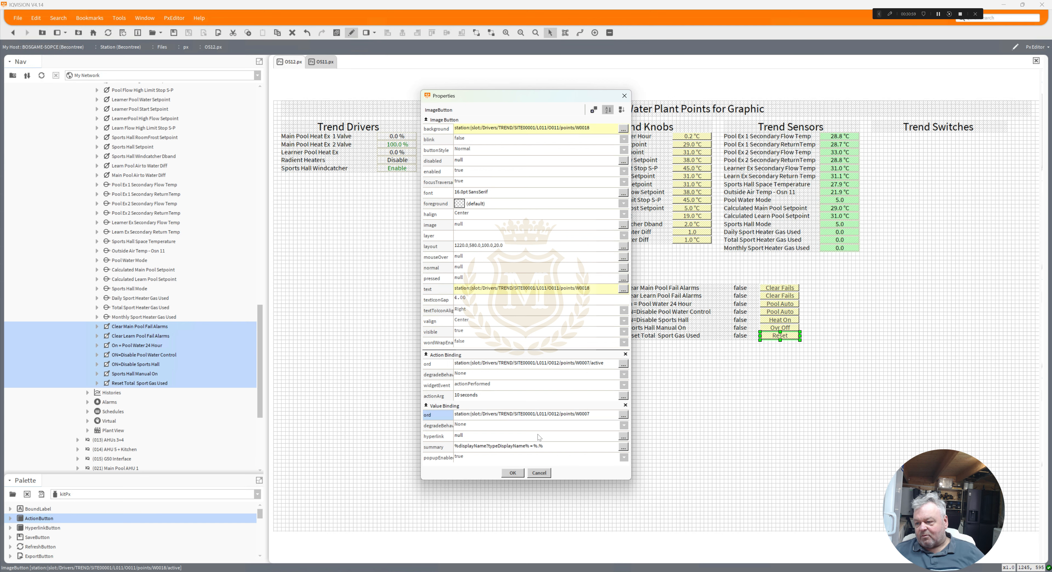
left_click(513, 473)
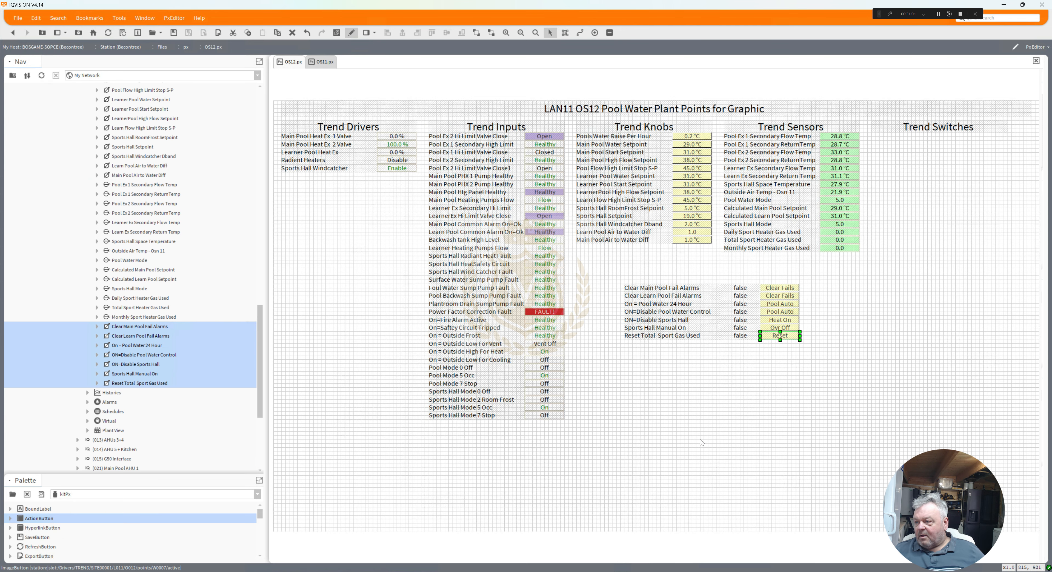
Step: Delete the column of true/false value labels and move the switch buttons into its place beside the point names
left_click_drag(768, 354, 709, 269)
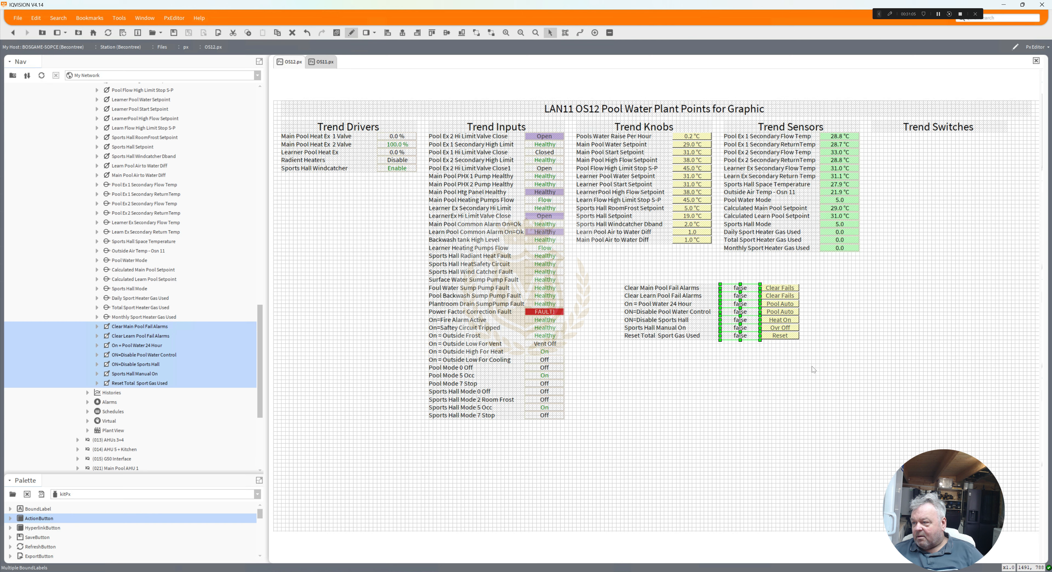
key("Delete")
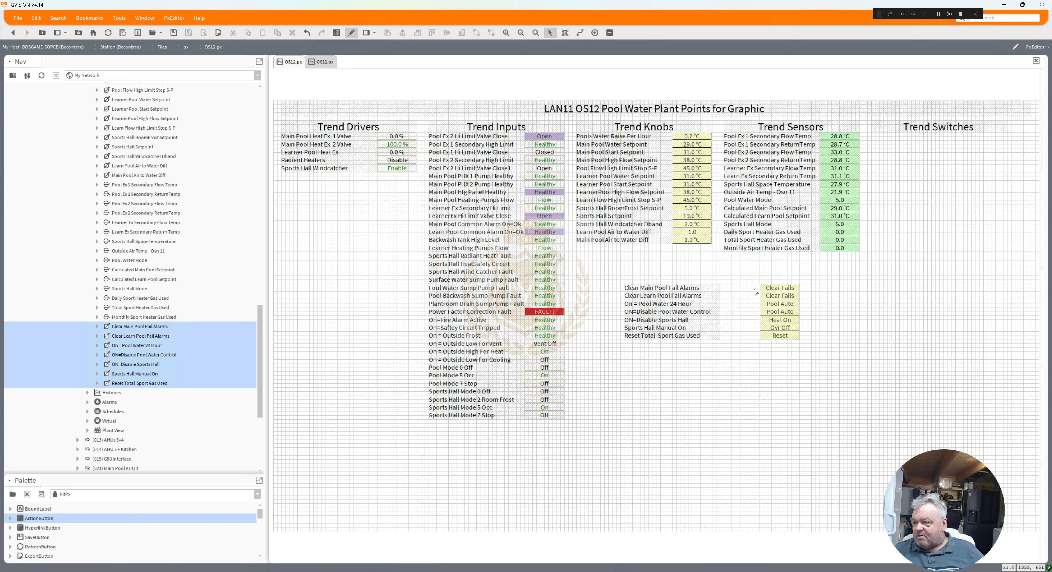
left_click_drag(812, 360, 758, 284)
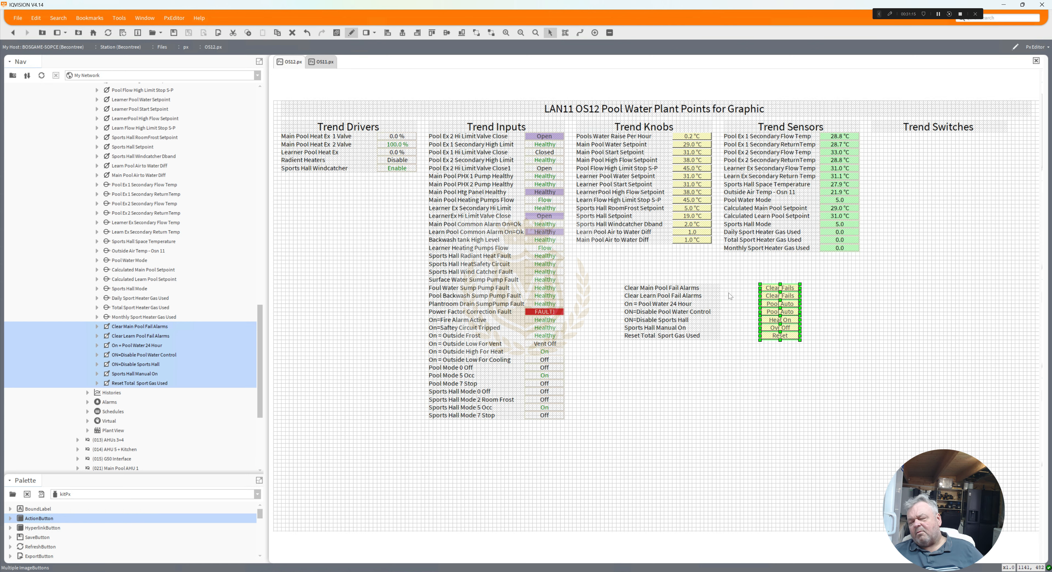
left_click_drag(772, 290, 731, 290)
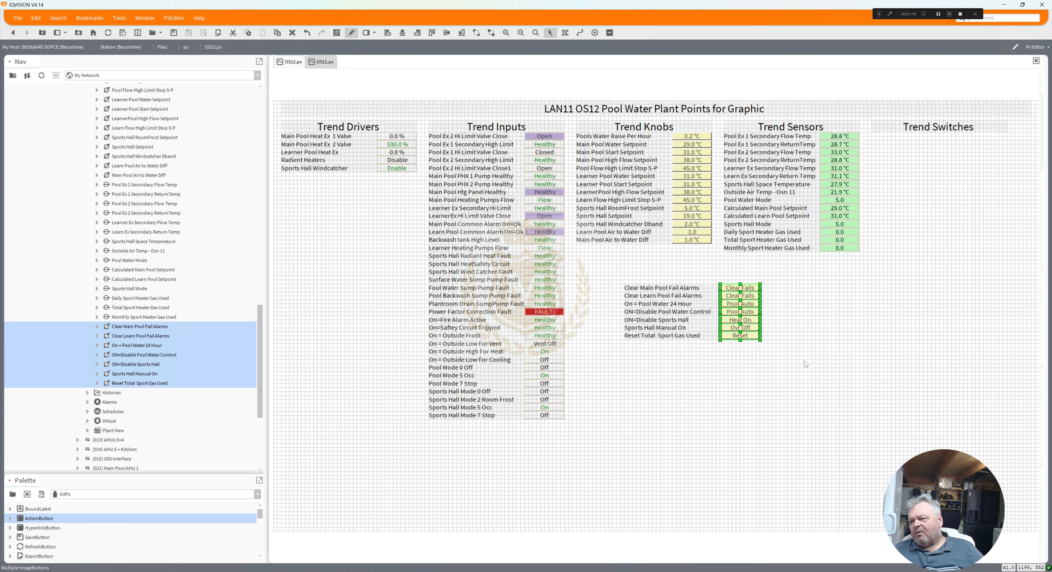
Step: Move the switch names and buttons together to directly below the Trend Switches heading, and leave the graphic's edit mode
left_click_drag(803, 370, 609, 265)
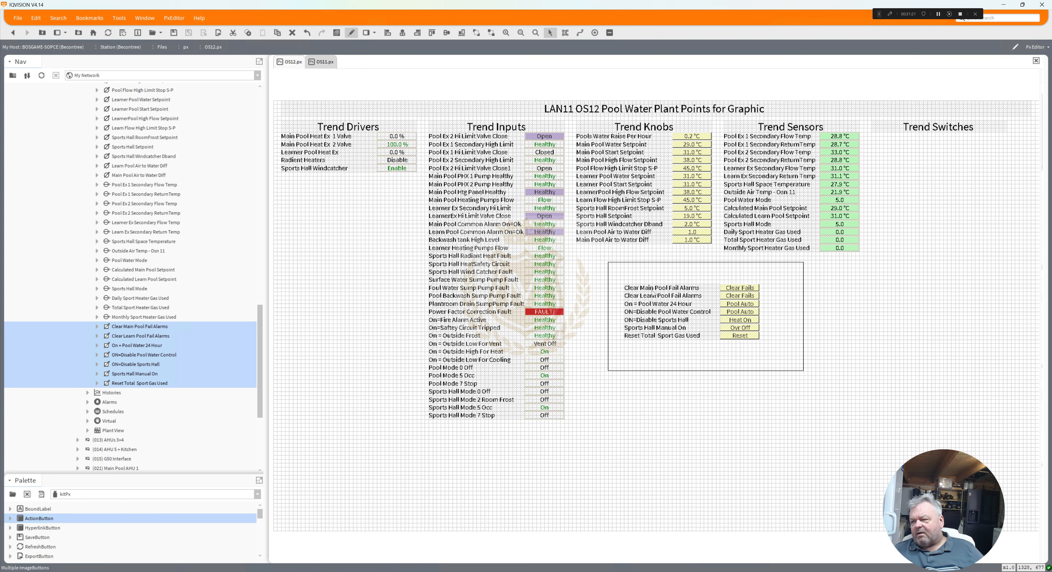
left_click_drag(676, 287, 895, 142)
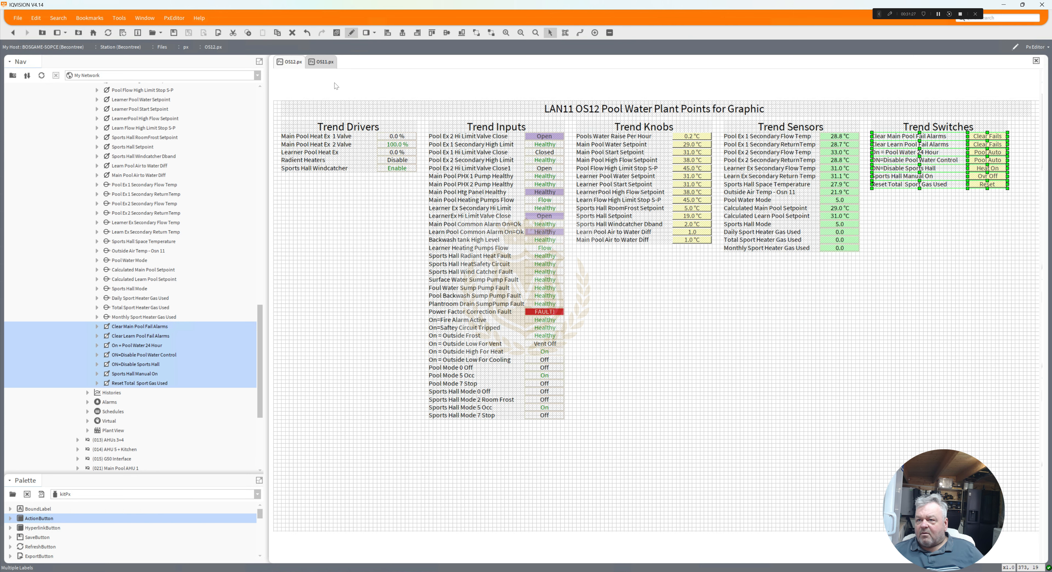
left_click(352, 36)
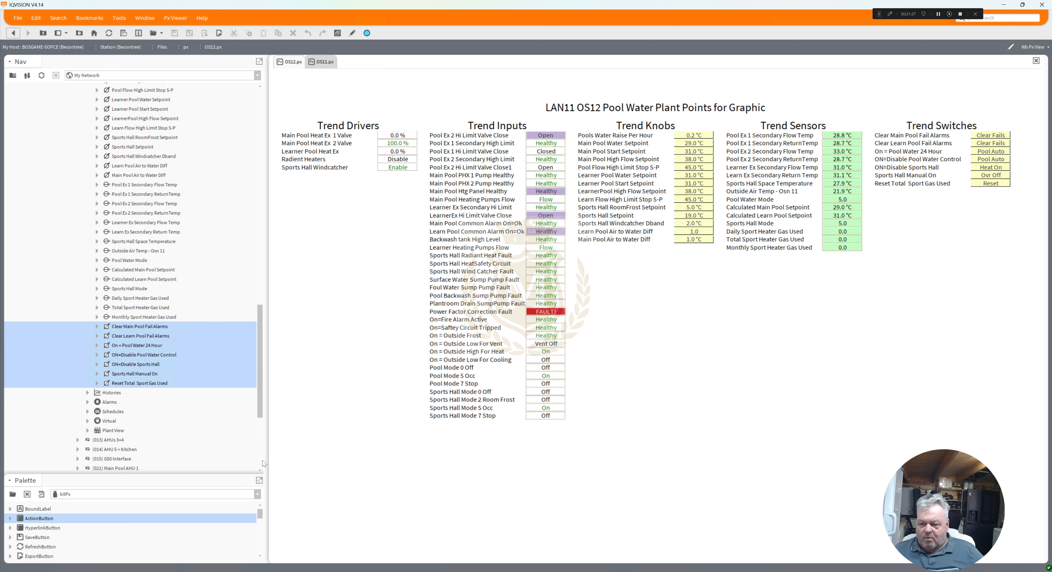
Step: Delete the old OS12_Backup.px file from the station's px folder
scroll(262, 469, "down", 6)
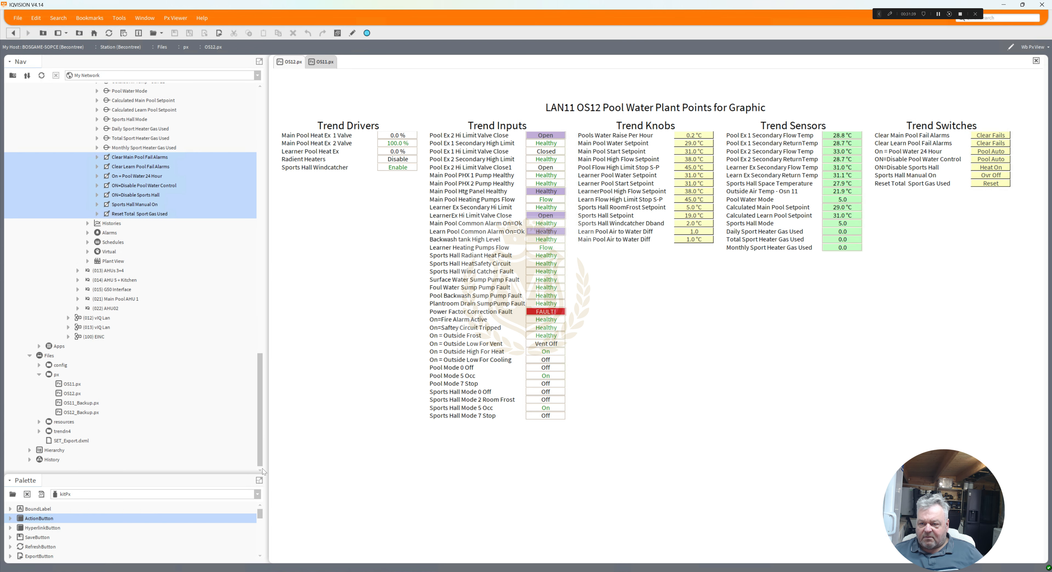
left_click(82, 412)
right_click(85, 414)
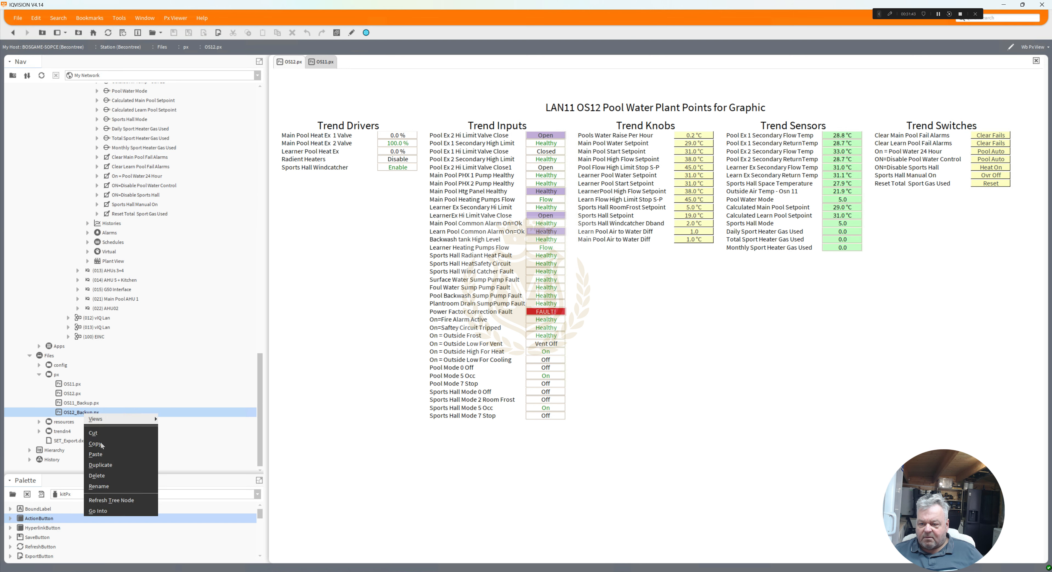
left_click(96, 475)
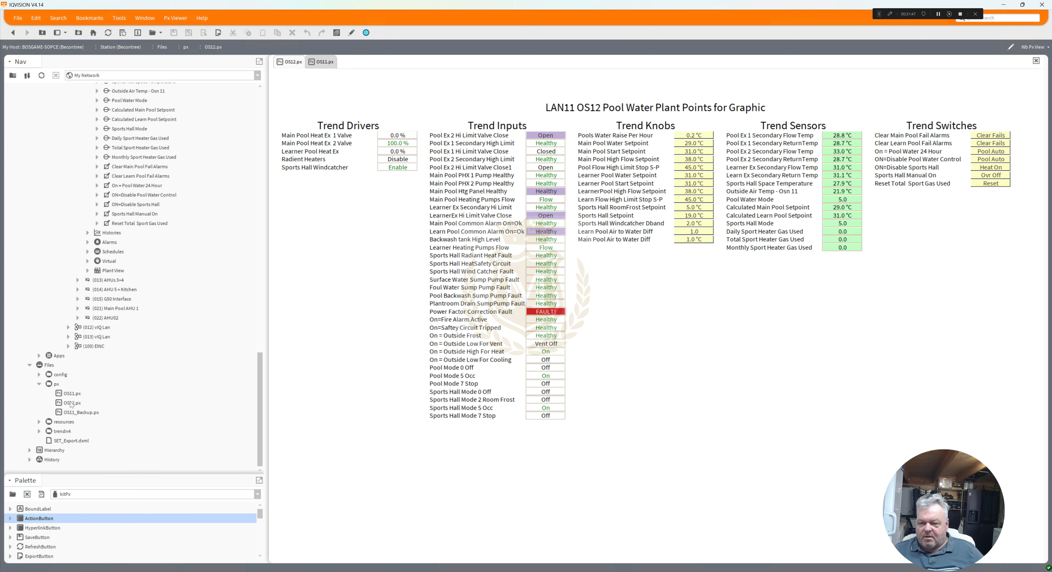
Step: Duplicate OS12.px in the px folder under the name OS12_Backup.px
left_click(70, 404)
right_click(70, 405)
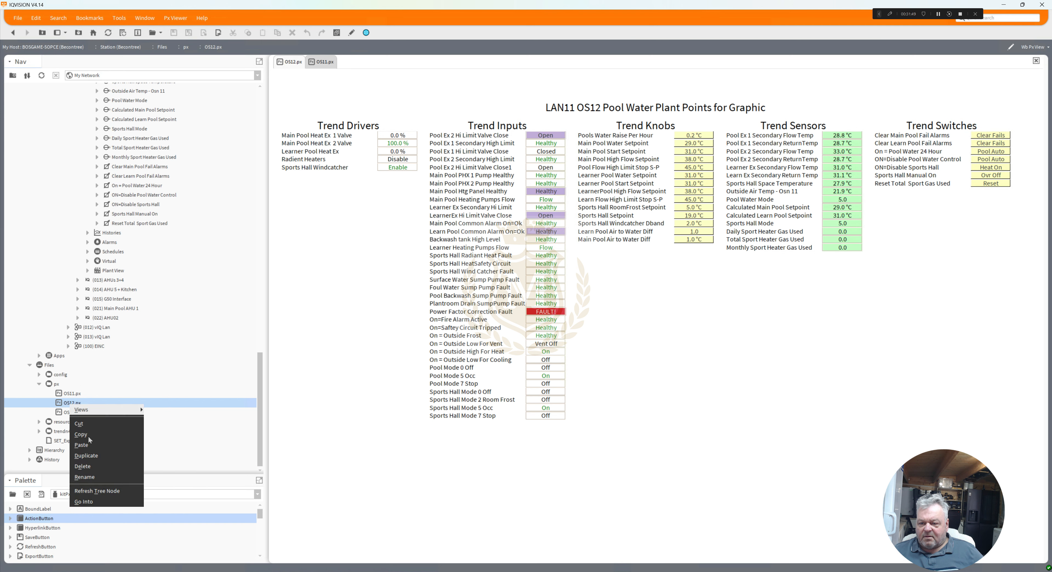
left_click(86, 455)
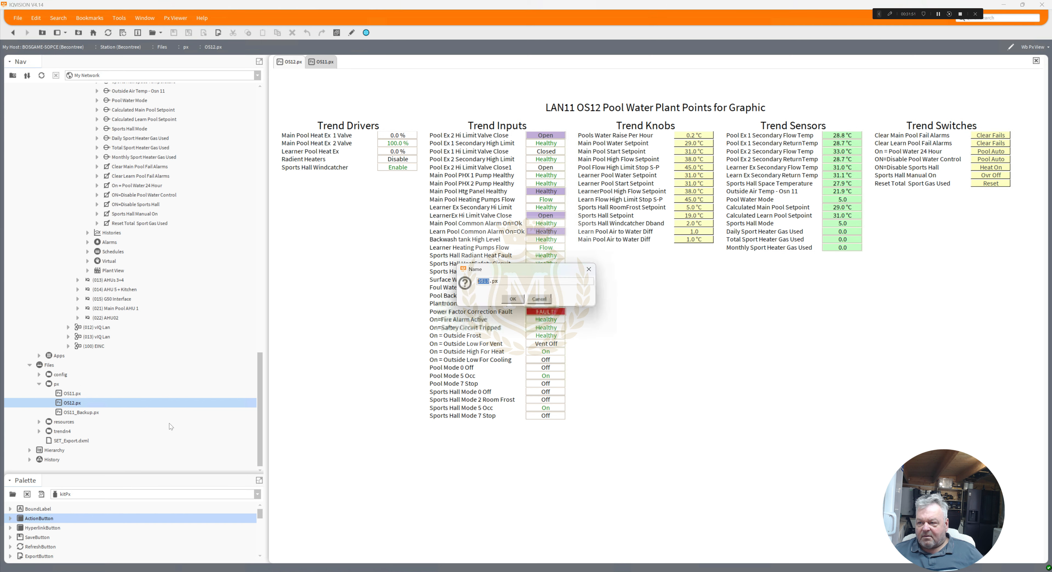
left_click(489, 281)
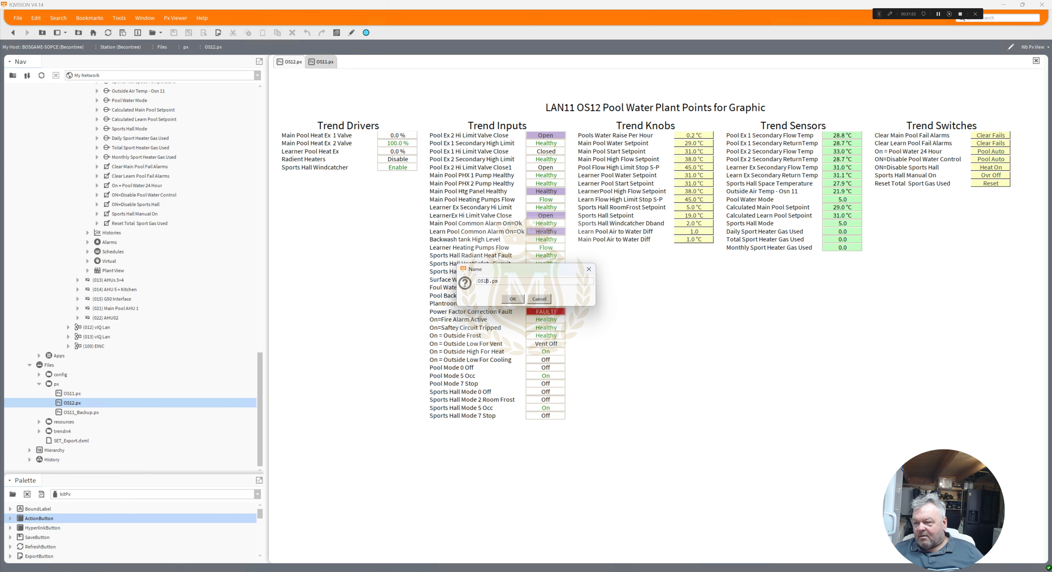
type("2_Bac")
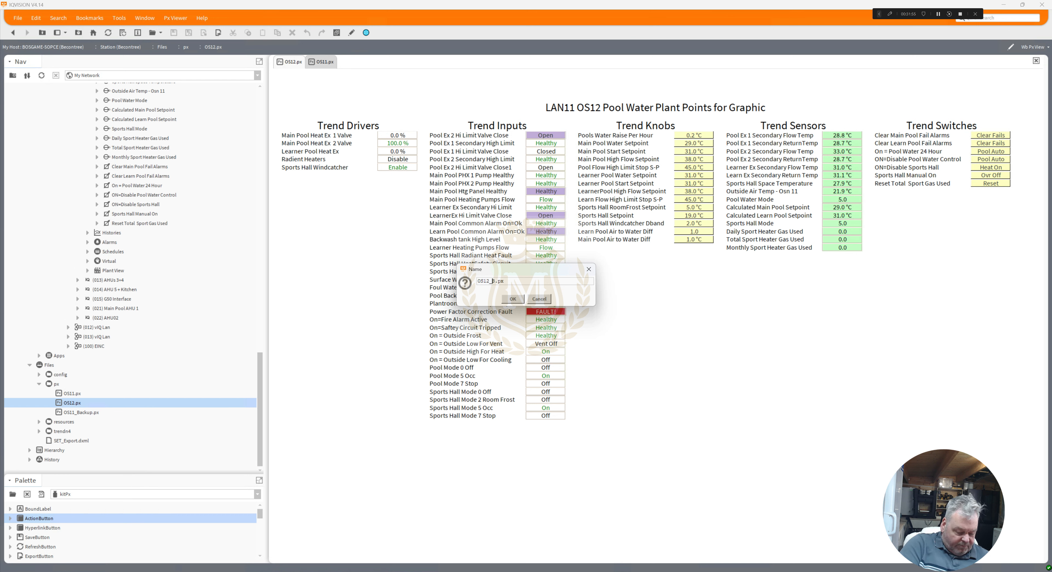
type("kup")
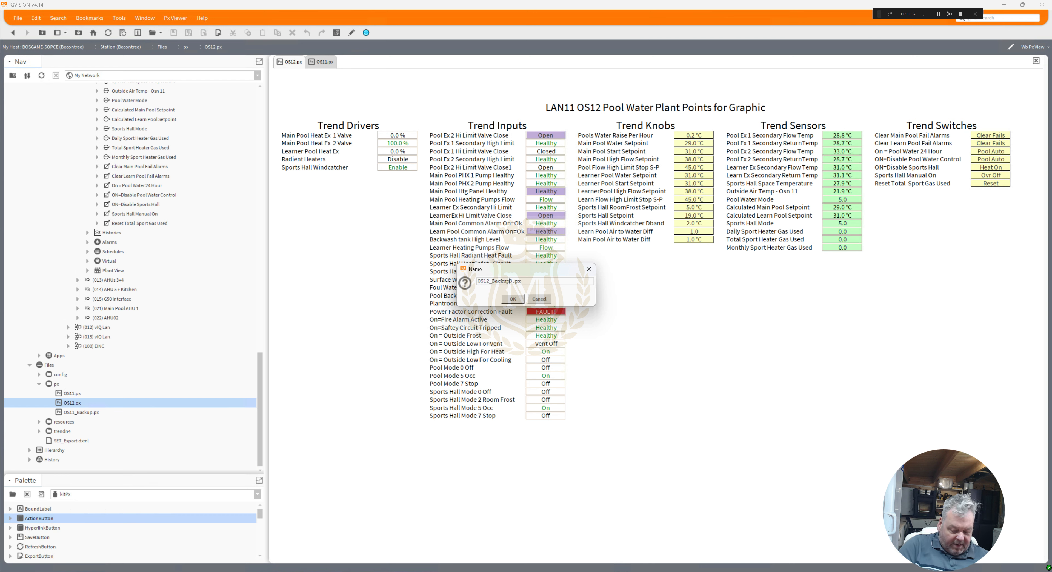
key("Delete")
left_click(516, 303)
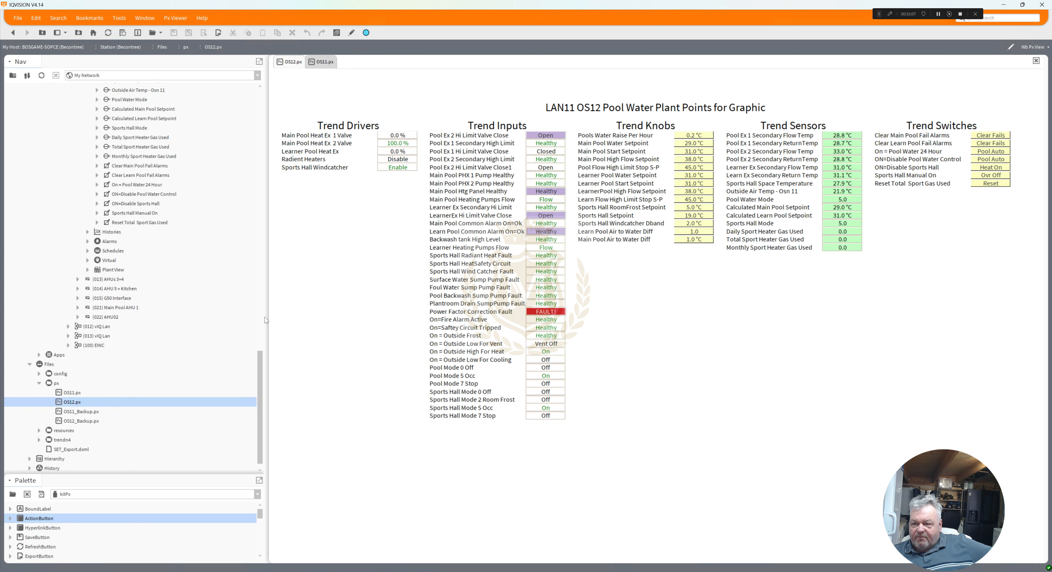
Step: Collapse (012) Pool Water Plant in the station tree, expand (013) AHUs 3+4, collapse its Schedules and expand its Points folder
scroll(265, 317, "up", 15)
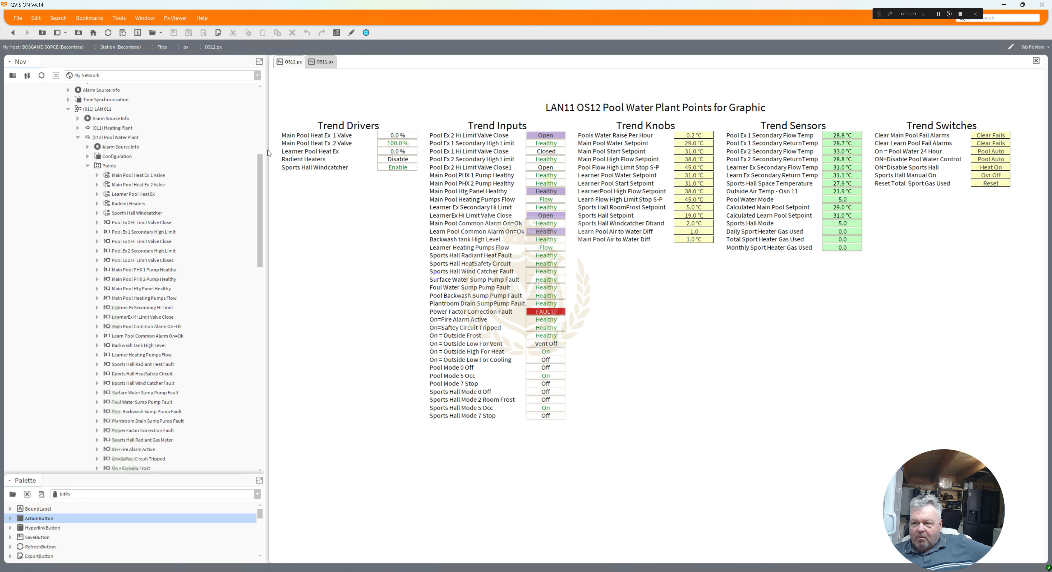
scroll(87, 345, "up", 6)
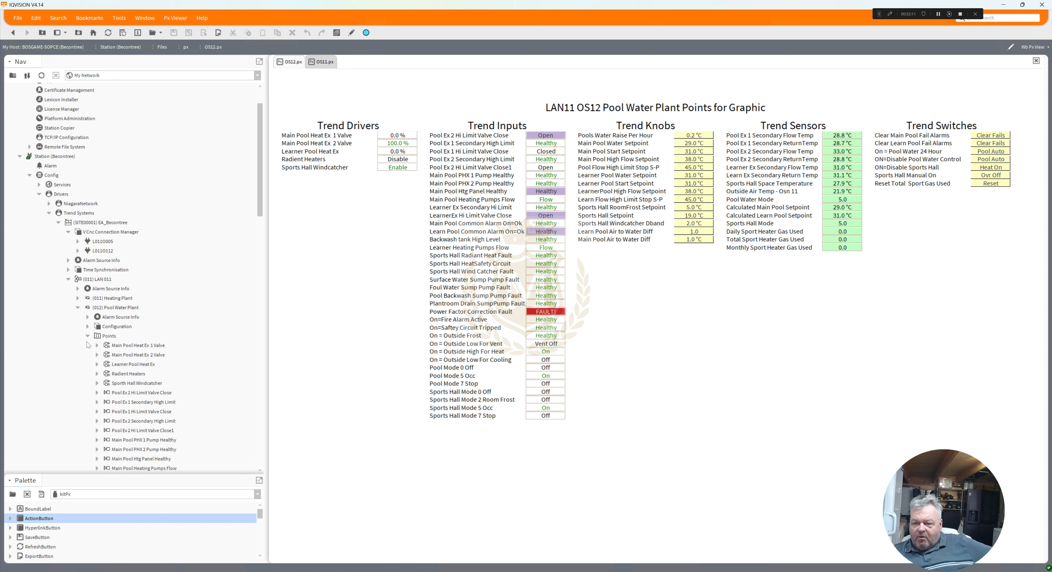
left_click(77, 308)
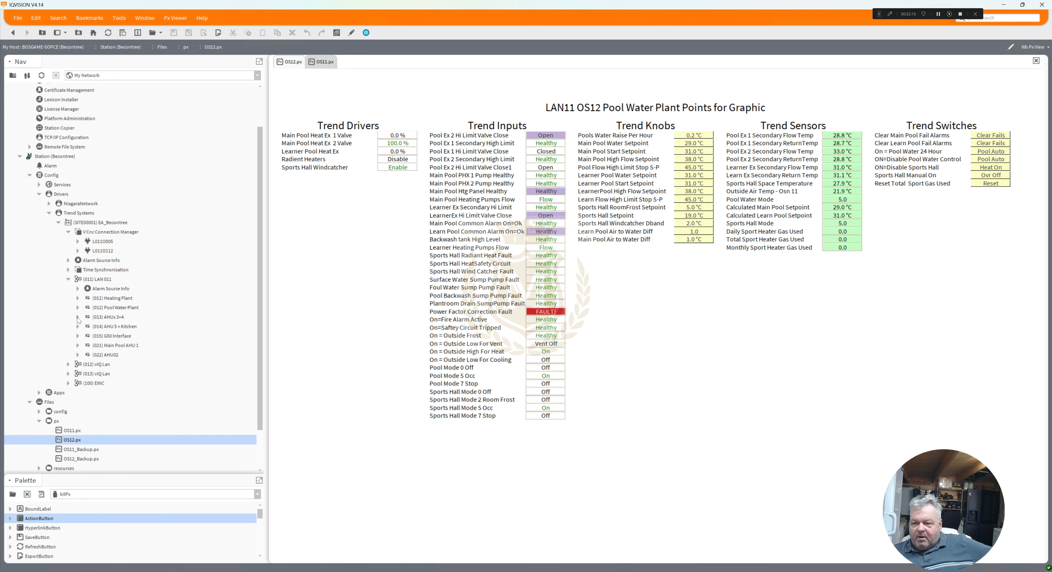
left_click(78, 318)
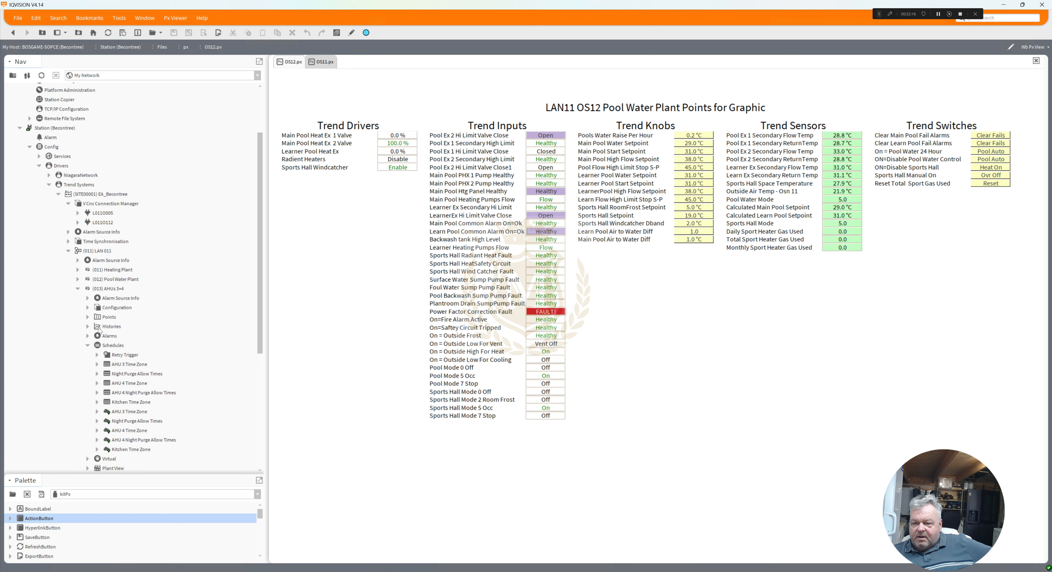
left_click(88, 345)
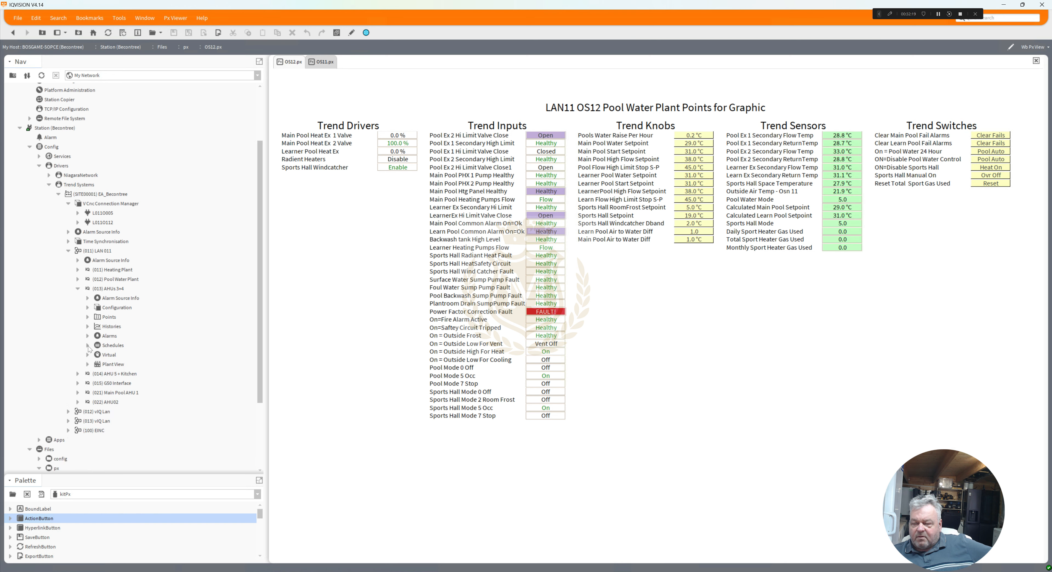
left_click(88, 317)
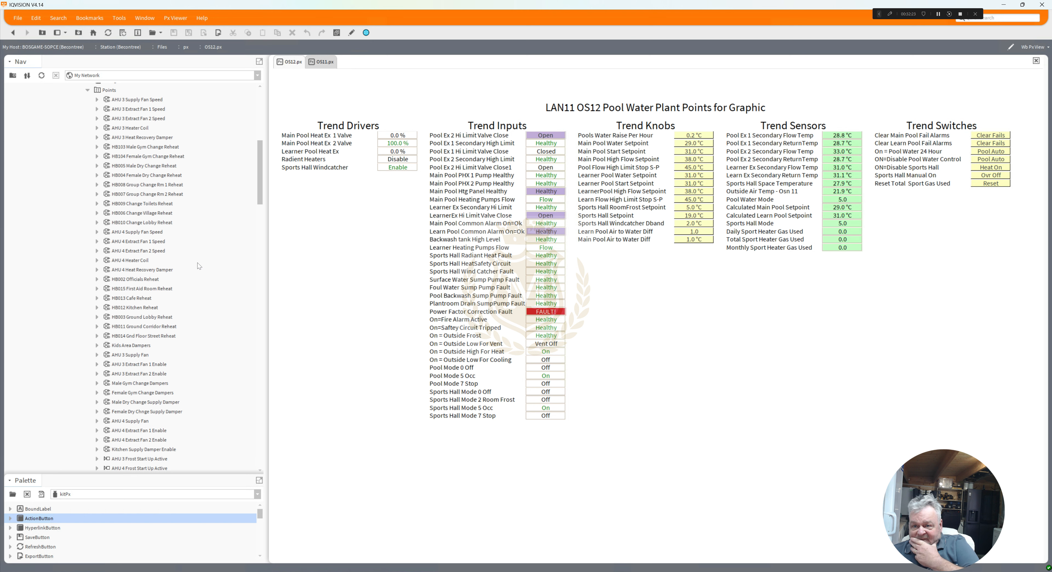